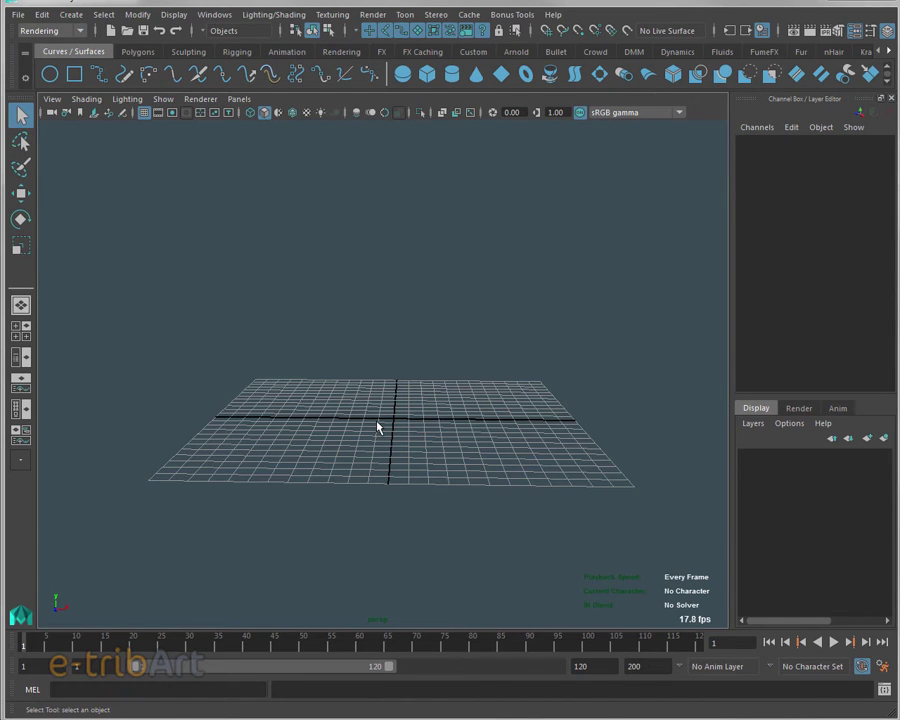
Step: Tumble the view low around the empty grid and bring up the Polygons shelf
mouse_move(407, 463)
left_mouse_down("alt")
mouse_move(415, 437)
mouse_move(417, 444)
left_mouse_up("alt")
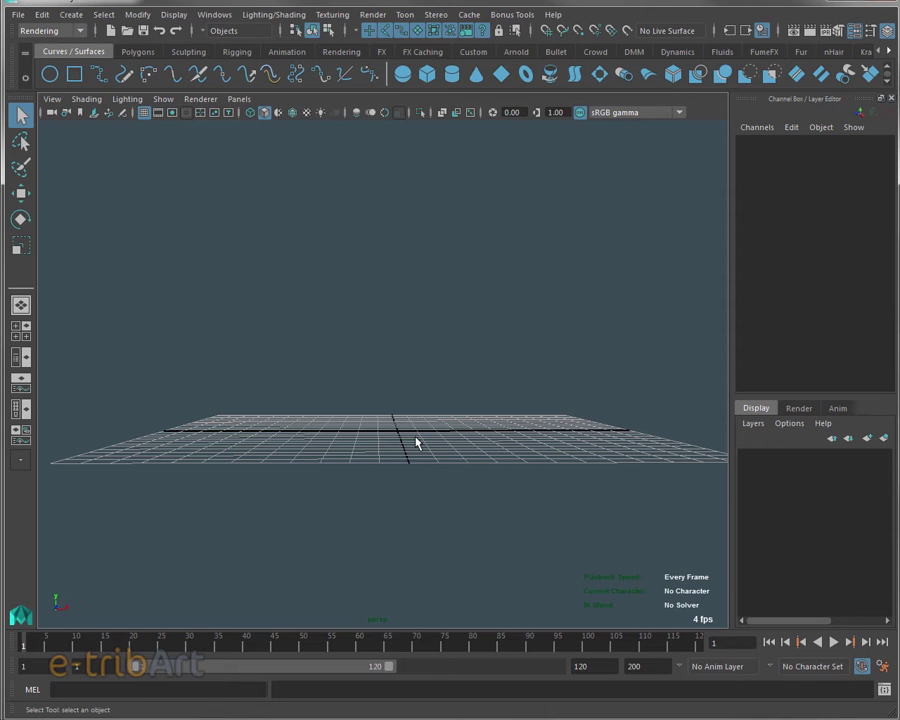
mouse_move(416, 442)
left_mouse_down("alt")
mouse_move(364, 468)
mouse_move(424, 449)
mouse_move(410, 434)
mouse_move(397, 507)
mouse_move(401, 491)
left_mouse_up("alt")
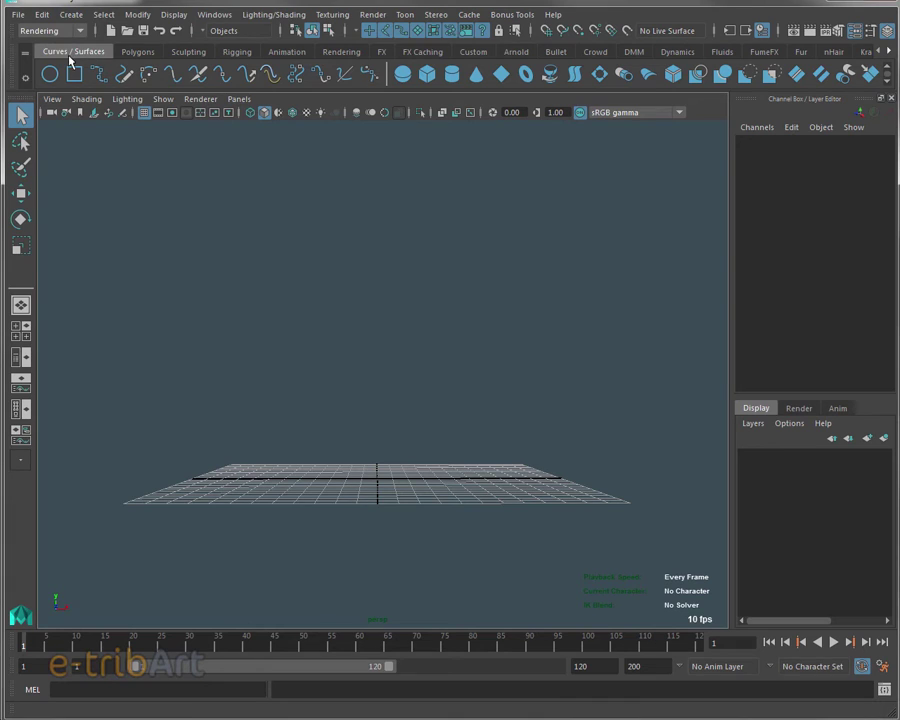
left_click(138, 53)
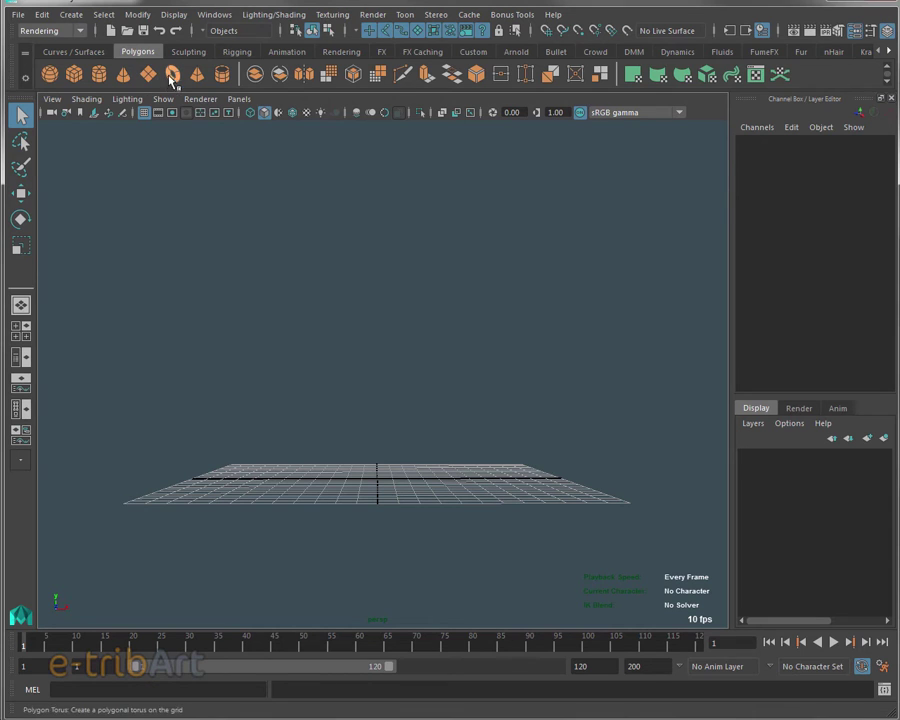
Step: Create a polygon torus at the origin and frame it in the viewport
left_click(176, 80)
left_click_drag(340, 356, 337, 434, "alt")
scroll(338, 435, "up", 3)
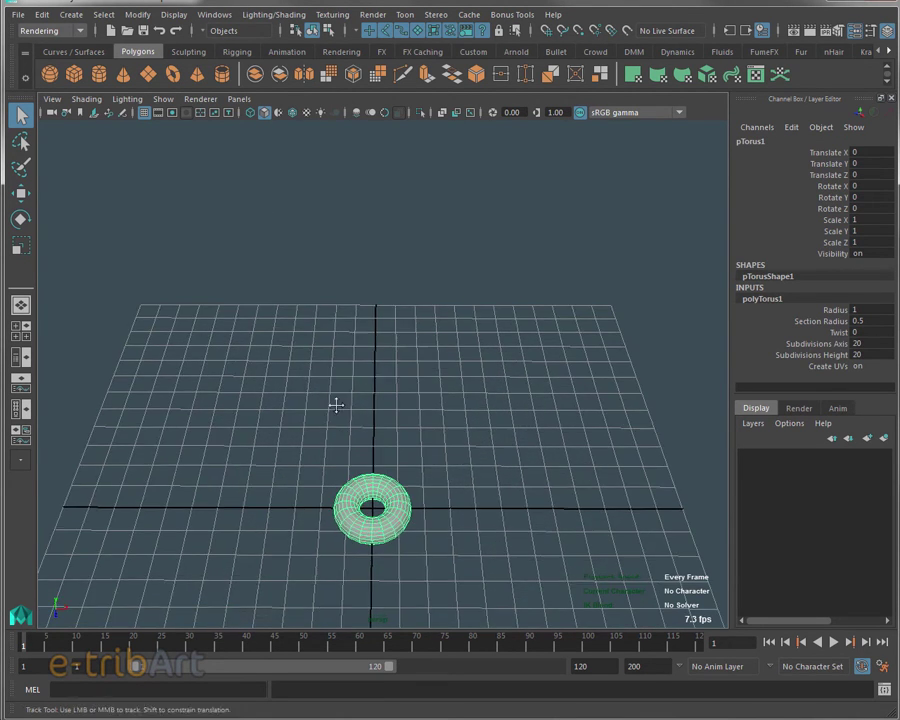
scroll(335, 406, "up", 2)
left_click_drag(362, 436, 366, 414, "alt")
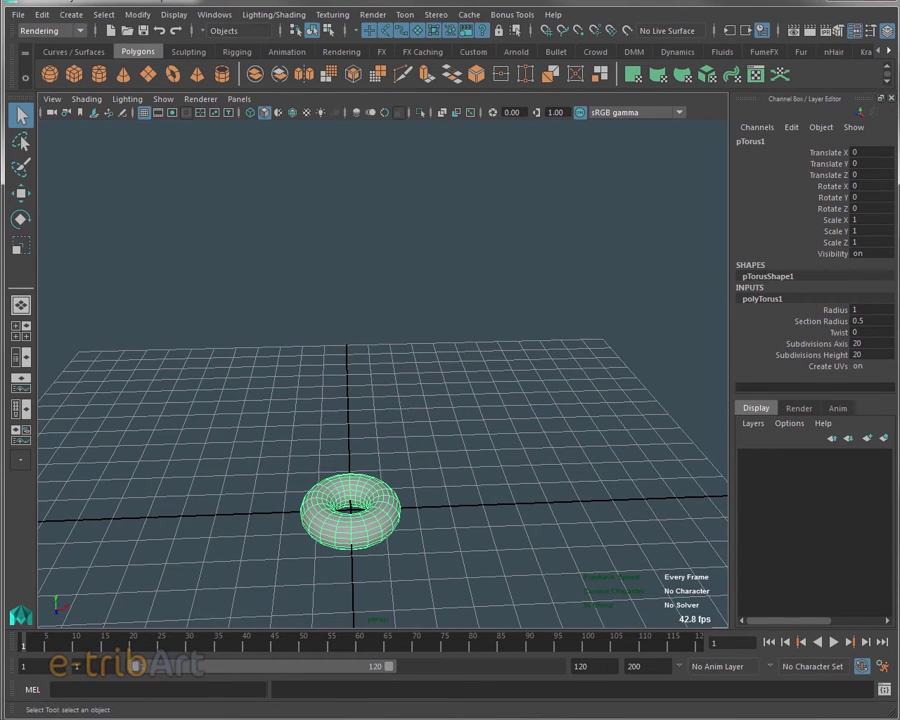
Step: Stand the torus upright with Rotate X 90 and raise it to Translate Y 7.848
key("w")
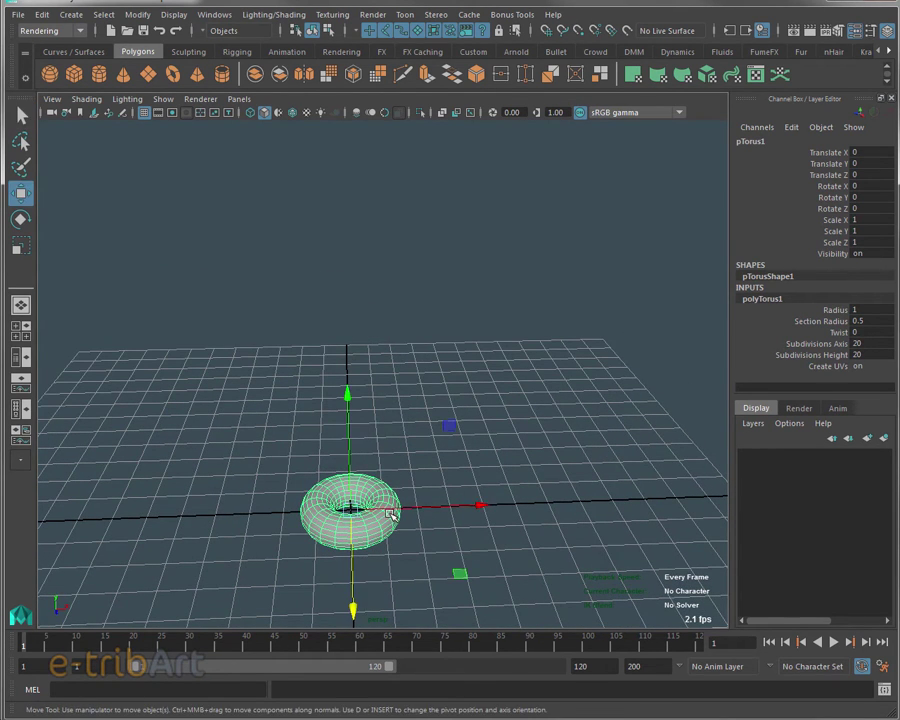
double_click(862, 186)
type("90")
key("Return")
mouse_move(506, 456)
left_mouse_down("alt")
mouse_move(482, 406)
mouse_move(512, 412)
mouse_move(482, 431)
mouse_move(460, 472)
left_mouse_up("alt")
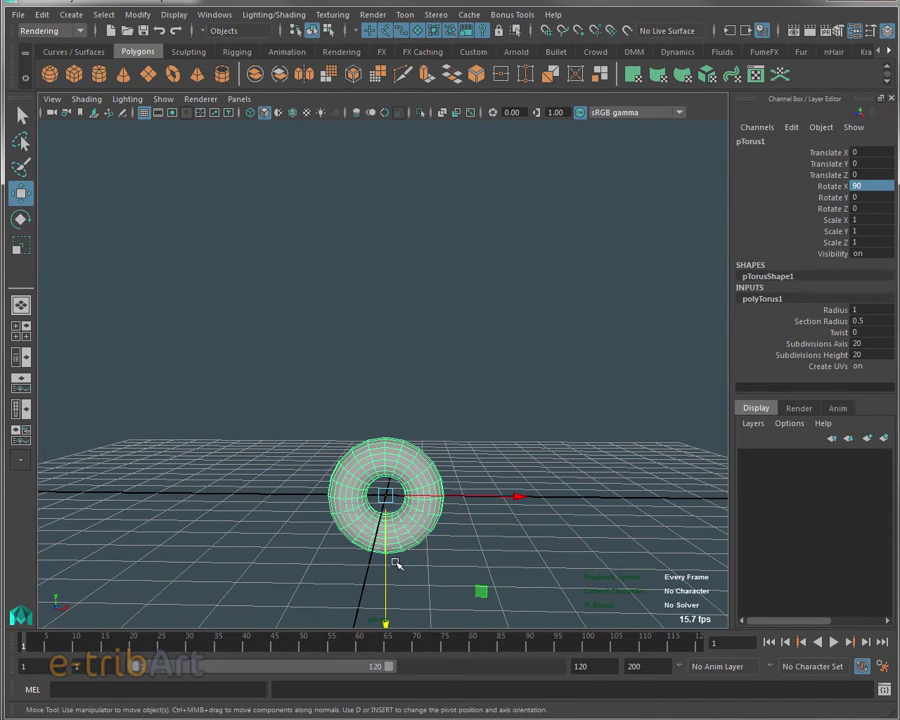
mouse_move(386, 564)
left_mouse_down()
mouse_move(386, 326)
mouse_move(396, 260)
left_mouse_up()
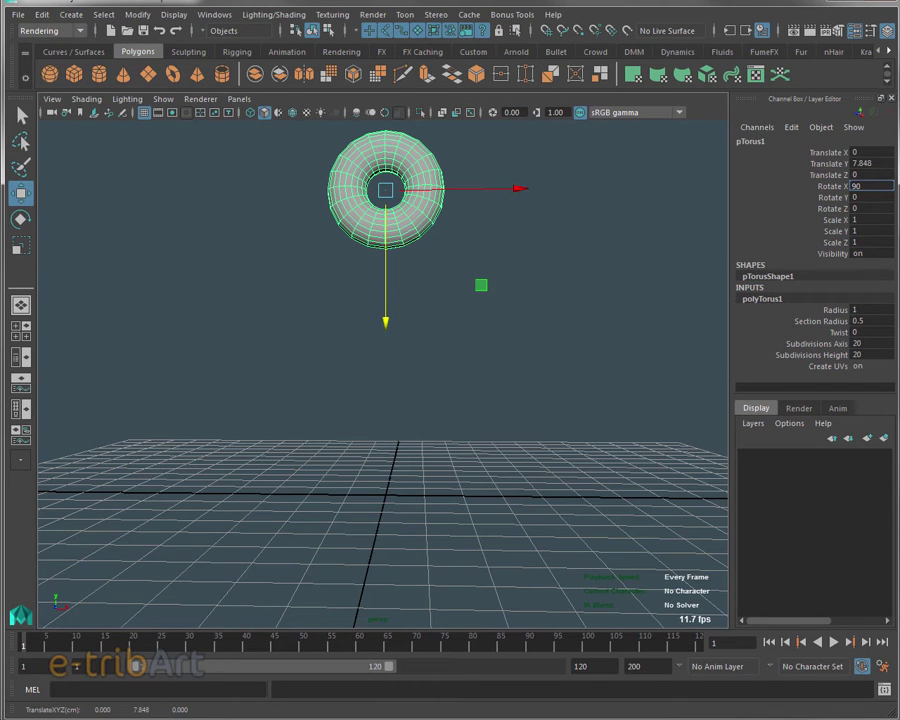
Step: Set the torus Translate Y to 10
left_click(879, 163)
type("1")
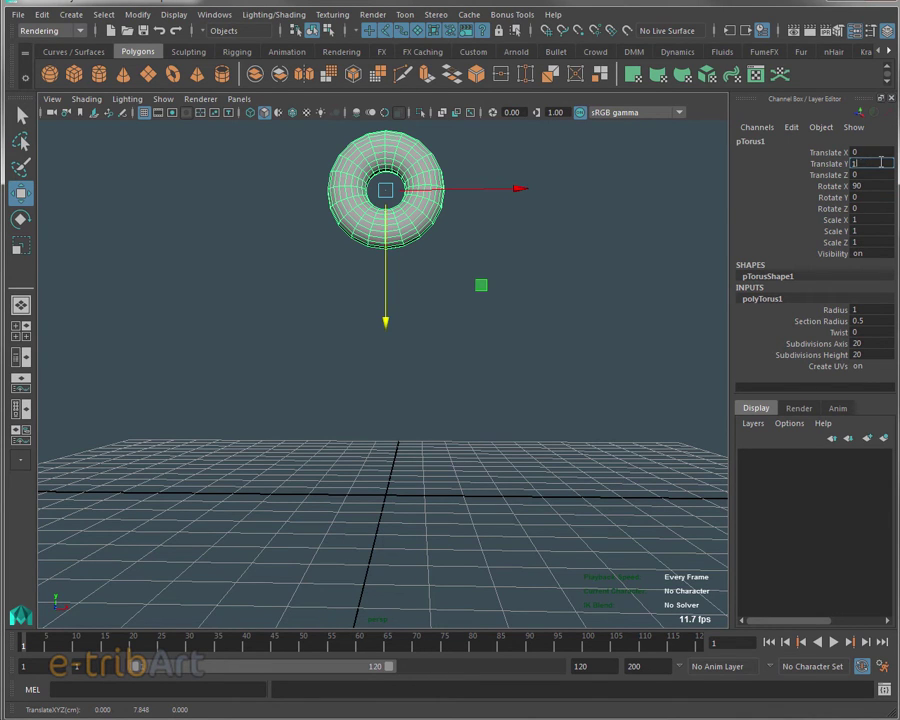
type("0")
key("Return")
scroll(520, 294, "down", 5)
scroll(515, 317, "down", 3)
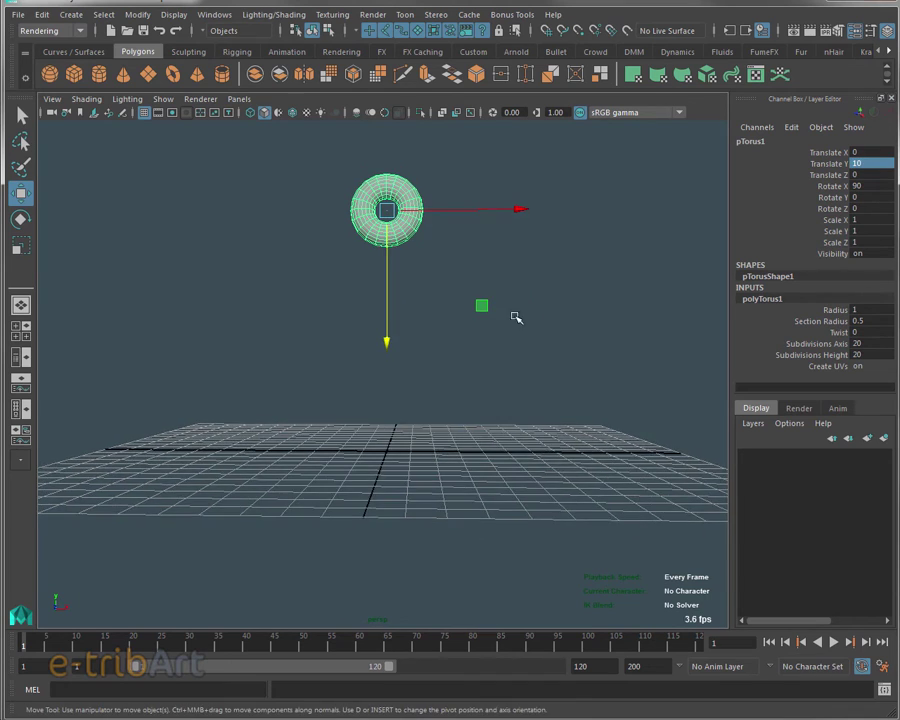
left_click_drag(515, 317, 508, 340, "alt")
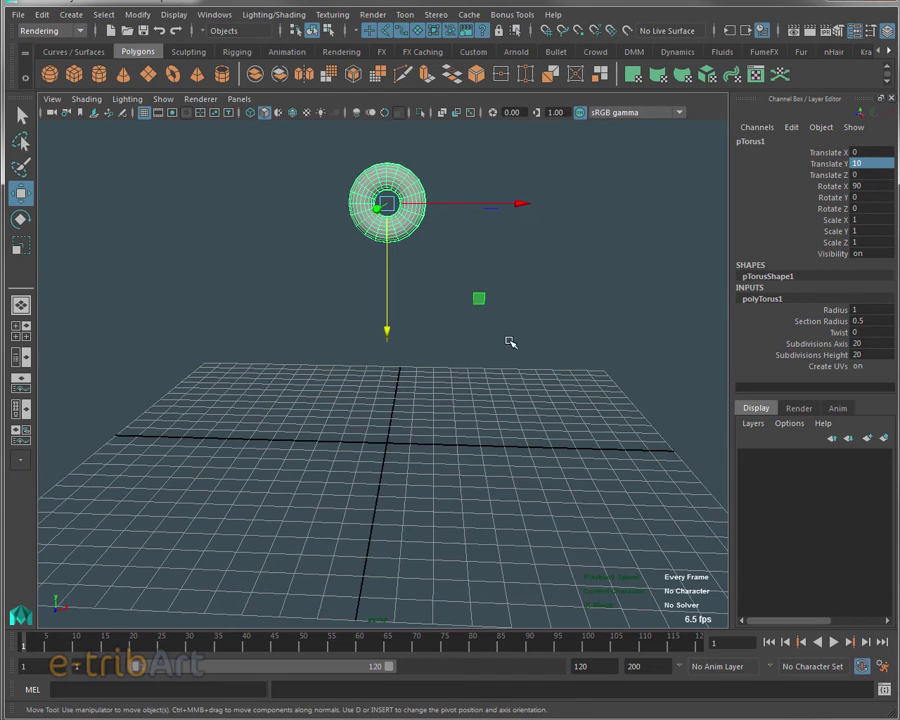
Step: Thin the torus to Section Radius 0.1 and enlarge it to Radius 2
left_click(860, 322)
type("1")
key("Return")
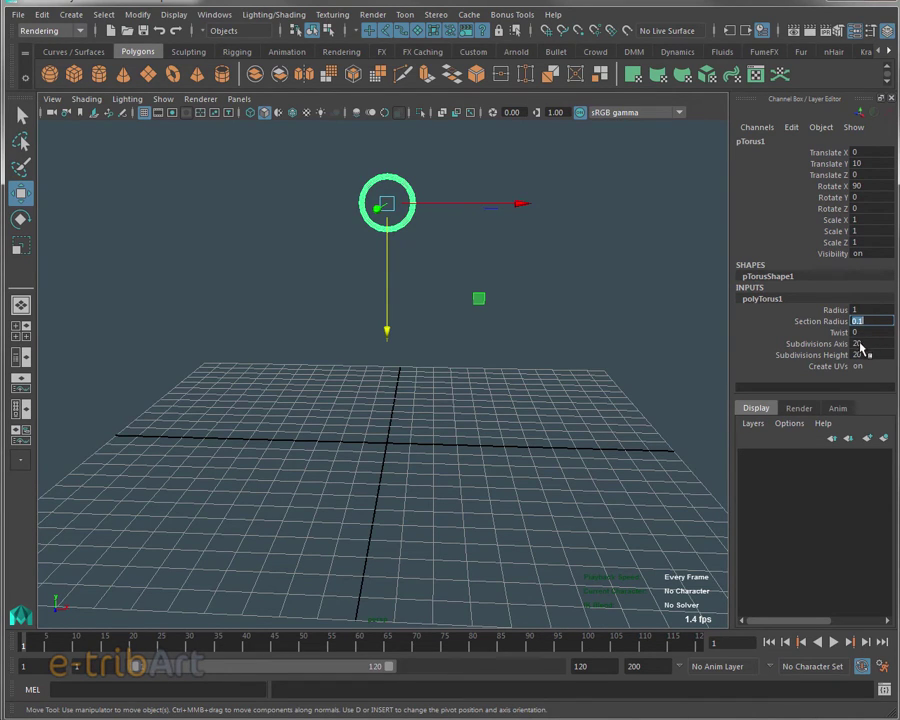
left_click(863, 310)
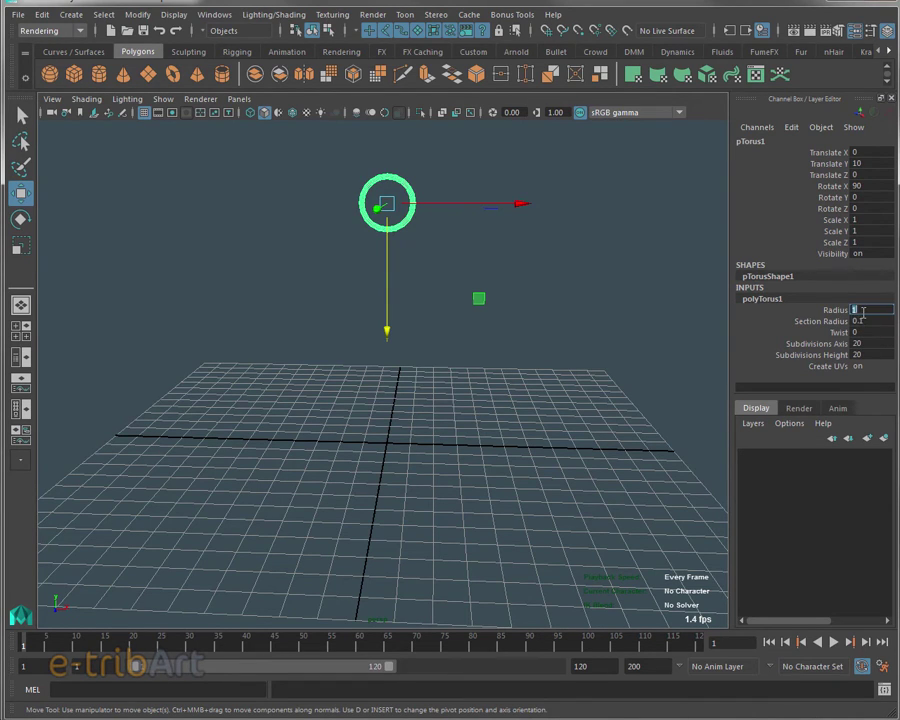
type("2")
key("Return")
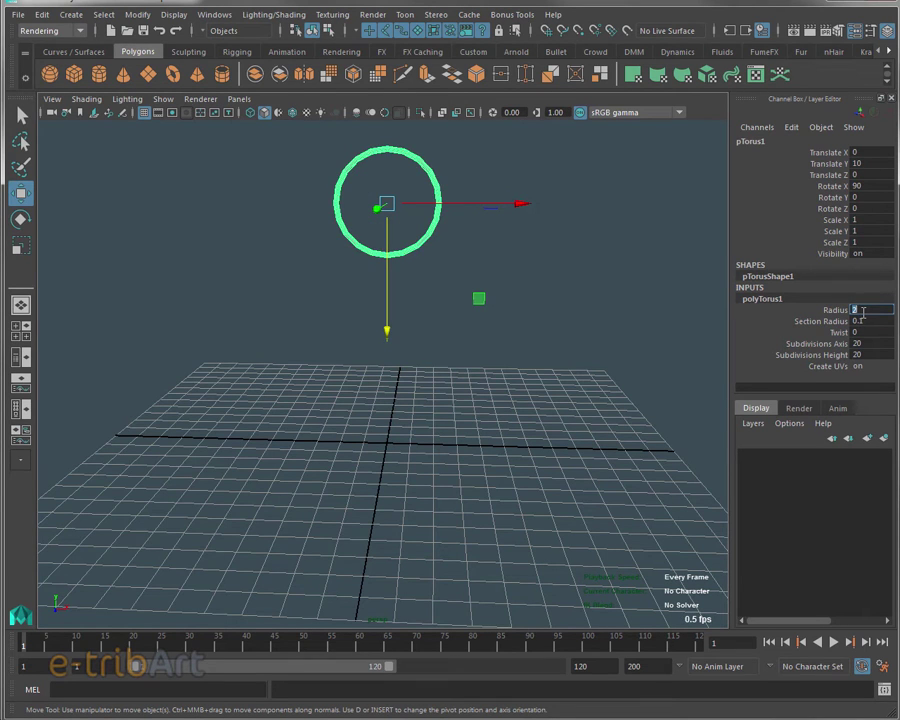
left_click(516, 284)
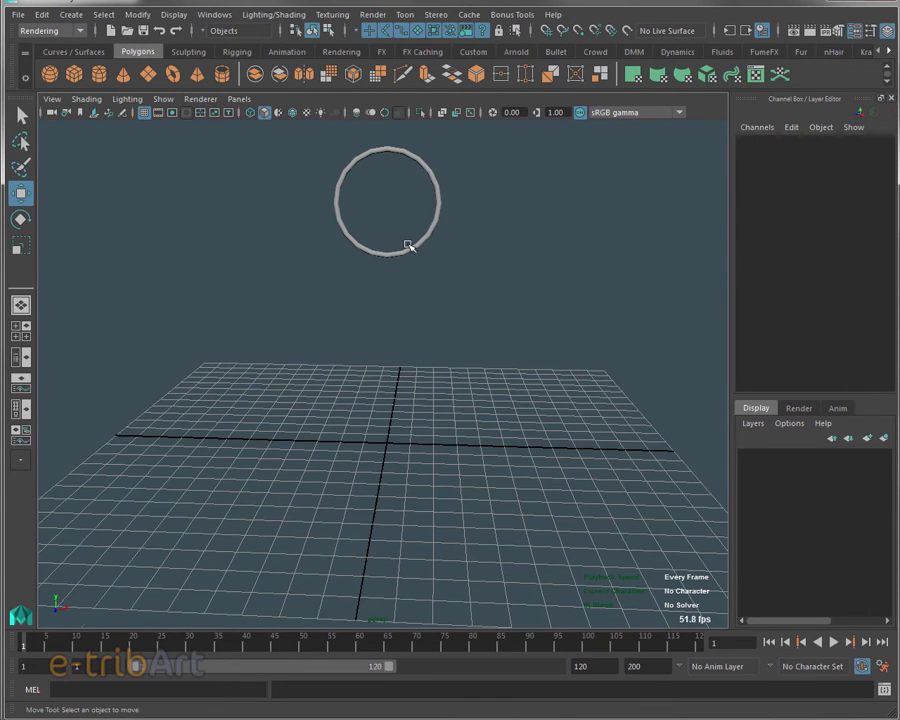
mouse_move(410, 246)
left_mouse_down("alt")
mouse_move(352, 468)
mouse_move(384, 442)
mouse_move(357, 384)
left_mouse_up("alt")
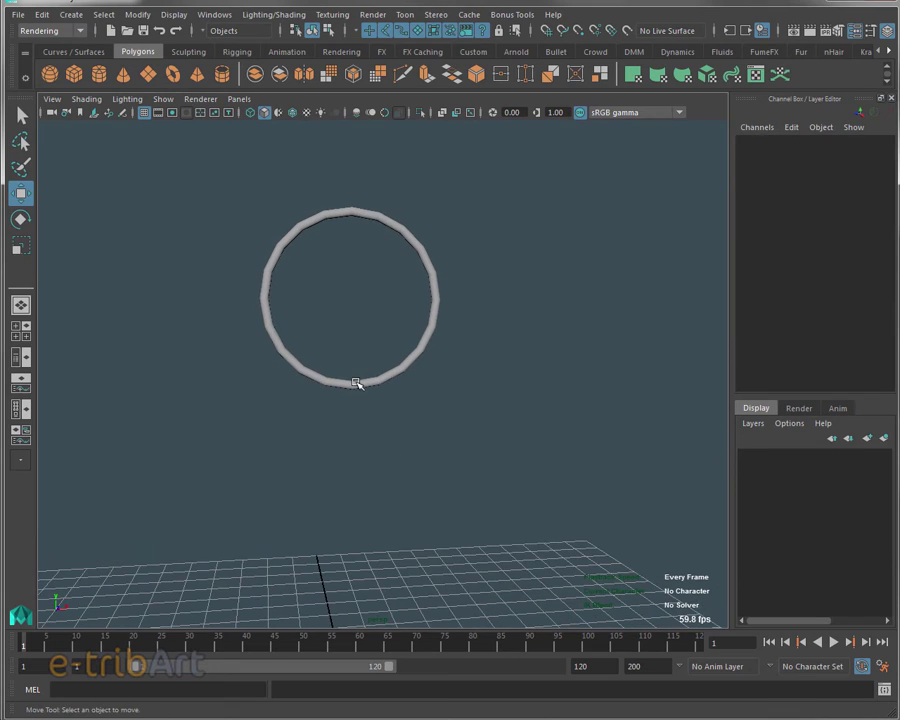
left_click(356, 383)
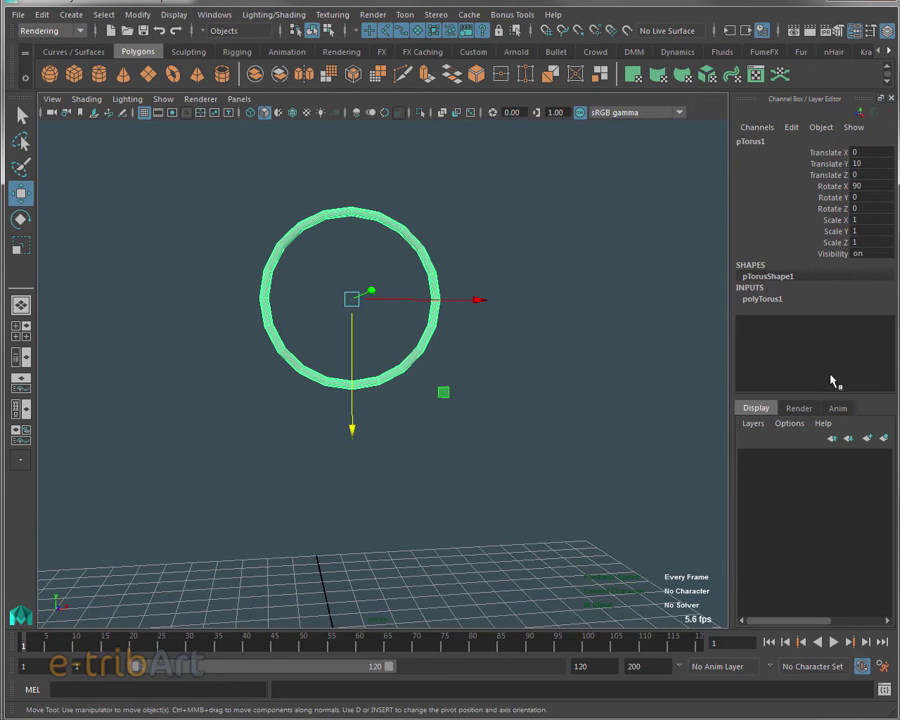
Step: Raise the polyTorus1 Subdivisions Axis to 50
left_click(768, 299)
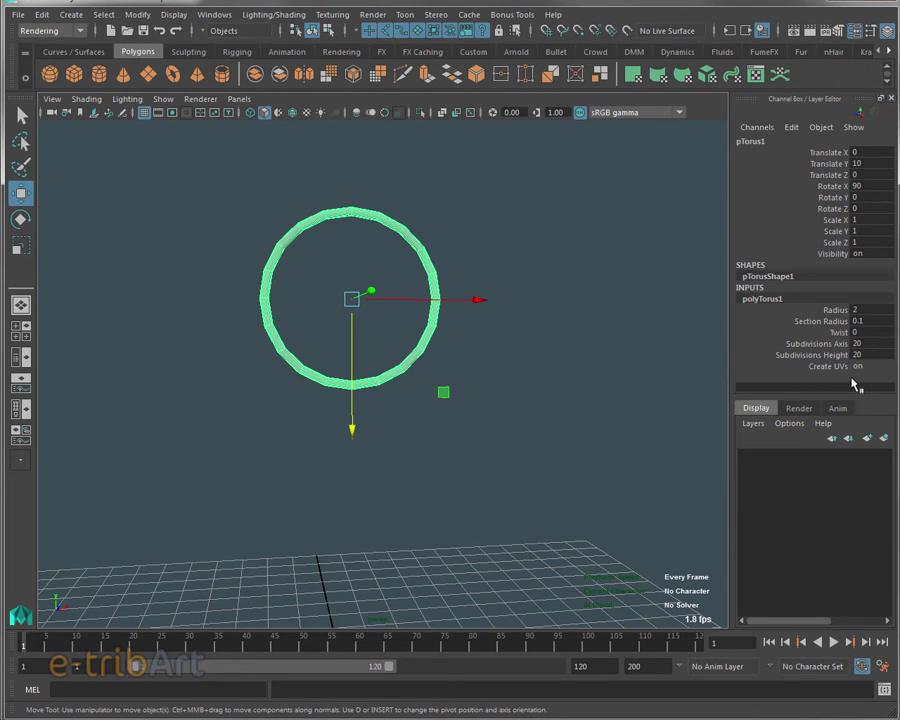
left_click(826, 344)
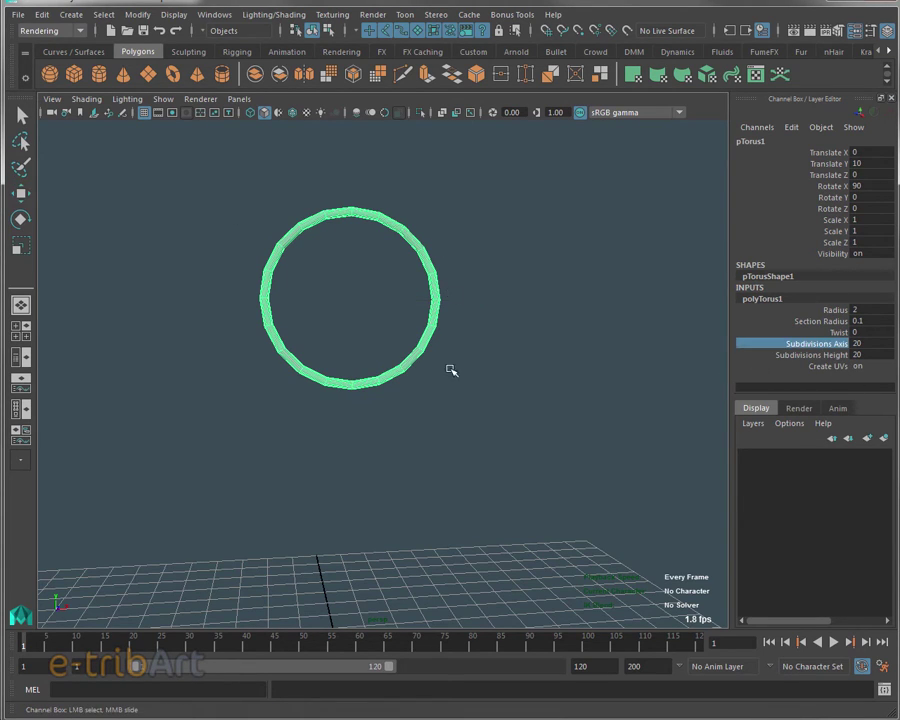
middle_click_drag(400, 450, 460, 450)
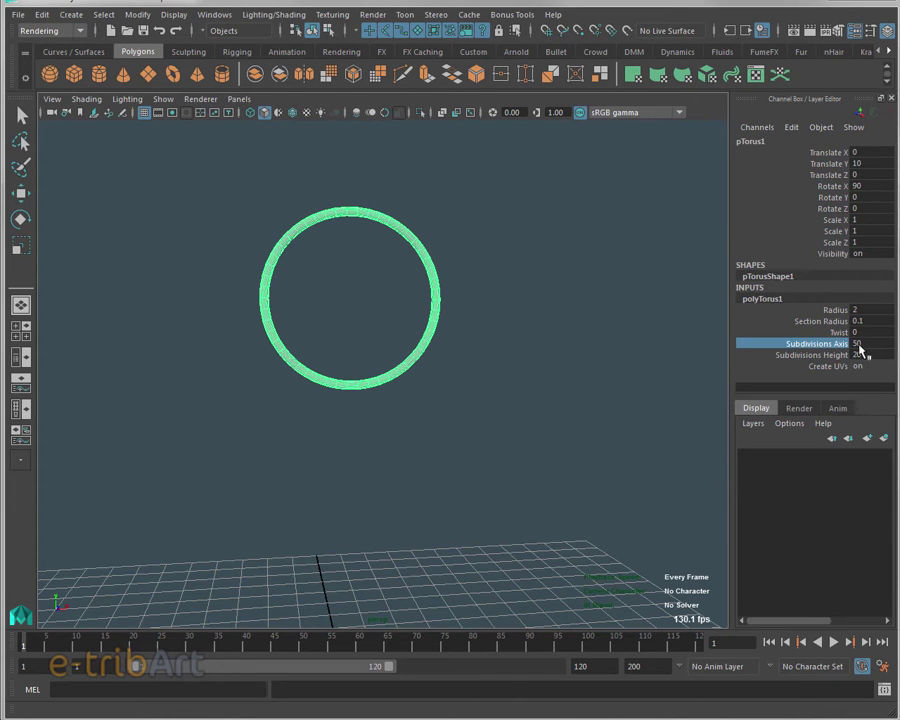
key("w")
left_click(410, 372)
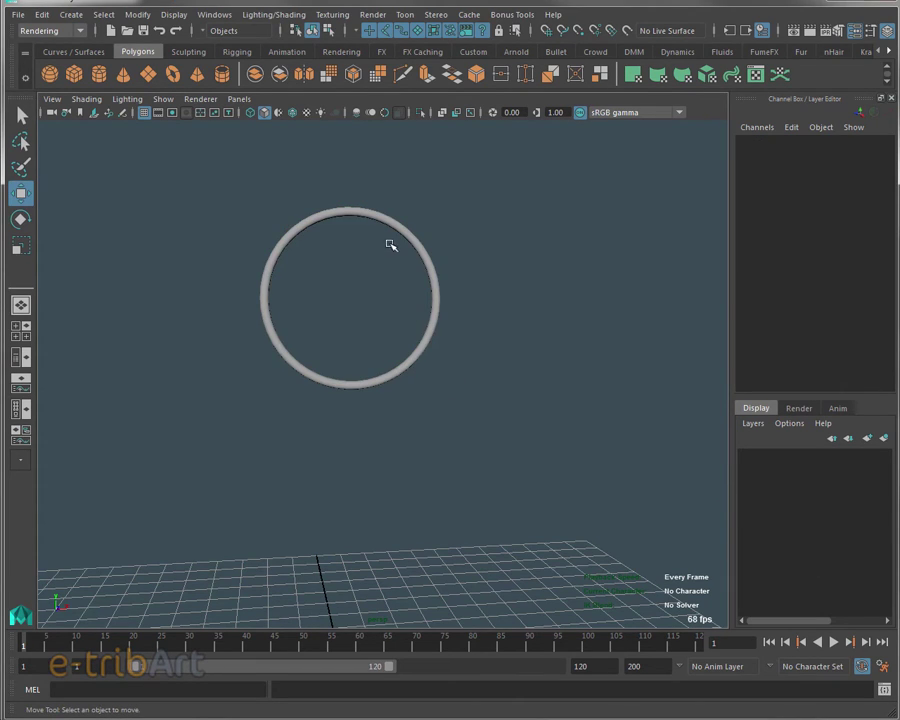
mouse_move(385, 358)
left_mouse_down("alt")
mouse_move(308, 373)
mouse_move(394, 382)
mouse_move(327, 390)
mouse_move(395, 384)
mouse_move(388, 352)
left_mouse_up("alt")
Step: Shift the ring right along X and add a polygon cube lifted about 10 units
left_click(403, 366)
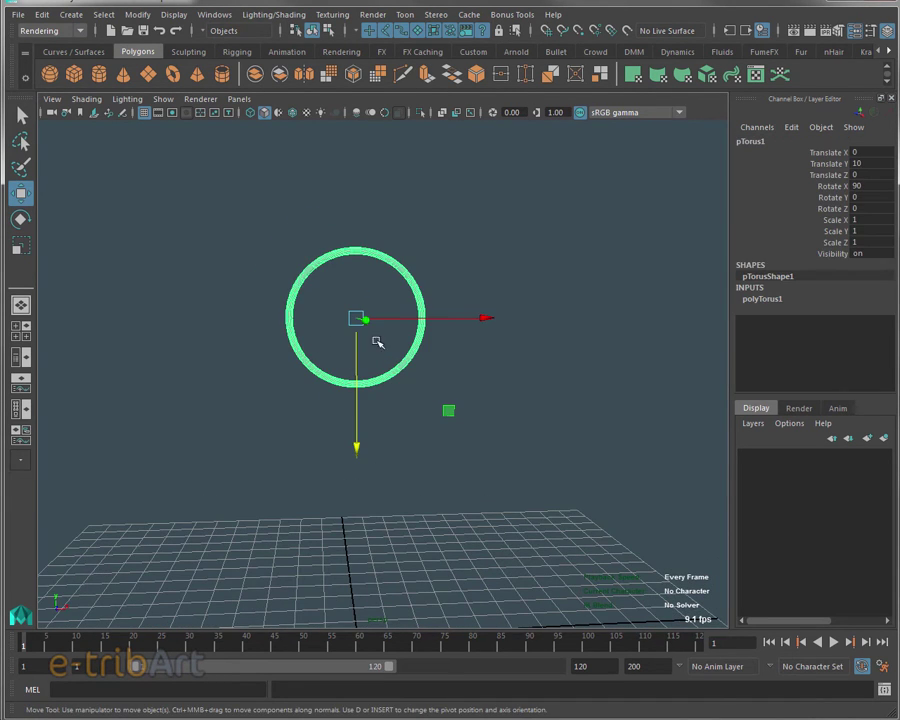
left_click_drag(480, 318, 707, 345)
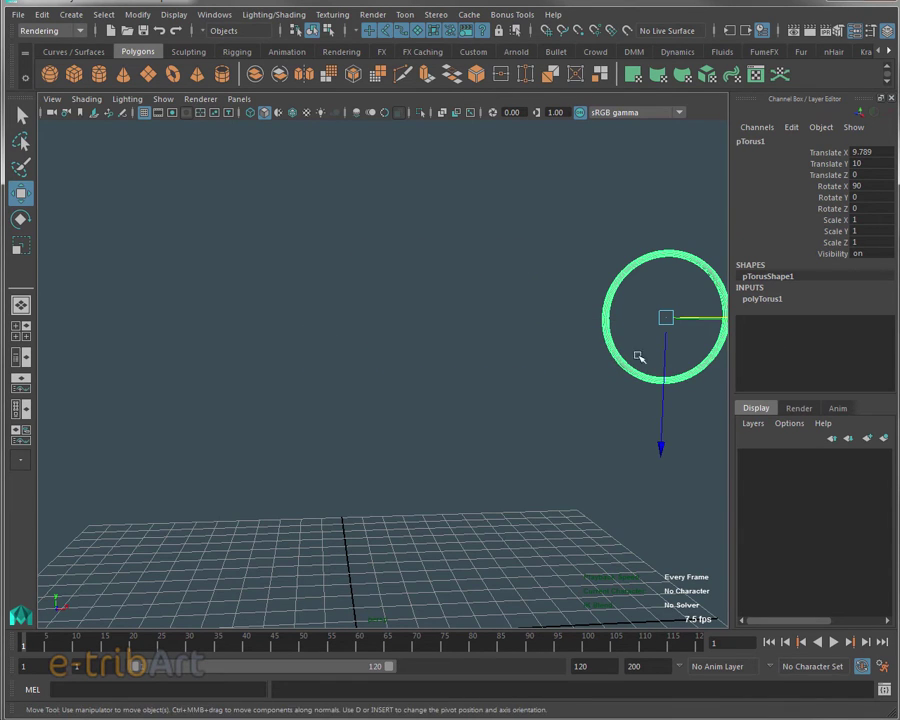
left_click(74, 74)
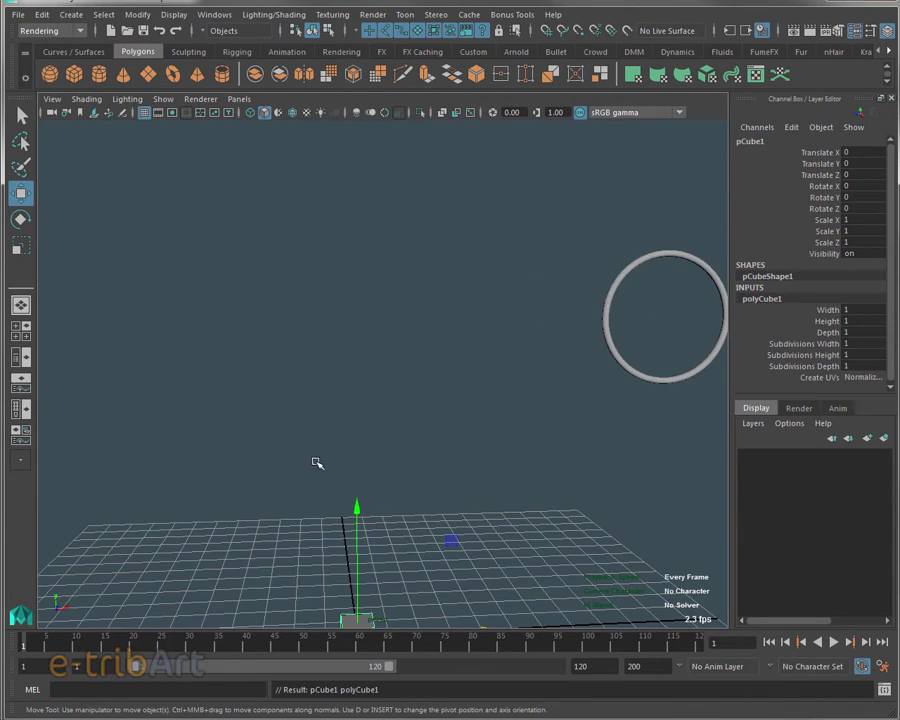
mouse_move(361, 448)
left_mouse_down()
mouse_move(370, 194)
mouse_move(360, 310)
mouse_move(346, 336)
mouse_move(350, 326)
left_mouse_up()
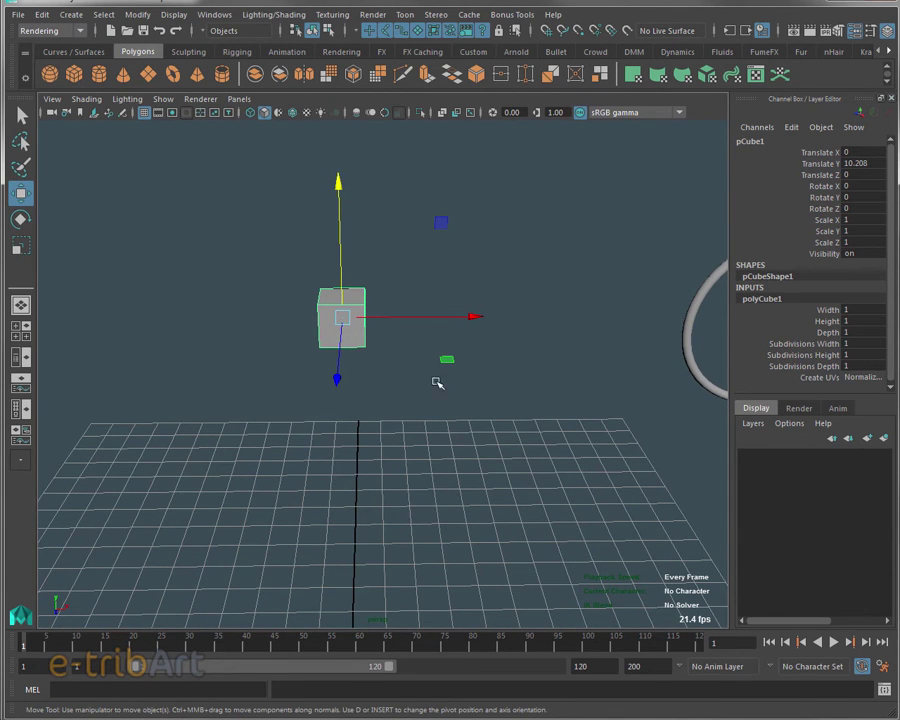
mouse_move(436, 380)
left_mouse_down("alt")
mouse_move(348, 388)
mouse_move(384, 378)
mouse_move(496, 412)
mouse_move(520, 390)
mouse_move(570, 388)
left_mouse_up("alt")
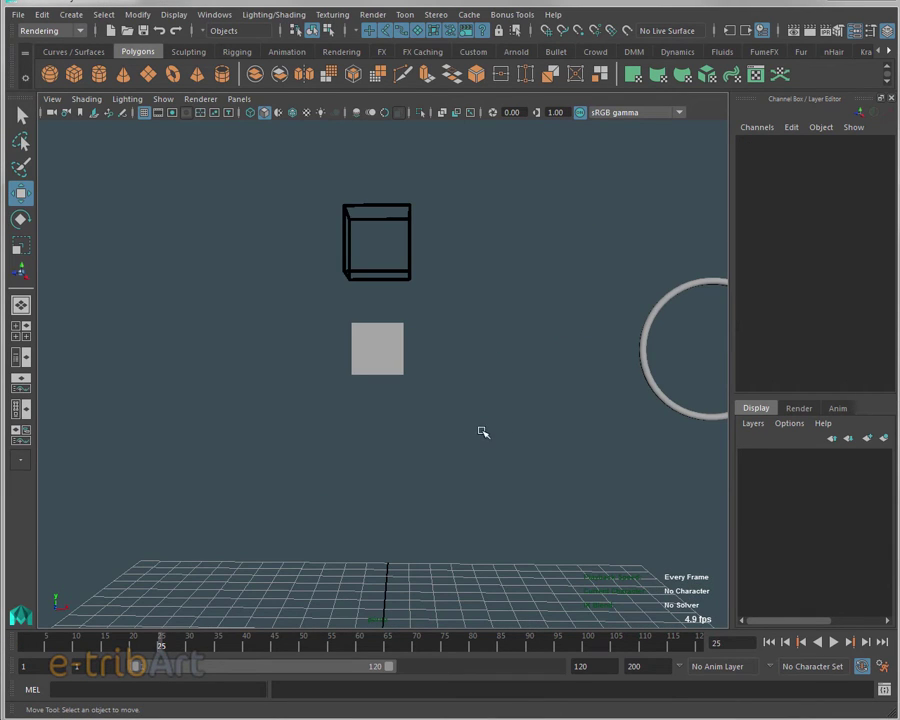
left_click_drag(502, 434, 498, 442, "alt")
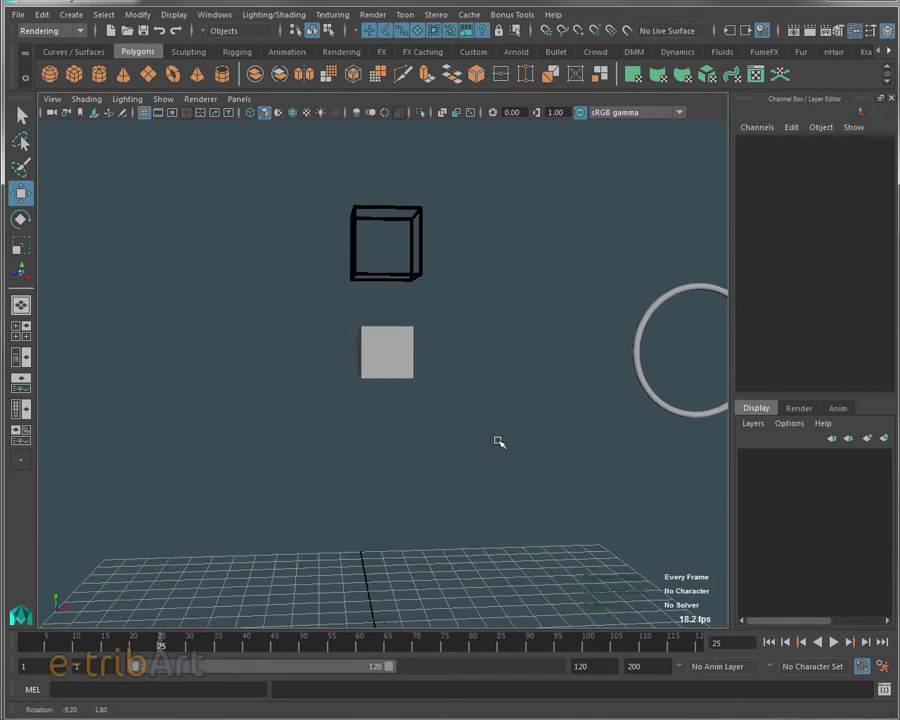
Step: Select the small grey cube under the outlined cube, undoing an accidental upward nudge
left_click(414, 275)
mouse_move(418, 284)
left_mouse_down("alt")
mouse_move(409, 358)
mouse_move(412, 344)
mouse_move(365, 378)
mouse_move(409, 383)
left_mouse_up("alt")
key("w")
left_click(444, 376)
left_click(405, 366)
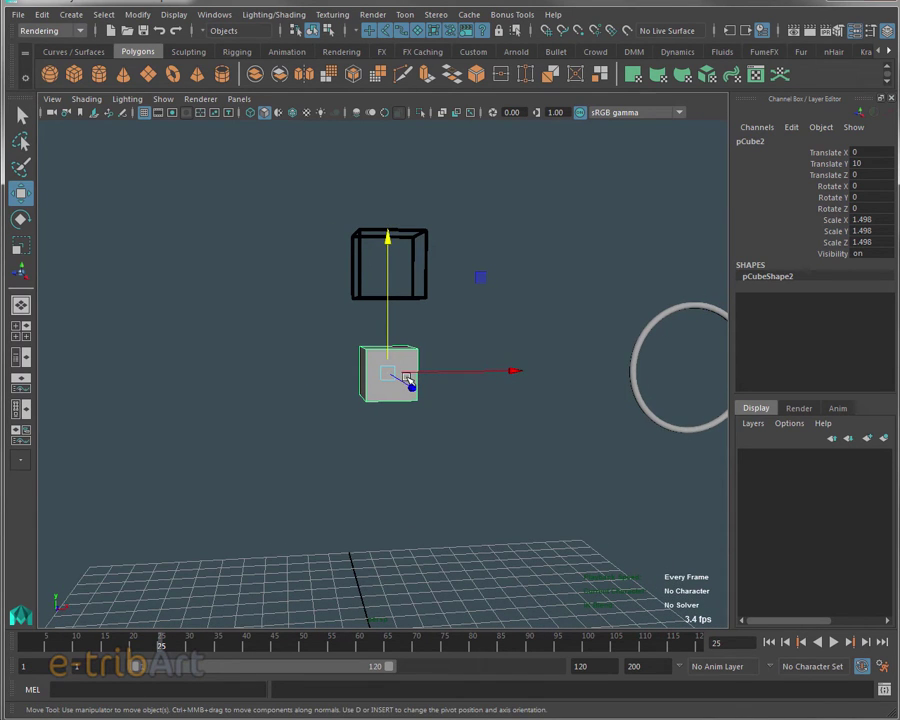
mouse_move(389, 305)
left_mouse_down()
mouse_move(383, 293)
mouse_move(382, 307)
left_mouse_up()
key("ctrl+z")
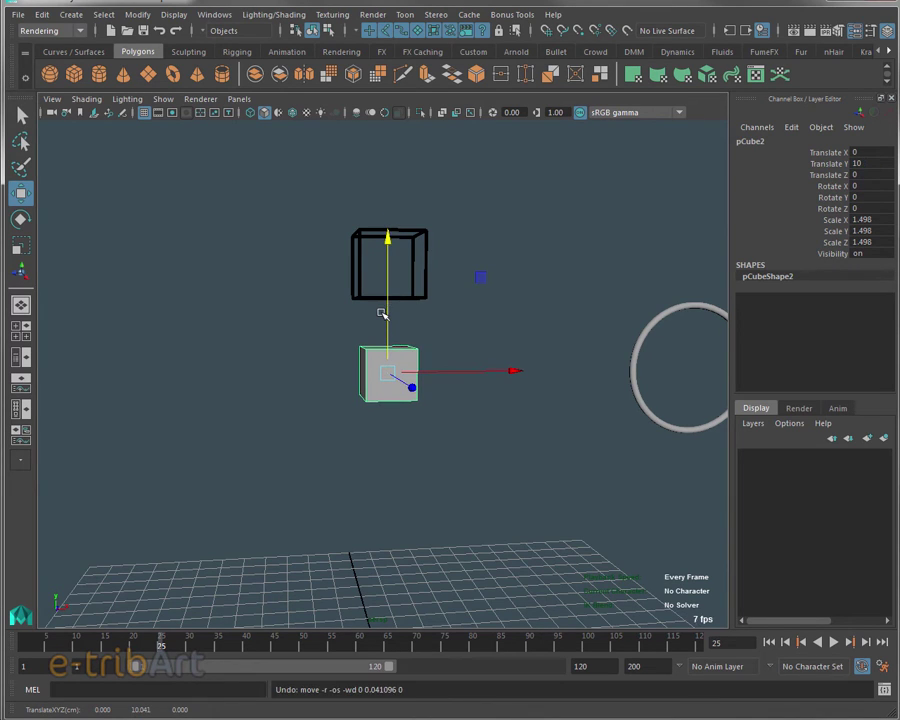
scroll(404, 355, "up", 1)
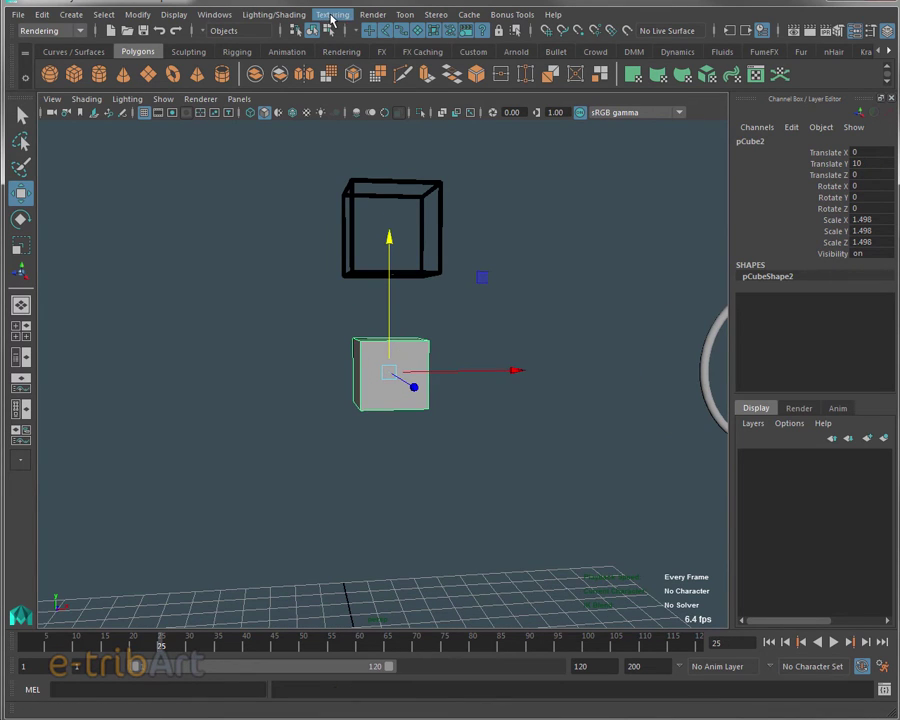
Step: Tear off the Toon menu as a floating panel beside the viewport
left_click(404, 15)
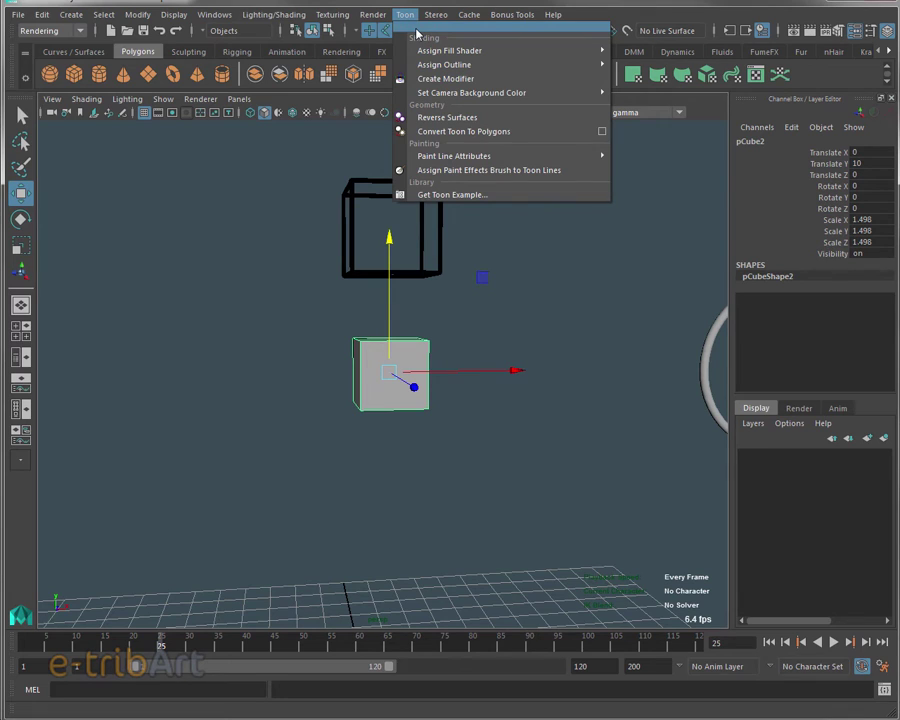
left_click(416, 29)
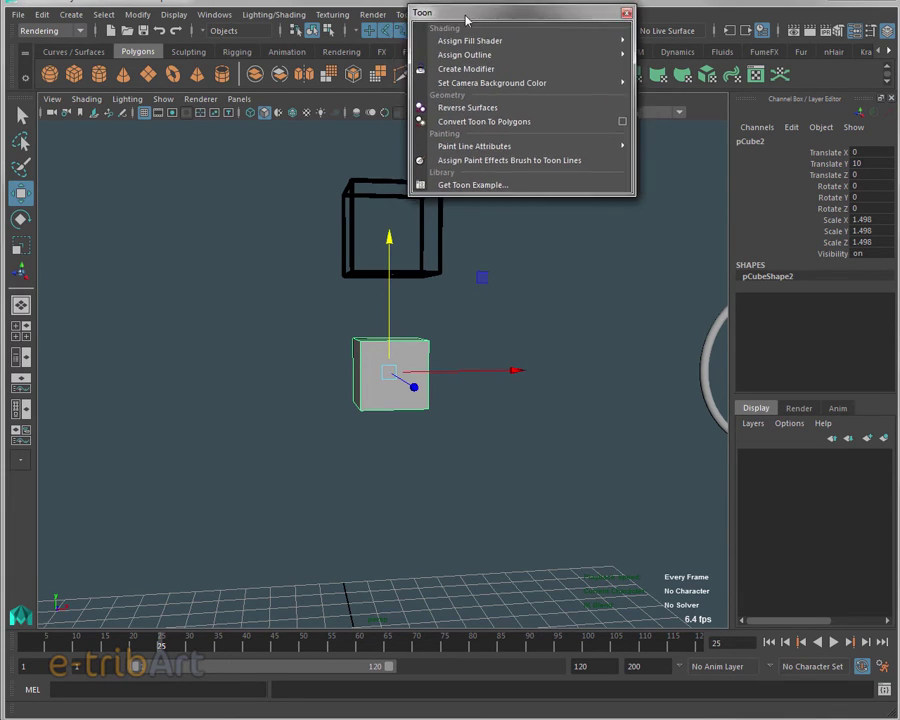
left_click_drag(444, 12, 566, 21)
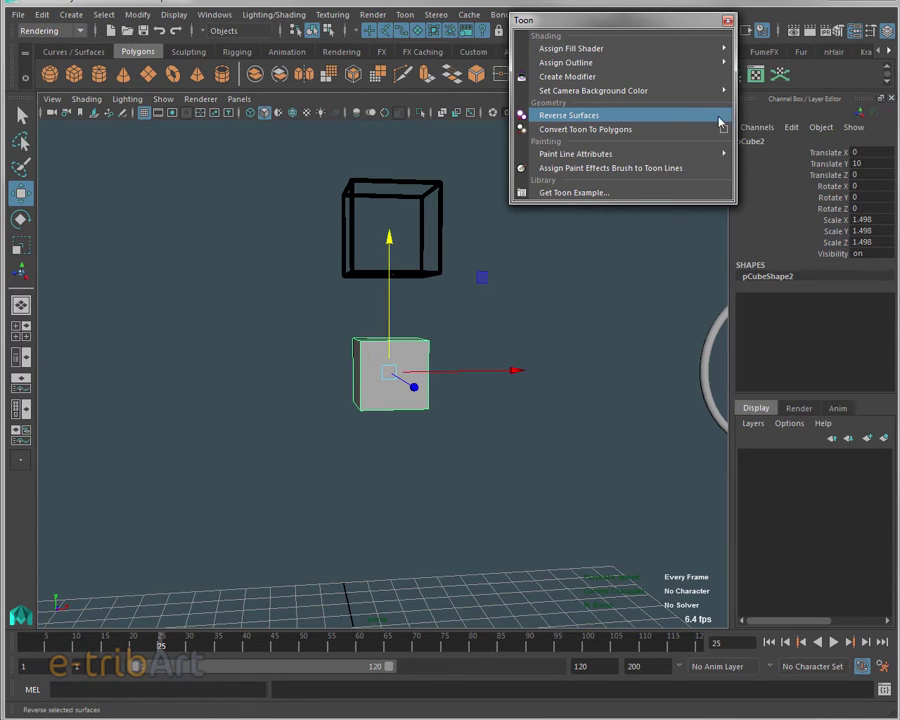
mouse_move(566, 62)
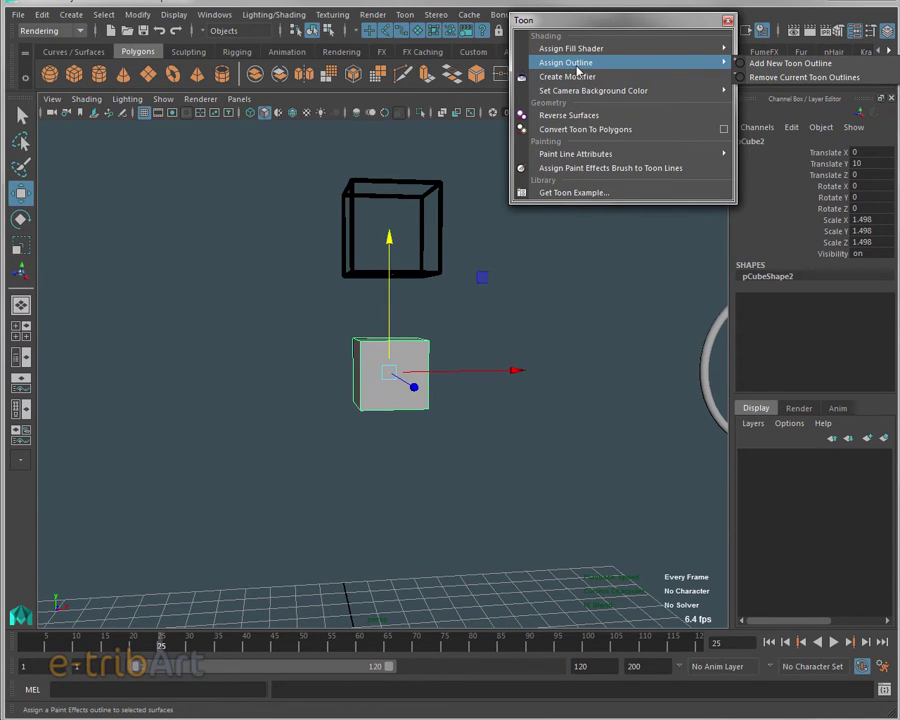
Step: Add a new toon outline to the lower cube and check the black outline
left_click(783, 64)
left_click(470, 398)
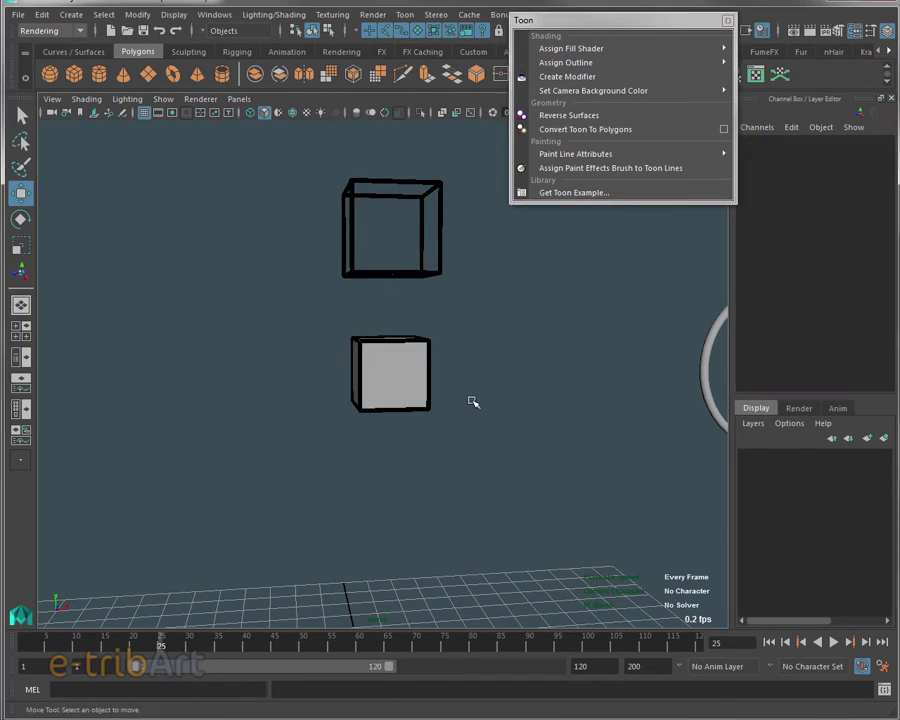
scroll(437, 402, "up", 3)
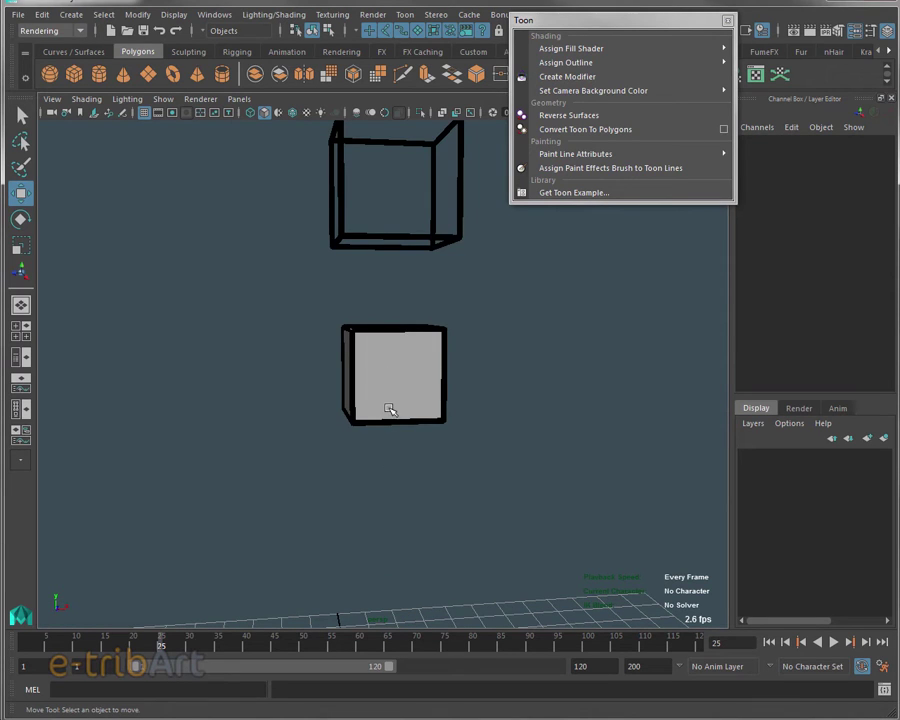
left_click(390, 407)
mouse_move(393, 237)
left_mouse_down()
mouse_move(393, 312)
mouse_move(401, 262)
left_mouse_up()
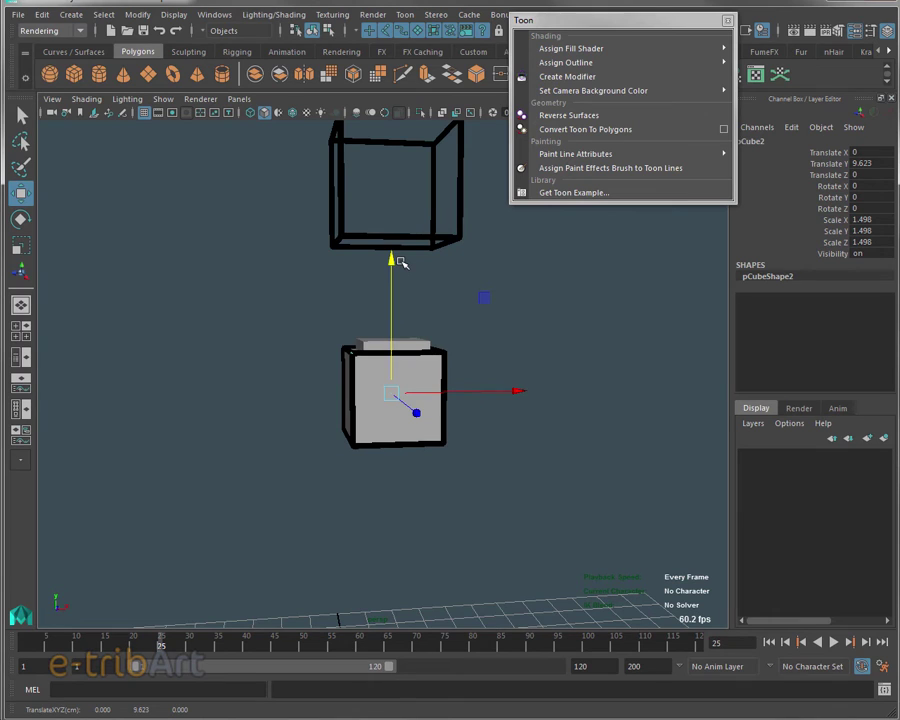
left_click_drag(458, 315, 466, 343, "alt")
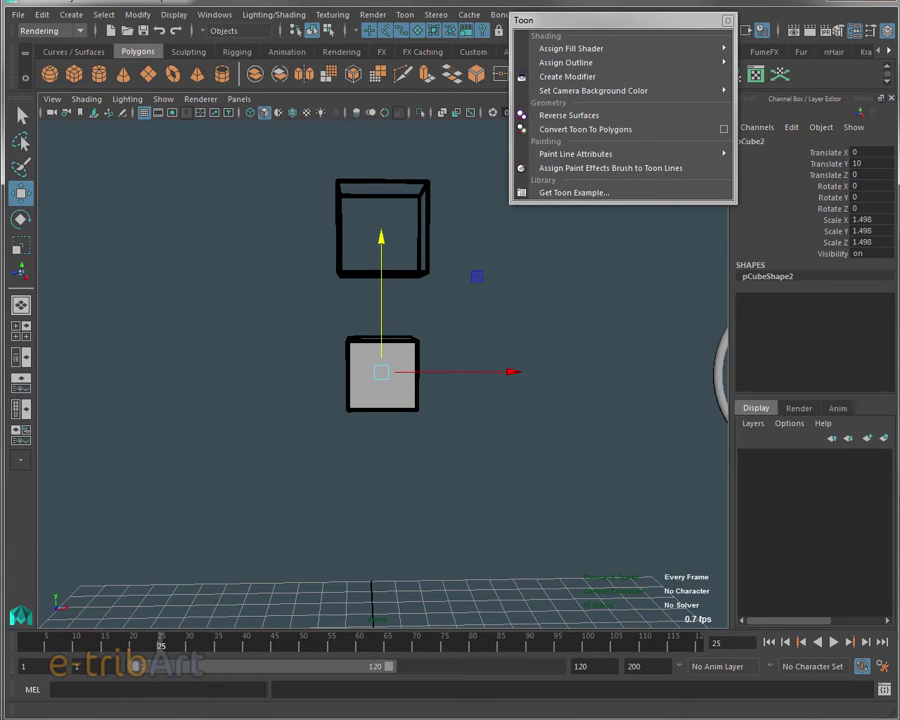
Step: Dock the Outliner beside the scene, select pfxToon1, and bring up the Modify menu
mouse_move(611, 133)
left_mouse_down()
mouse_move(733, 133)
mouse_move(663, 121)
left_mouse_up()
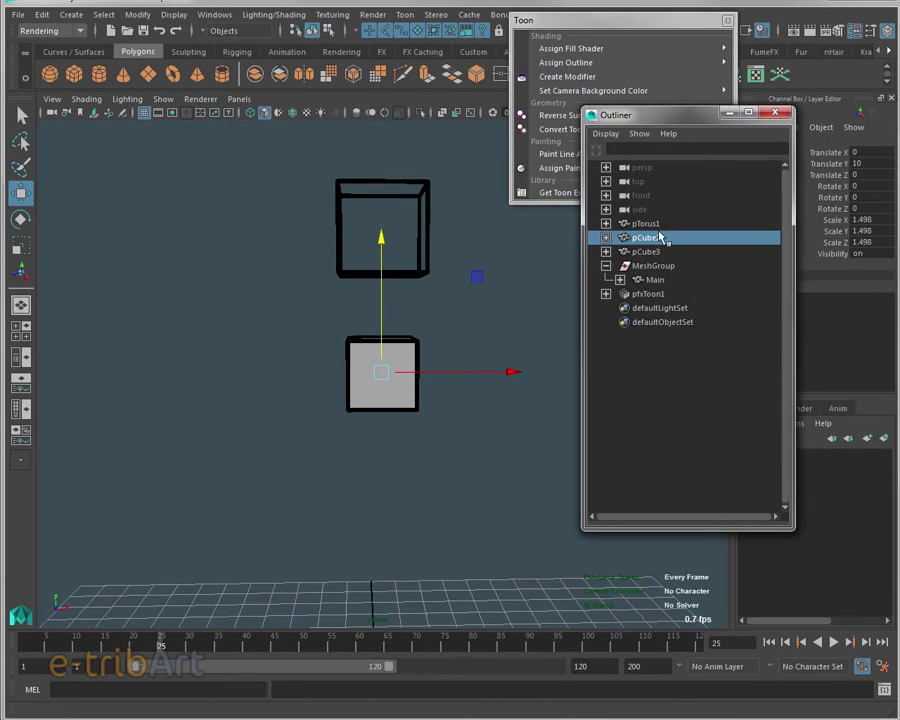
left_click(646, 295)
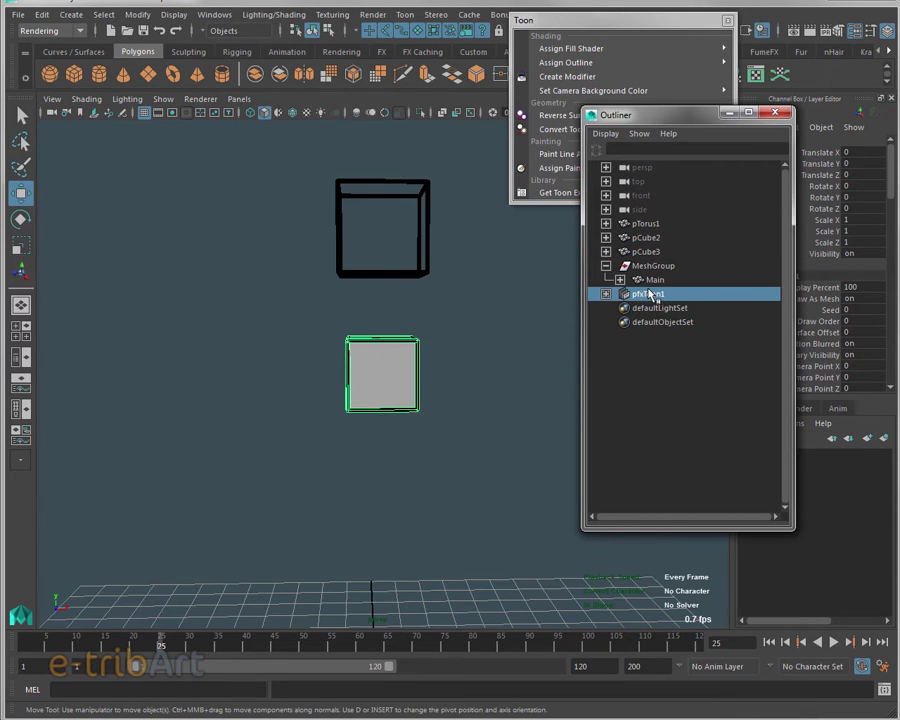
left_click(648, 238)
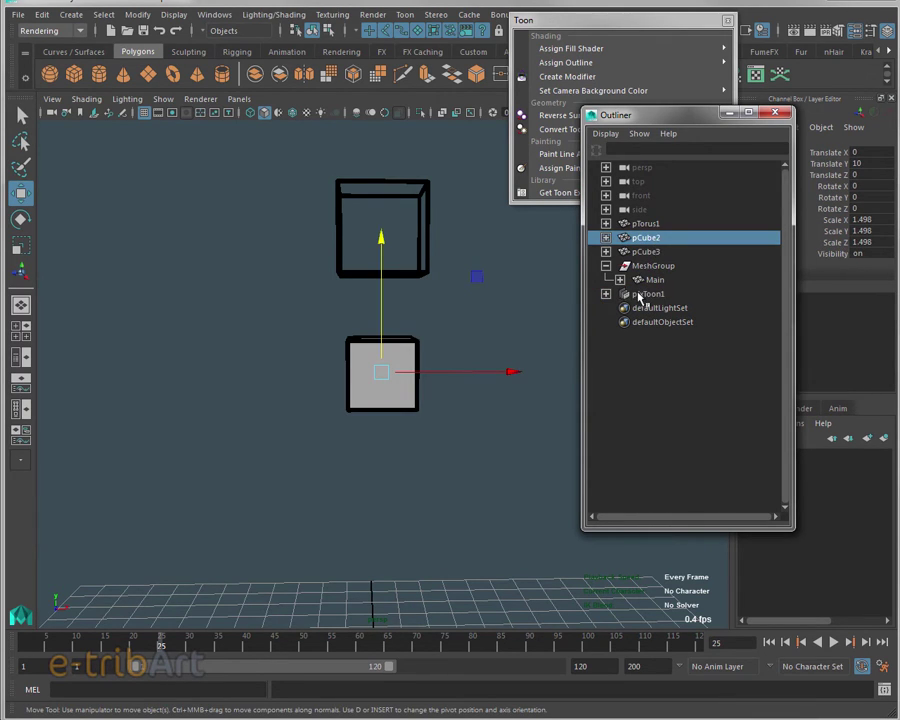
left_click(632, 294)
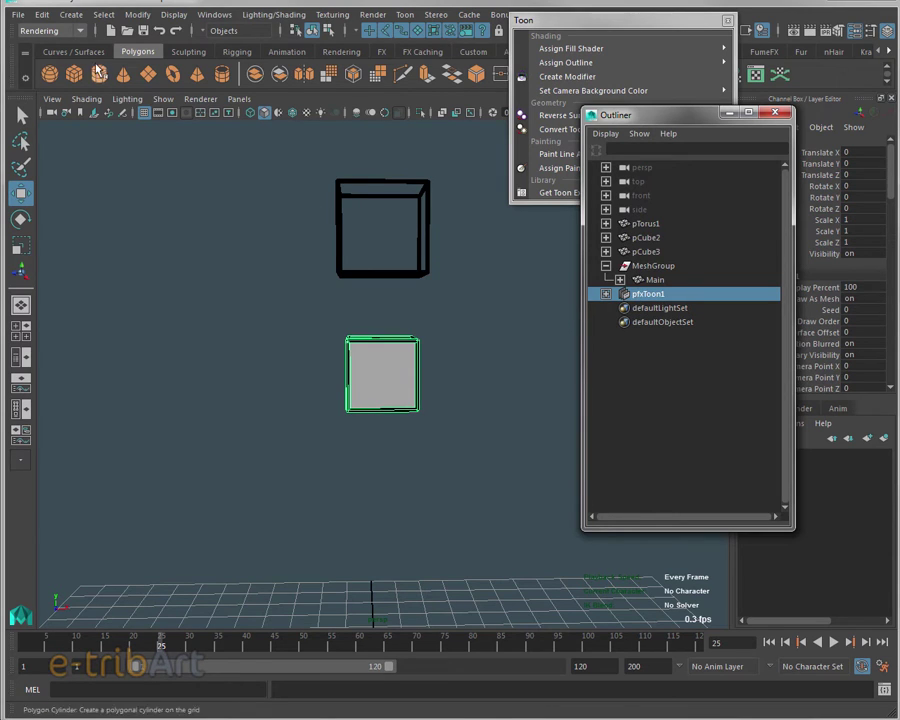
left_click(104, 14)
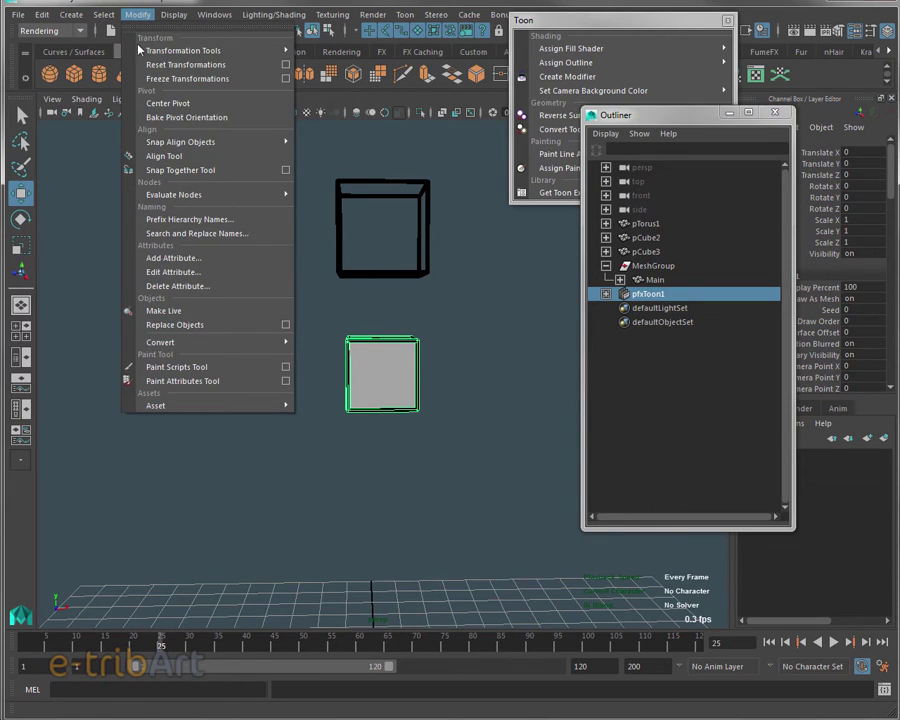
mouse_move(200, 342)
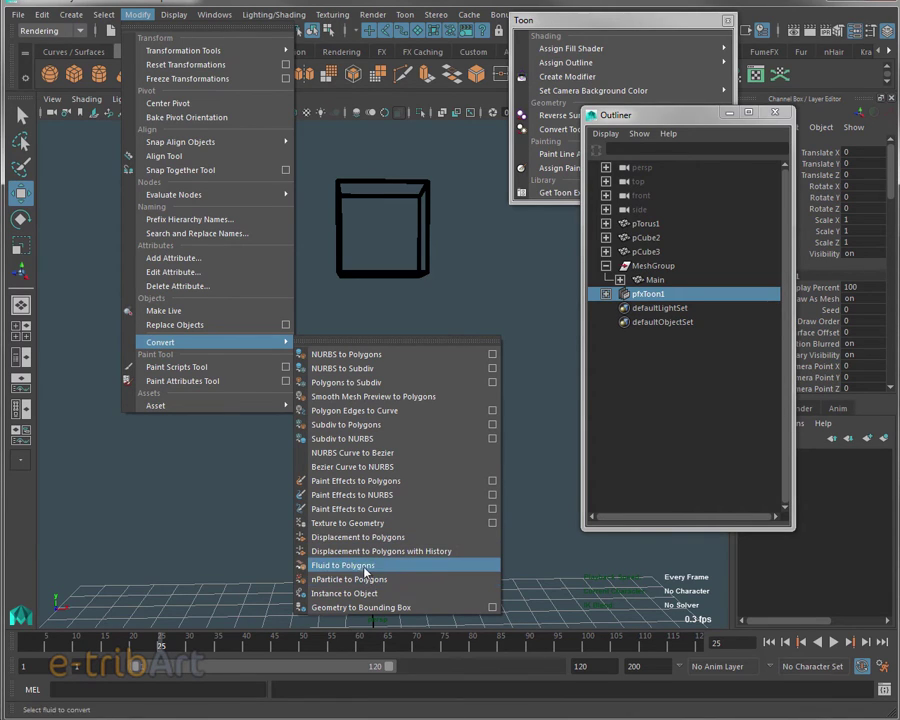
Step: Convert the pfxToon1 outline with Paint Effects to Polygons, creating MeshGroup1
left_click(367, 487)
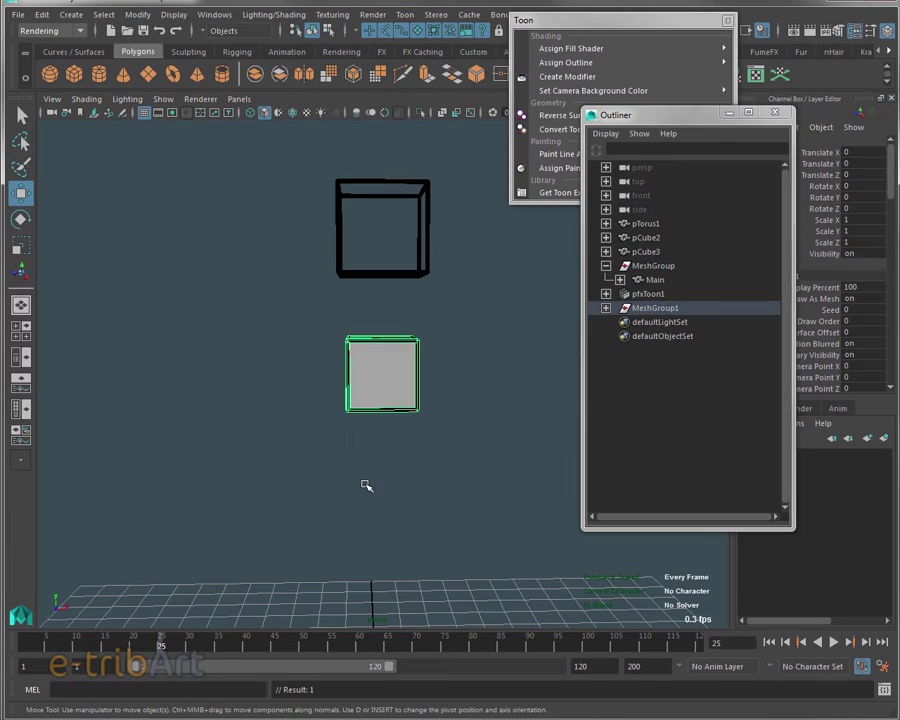
left_click(644, 295)
left_click(612, 308)
left_click(605, 308)
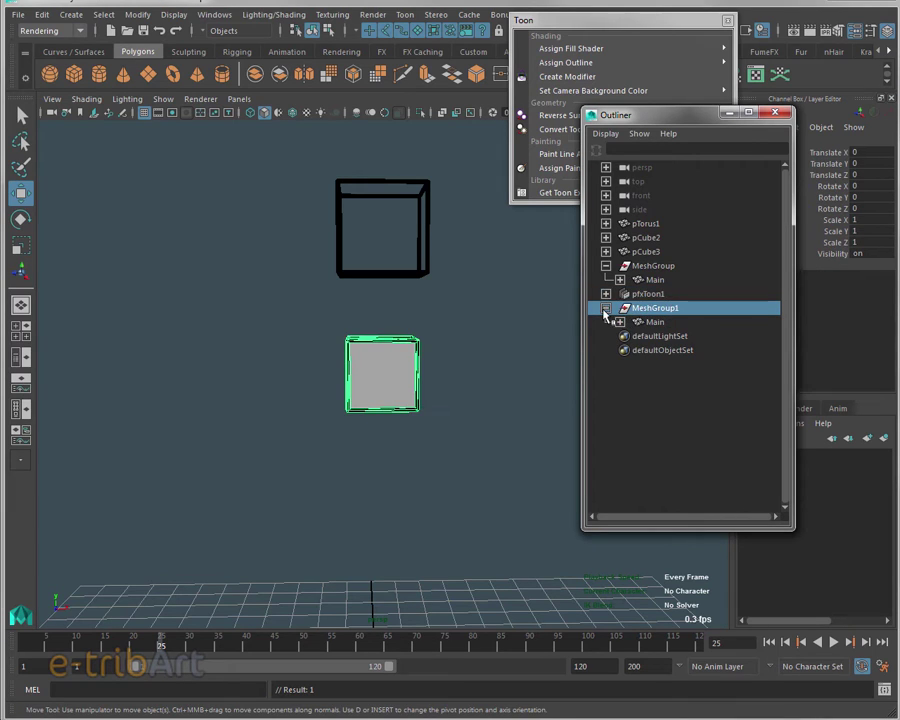
Step: Inspect MeshGroup1's Main mesh and MainShape, then select MeshGroup1 as a whole
left_click(620, 322)
left_click(643, 335)
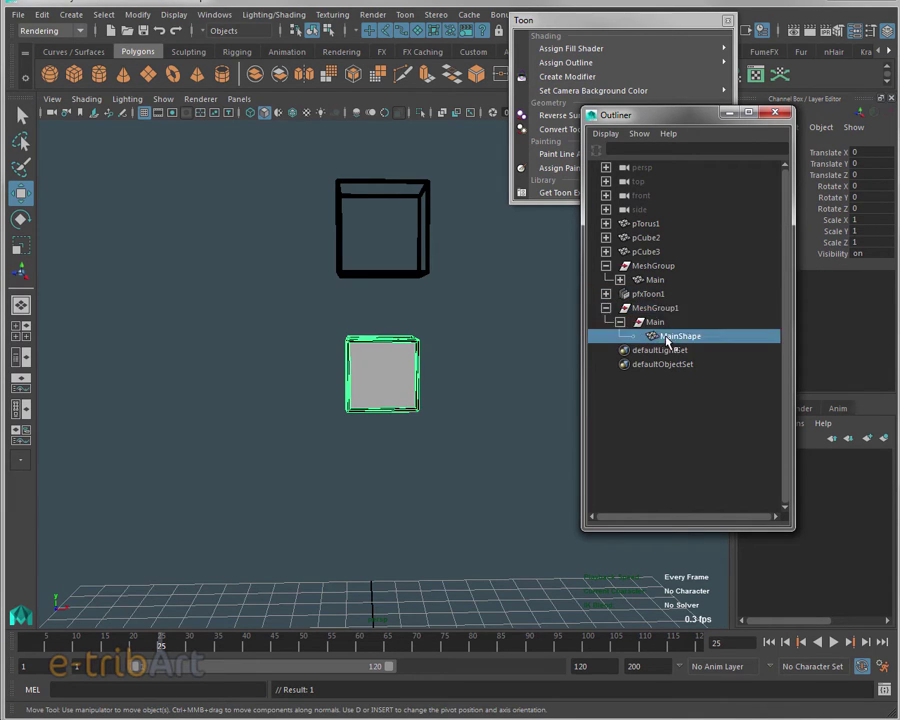
left_click(651, 324)
left_click(620, 322)
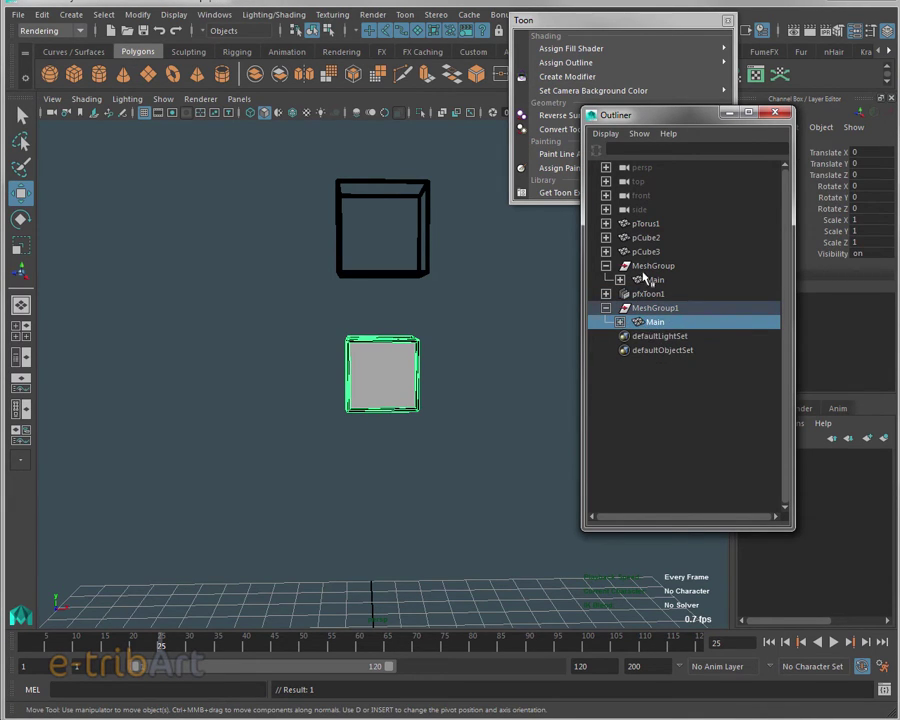
left_click(605, 308)
left_click(618, 310)
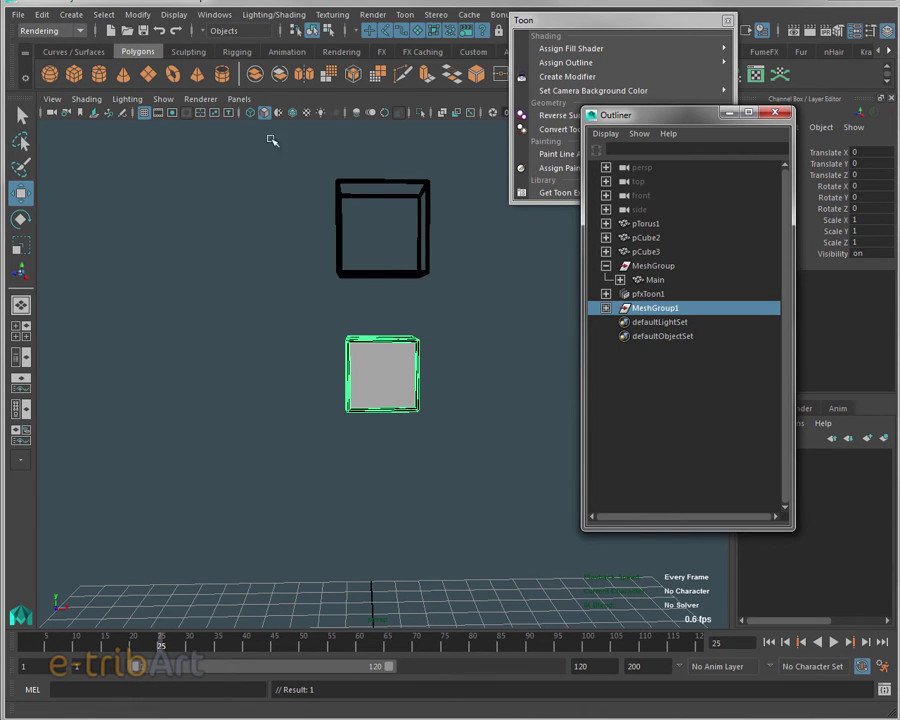
left_click(42, 14)
mouse_move(82, 180)
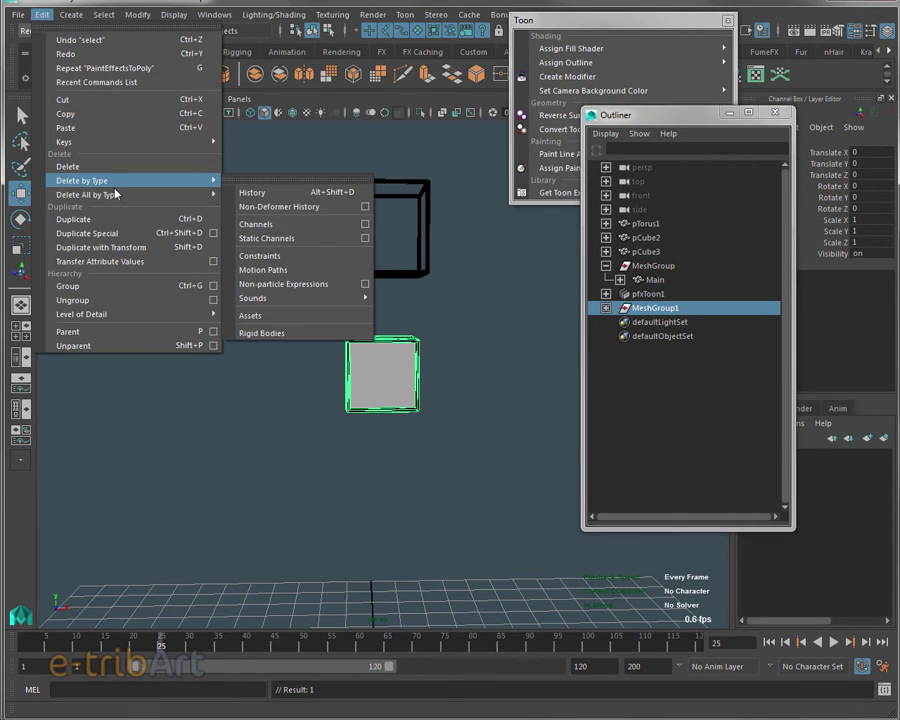
Step: Delete the mesh history, remove pCube2 and pfxToon1, and select the outline frame
left_click(290, 192)
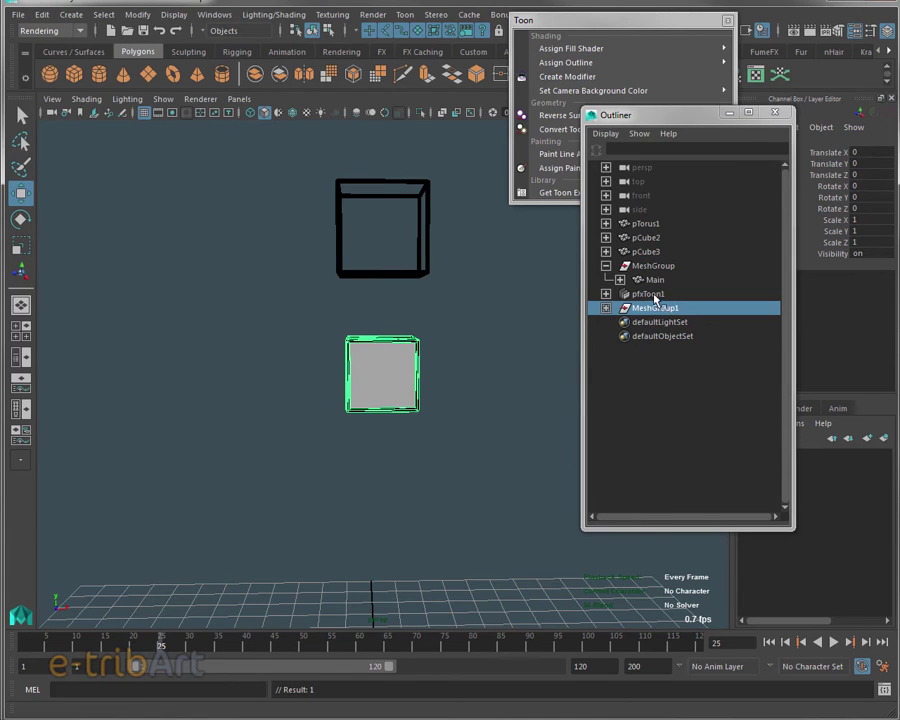
left_click(644, 240)
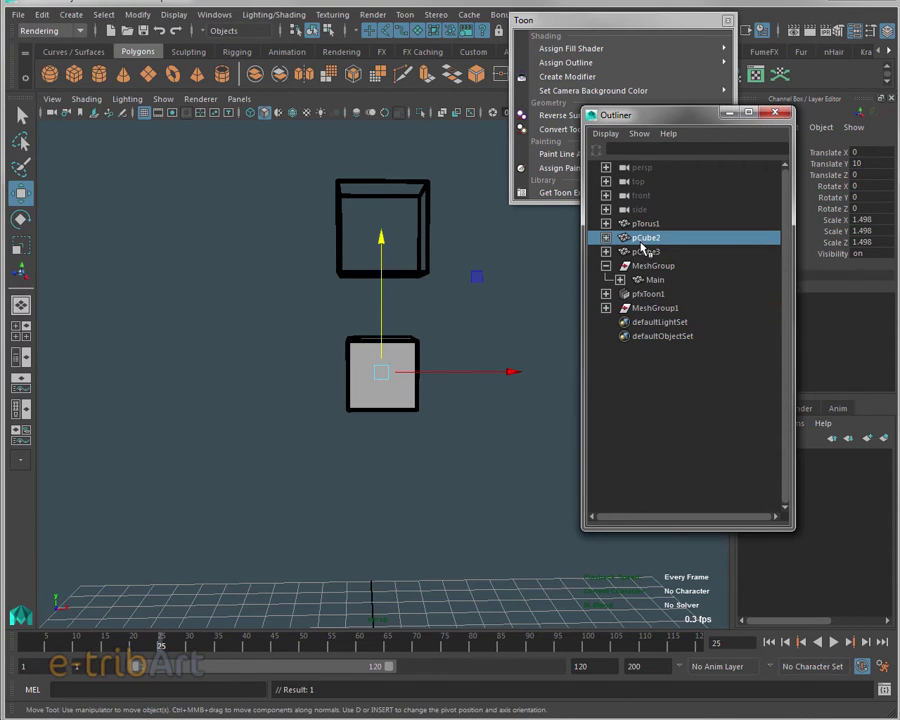
key("Delete")
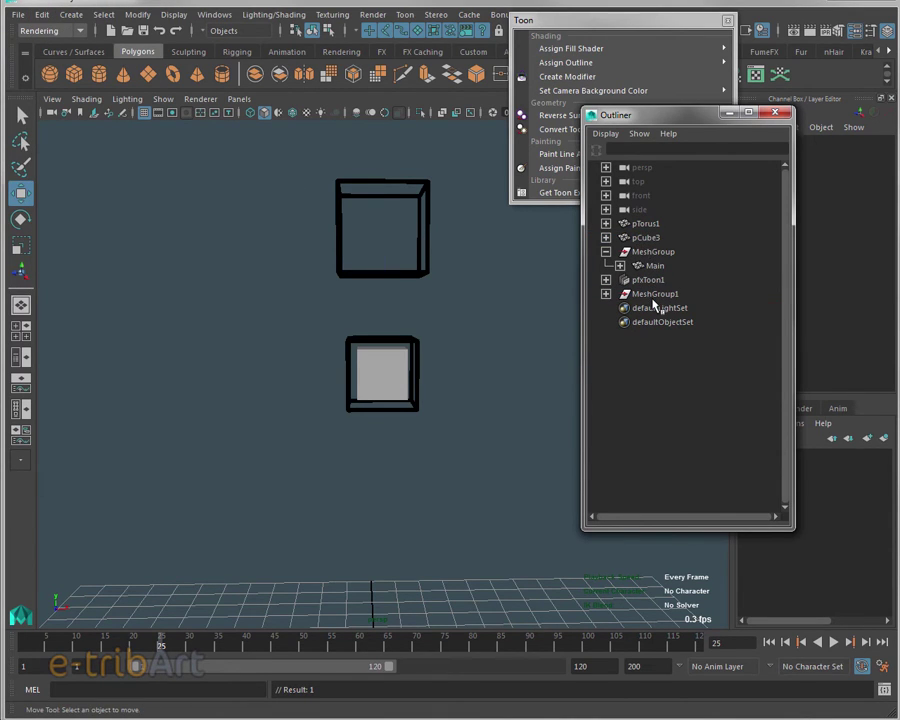
left_click(648, 281)
key("Delete")
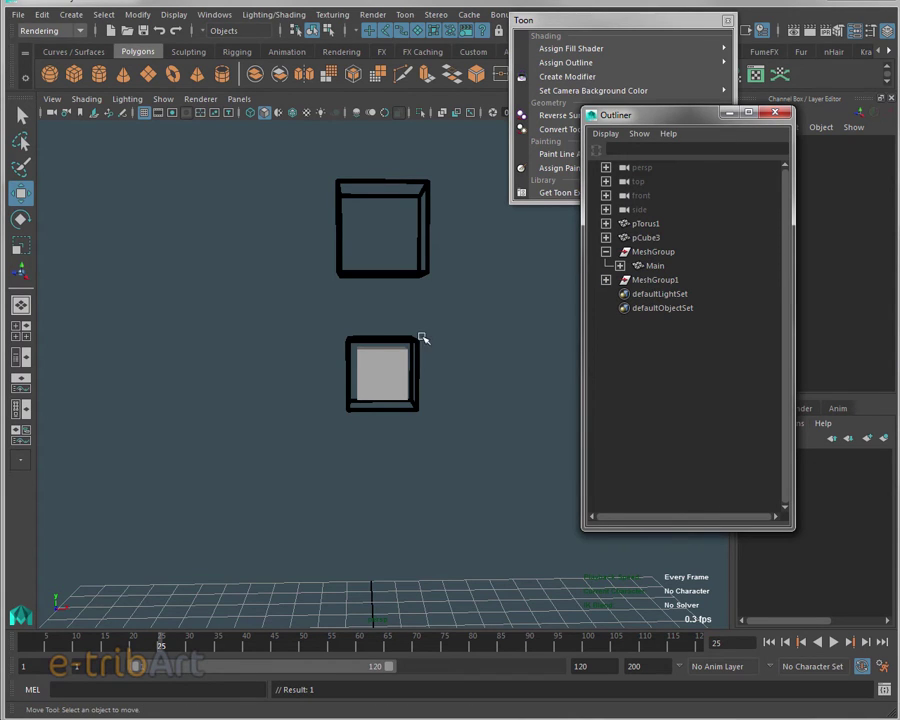
left_click(414, 338)
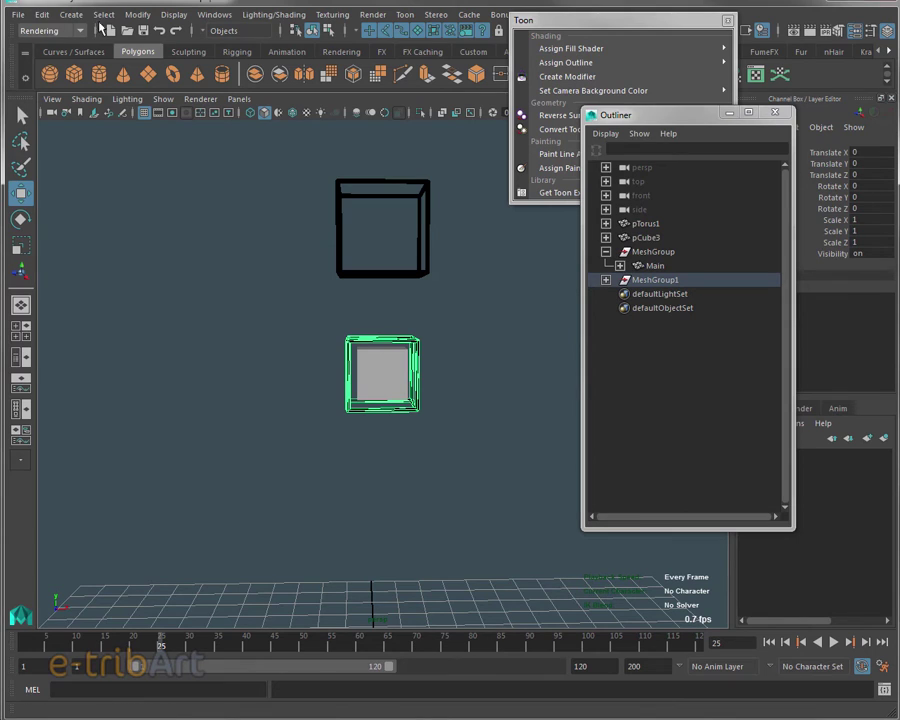
Step: Center the outline frame's pivot and raise the frame along Y
left_click(93, 17)
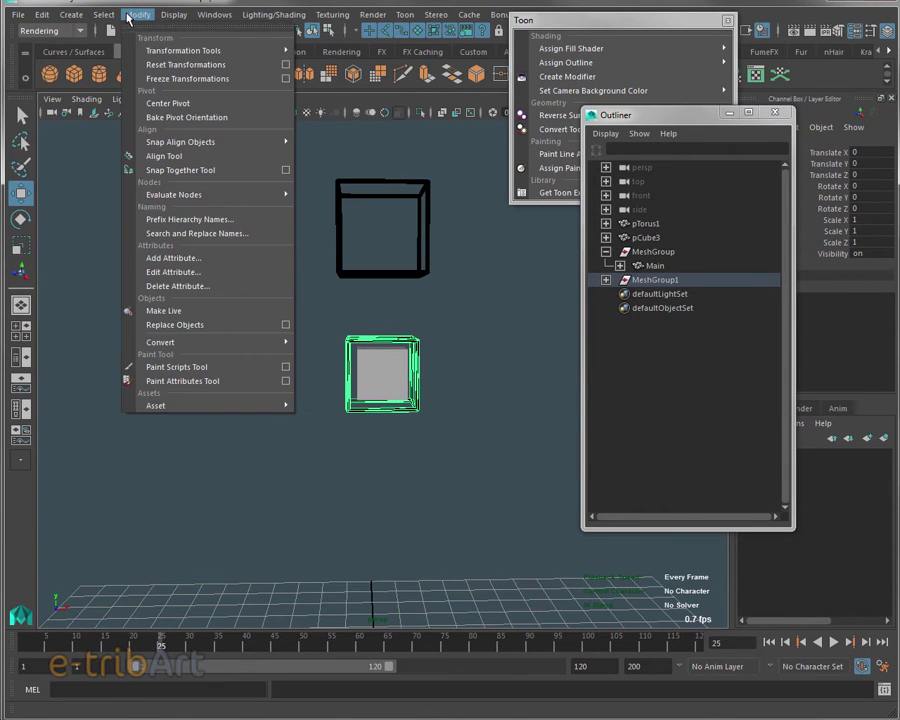
left_click(157, 107)
left_click_drag(382, 237, 384, 98)
mouse_move(290, 262)
left_mouse_down("alt")
mouse_move(287, 229)
mouse_move(424, 364)
mouse_move(372, 336)
mouse_move(370, 323)
mouse_move(340, 316)
mouse_move(348, 346)
mouse_move(380, 349)
mouse_move(370, 346)
left_mouse_up("alt")
left_click(287, 229)
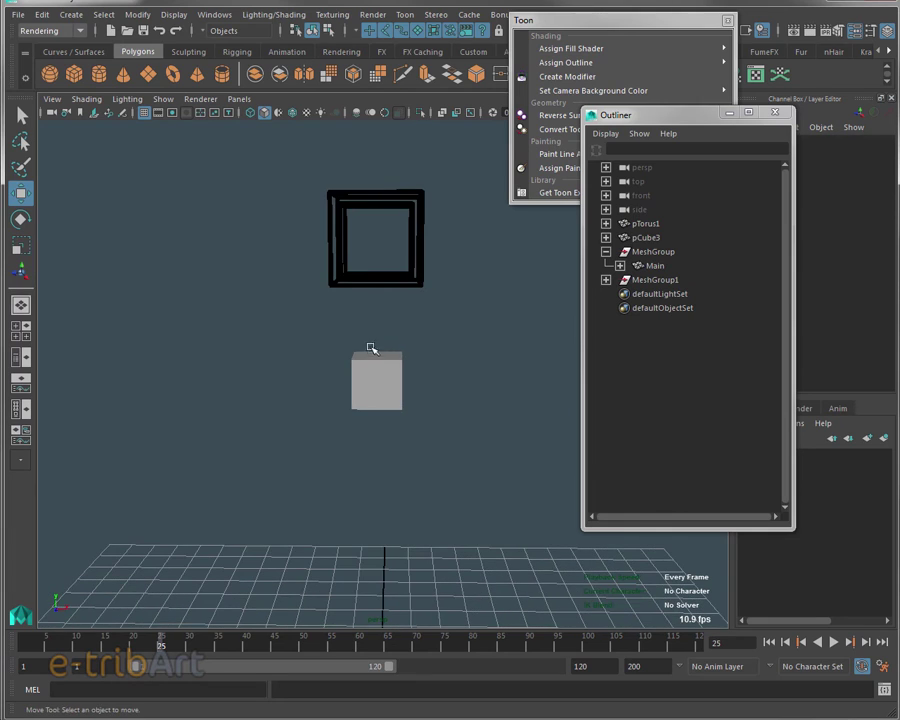
Step: Delete the leftover cube pCube3, keeping the square outline frame
left_click(358, 210)
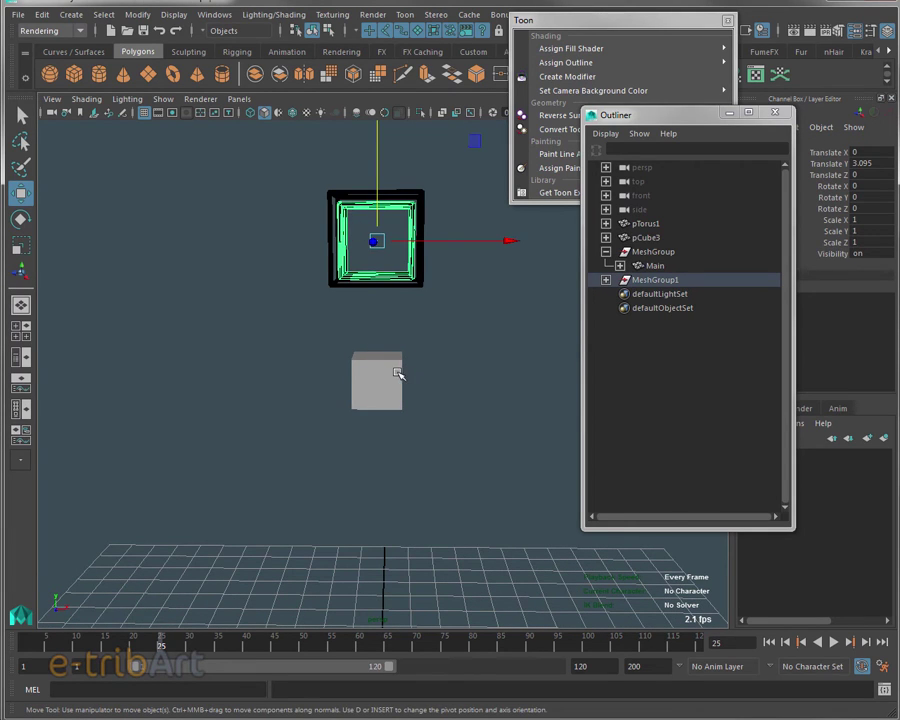
left_click(446, 315)
left_click(380, 364)
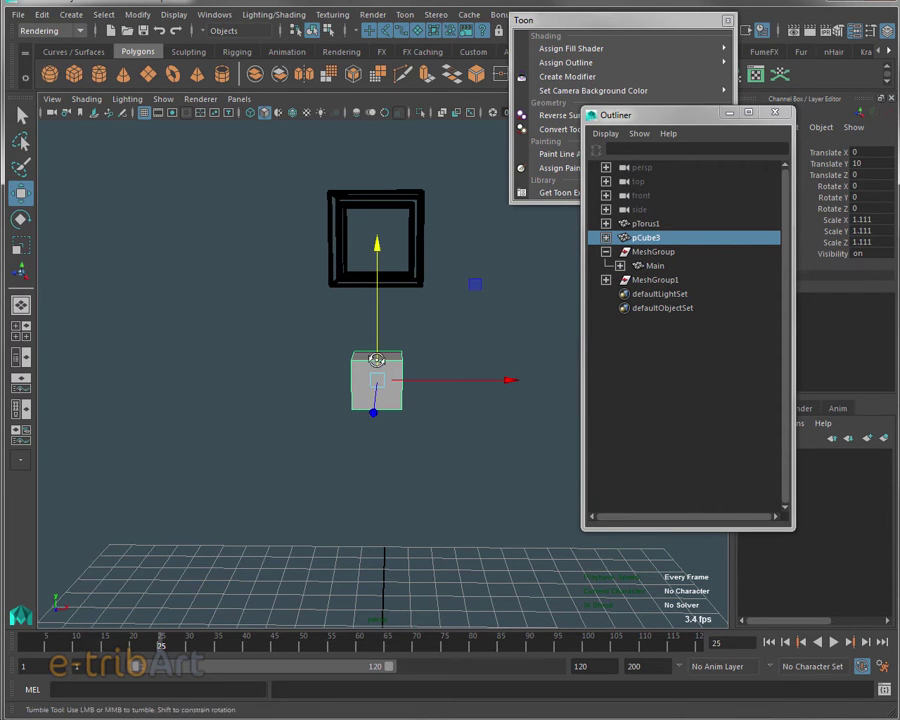
left_click_drag(380, 364, 355, 357, "alt")
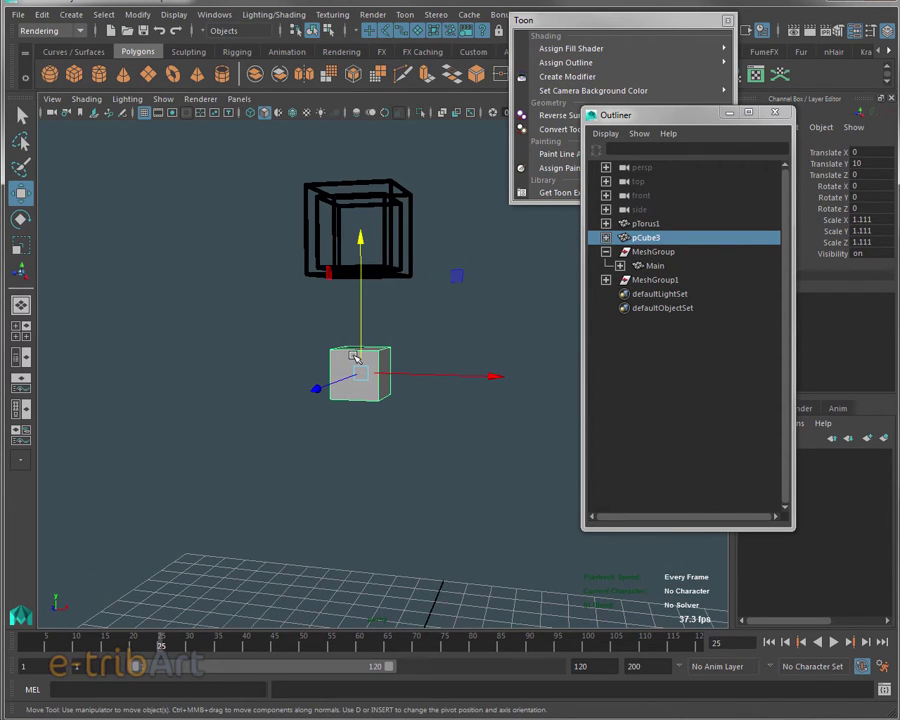
key("Delete")
Step: Slide the torus left along X and view the frame from below
mouse_move(368, 328)
left_mouse_down("alt")
mouse_move(362, 336)
mouse_move(440, 366)
mouse_move(379, 343)
mouse_move(222, 402)
left_mouse_up("alt")
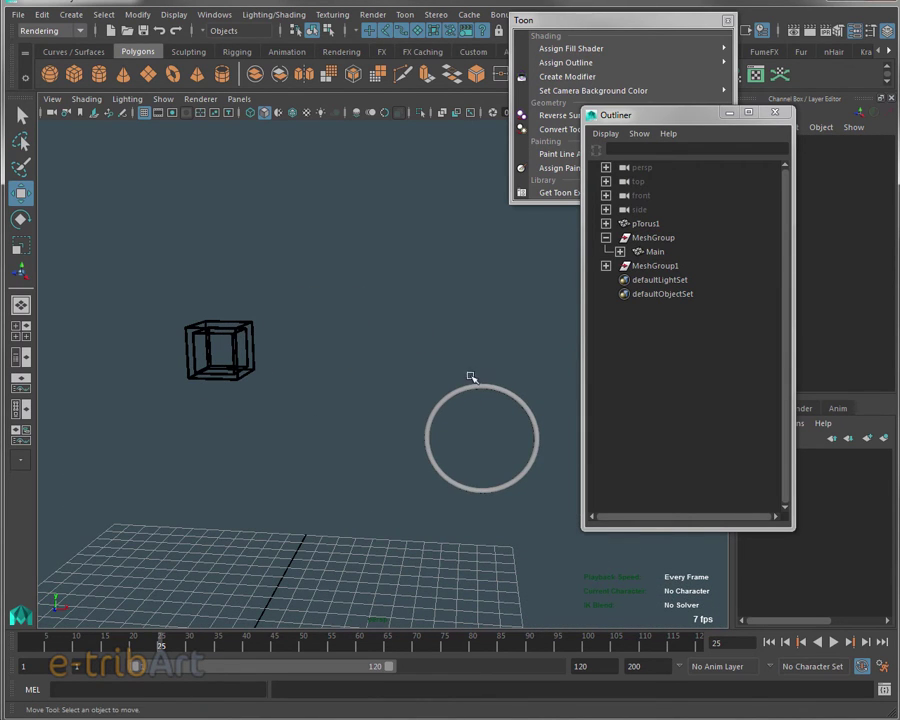
left_click_drag(468, 374, 509, 455)
middle_click_drag(518, 451, 432, 451)
mouse_move(432, 451)
left_mouse_down("alt")
mouse_move(444, 426)
mouse_move(448, 432)
mouse_move(358, 364)
left_mouse_up("alt")
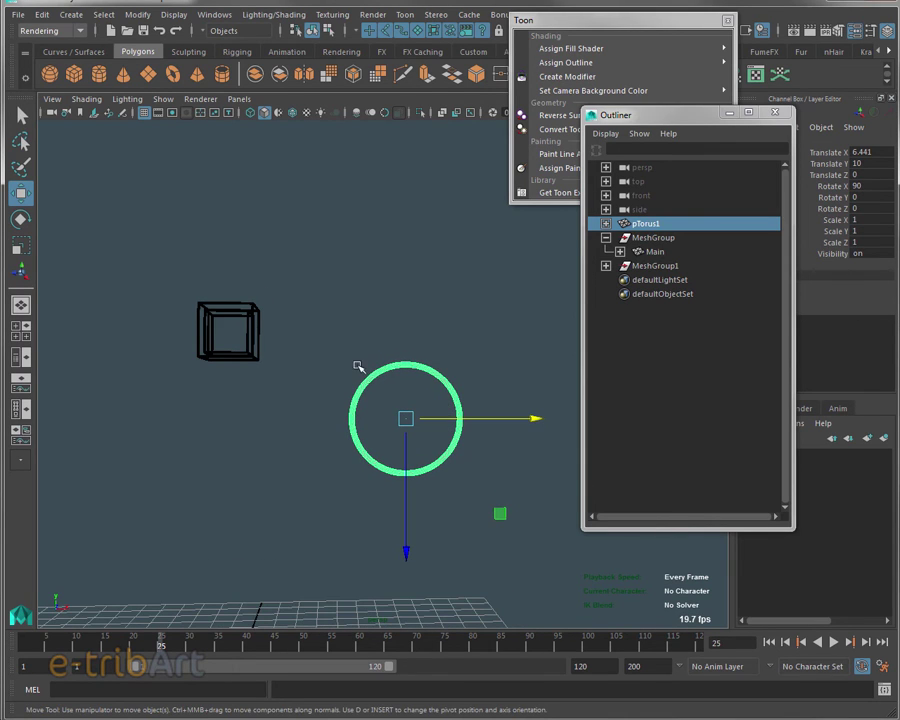
mouse_move(338, 459)
left_mouse_down("alt")
mouse_move(388, 464)
mouse_move(344, 464)
mouse_move(363, 468)
left_mouse_up("alt")
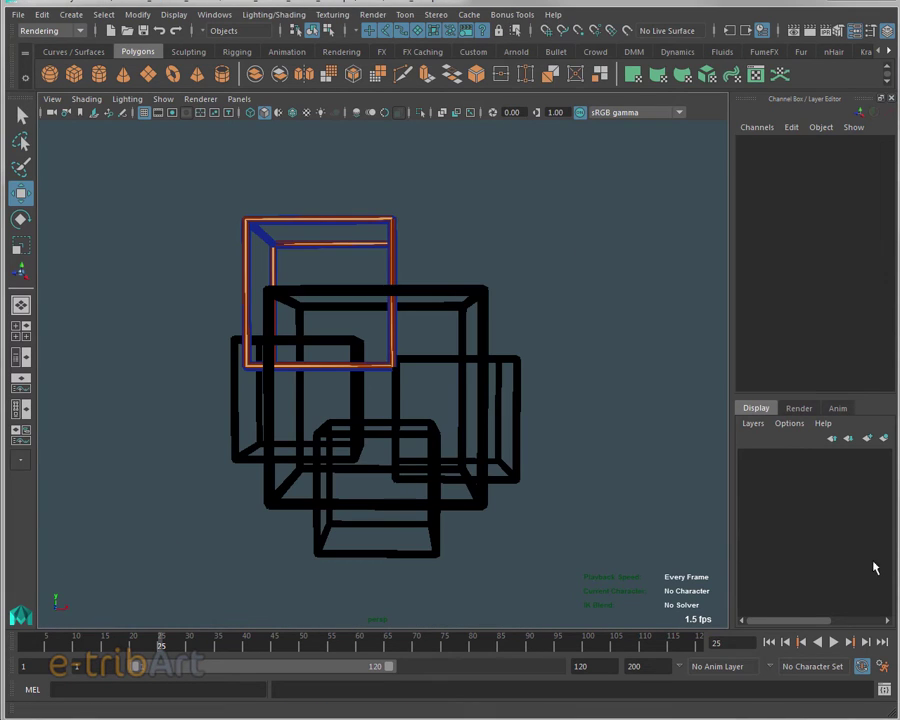
Step: Select the large cube frame Main and center its pivot with Modify > Center Pivot
mouse_move(418, 356)
left_mouse_down("alt")
mouse_move(432, 362)
mouse_move(418, 358)
mouse_move(422, 345)
left_mouse_up("alt")
left_click(428, 312)
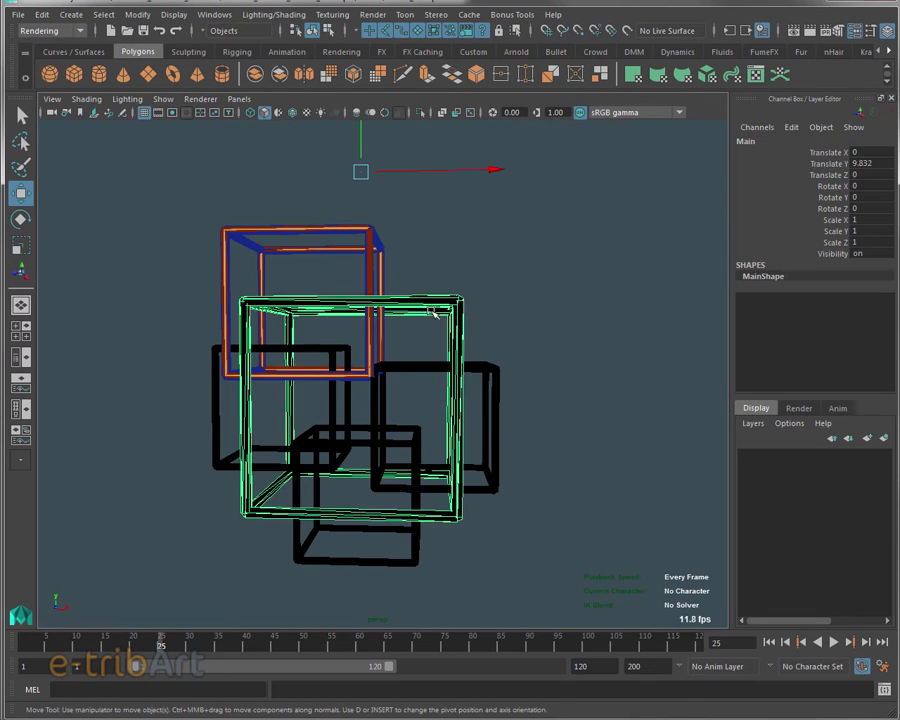
left_click(488, 368)
left_click(406, 517)
left_click_drag(426, 504, 436, 496, "alt")
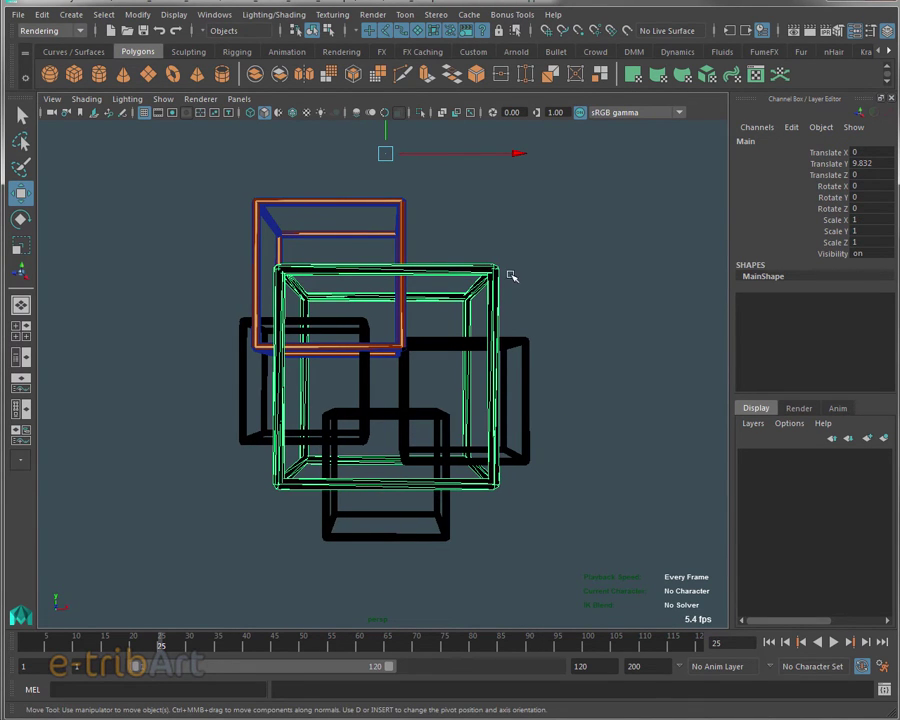
left_click(560, 283)
left_click(476, 268)
mouse_move(442, 332)
left_mouse_down("alt")
mouse_move(404, 388)
mouse_move(412, 326)
left_mouse_up("alt")
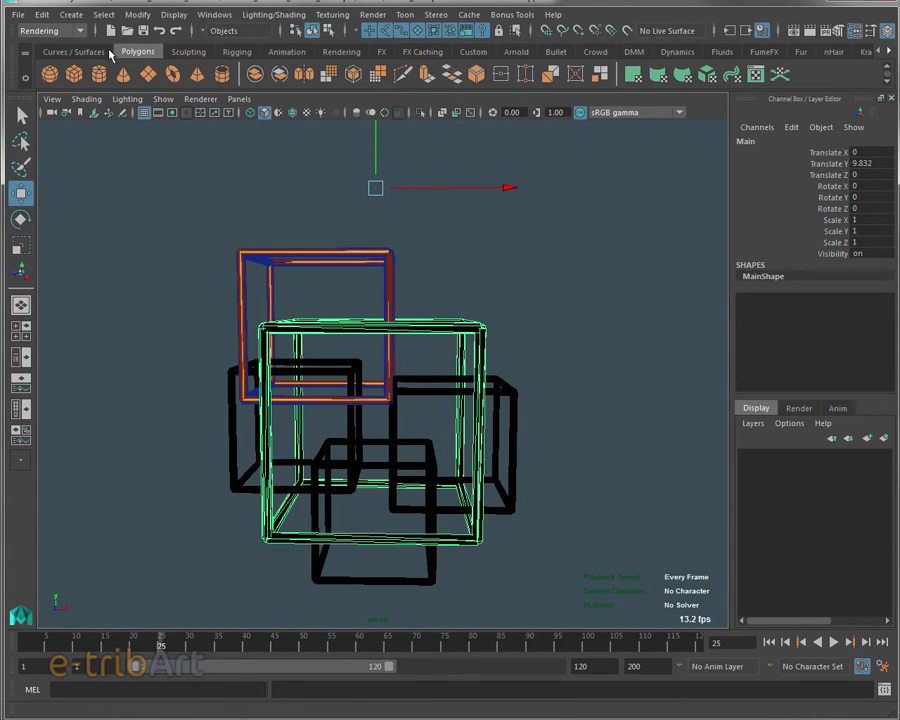
left_click(137, 14)
left_click(155, 104)
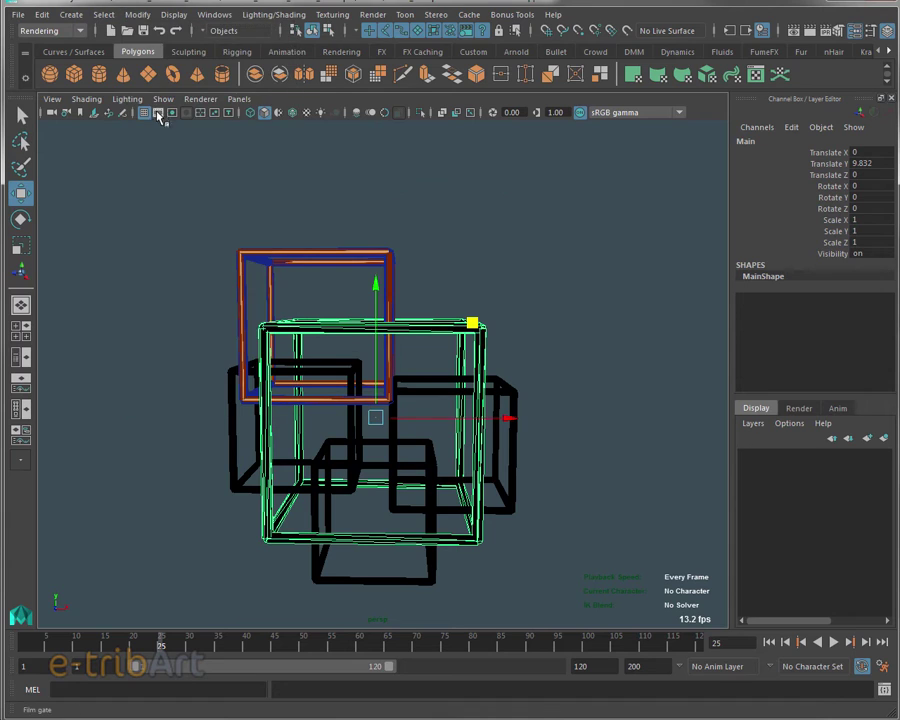
Step: Check the small frames, including Main2, up close, then reselect Main
left_click(510, 395)
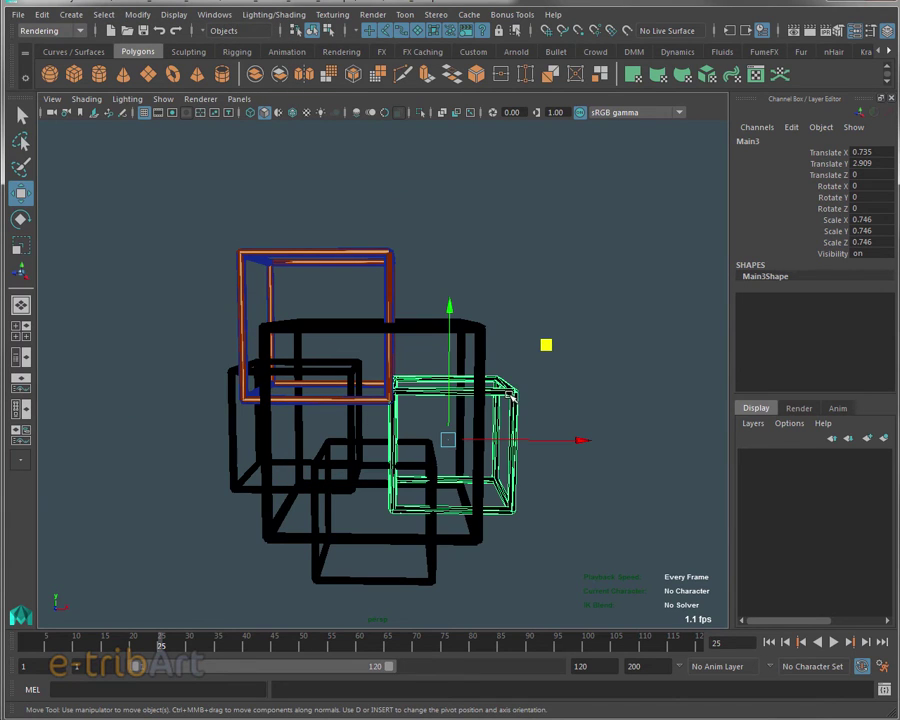
left_click(230, 410)
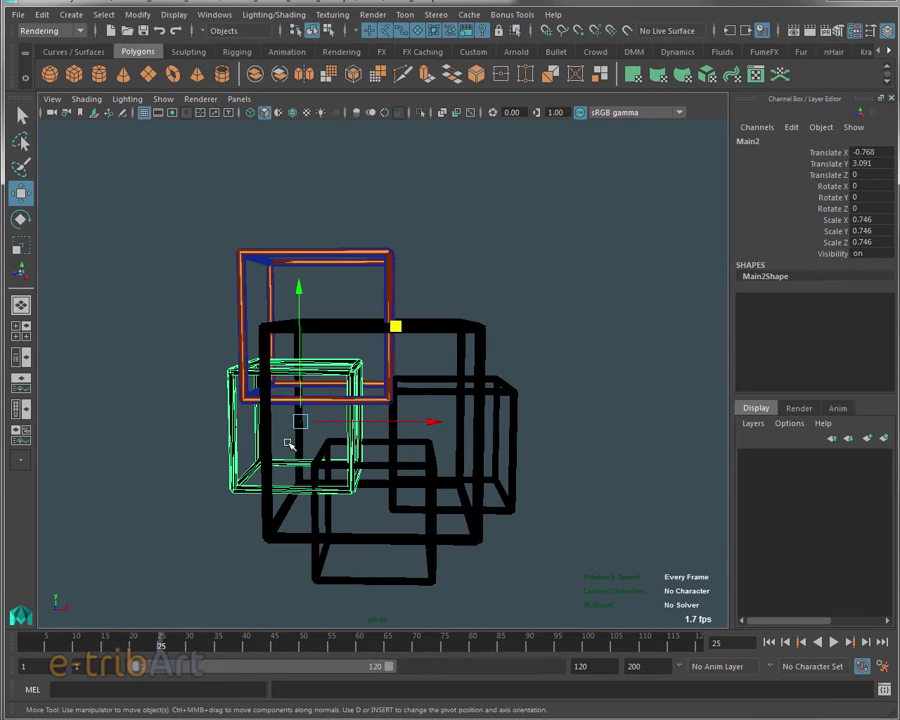
mouse_move(299, 441)
left_mouse_down("alt")
mouse_move(352, 431)
mouse_move(291, 434)
left_mouse_up("alt")
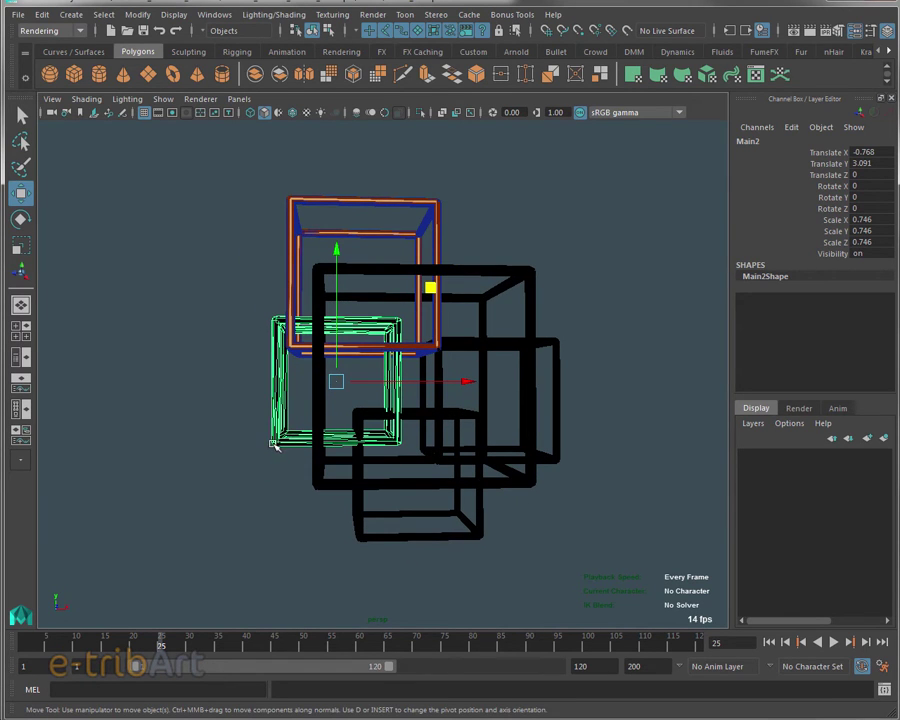
left_click_drag(376, 416, 362, 427, "alt")
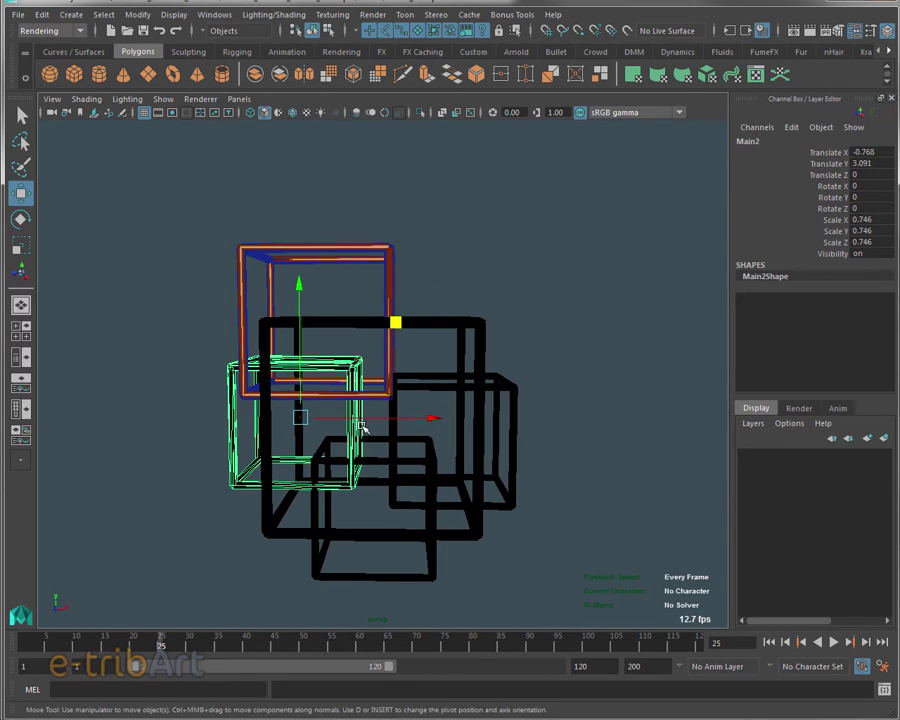
scroll(365, 427, "down", 2)
scroll(420, 370, "down", 2)
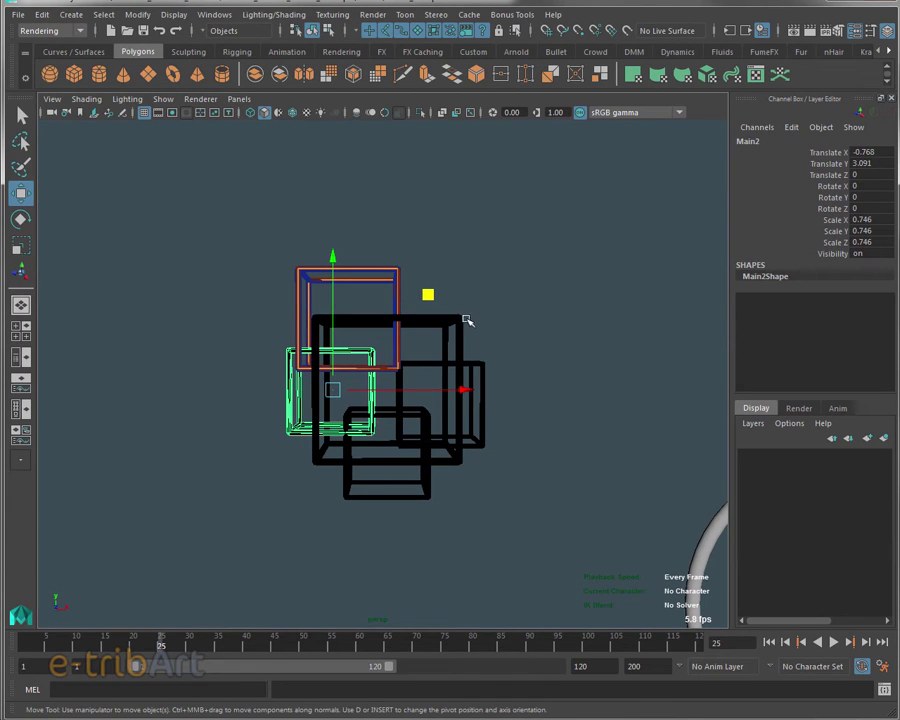
scroll(471, 303, "up", 2)
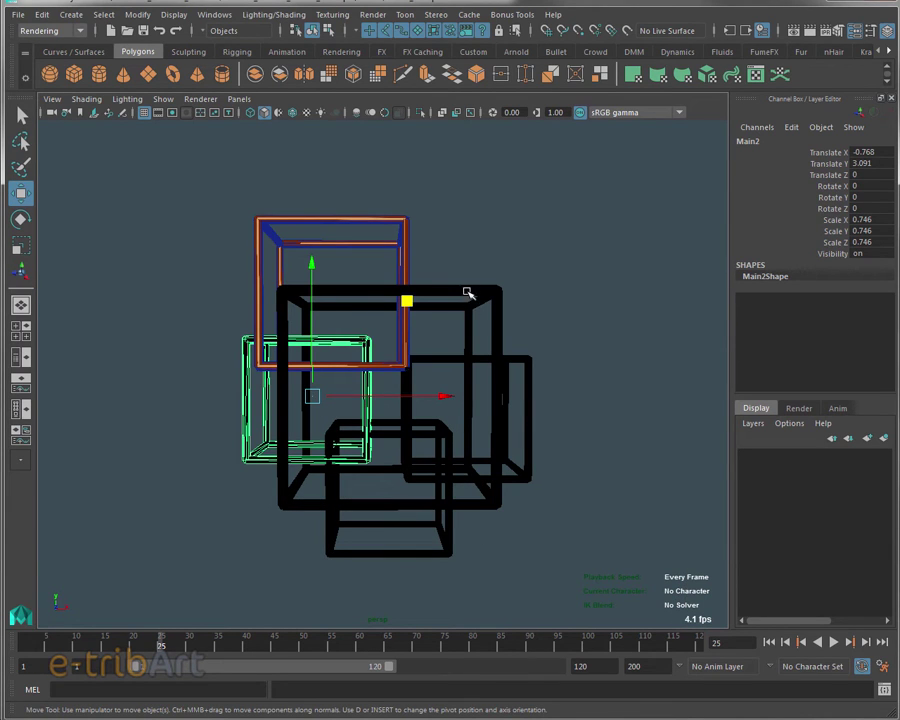
left_click(468, 295)
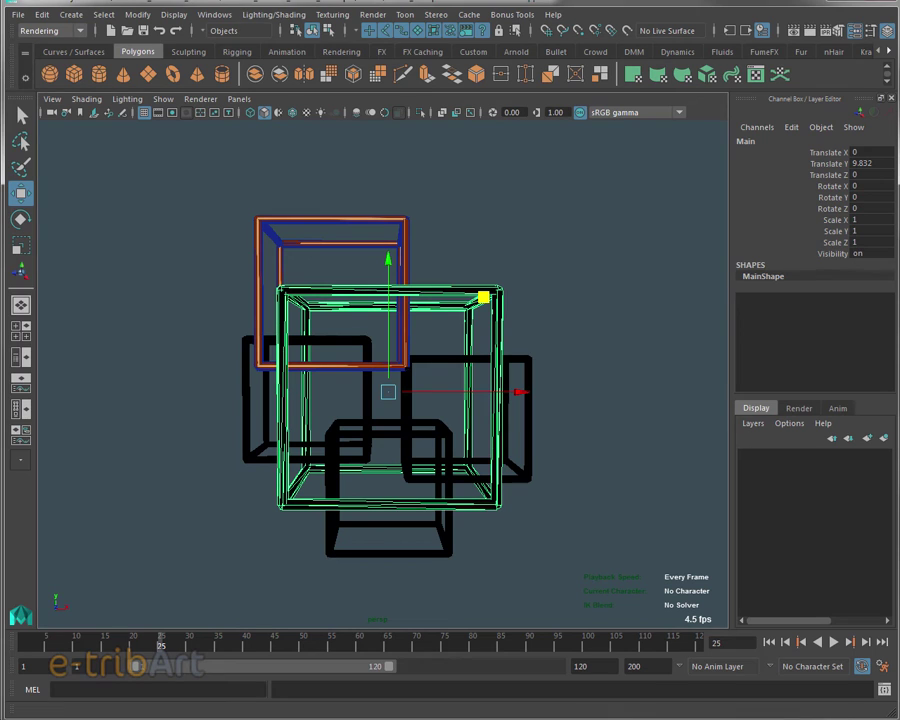
Step: Tear off the Toon menu into a floating panel beside the cube frames
left_click(405, 14)
left_click(430, 24)
left_click_drag(480, 38, 512, 72)
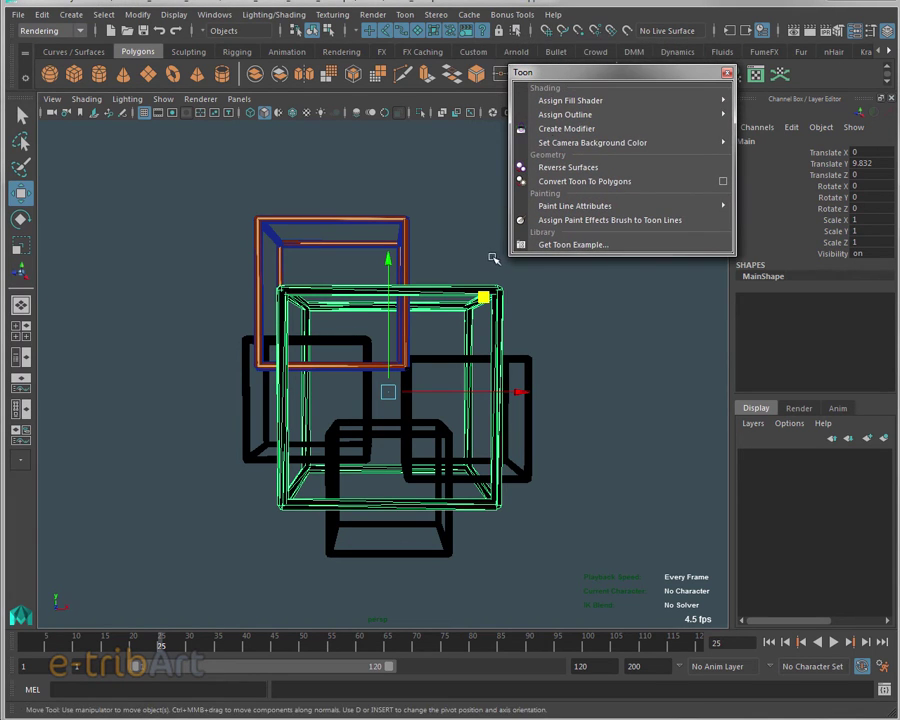
left_click_drag(493, 258, 458, 257, "alt")
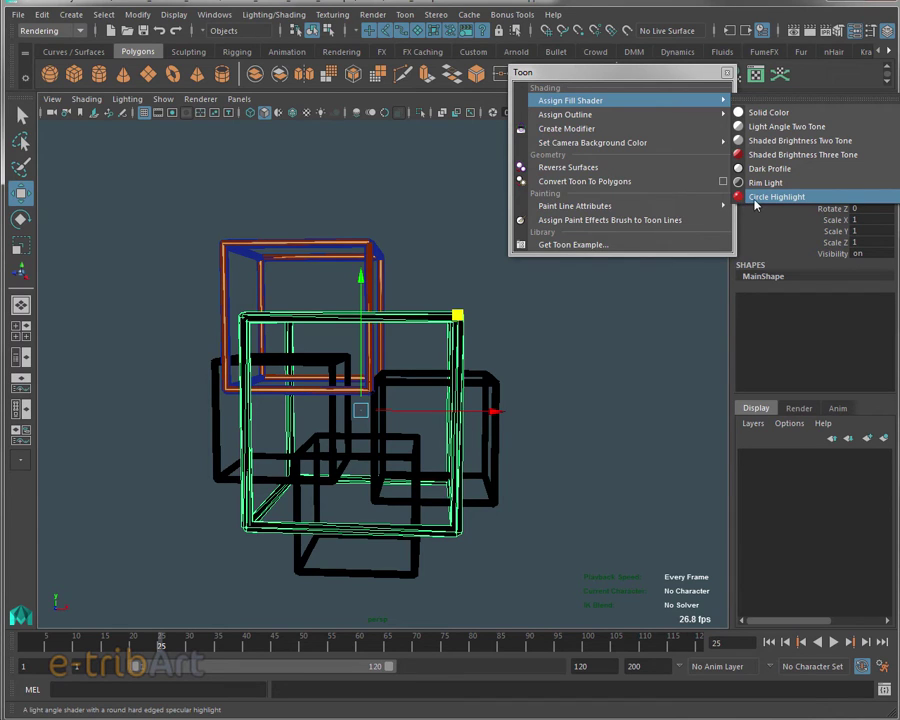
Step: Dismiss the fill shader presets and select the orange-and-blue cube frame Main1
left_click(755, 198)
left_click(618, 352)
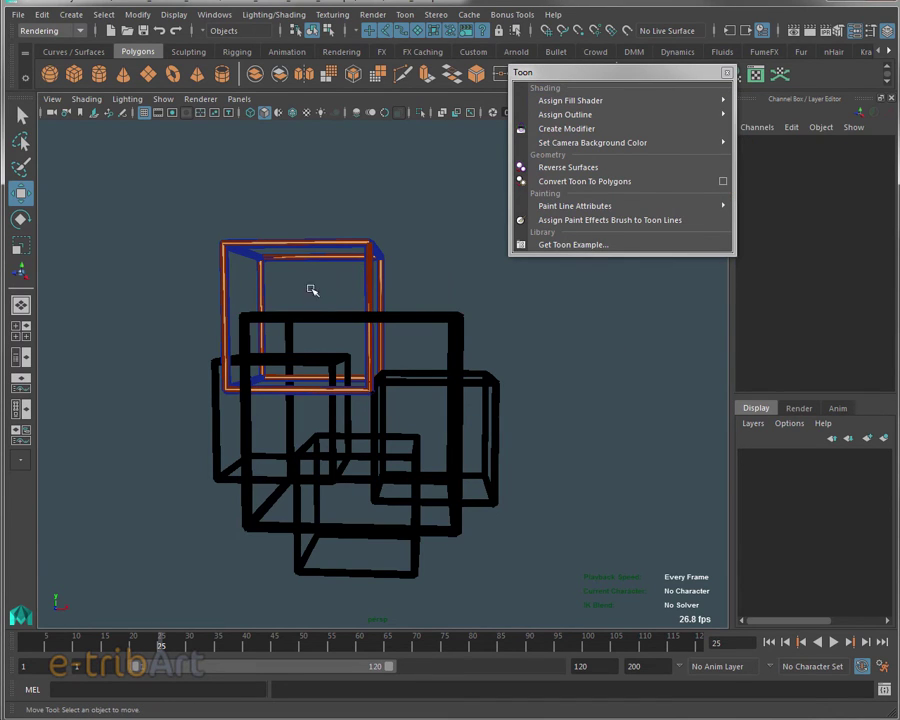
left_click(364, 261)
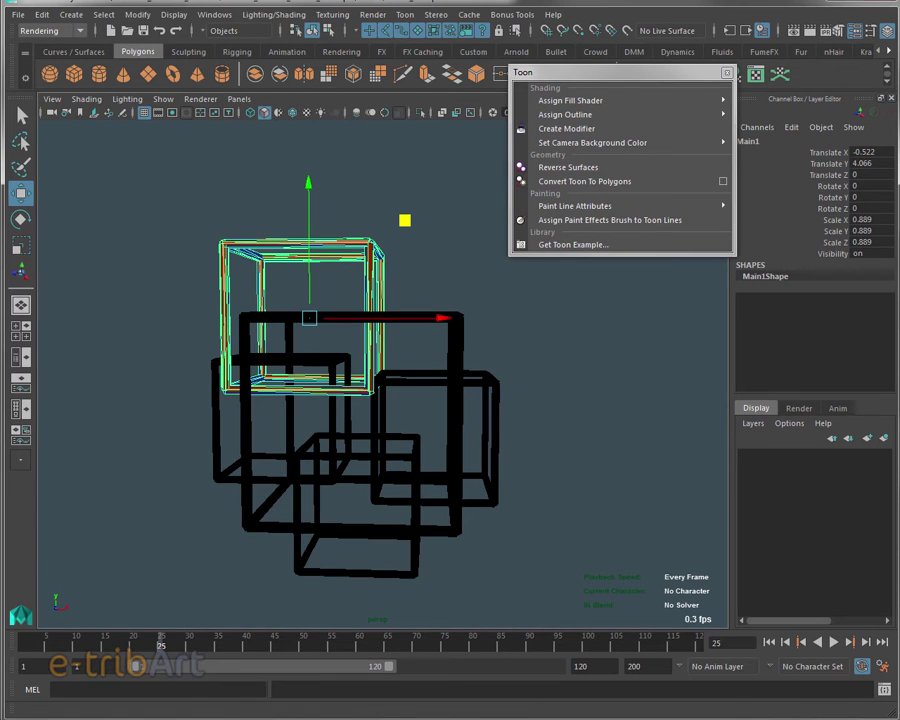
Step: Enlarge circleHighlightShader's Color ramp in its own editor window
left_click_drag(780, 152, 601, 88)
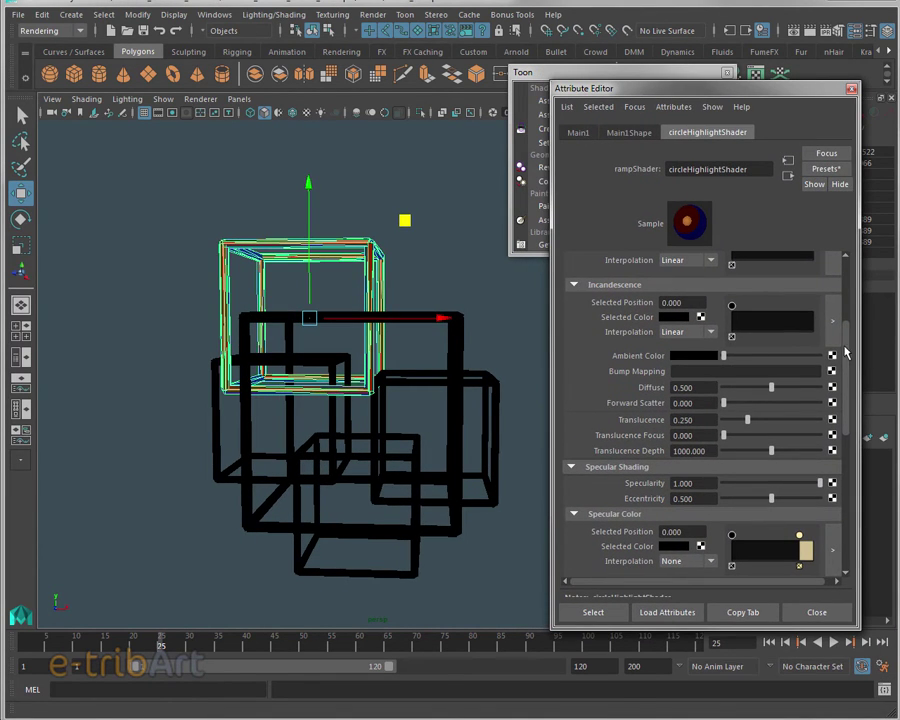
left_click_drag(845, 352, 855, 292)
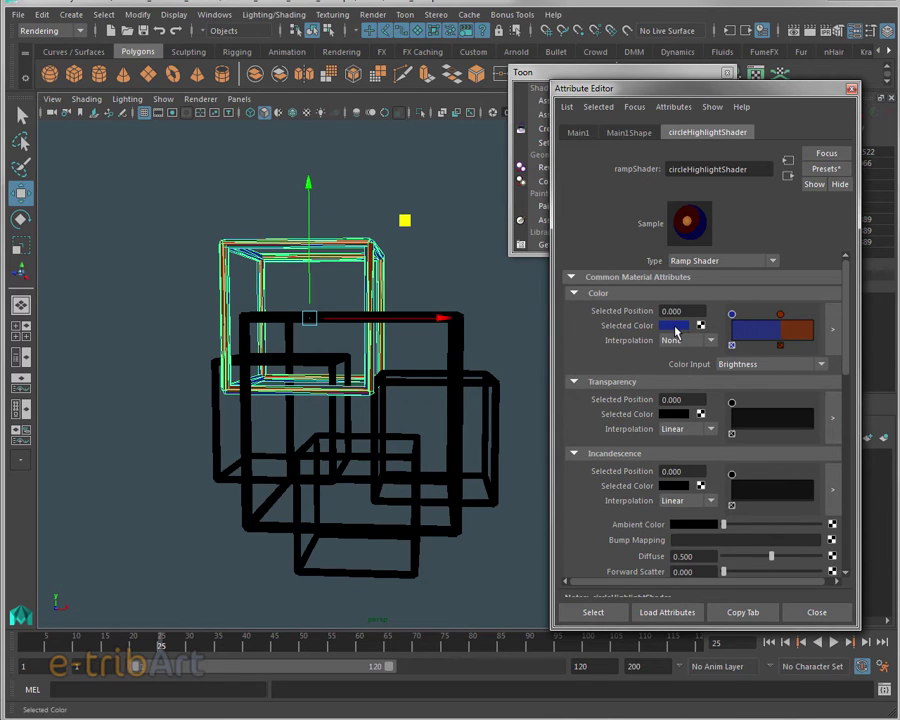
left_click(832, 335)
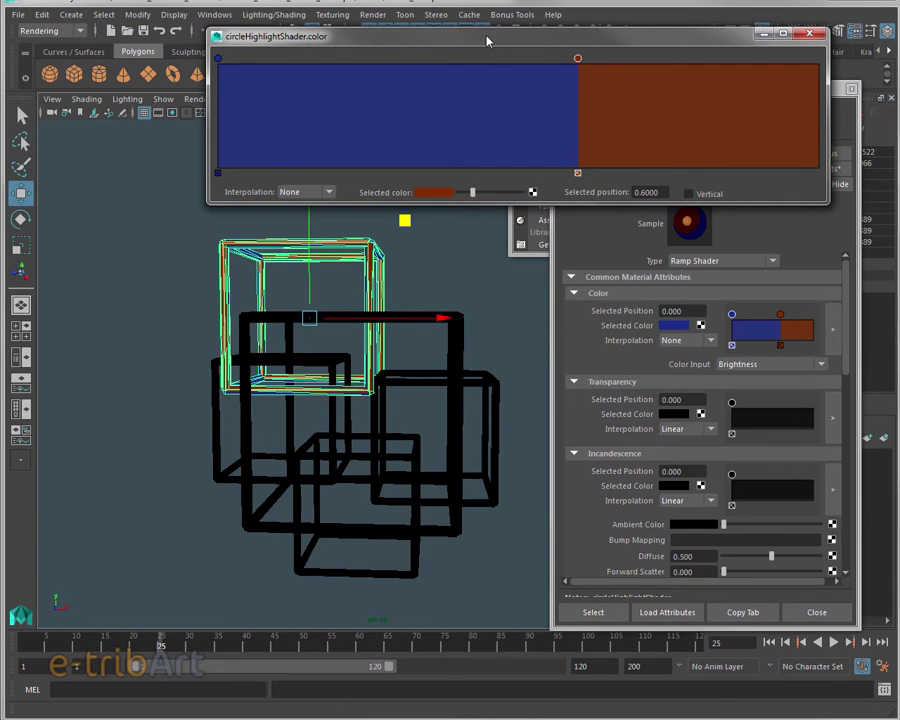
left_click_drag(488, 41, 439, 43)
Step: Tumble around Main1 to inspect its blue-to-orange colouring, then close the ramp editor
scroll(427, 395, "up", 3)
scroll(427, 395, "up", 3)
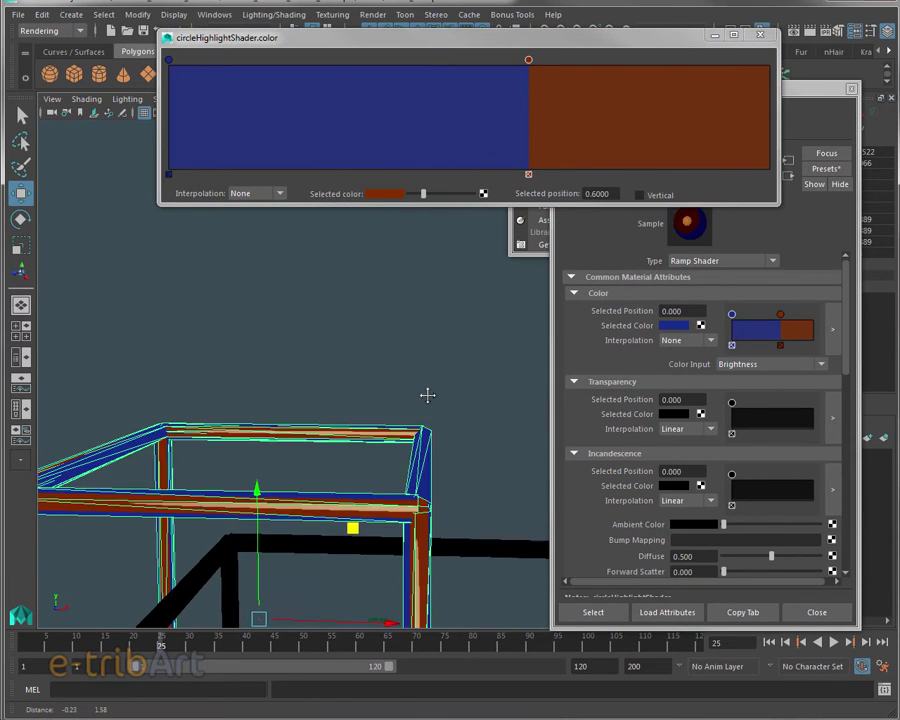
left_click_drag(427, 395, 507, 150, "alt")
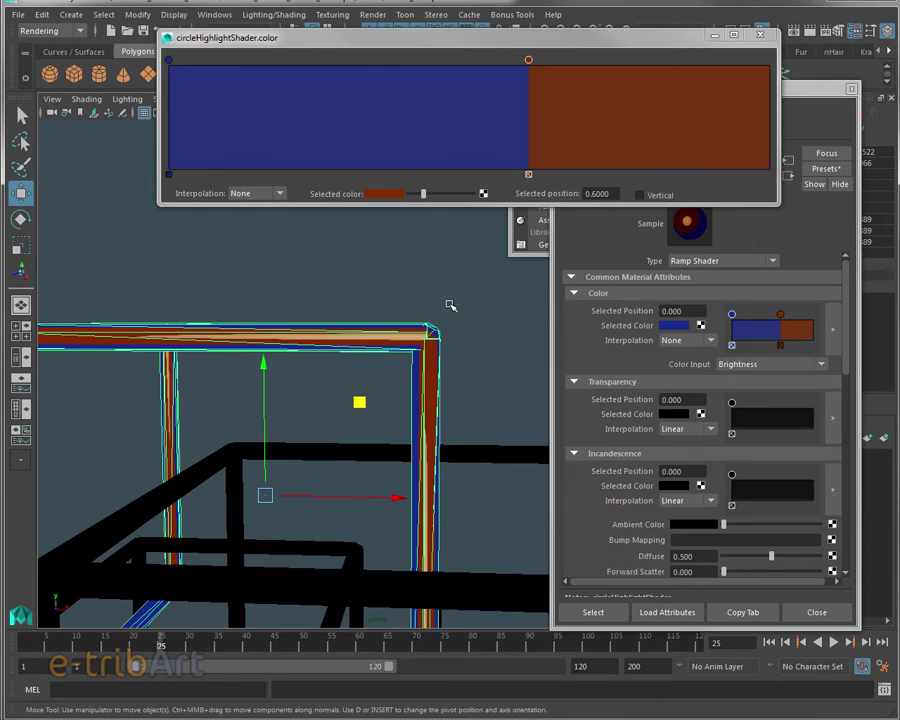
left_click_drag(450, 305, 436, 315, "alt")
left_click_drag(372, 404, 394, 394, "alt")
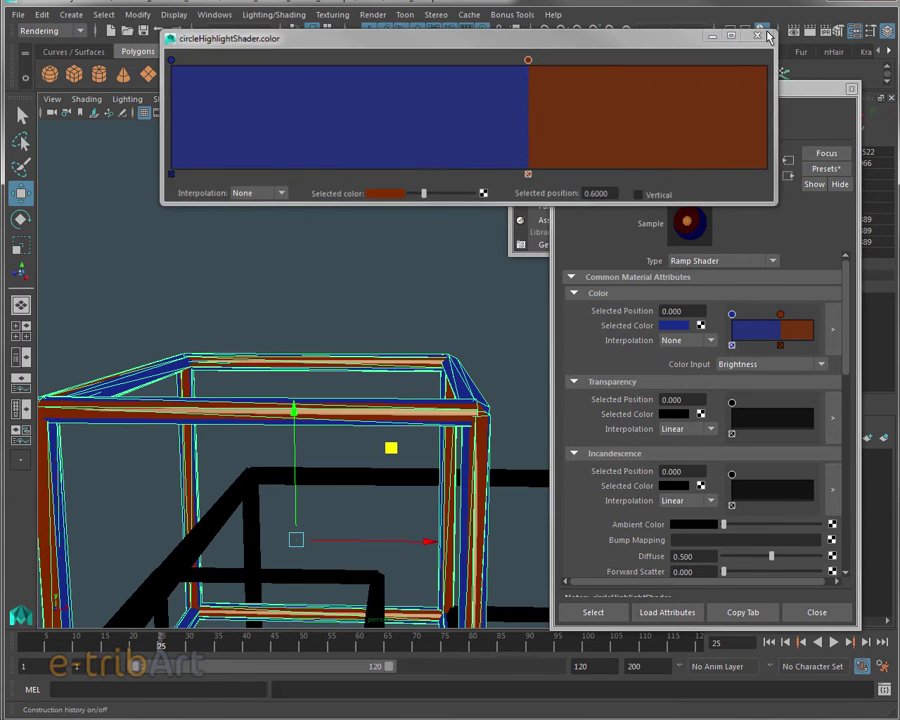
left_click(760, 35)
left_click_drag(843, 360, 848, 399)
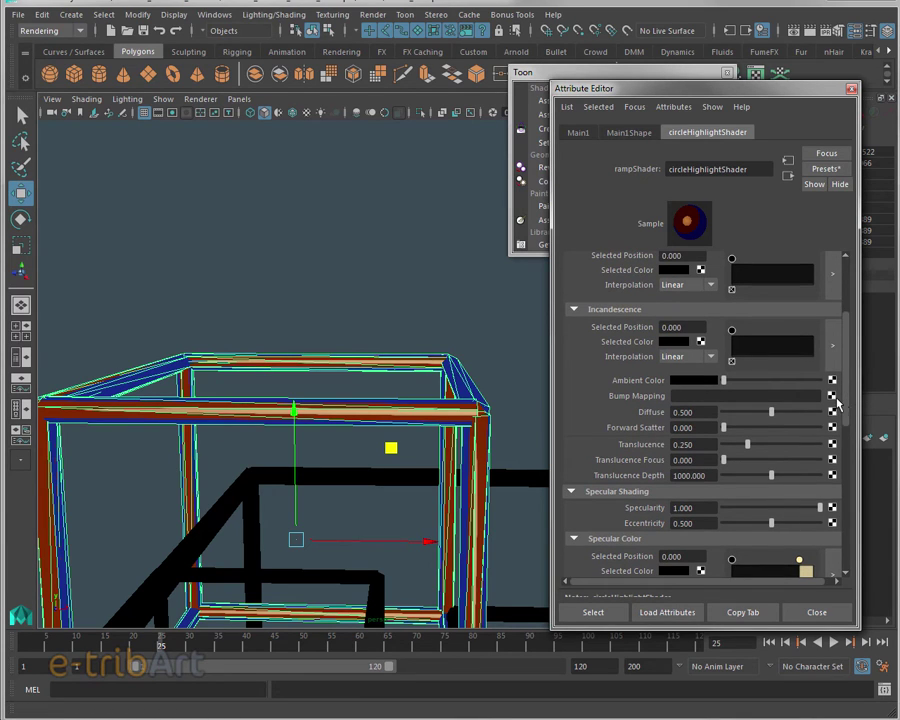
Step: Move the beige Specular Color handle to position 0.863, keeping Specularity at 1.000
left_click(576, 312)
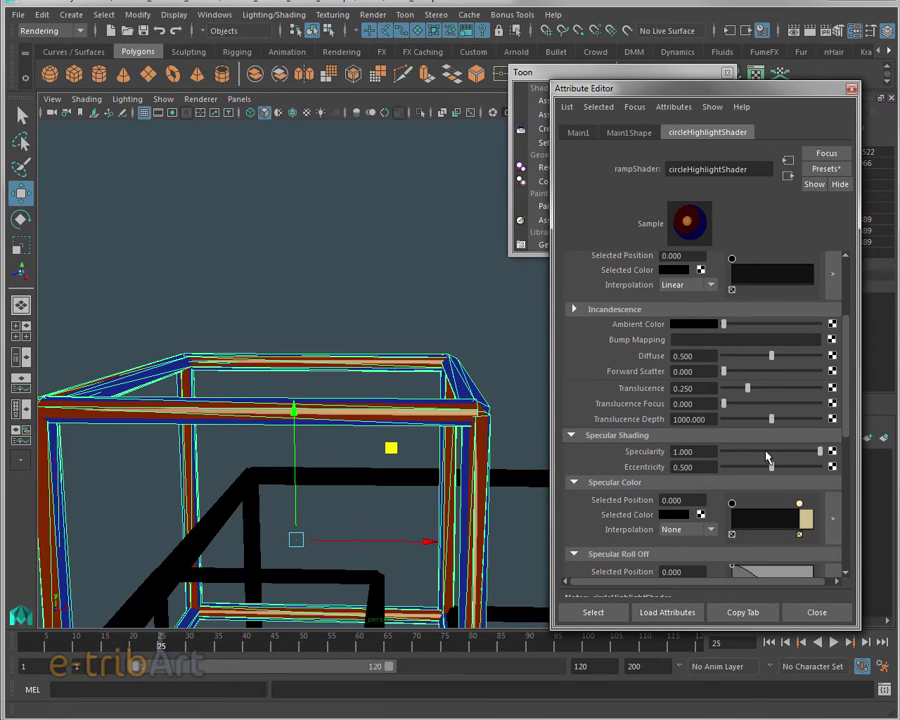
mouse_move(768, 456)
left_mouse_down()
mouse_move(722, 454)
mouse_move(828, 465)
left_mouse_up()
left_click(800, 506)
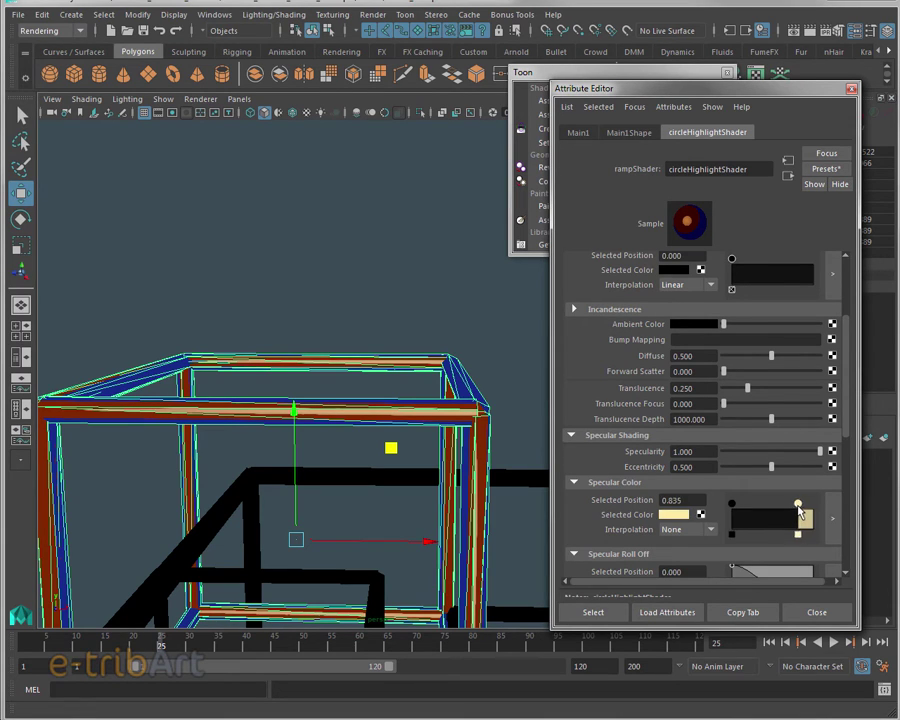
mouse_move(804, 514)
left_mouse_down()
mouse_move(740, 506)
mouse_move(737, 516)
mouse_move(804, 518)
left_mouse_up()
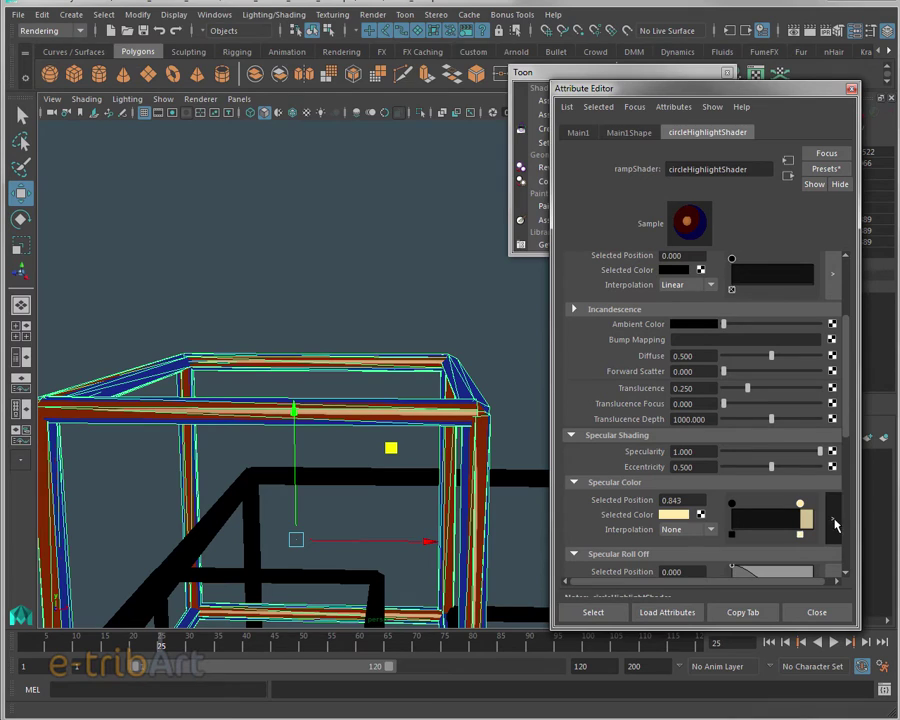
left_click(832, 518)
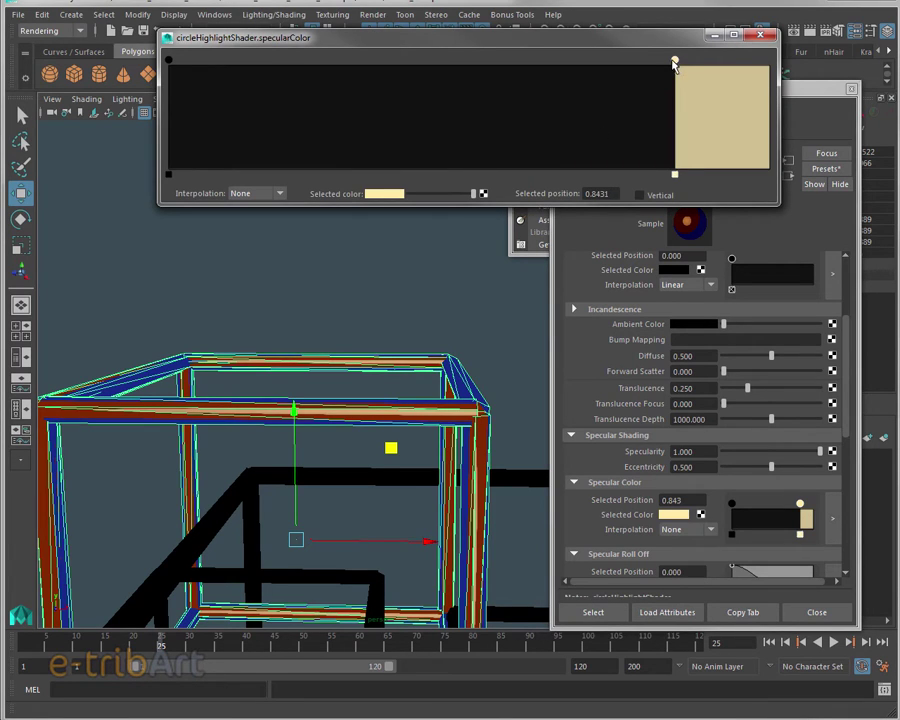
mouse_move(675, 62)
left_mouse_down()
mouse_move(673, 90)
mouse_move(687, 95)
left_mouse_up()
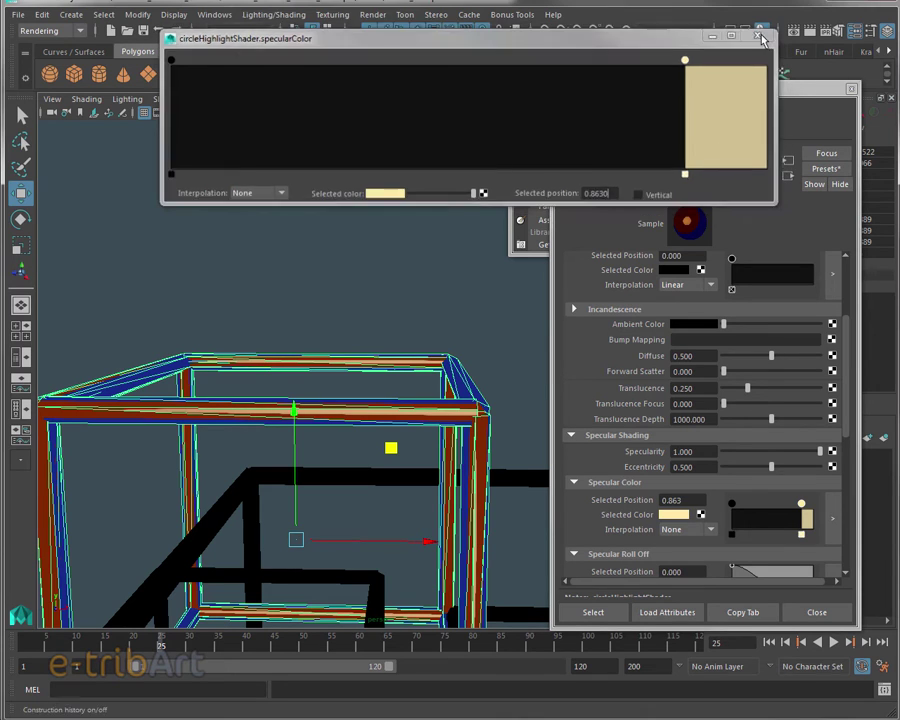
left_click(760, 35)
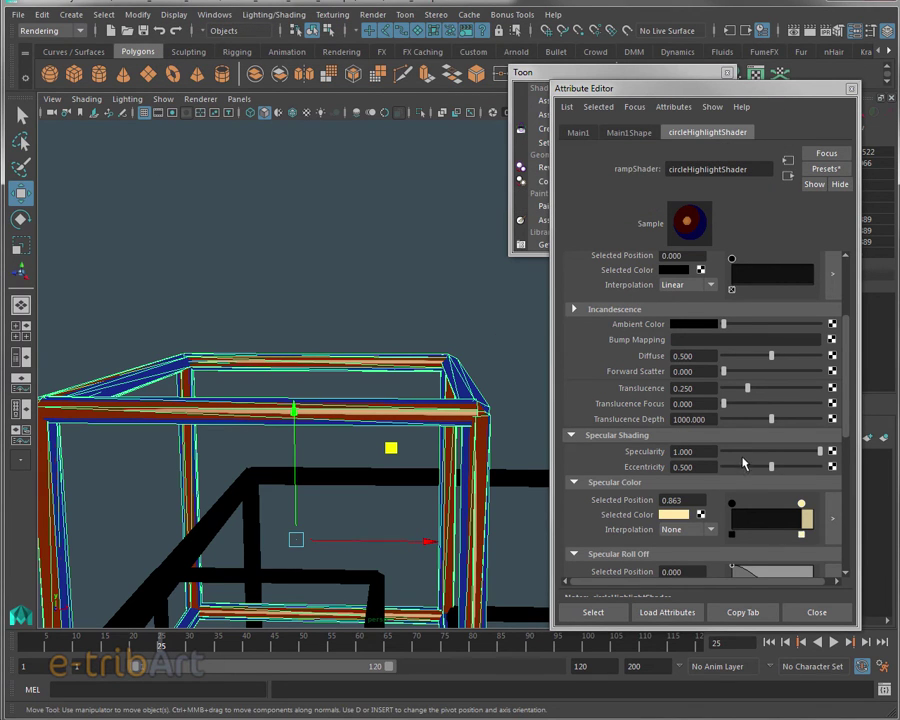
Step: Create a point light, pointLight1, in the scene
left_click_drag(239, 232, 330, 347, "alt")
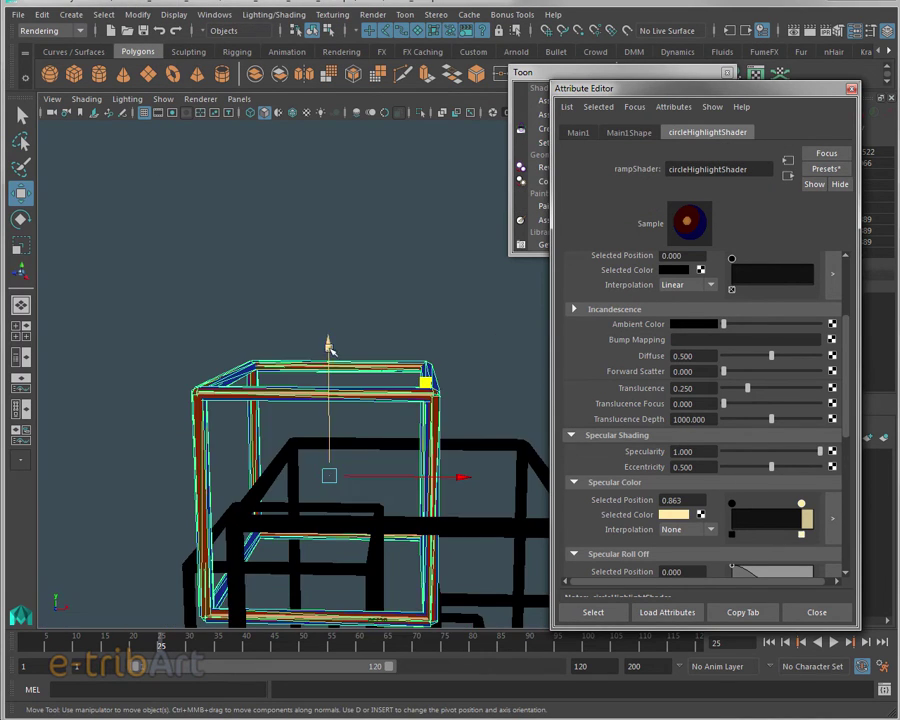
right_click_drag(330, 347, 328, 196, "alt")
mouse_move(328, 196)
left_mouse_down("alt")
mouse_move(334, 265)
mouse_move(288, 286)
left_mouse_up("alt")
right_click_drag(288, 286, 286, 290, "alt")
left_click_drag(286, 290, 300, 250, "alt")
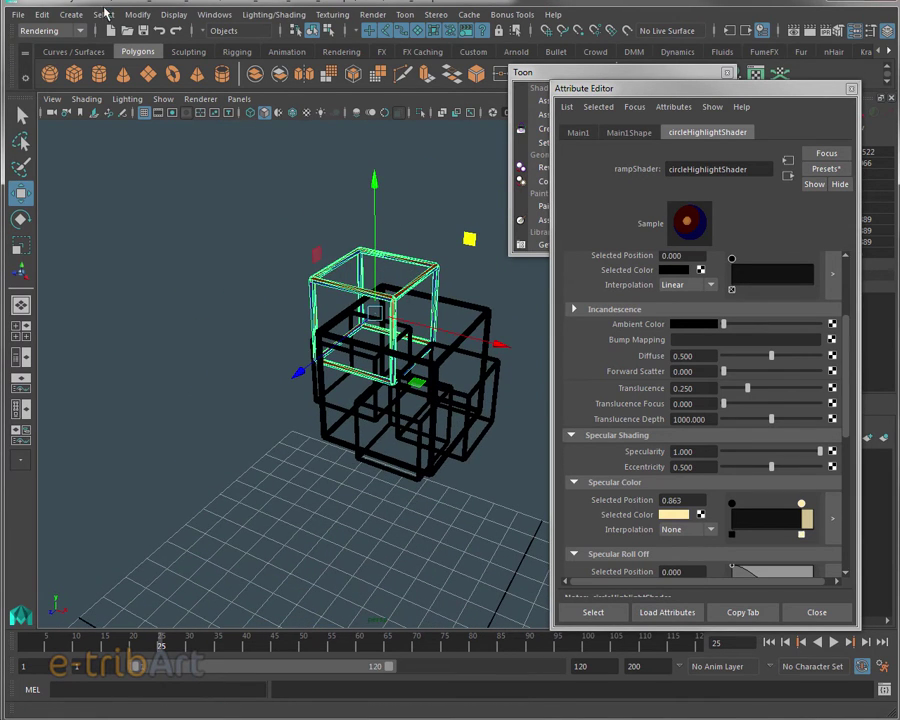
left_click(71, 14)
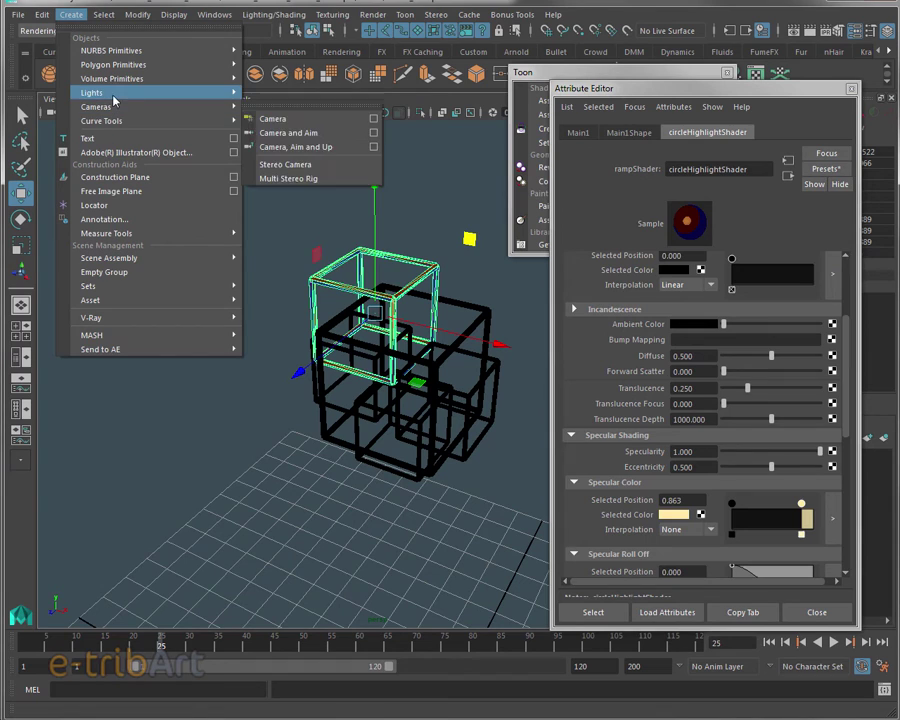
mouse_move(92, 92)
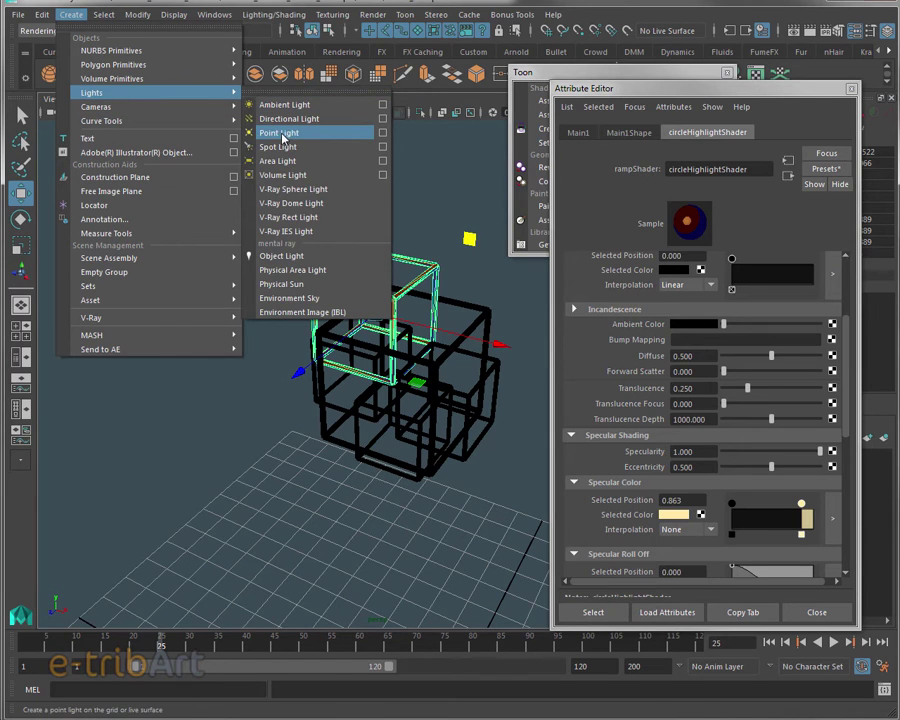
left_click(283, 137)
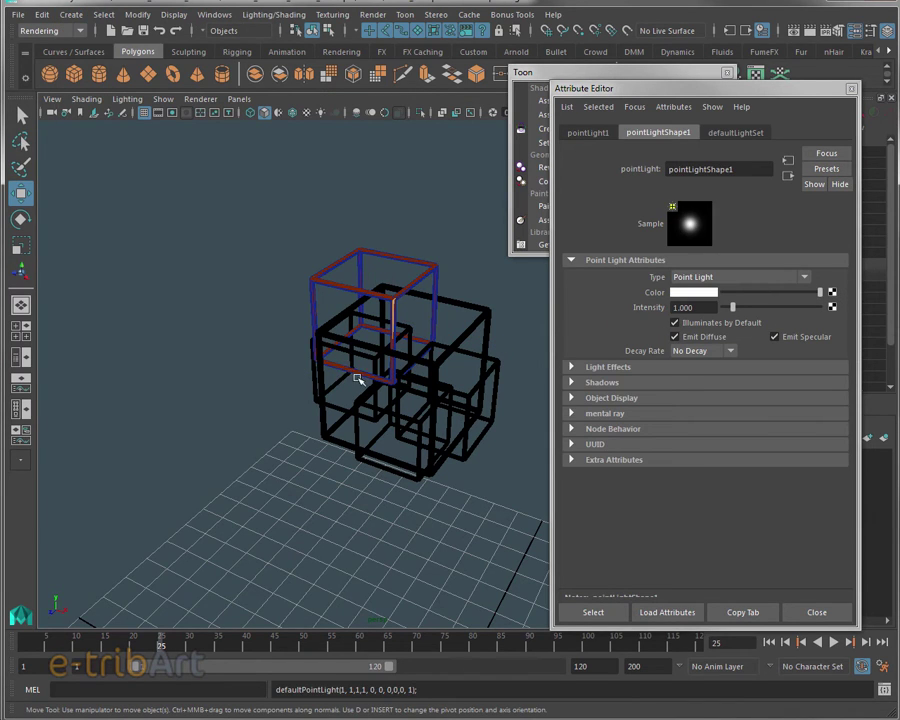
Step: Lift pointLight1 along Y so it sits above the cube frames
scroll(358, 378, "down", 3)
scroll(360, 372, "down", 2)
left_click_drag(394, 583, 393, 492)
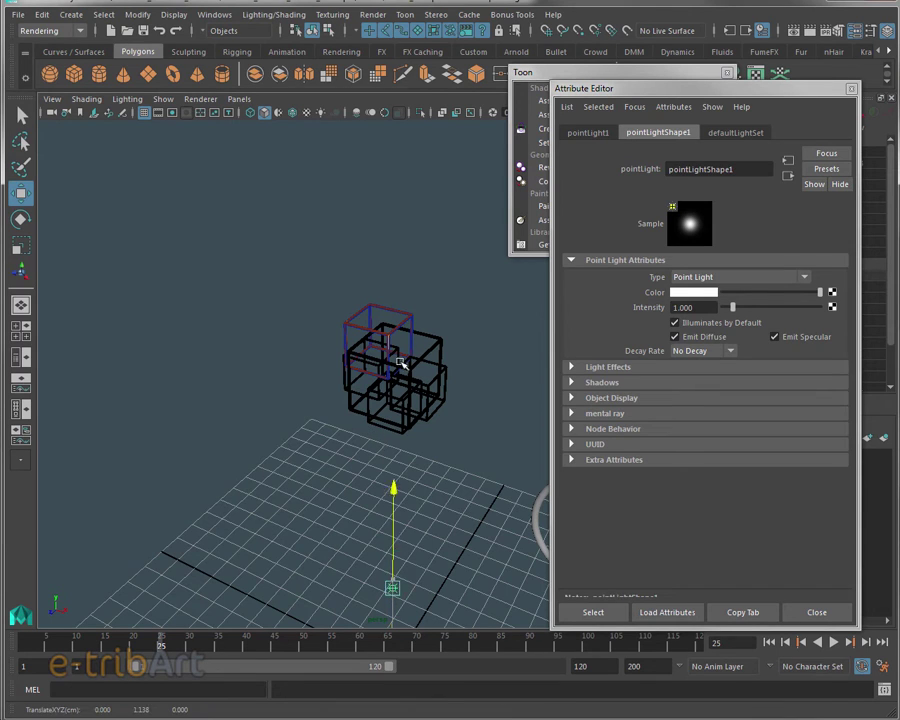
left_click_drag(400, 364, 392, 186)
key("t")
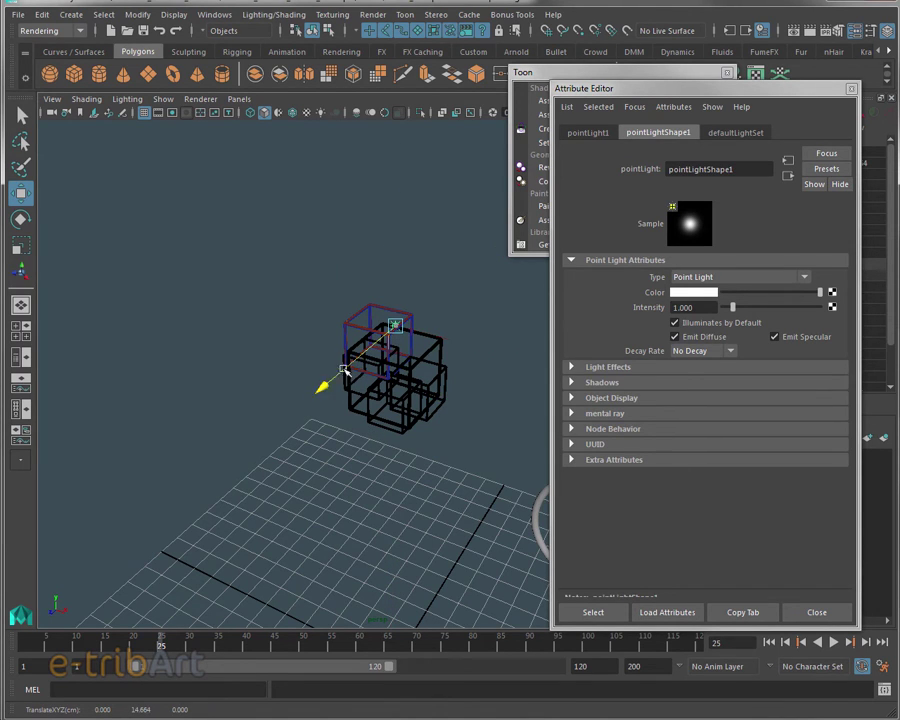
key("w")
left_click_drag(343, 369, 404, 444, "alt")
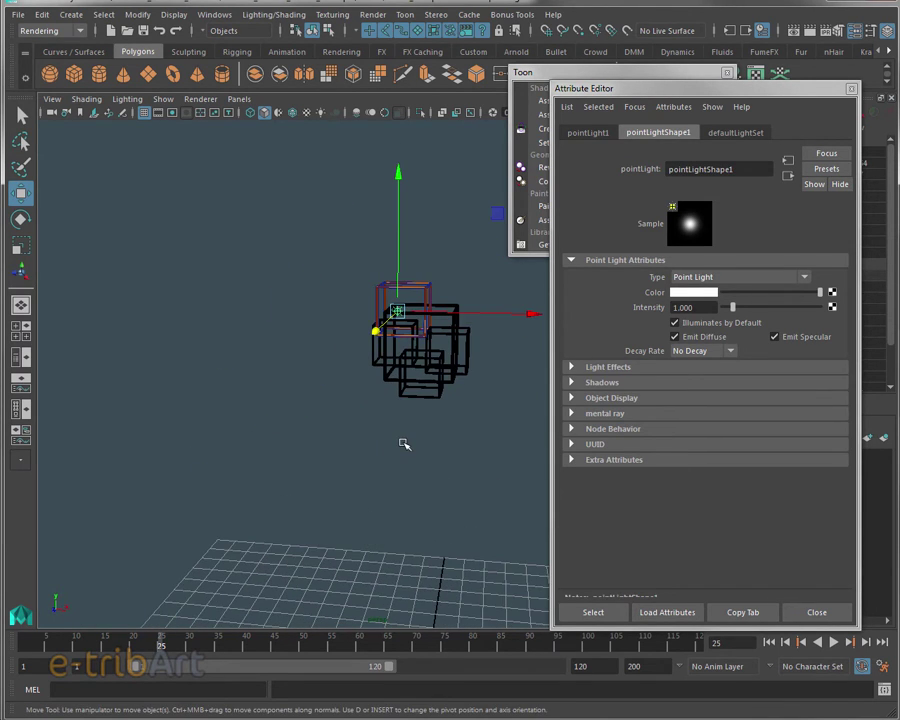
Step: Switch the viewport to textured shading lit by all scene lights and move in on the cubes
key("4")
key("5")
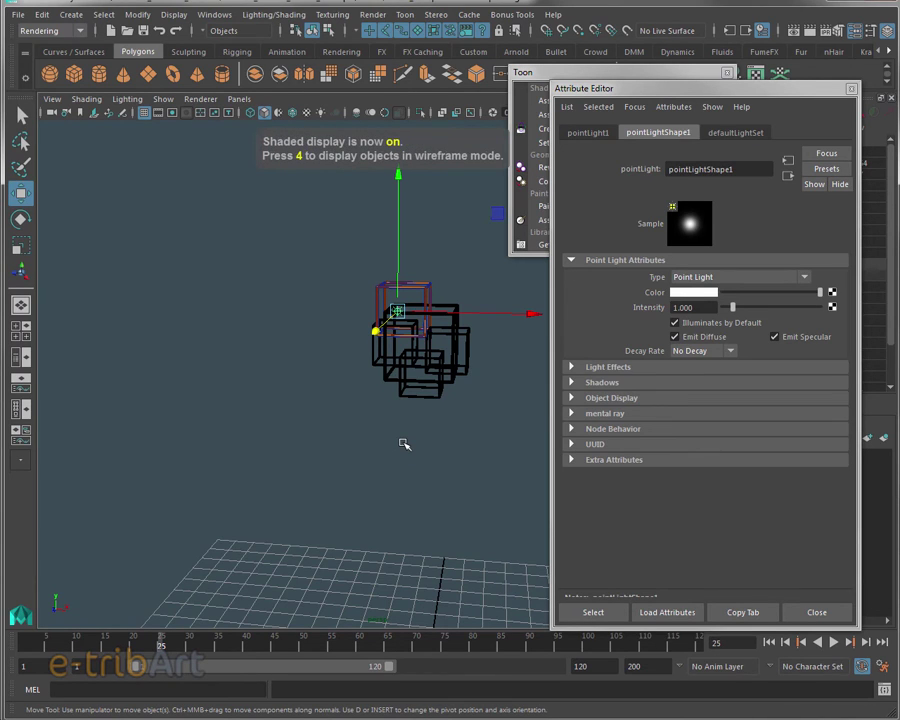
key("6")
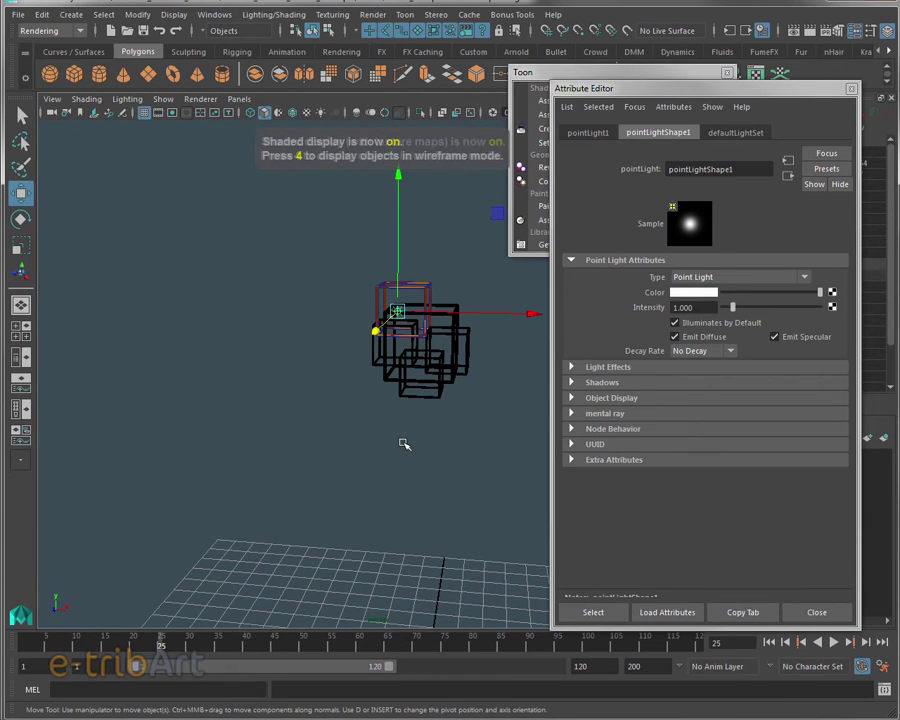
key("7")
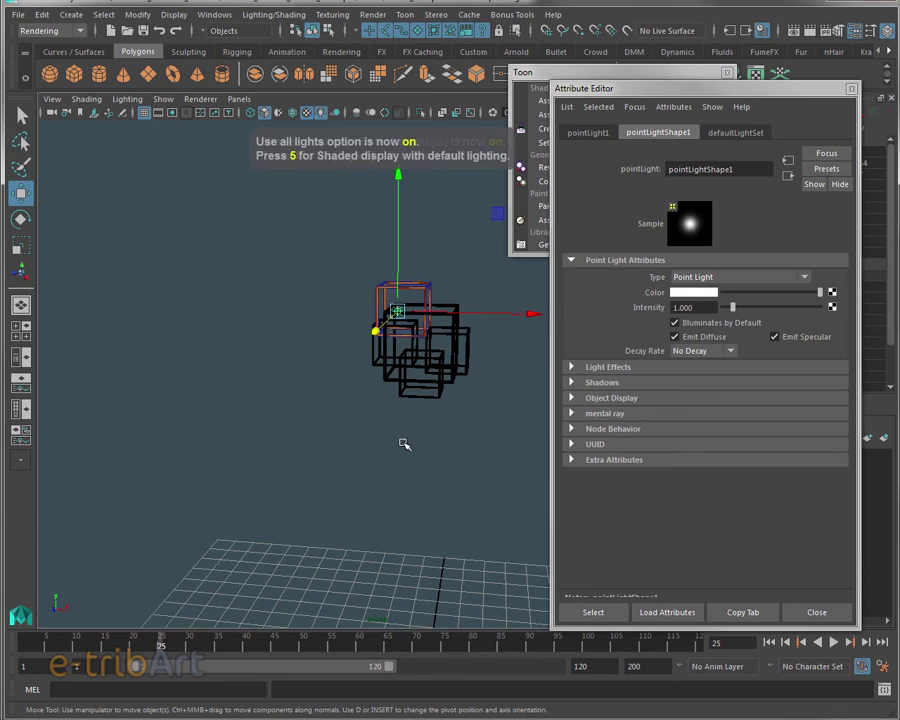
scroll(402, 420, "up", 5)
middle_click_drag(402, 396, 362, 355, "alt")
mouse_move(362, 355)
left_mouse_down("alt")
mouse_move(293, 446)
mouse_move(283, 444)
mouse_move(316, 428)
mouse_move(293, 423)
mouse_move(233, 297)
left_mouse_up("alt")
Step: Confirm the Viewport 2.0 renderer and clear the selection
left_click(195, 99)
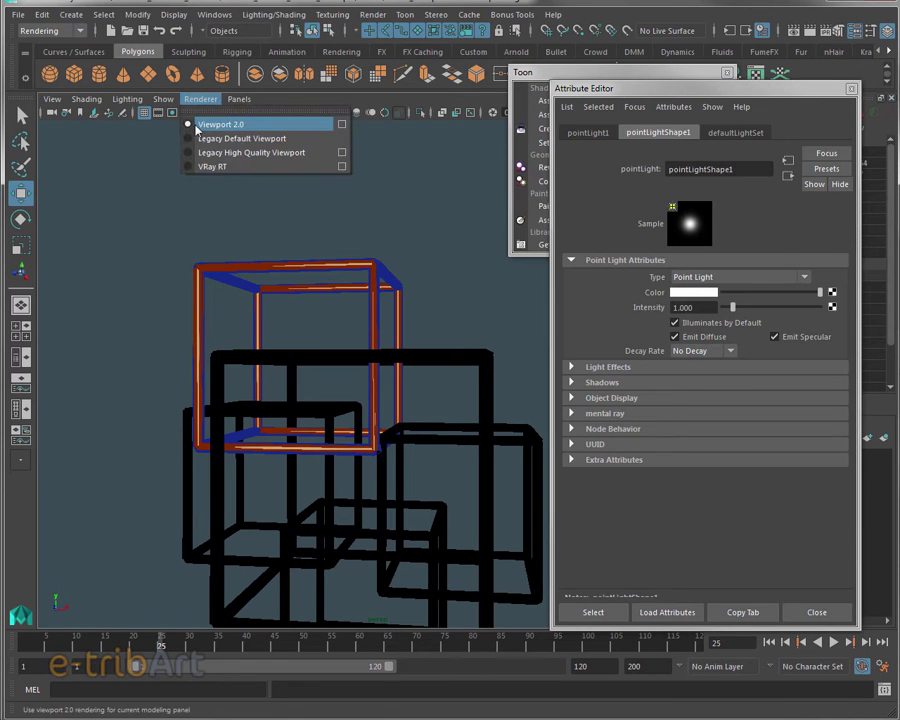
left_click(366, 246)
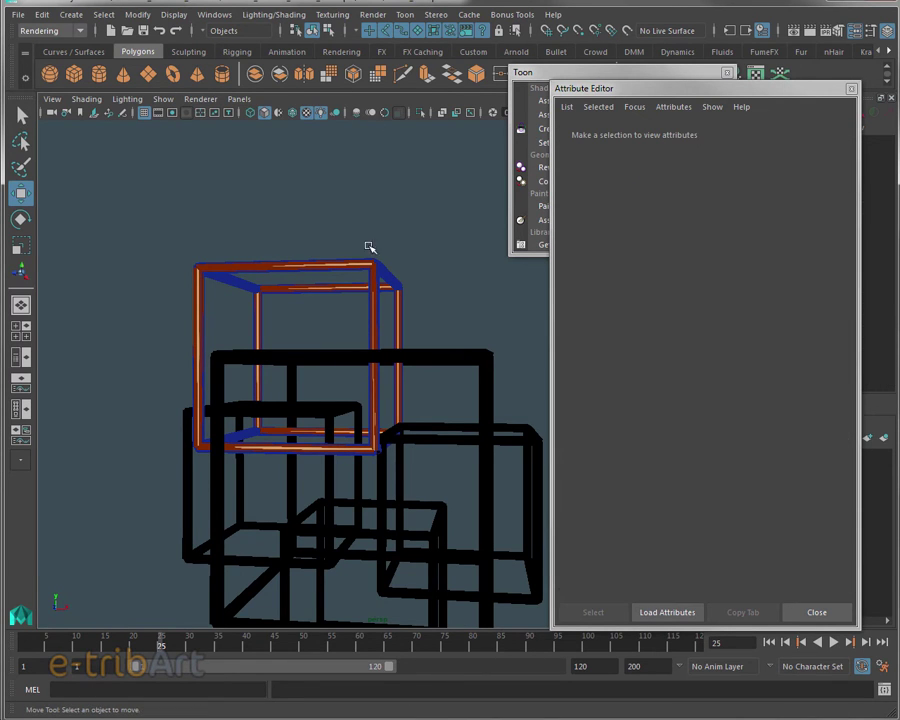
mouse_move(366, 246)
left_mouse_down("alt")
mouse_move(388, 342)
mouse_move(366, 308)
mouse_move(333, 287)
mouse_move(322, 292)
left_mouse_up("alt")
Step: Test-render the current frame at 960 x 540, reframe, and render again
left_click(789, 31)
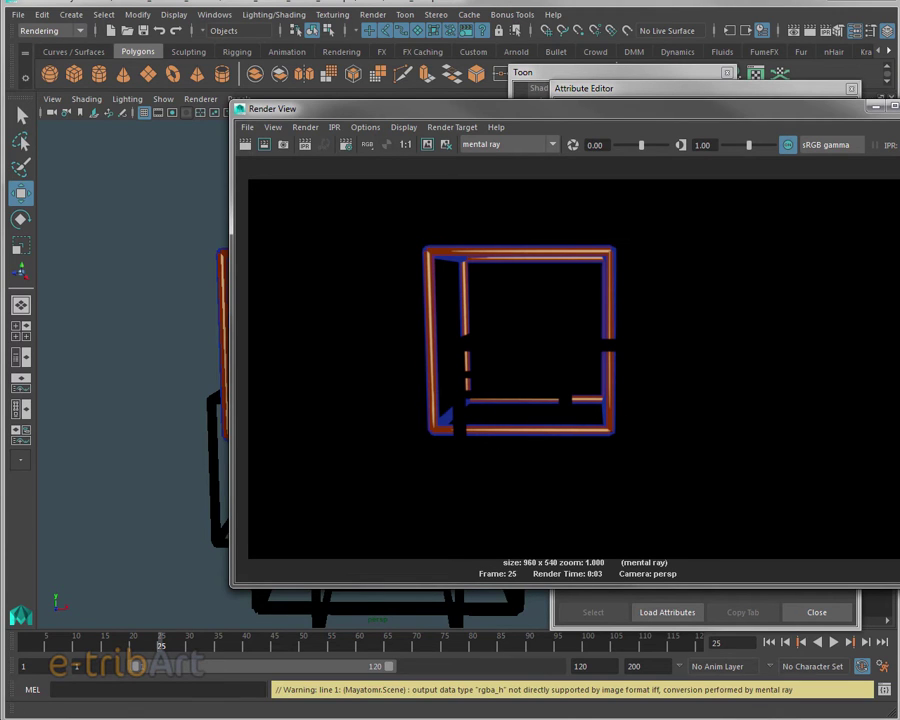
left_click(893, 104)
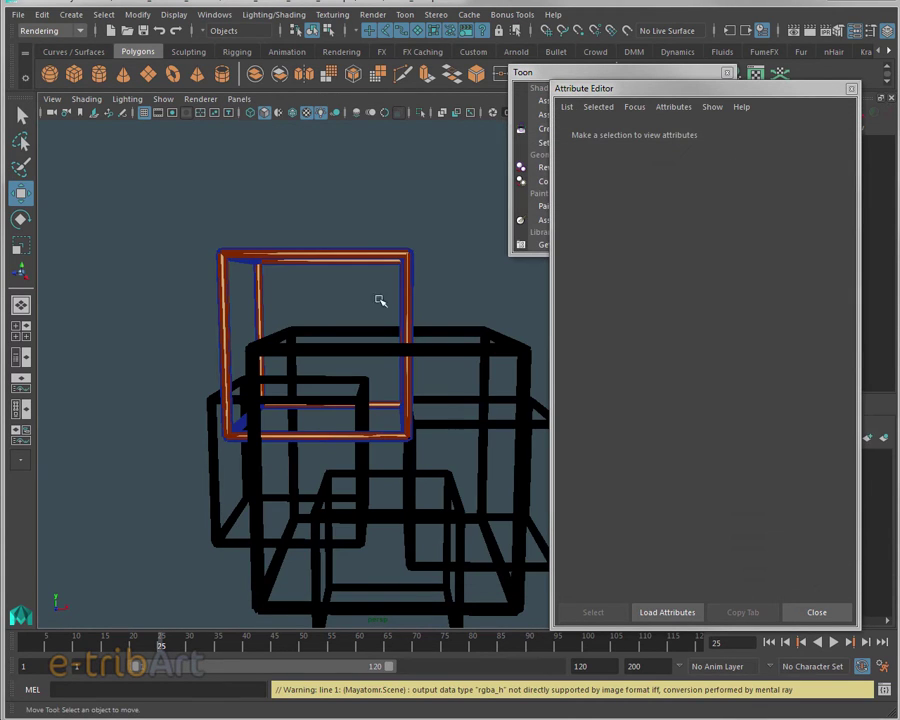
middle_click_drag(320, 310, 310, 240, "alt")
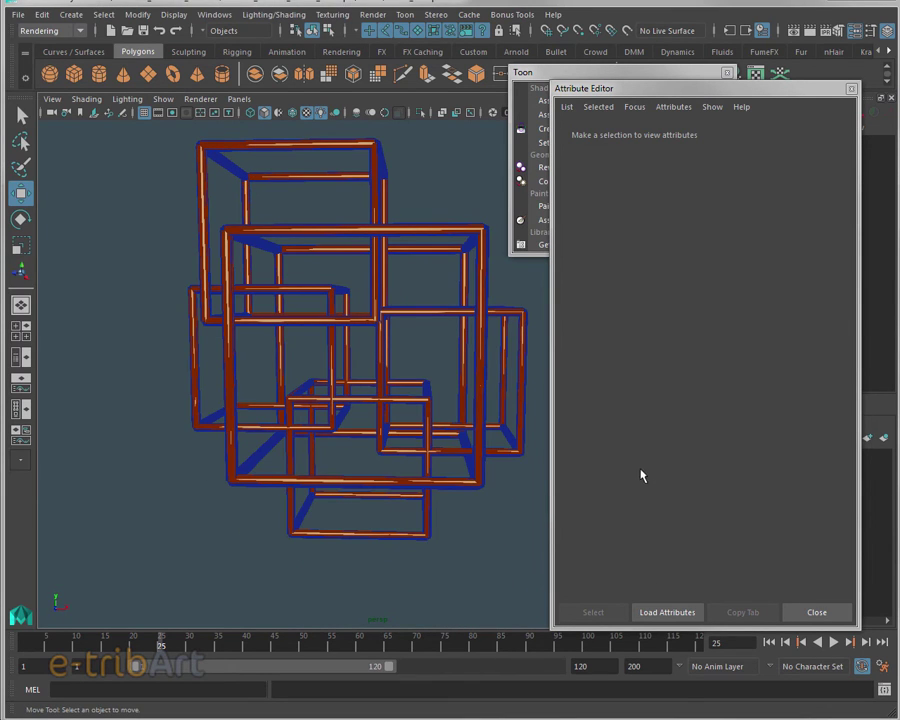
left_click(808, 32)
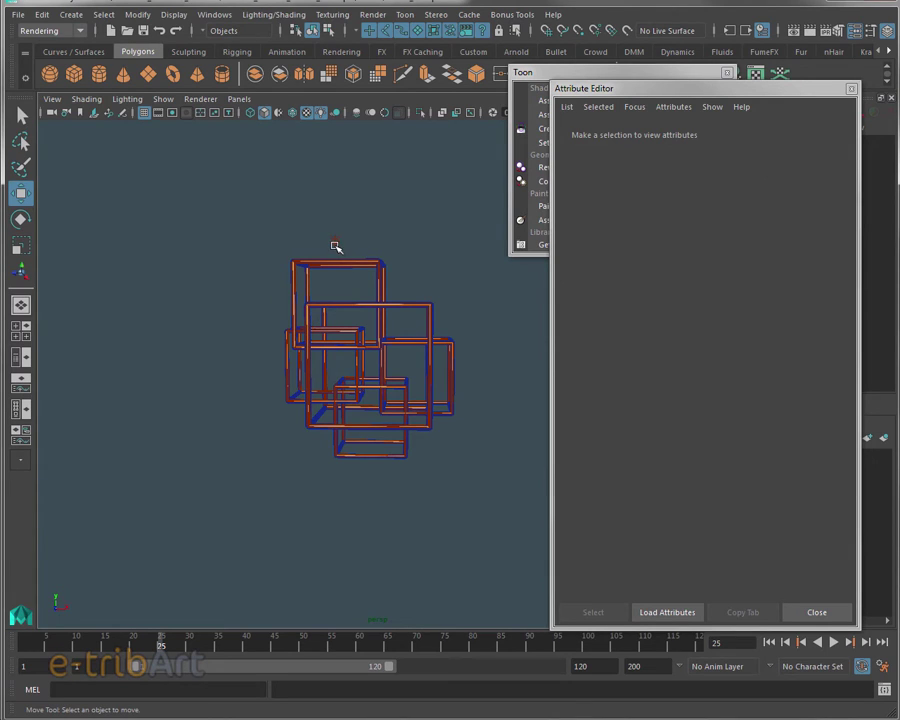
Step: Add a new entry at position 0.6756 in the specular colour ramp editor
left_click(338, 243)
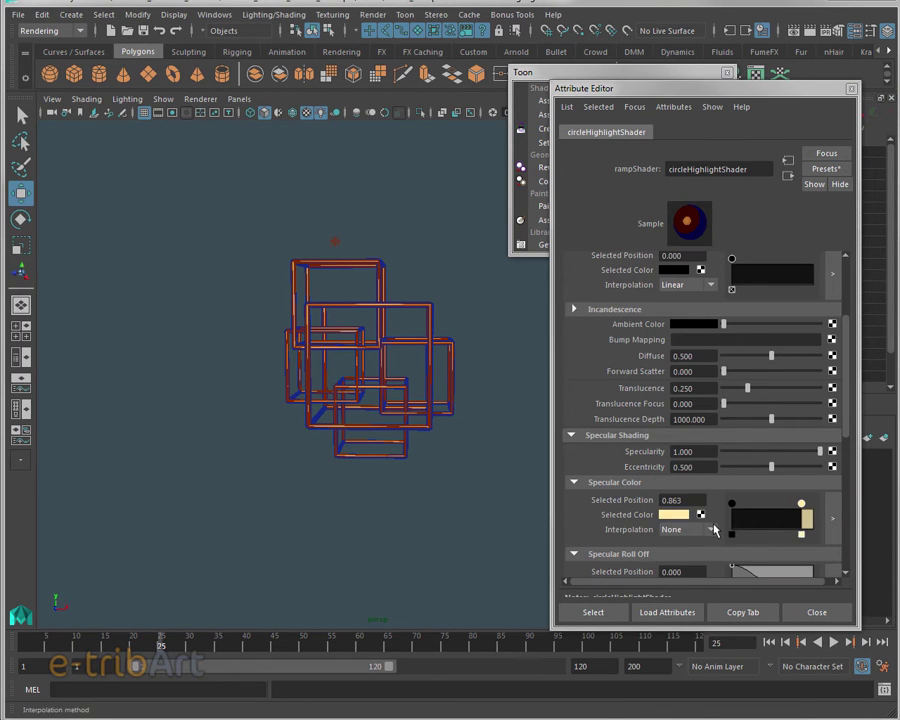
left_click(832, 513)
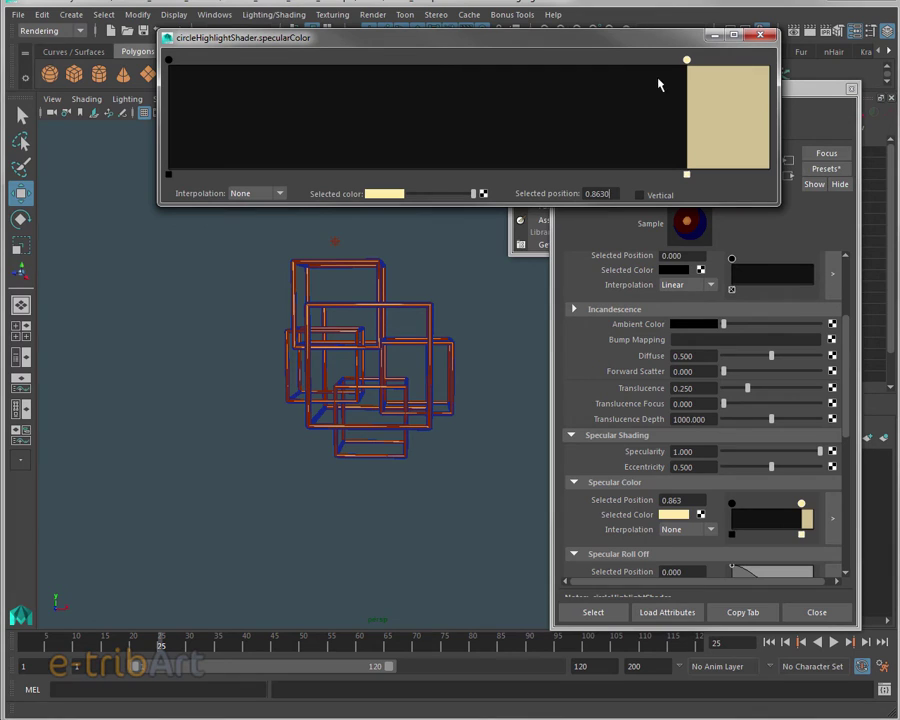
left_click(575, 97)
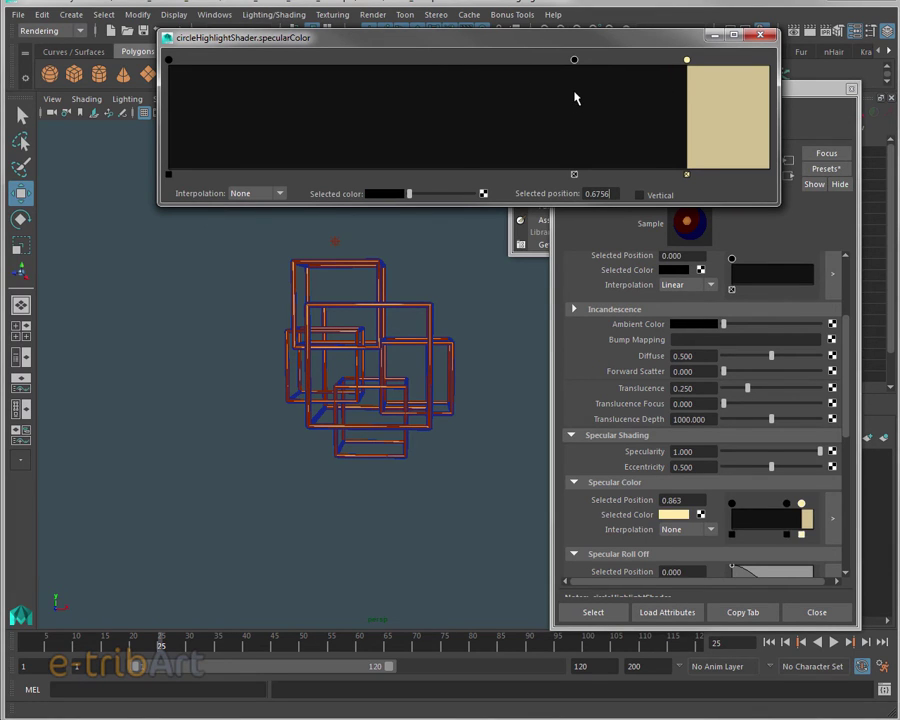
Step: Colour the new entry golden-tan, HSV 30.146, 0.904, 0.687
left_click(389, 194)
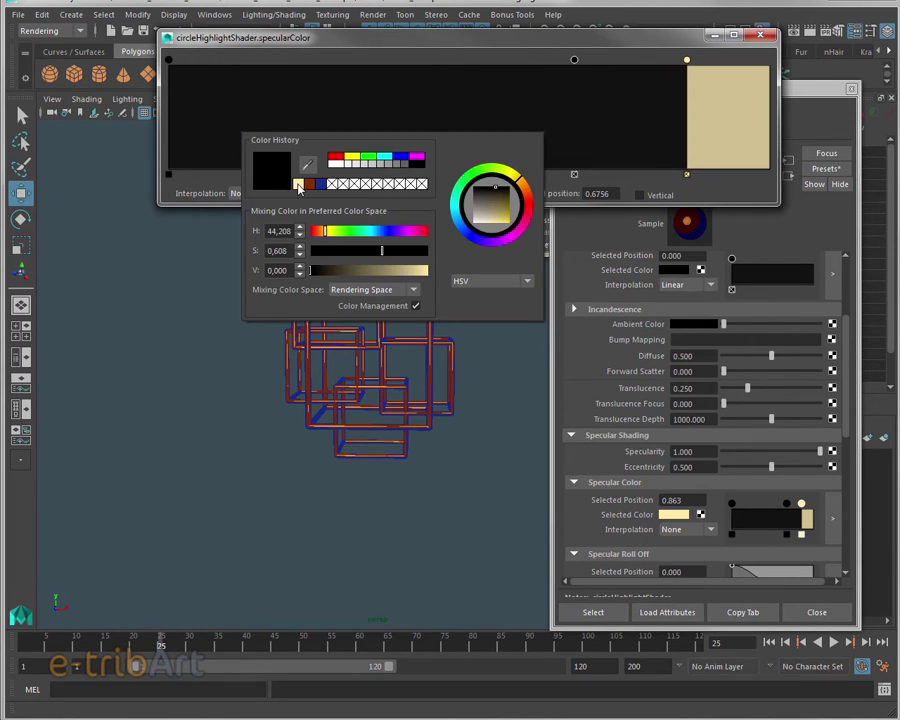
left_click(297, 184)
mouse_move(521, 186)
left_mouse_down()
mouse_move(526, 192)
mouse_move(499, 214)
mouse_move(523, 194)
left_mouse_up()
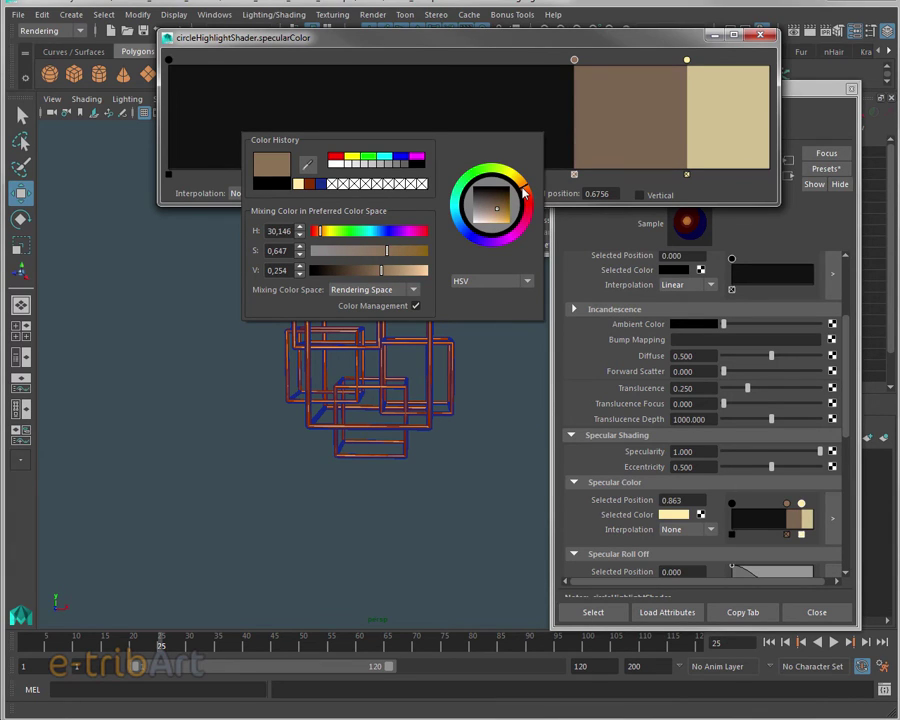
left_click(420, 251)
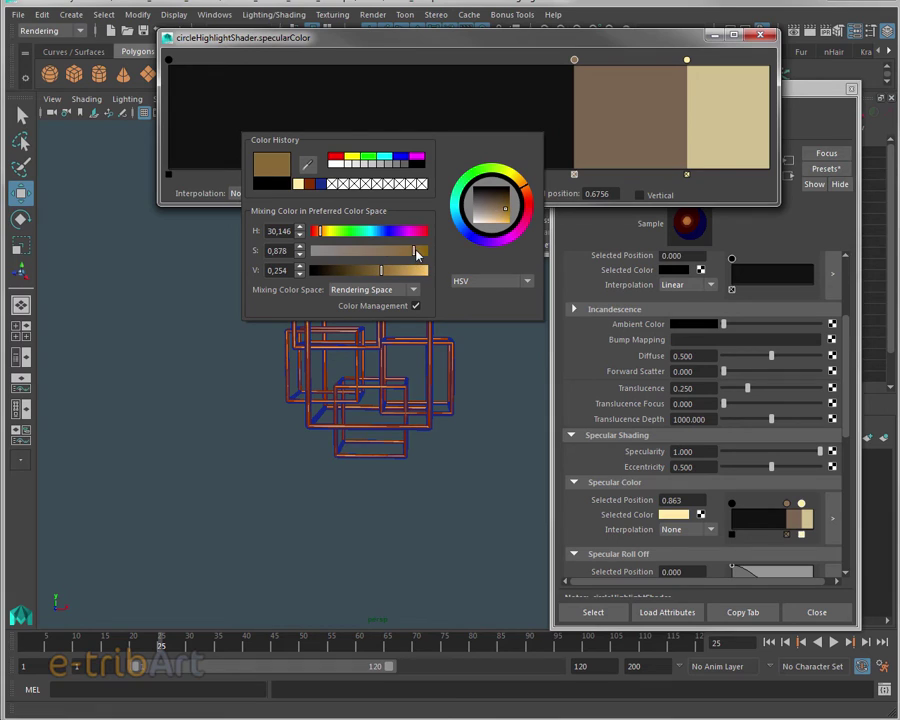
mouse_move(381, 270)
left_mouse_down()
mouse_move(425, 271)
mouse_move(413, 283)
left_mouse_up()
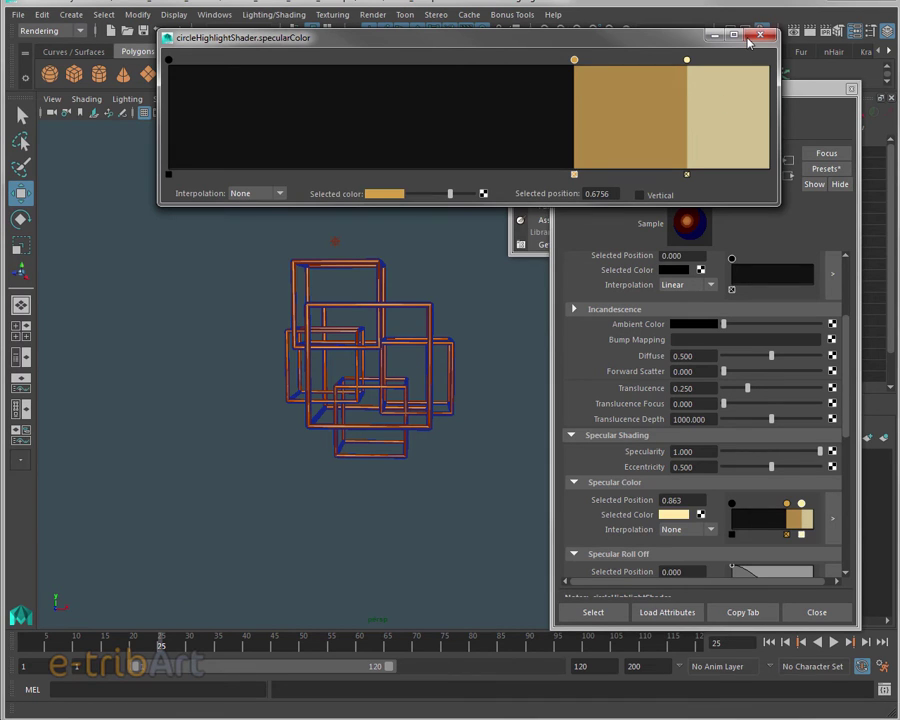
mouse_move(634, 41)
left_mouse_down()
mouse_move(574, 33)
mouse_move(564, 53)
left_mouse_up()
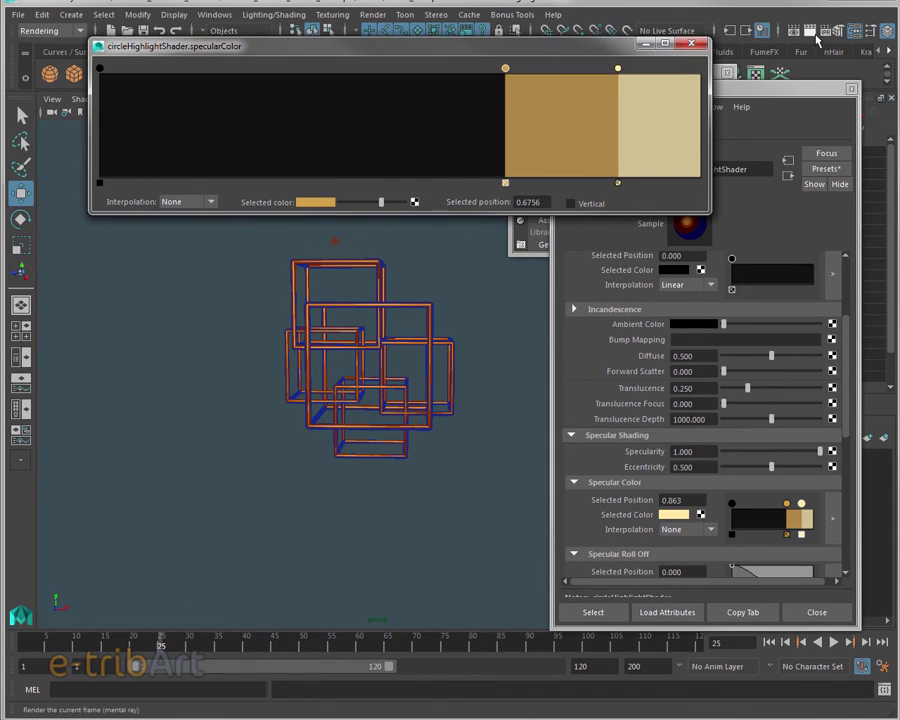
left_click(810, 32)
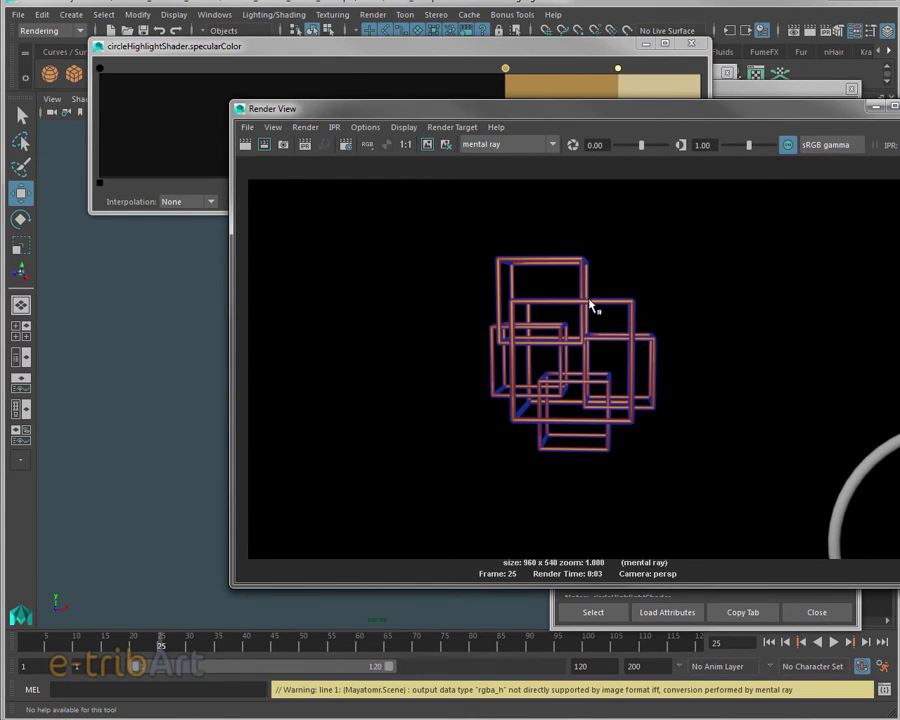
left_click(890, 106)
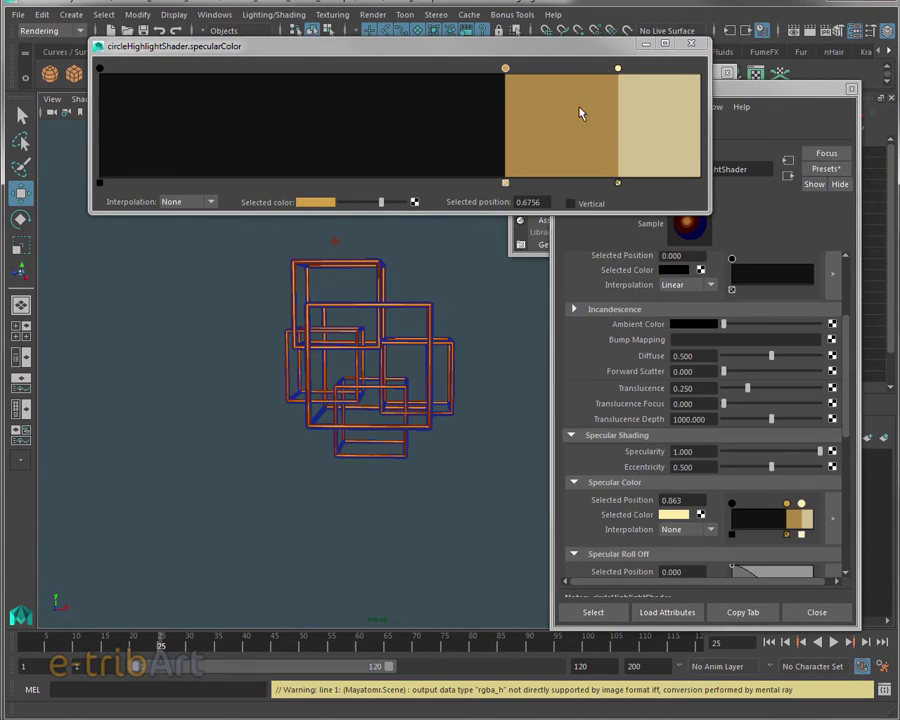
mouse_move(454, 338)
left_mouse_down("alt")
mouse_move(446, 350)
mouse_move(300, 248)
mouse_move(286, 300)
mouse_move(311, 321)
left_mouse_up("alt")
left_click(252, 247)
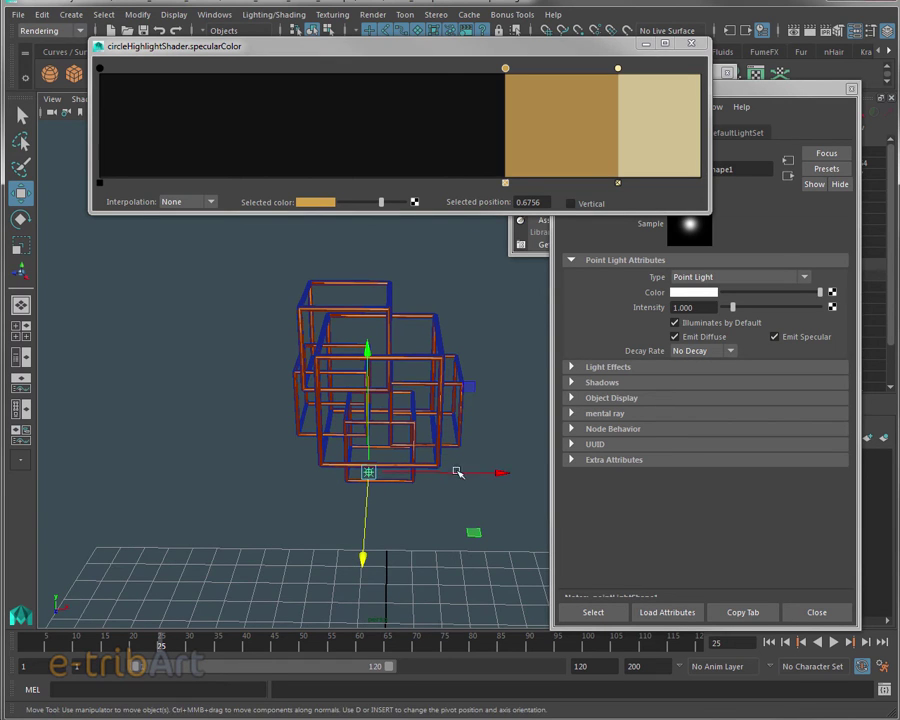
mouse_move(422, 428)
left_mouse_down("alt")
mouse_move(362, 438)
mouse_move(385, 362)
mouse_move(340, 330)
left_mouse_up("alt")
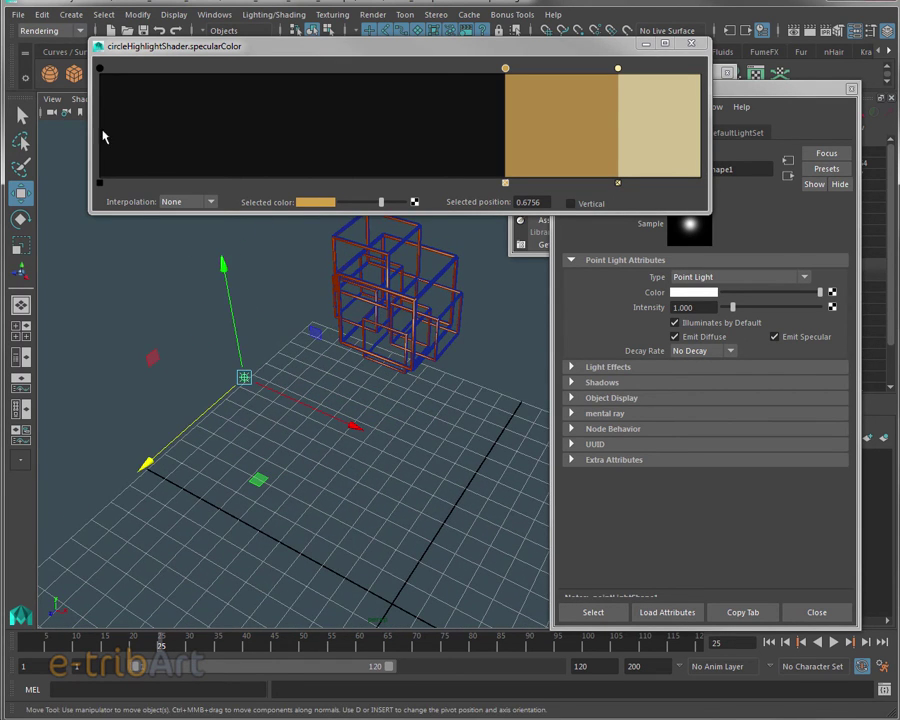
Step: Create camera1 and move it down and to the left
left_click(71, 14)
mouse_move(150, 106)
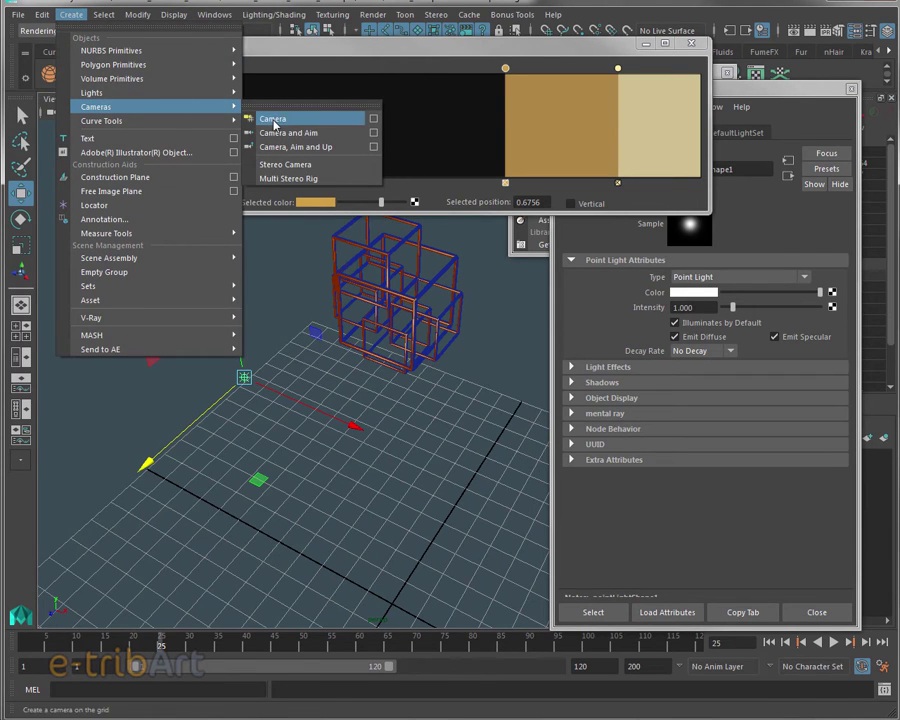
left_click(265, 118)
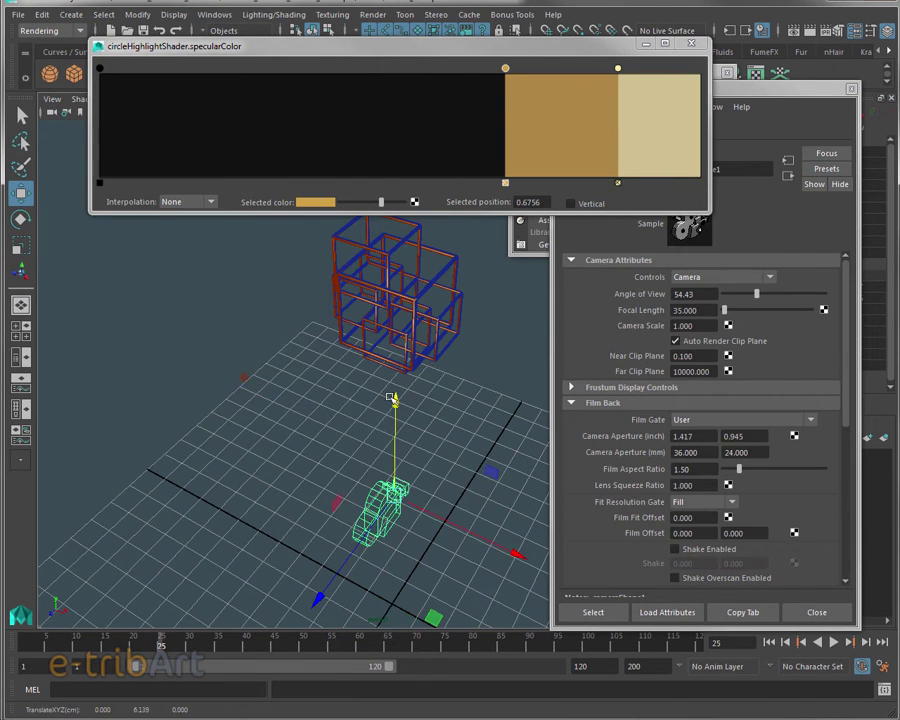
left_click_drag(397, 527, 318, 545, "alt")
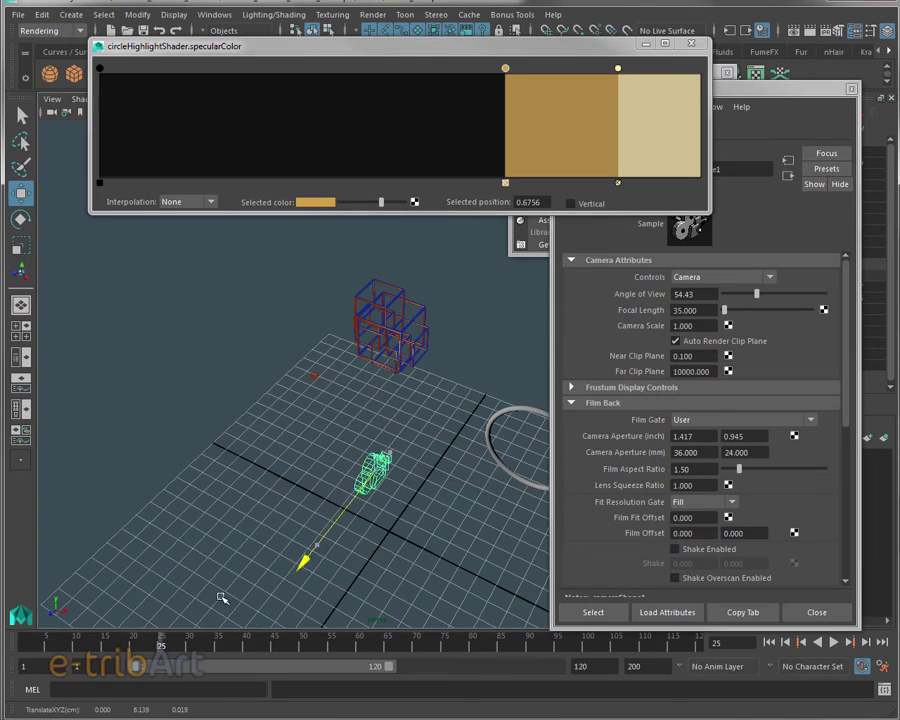
middle_click_drag(318, 545, 192, 598)
left_click_drag(297, 48, 734, 132)
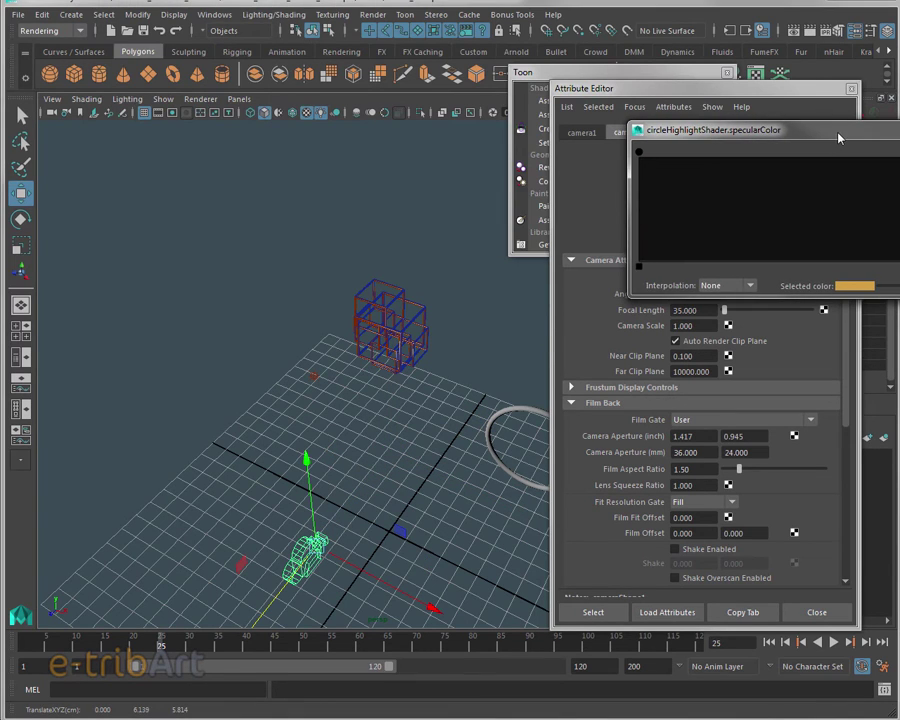
Step: Look through camera1 and dolly back to bring the cube frames in
left_click(239, 99)
mouse_move(265, 113)
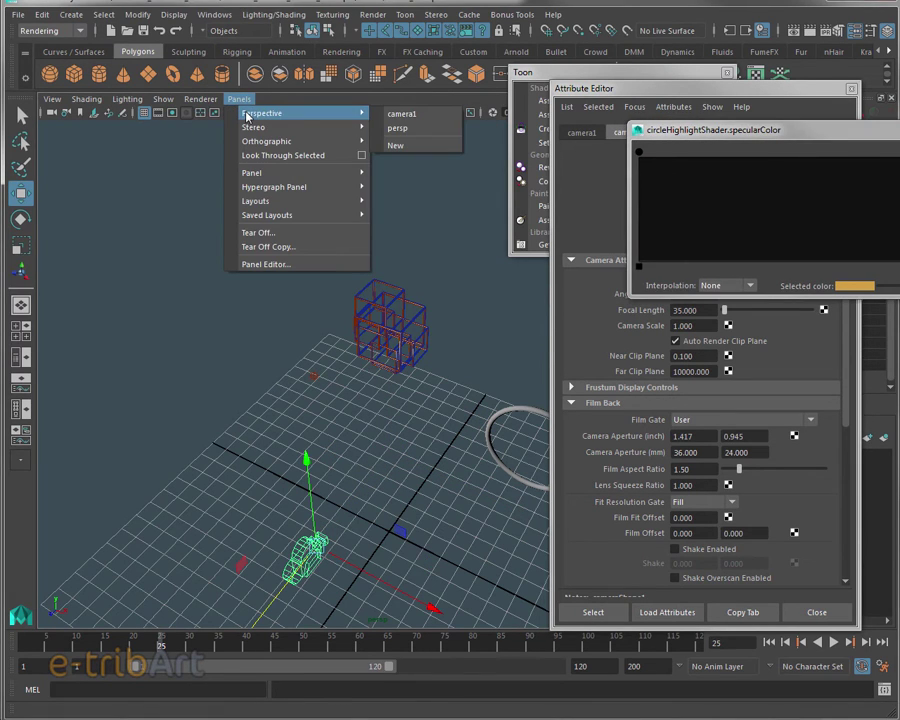
left_click(400, 114)
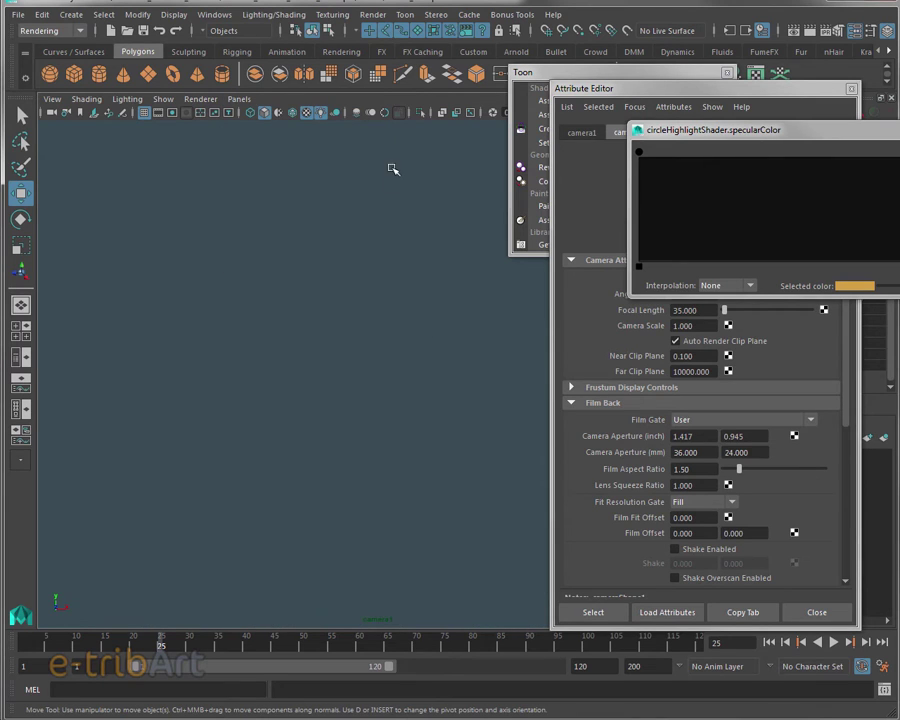
mouse_move(407, 247)
right_mouse_down("alt")
mouse_move(375, 274)
mouse_move(368, 340)
mouse_move(374, 326)
mouse_move(343, 325)
right_mouse_up("alt")
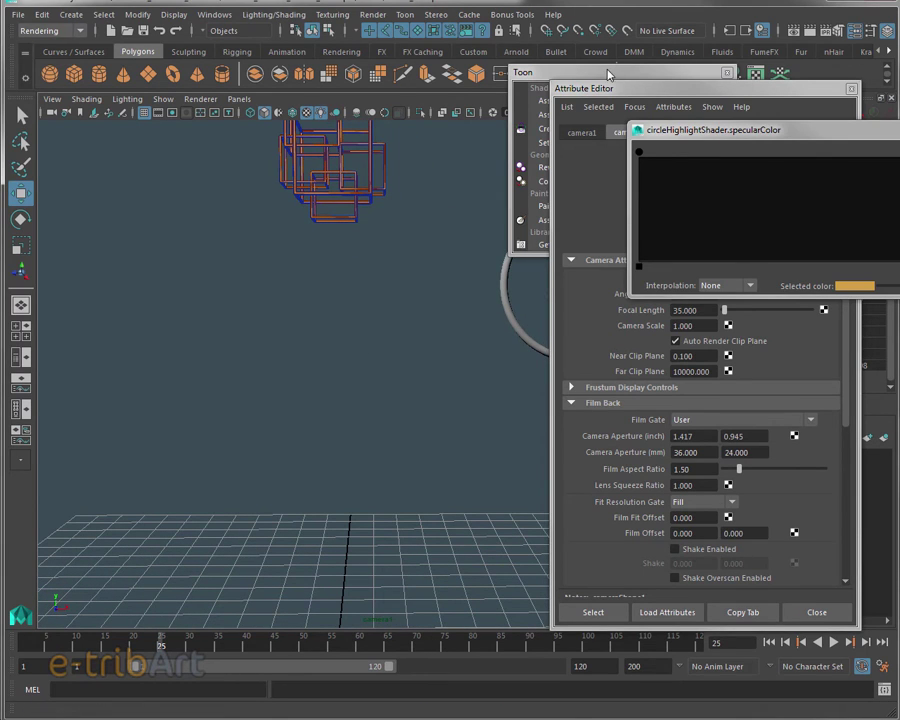
Step: Close the Toon and camera attribute windows and delete the ring
left_click_drag(560, 72, 582, 72)
left_click(748, 72)
left_click(693, 90)
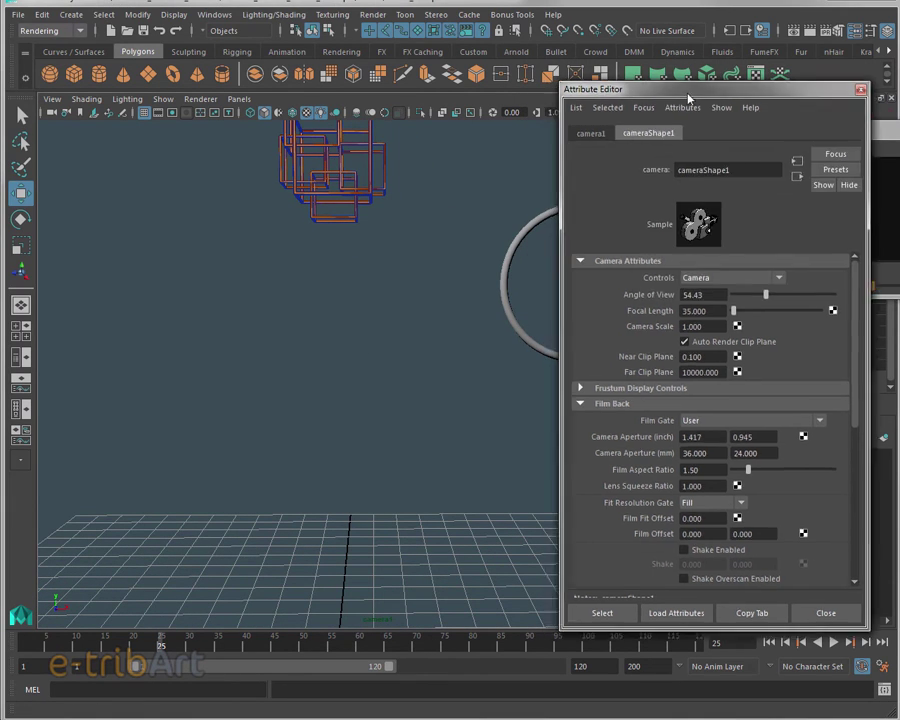
left_click(851, 88)
left_click(559, 237)
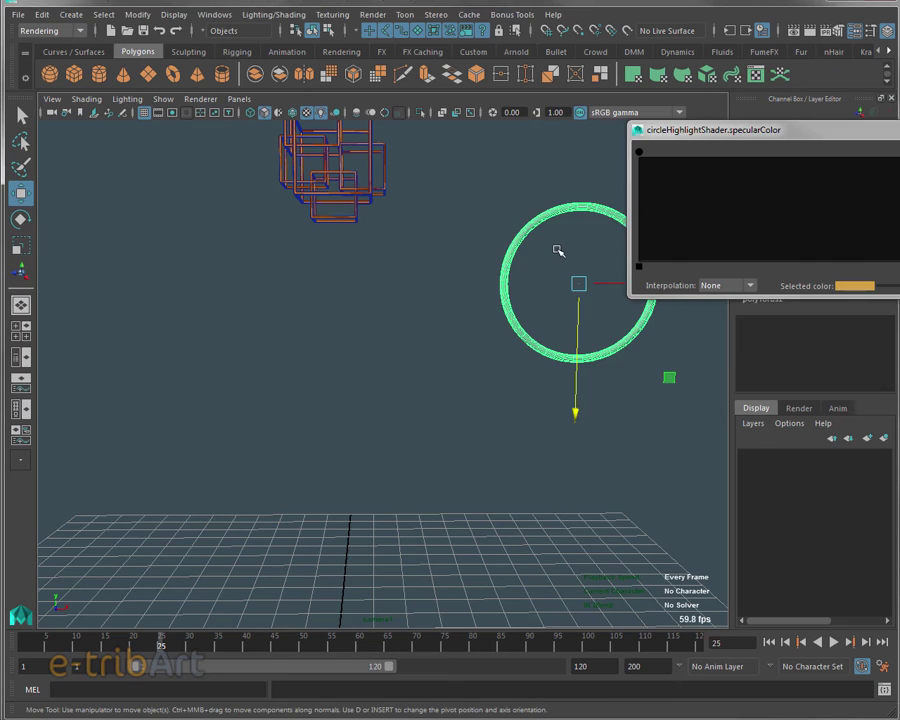
key("Delete")
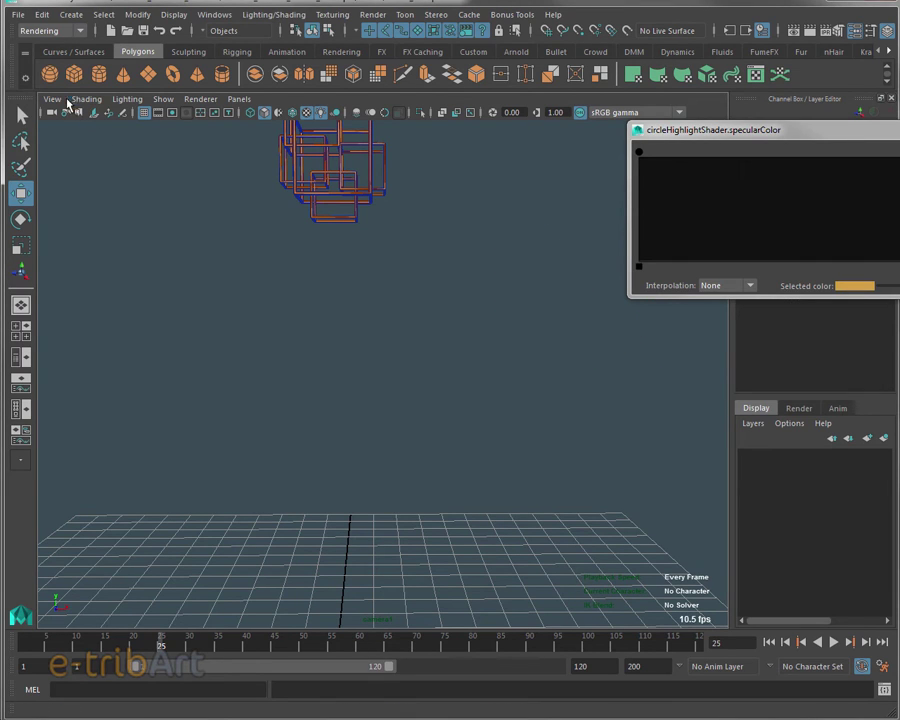
Step: Turn on the Resolution Gate to show camera1's 960 x 540 render frame
left_click(52, 99)
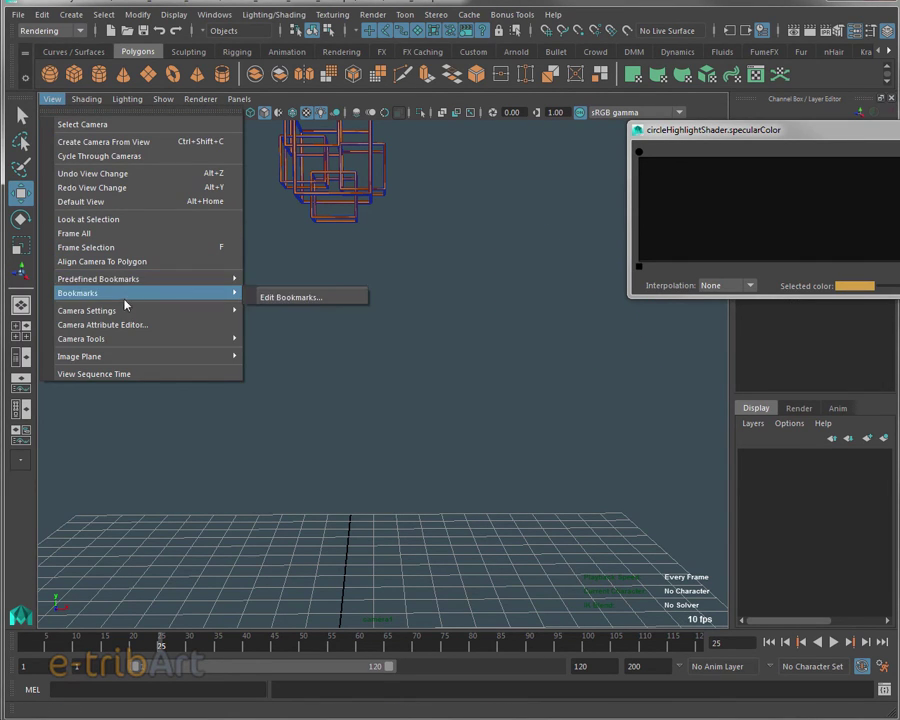
mouse_move(87, 310)
left_click(281, 397)
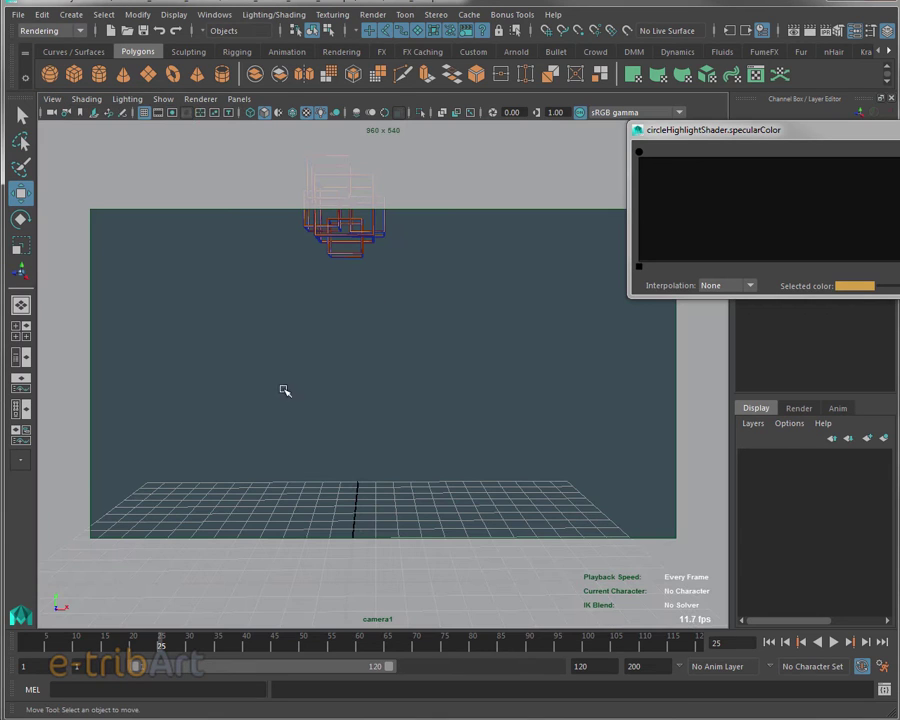
left_click_drag(373, 323, 374, 326, "alt")
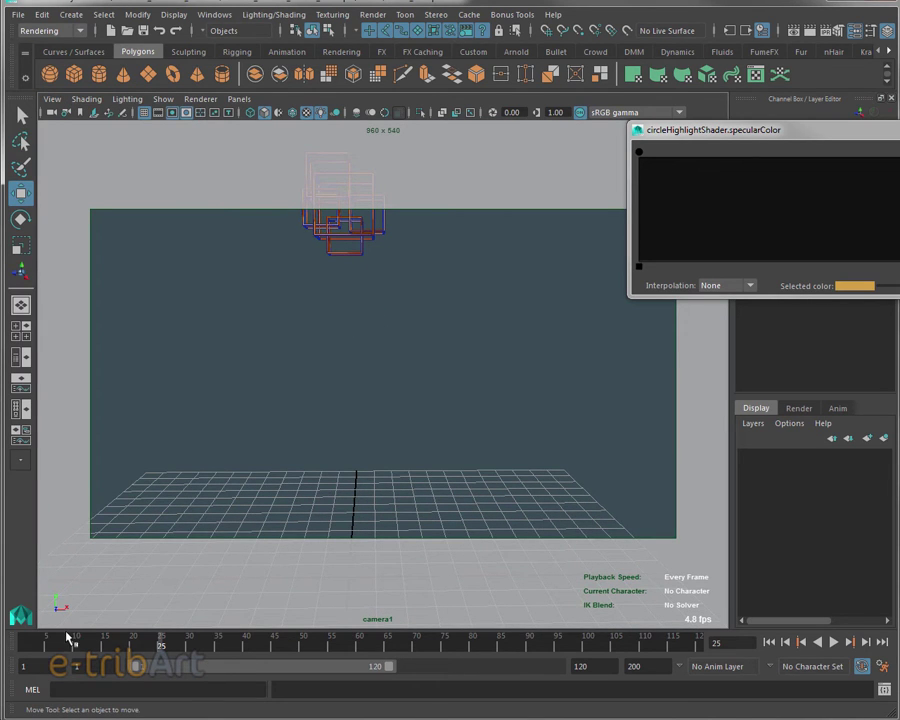
Step: At frame 1, tumble, dolly and track camera1 so the cube frames sit centred
left_click_drag(143, 648, 10, 643)
left_click_drag(436, 324, 427, 309, "alt")
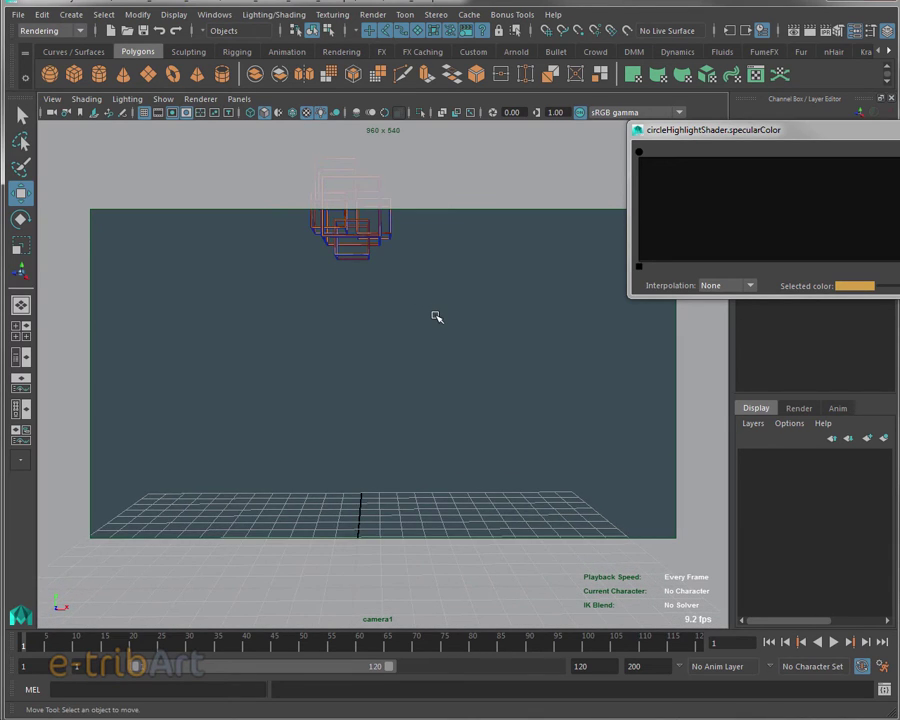
right_click_drag(427, 309, 457, 346, "alt")
left_click_drag(457, 346, 464, 375, "alt")
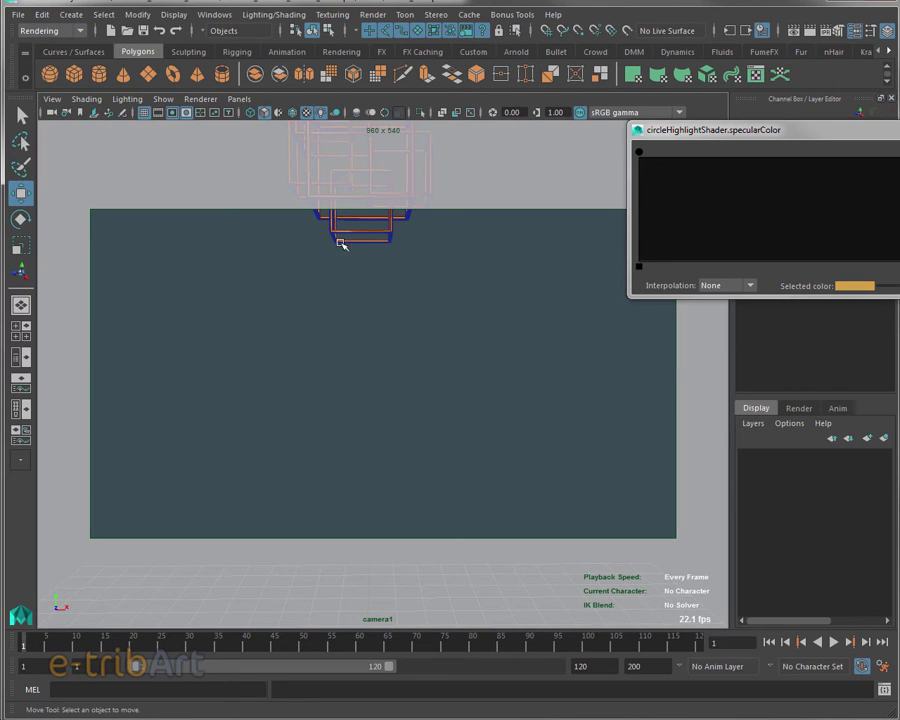
left_click_drag(787, 140, 707, 143)
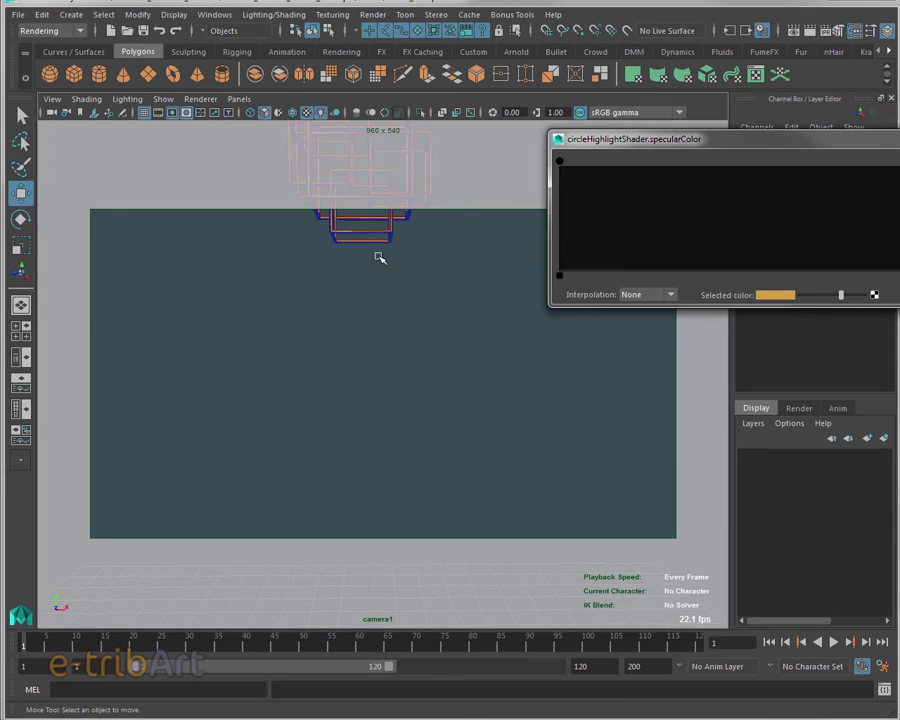
middle_click_drag(378, 255, 382, 430, "alt")
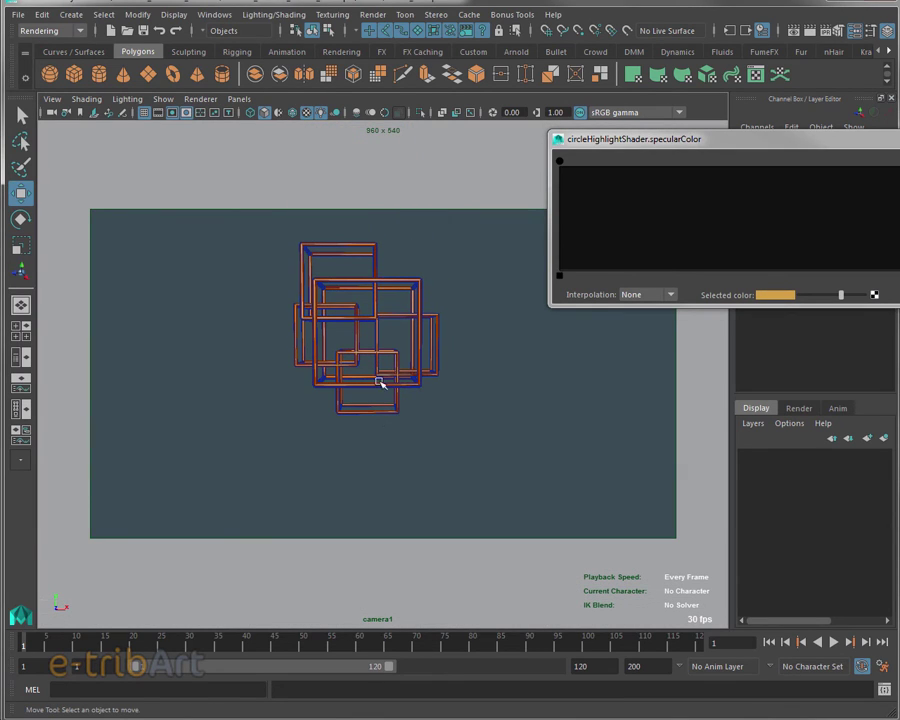
Step: Tear off a floating copy of the camera1 view and return the main view to persp
left_click(243, 103)
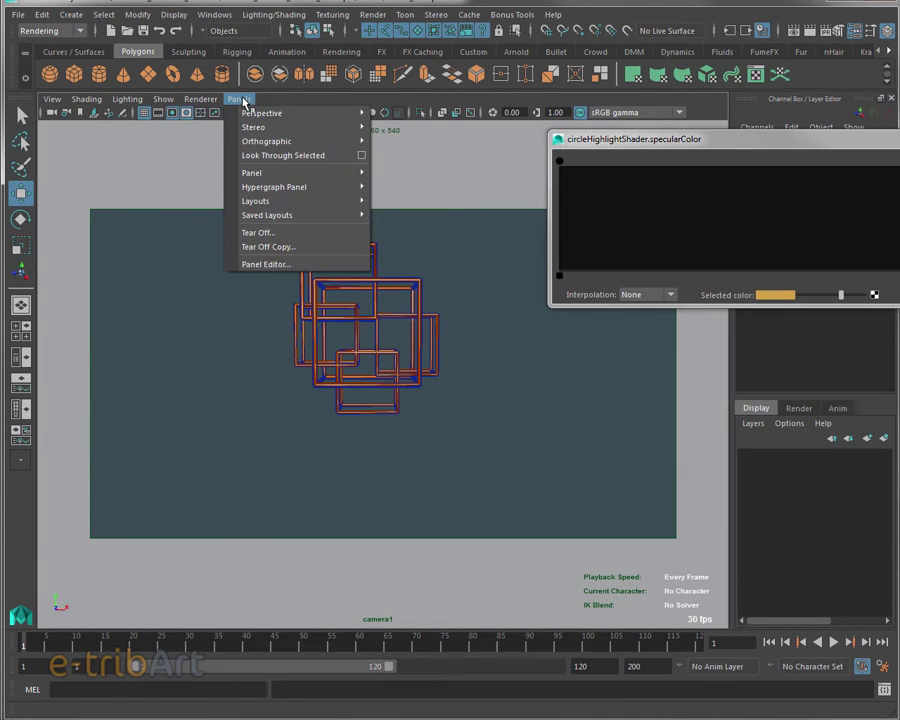
left_click(283, 251)
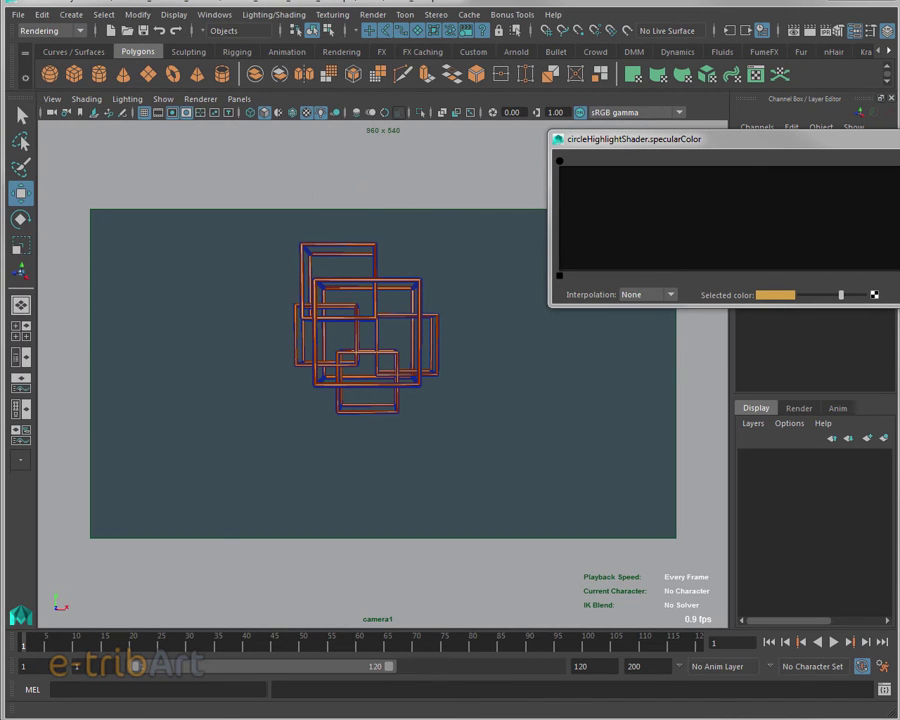
left_click_drag(756, 2, 752, 16)
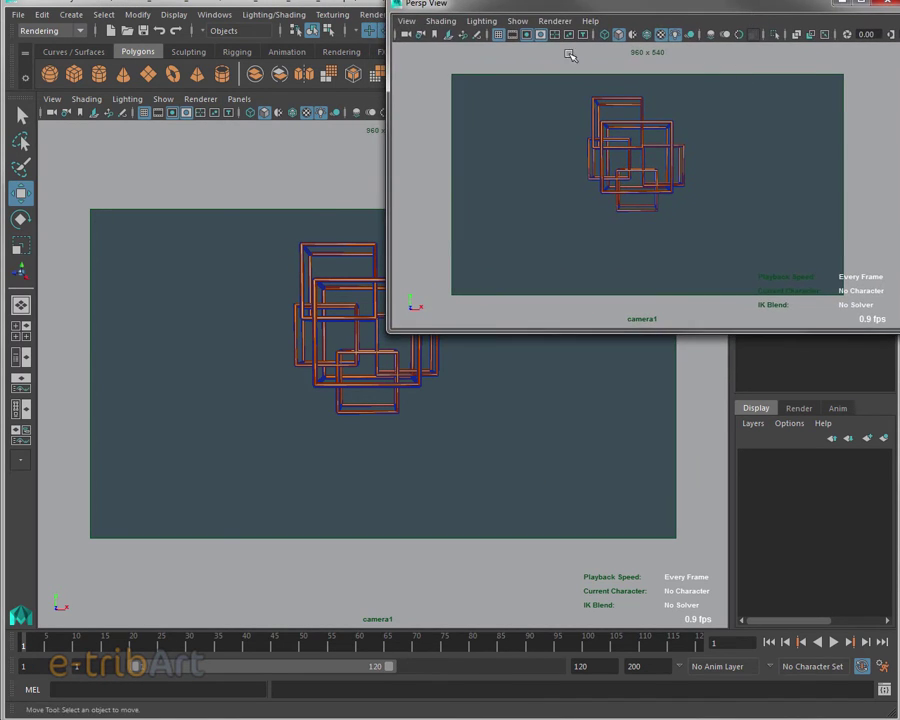
left_click(238, 99)
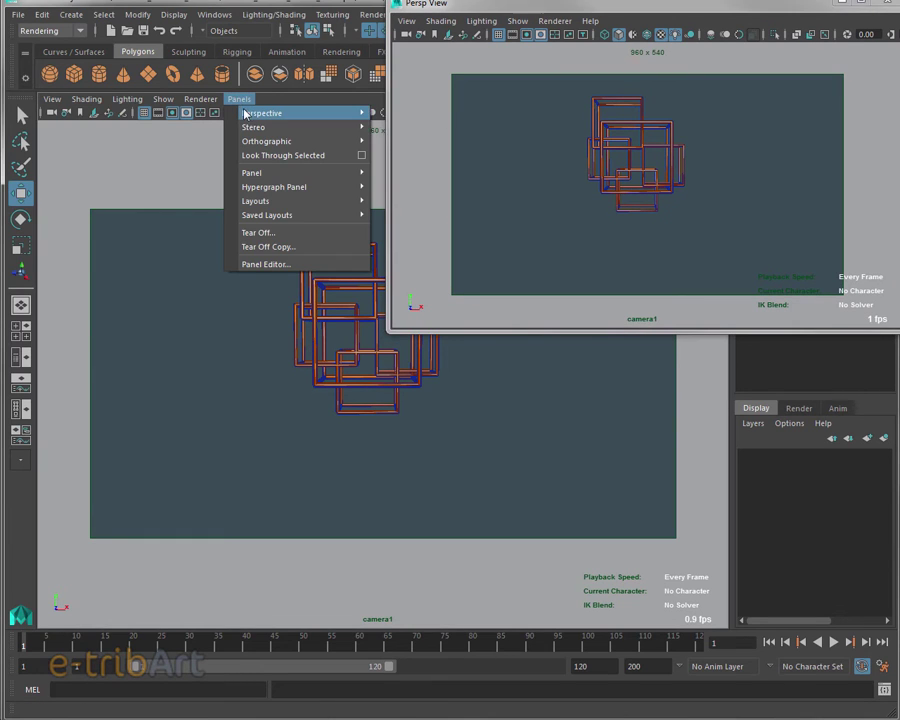
left_click(397, 128)
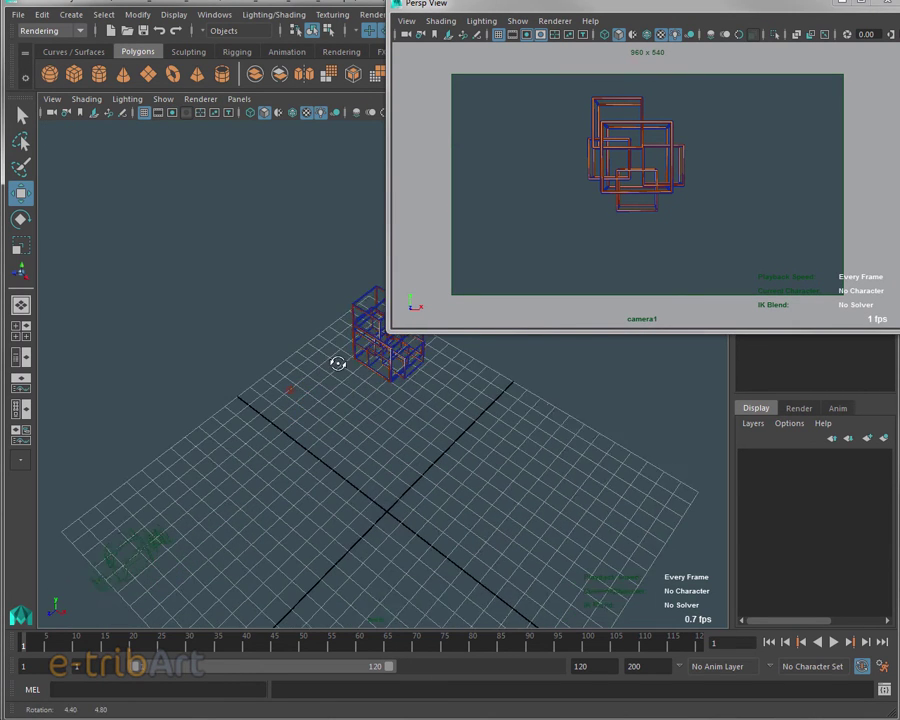
Step: Move pointLight1 to Translate 5.200, 14.664, 4.033 above the grid centre
left_click(282, 381)
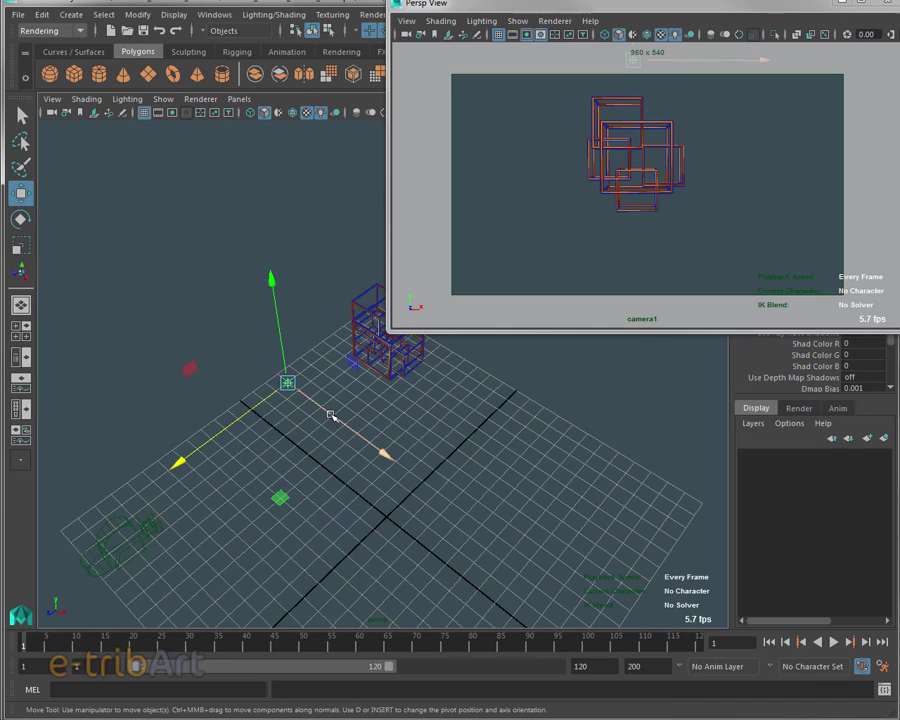
mouse_move(328, 416)
middle_mouse_down()
mouse_move(225, 308)
mouse_move(381, 423)
mouse_move(470, 504)
middle_mouse_up()
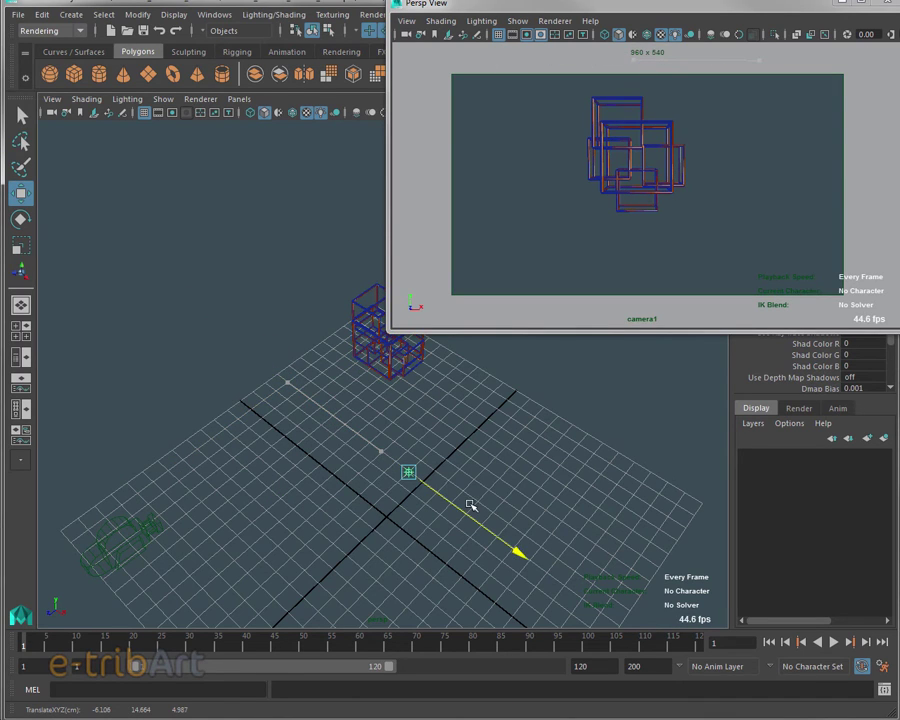
middle_click_drag(364, 514, 410, 479)
mouse_move(797, 327)
left_mouse_down()
mouse_move(792, 436)
mouse_move(799, 430)
left_mouse_up()
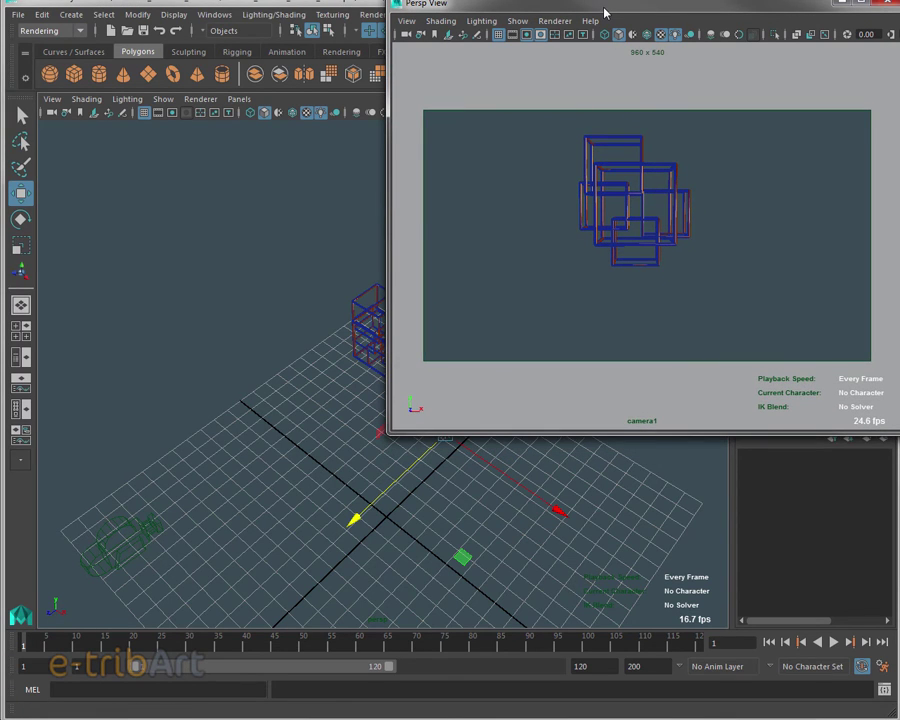
left_click_drag(602, 10, 598, 14)
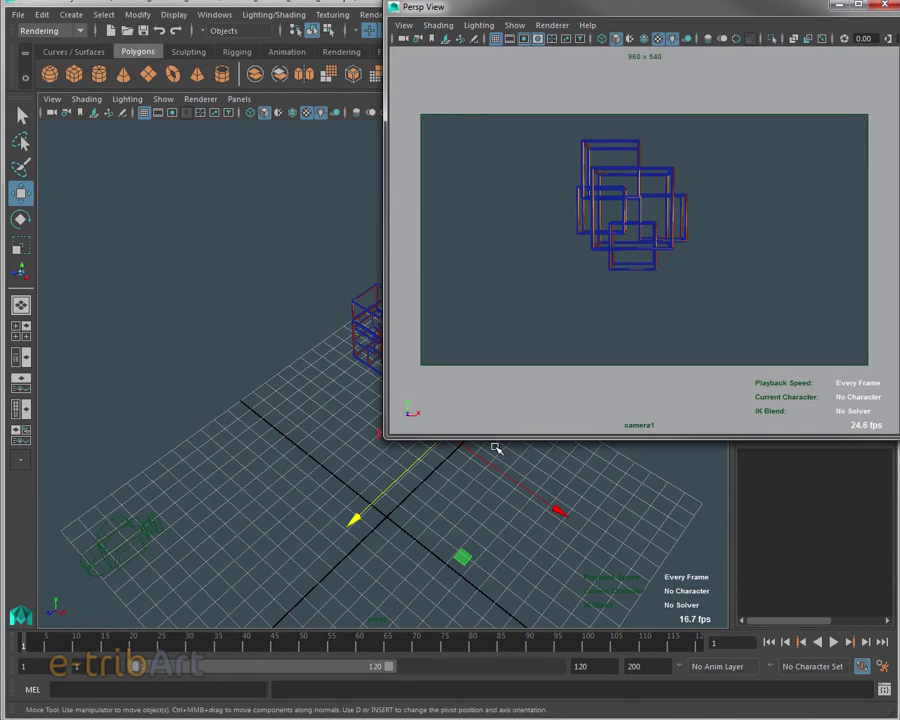
mouse_move(496, 437)
left_mouse_down()
mouse_move(510, 374)
mouse_move(502, 350)
left_mouse_up()
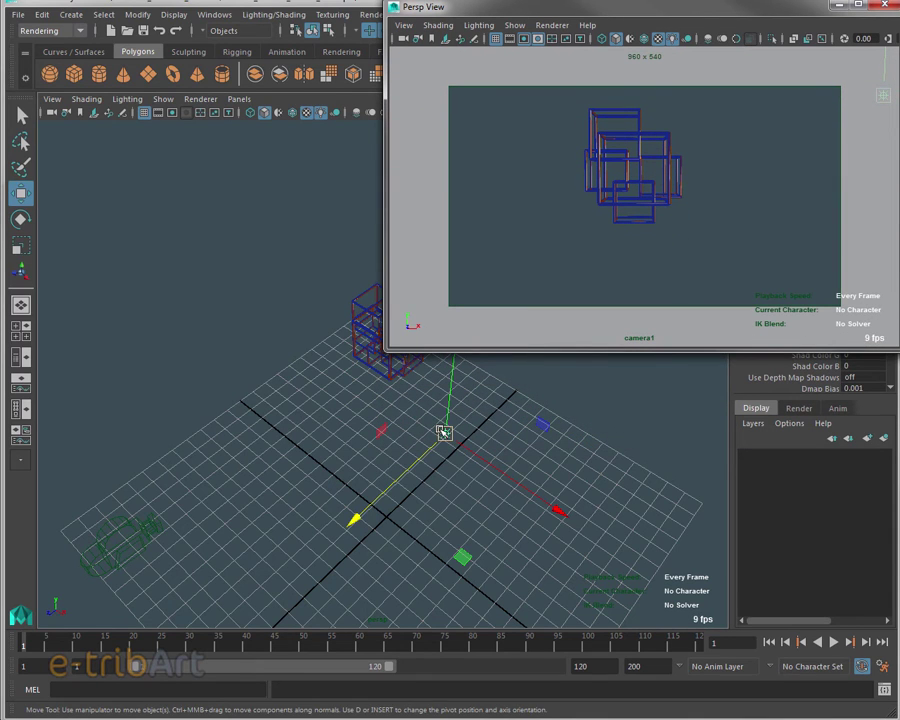
left_click_drag(506, 474, 268, 322)
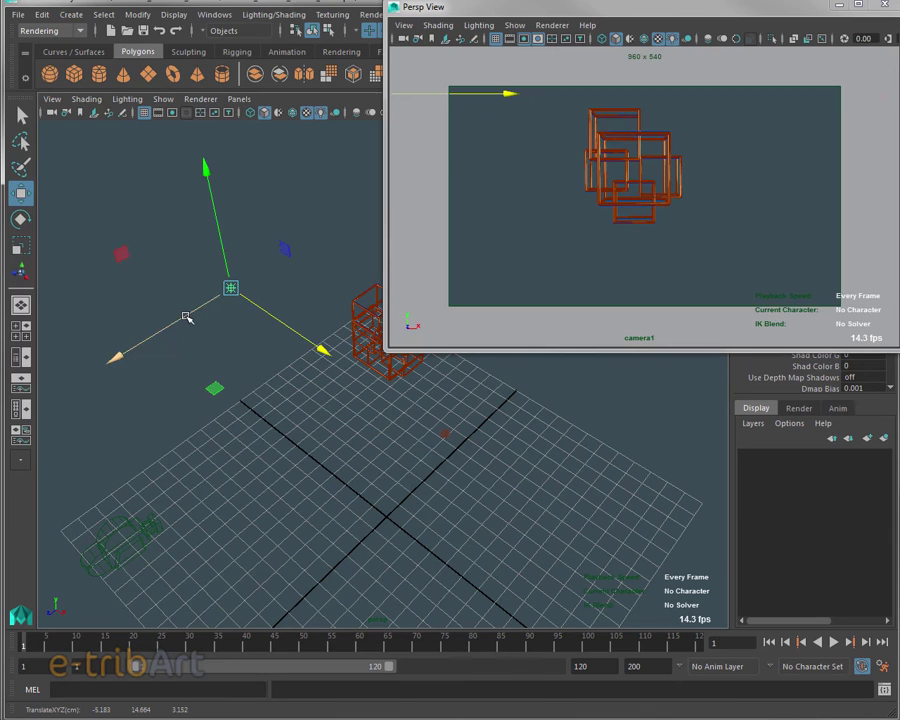
left_click_drag(186, 314, 400, 253)
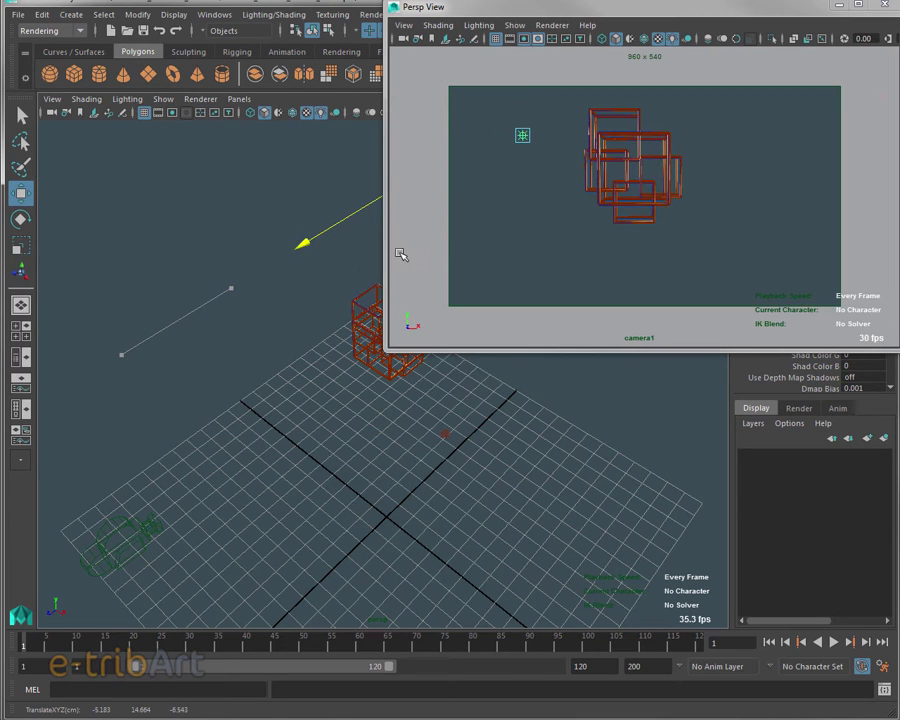
mouse_move(432, 430)
middle_mouse_down()
mouse_move(462, 454)
mouse_move(364, 491)
mouse_move(414, 464)
mouse_move(398, 474)
middle_mouse_up()
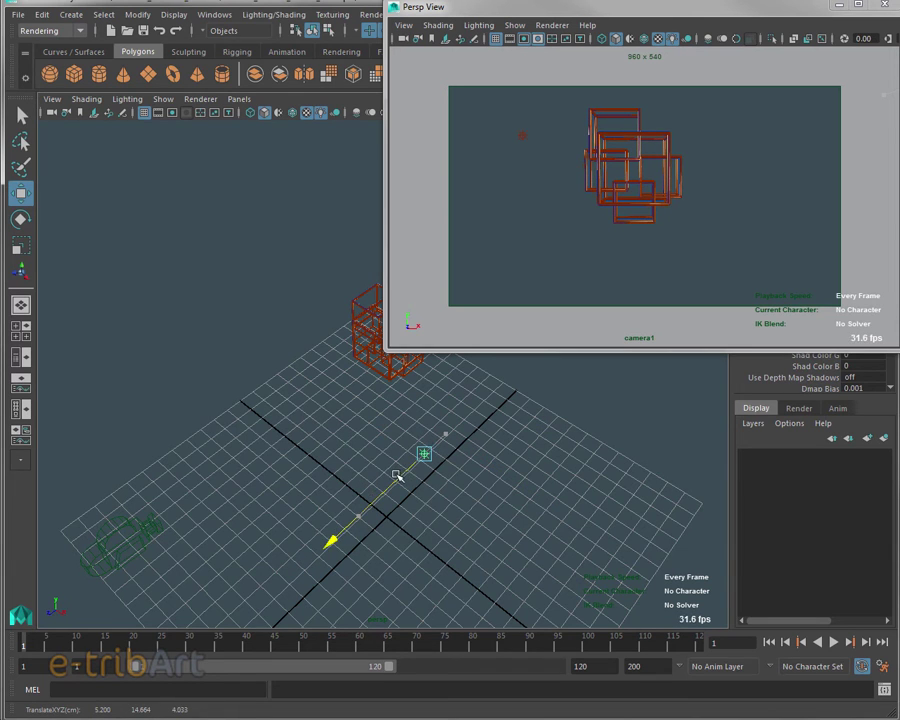
left_click_drag(513, 8, 899, 157)
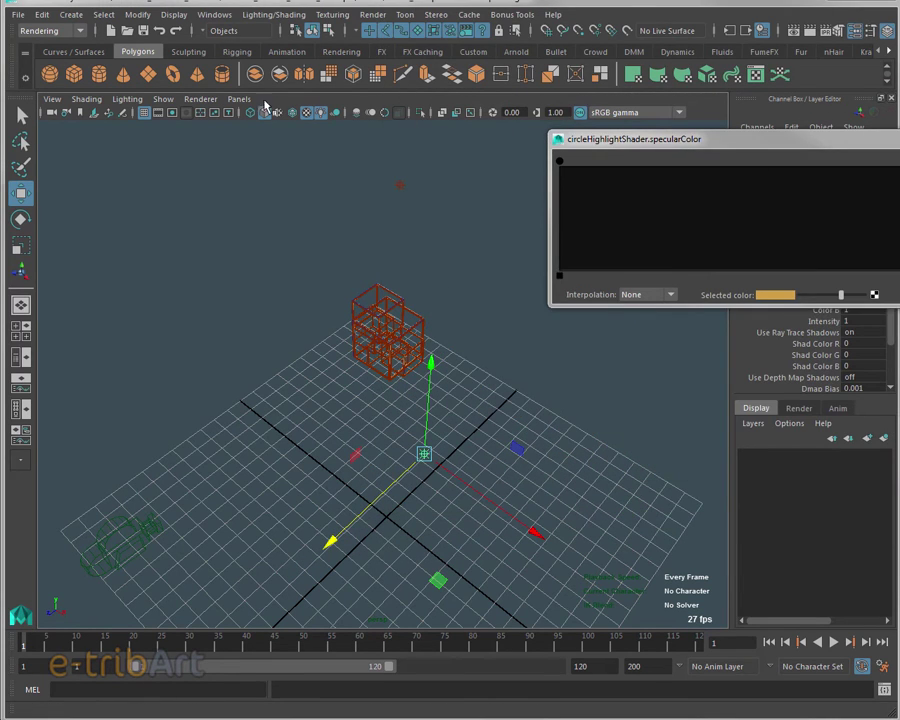
Step: Look through camera1 again and render the current frame with mental ray
left_click(239, 99)
left_click(402, 115)
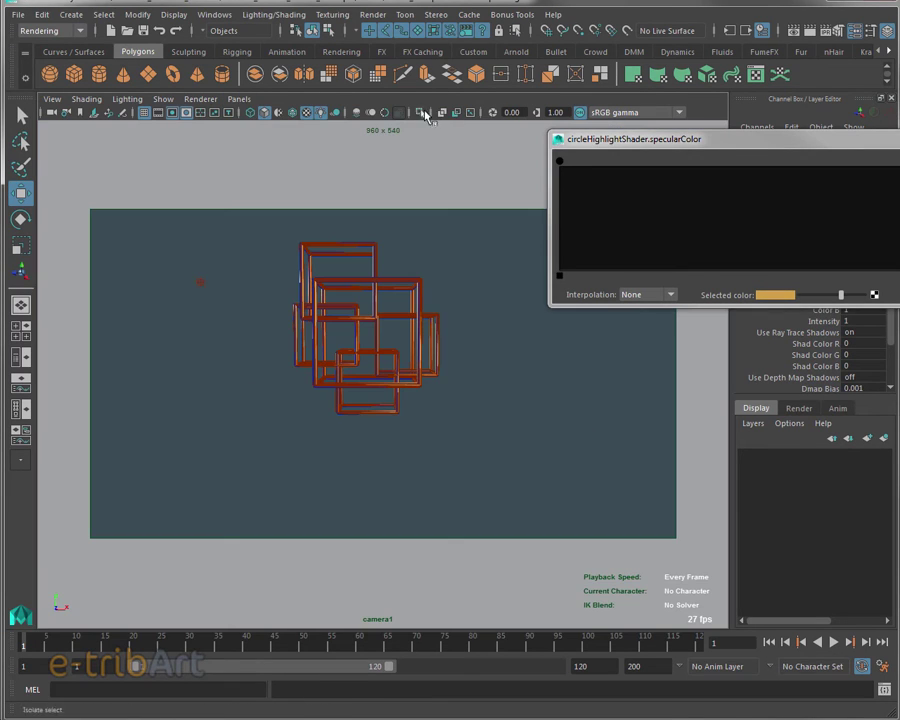
left_click(806, 32)
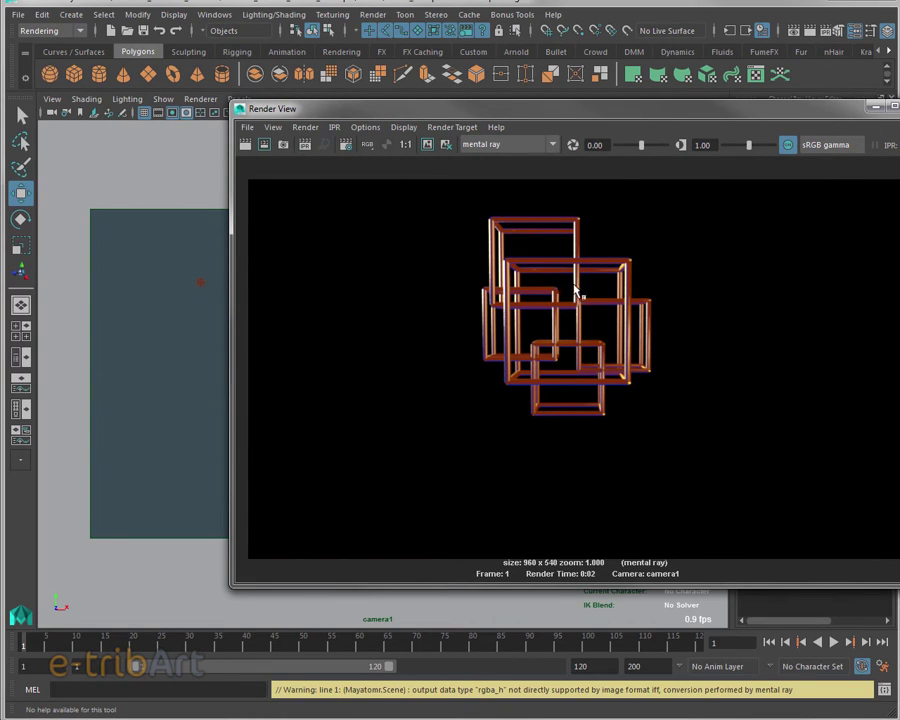
Step: Move the Render View window aside and close it
left_click_drag(716, 118, 654, 81)
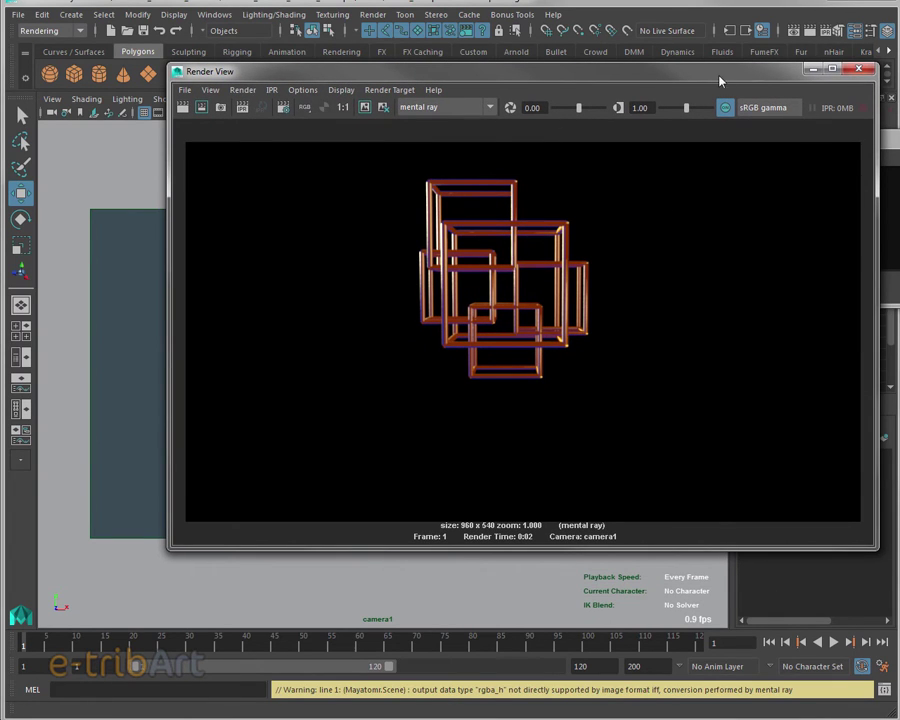
left_click_drag(703, 76, 657, 78)
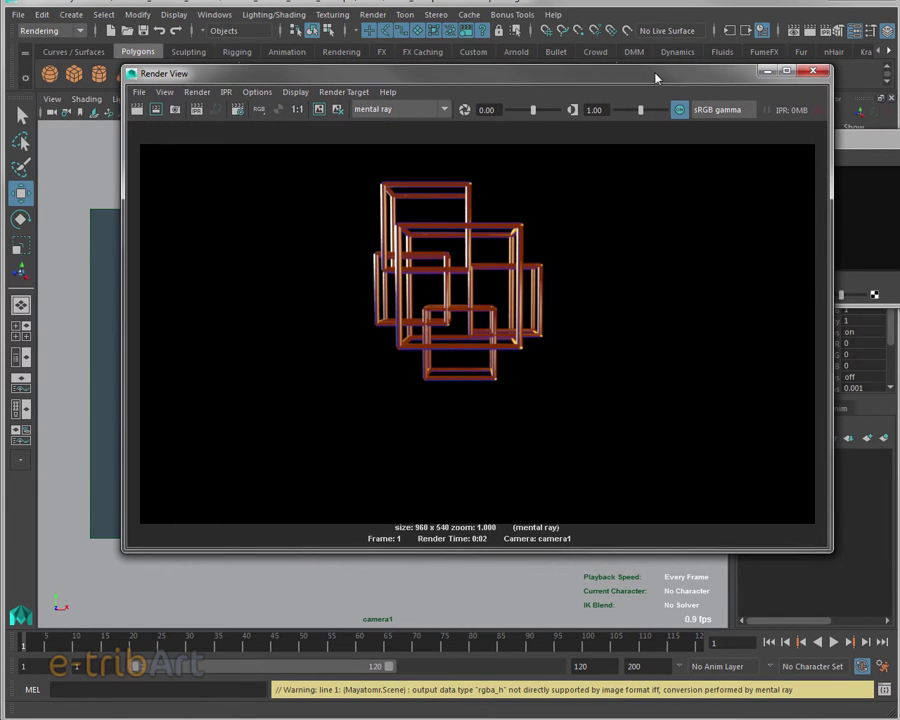
left_click(812, 72)
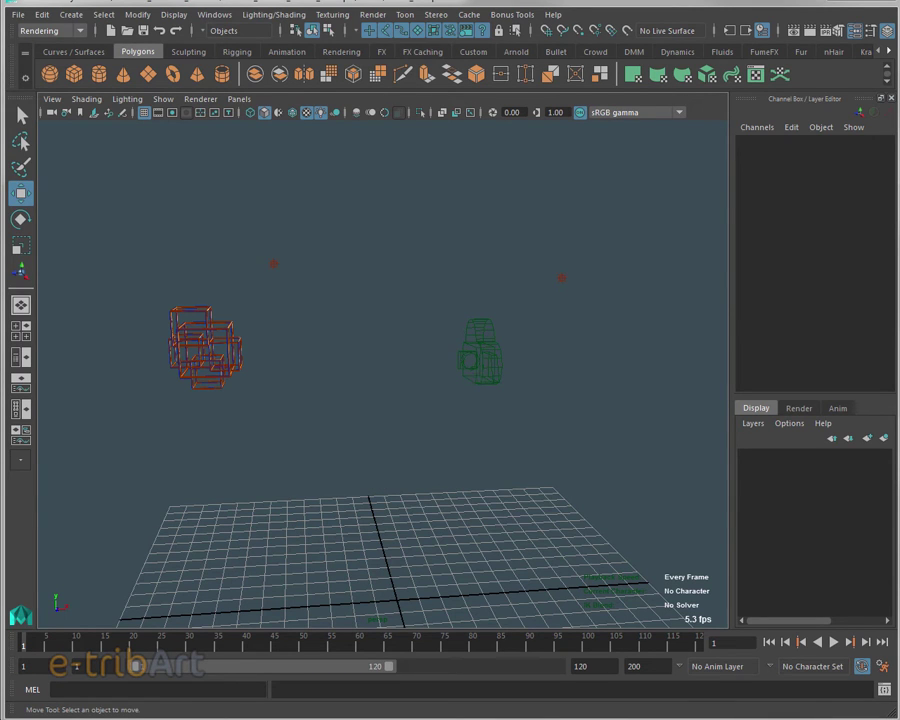
Step: Tear off a small floating camera1 view and orbit the perspective view around the cubes
left_click_drag(516, 66, 415, 2)
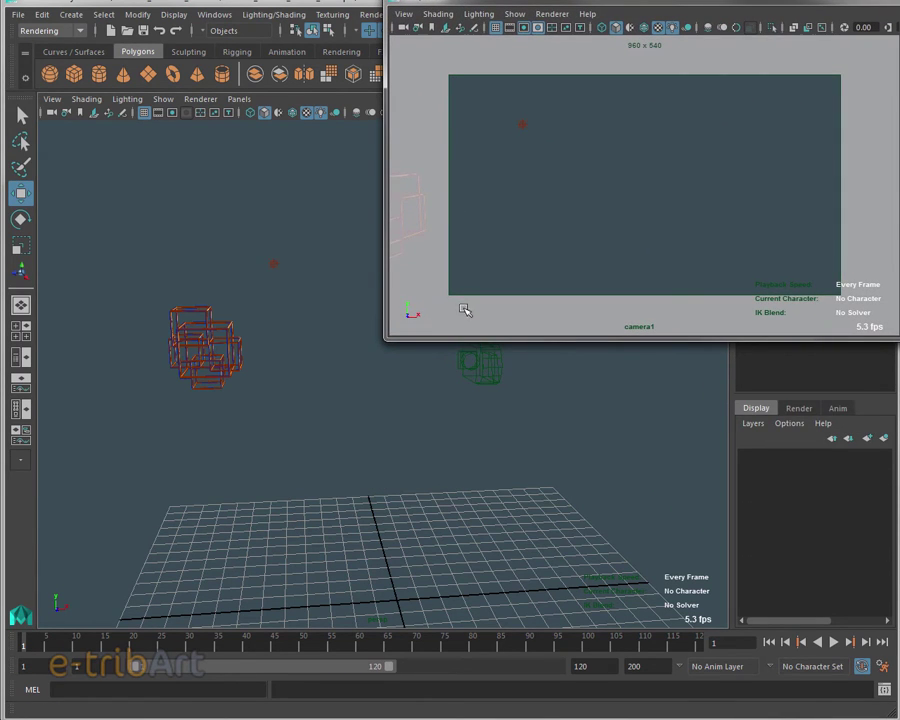
left_click_drag(474, 336, 474, 324)
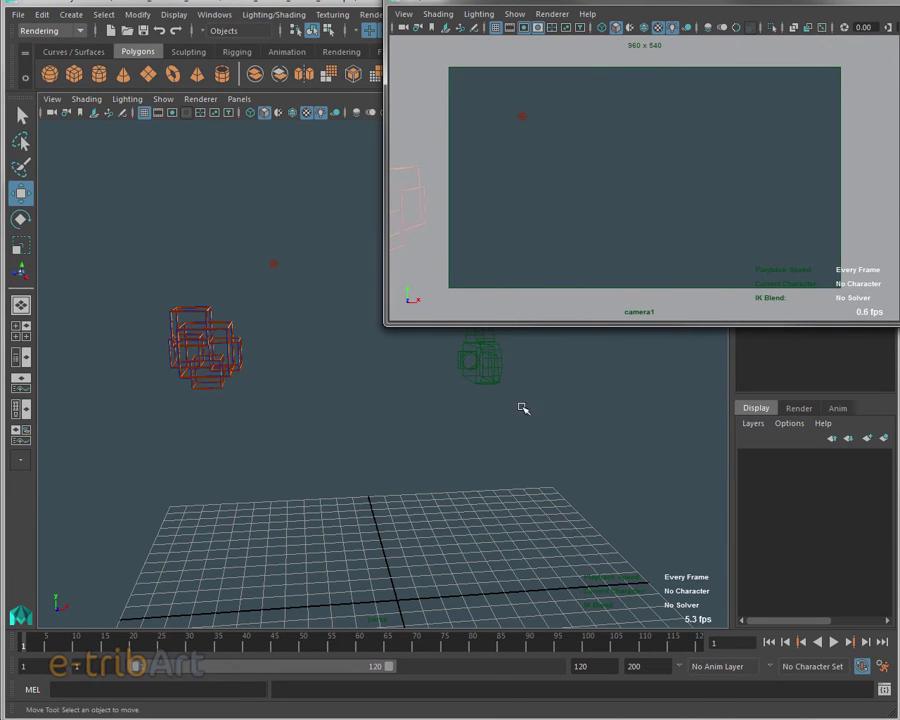
left_click_drag(471, 433, 450, 473, "alt")
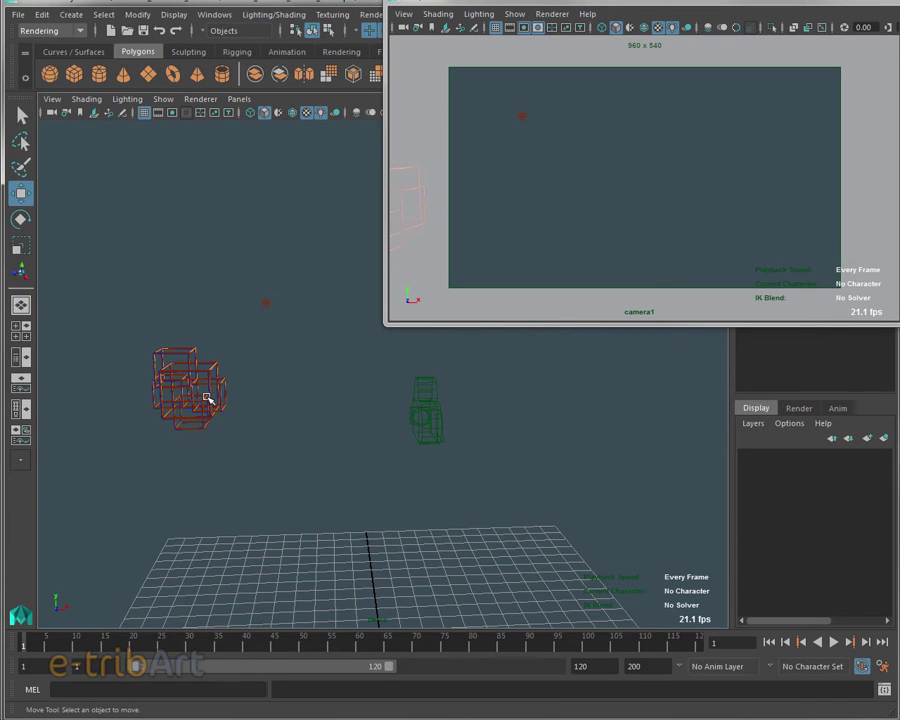
Step: Preview the animation, return to frame 1, and marquee-select the whole cube cluster
key("alt+v")
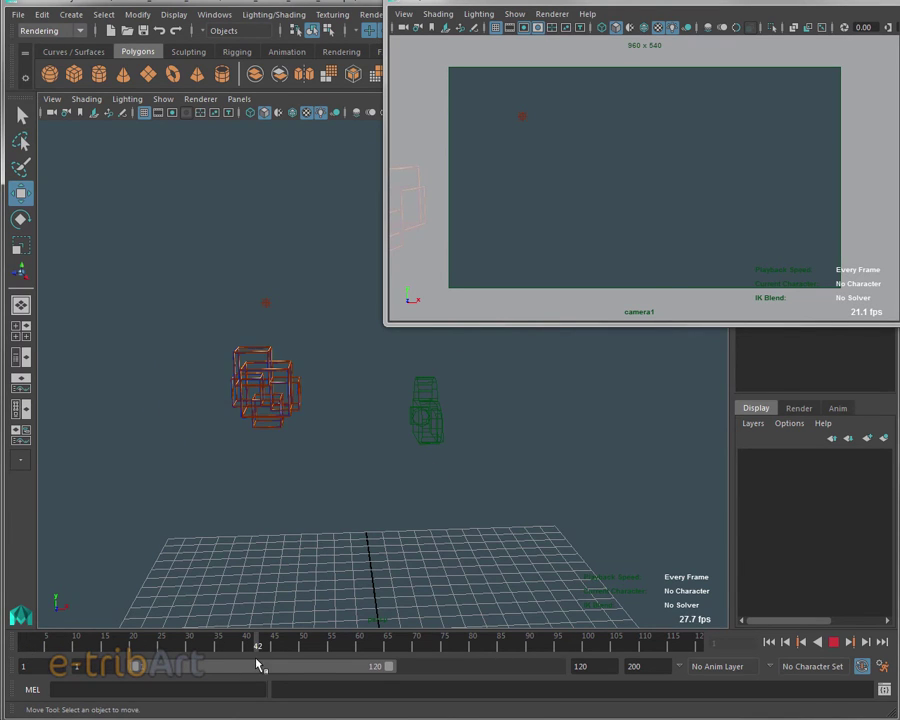
key("alt+v")
key("alt+shift+v")
left_click_drag(121, 306, 261, 448)
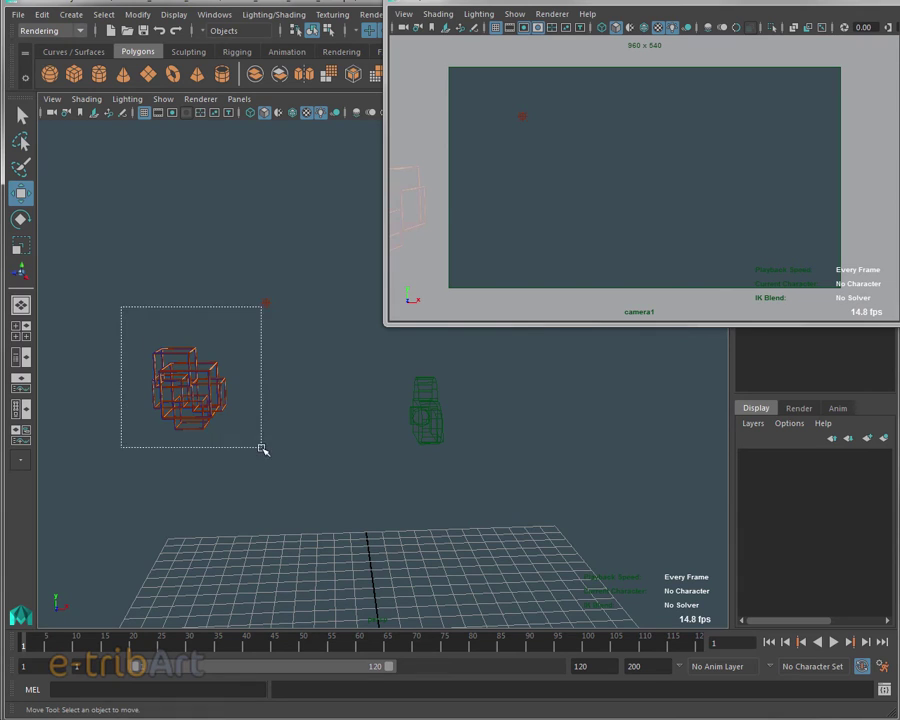
left_click_drag(630, 3, 420, 3)
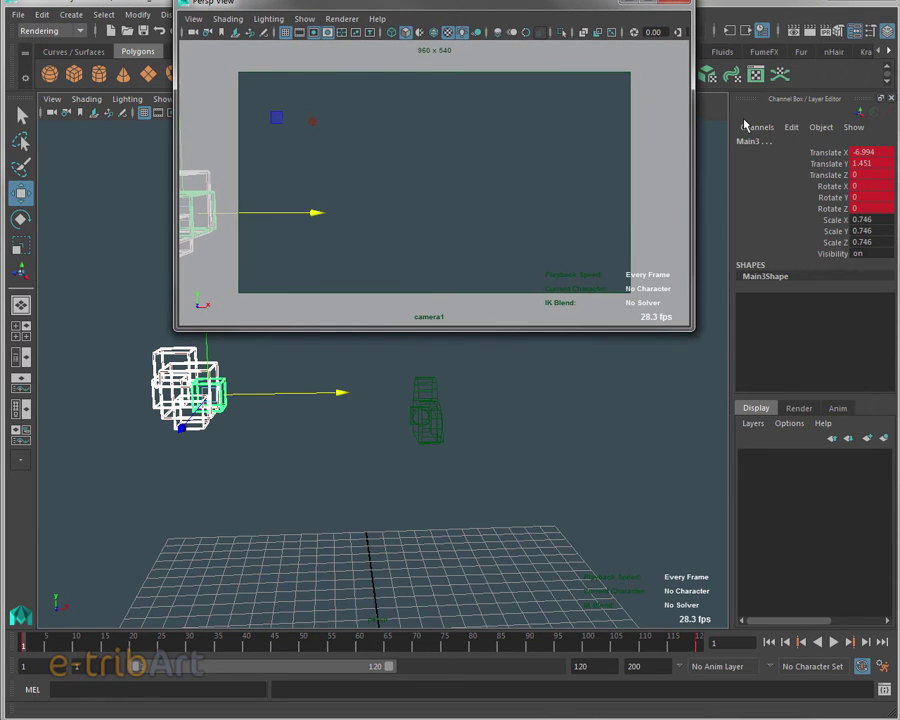
Step: Key the cluster's translate and rotate channels at frame 1 (Translate X -6.994)
left_click_drag(814, 152, 830, 208)
right_click(845, 213)
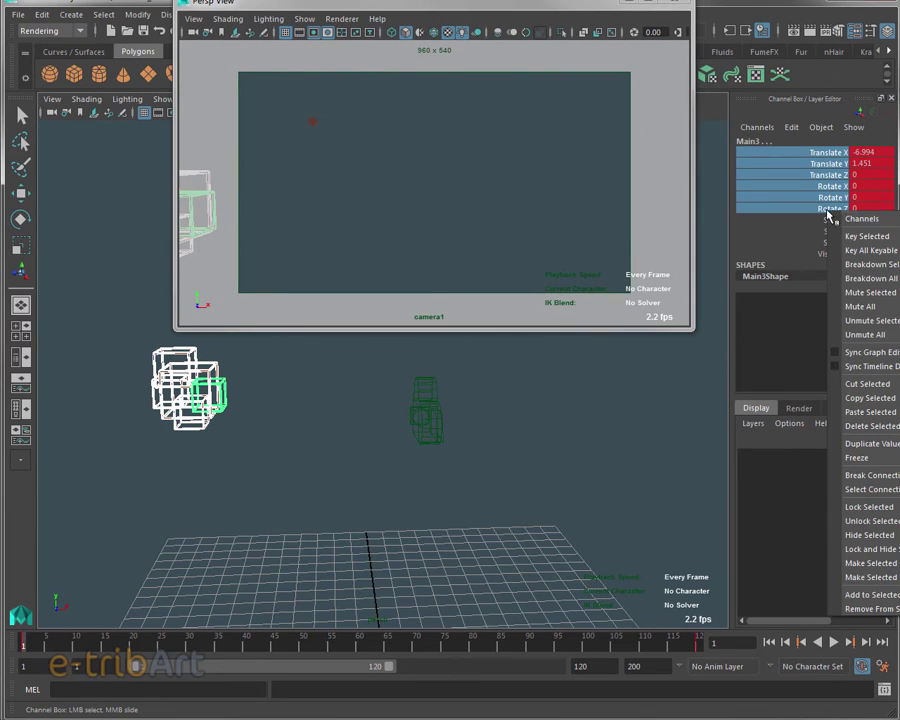
left_click(848, 237)
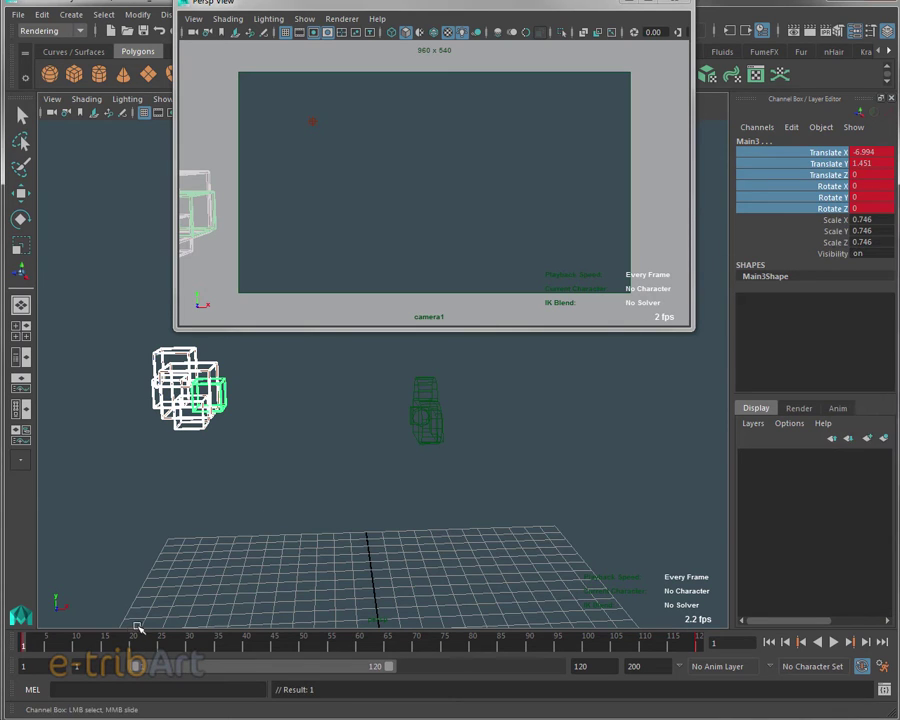
Step: At frame 120, key the cubes' new position at Translate X 4.208
left_click(29, 647)
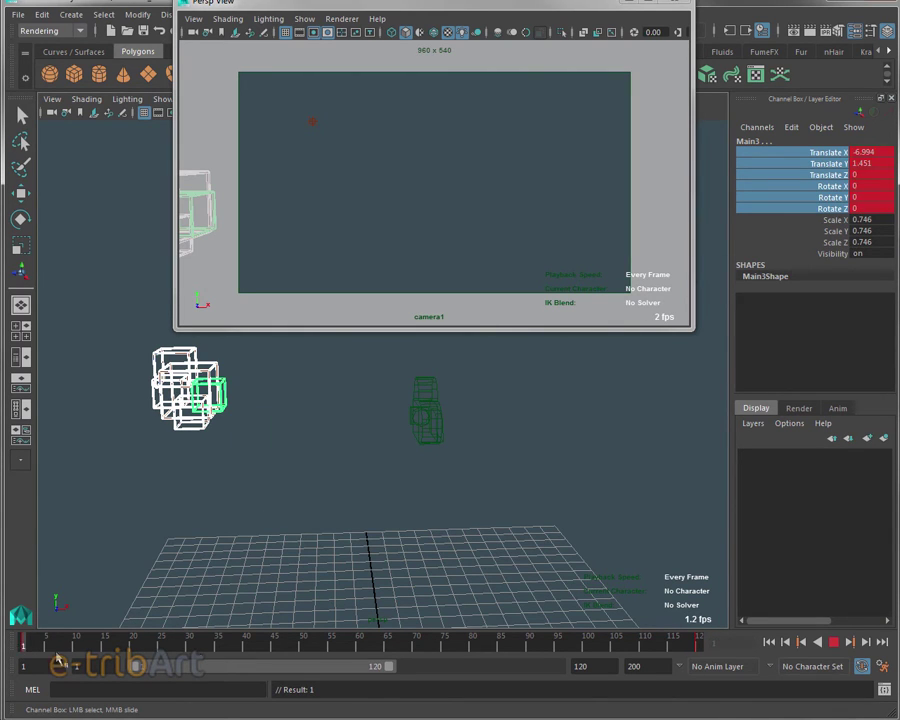
left_click_drag(29, 650, 744, 664)
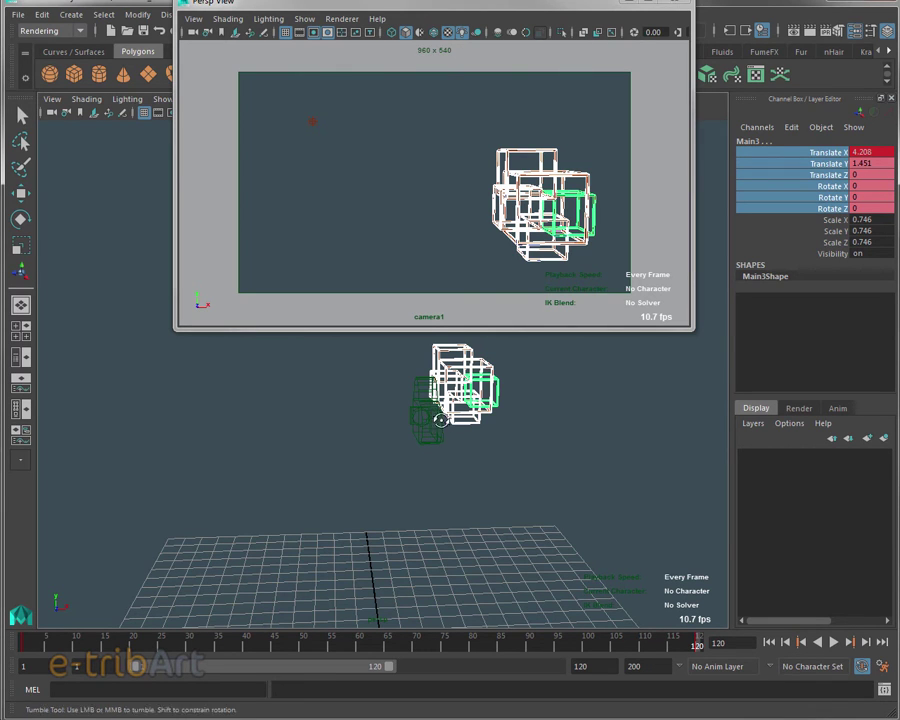
left_click_drag(438, 416, 425, 418, "alt")
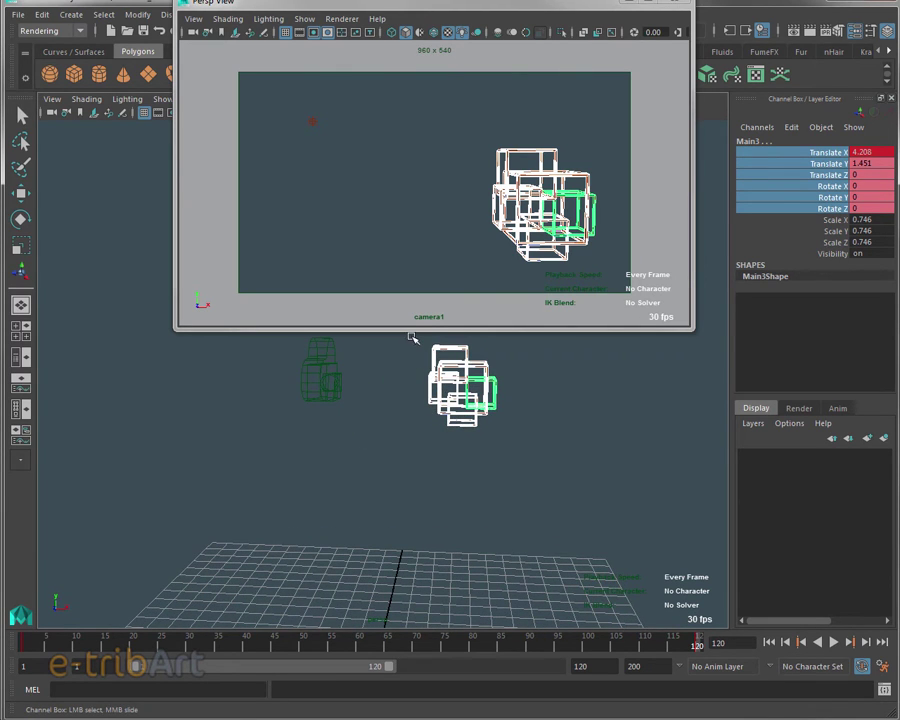
right_click(834, 153)
left_click(855, 176)
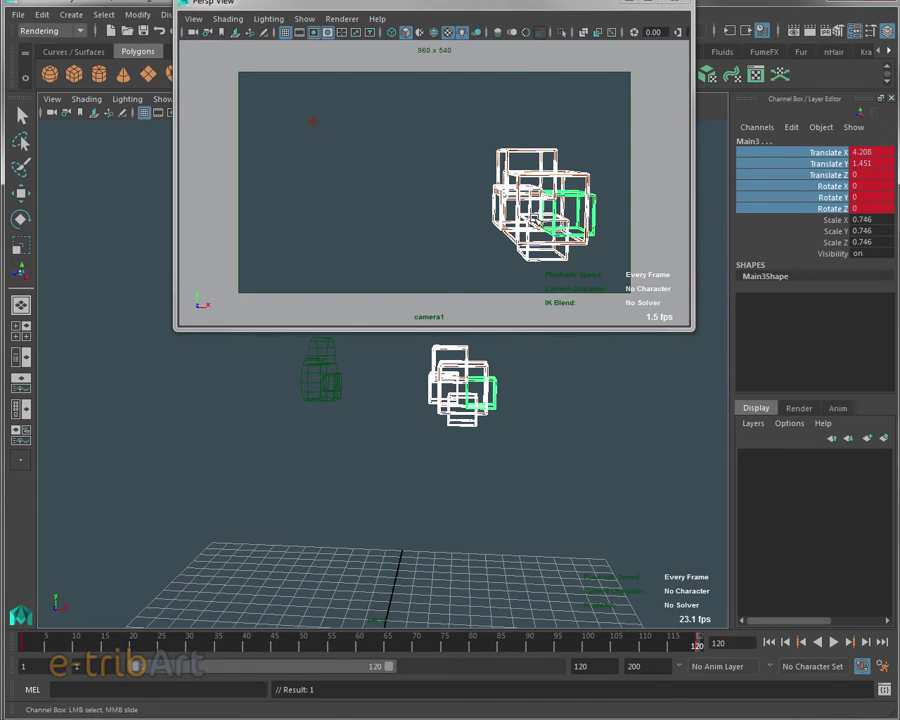
Step: Play back the fly-across animation and return to frame 1
key("alt+v")
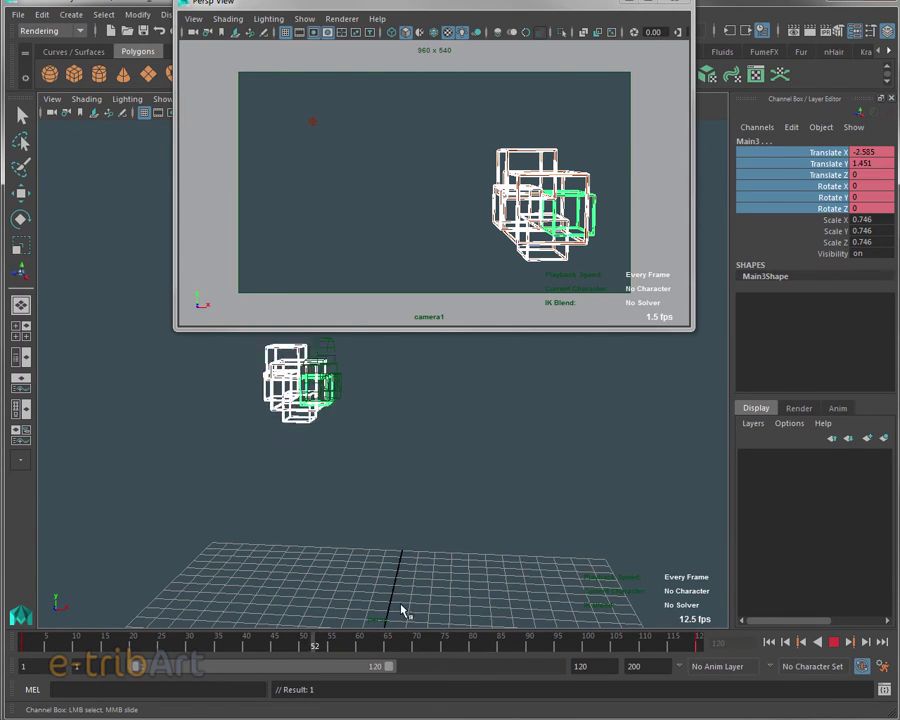
key("alt+v")
key("alt+shift+v")
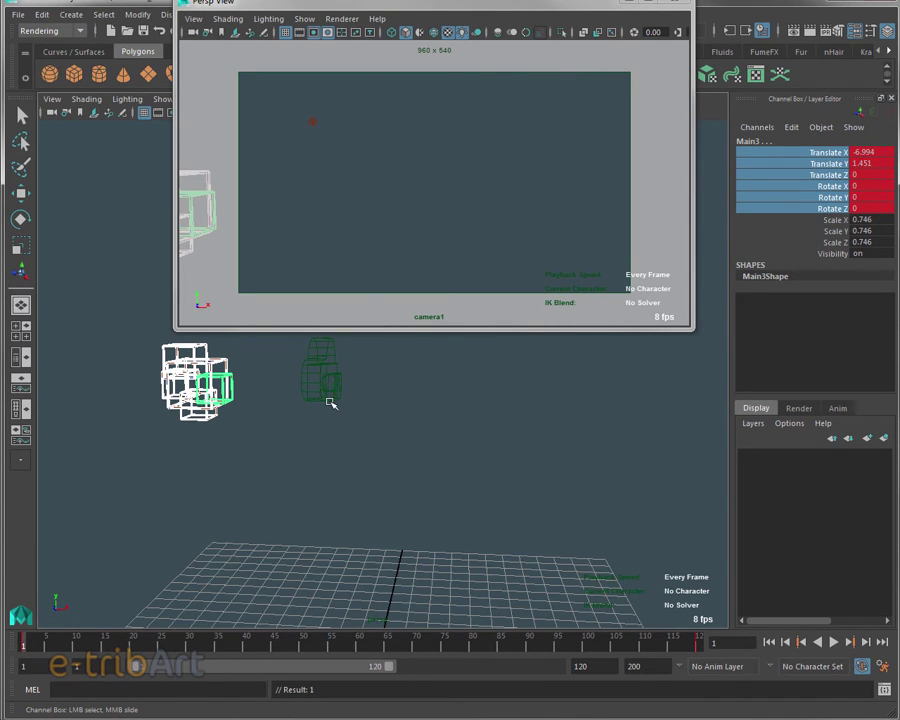
Step: Select the Main3 box and slide it further left along X with the Move tool
left_click_drag(330, 403, 392, 424, "alt")
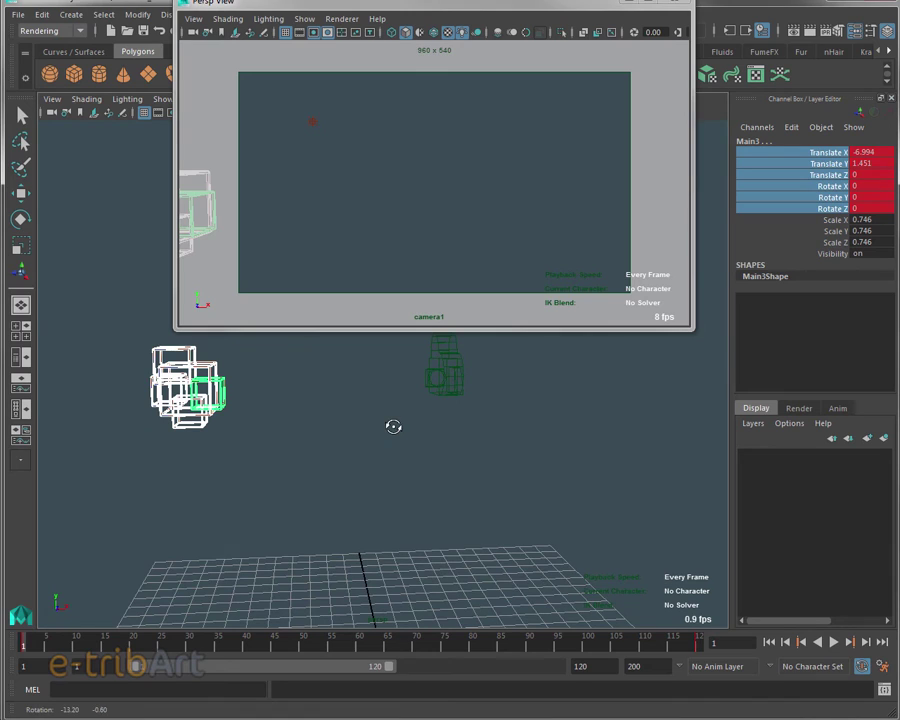
left_click(223, 422)
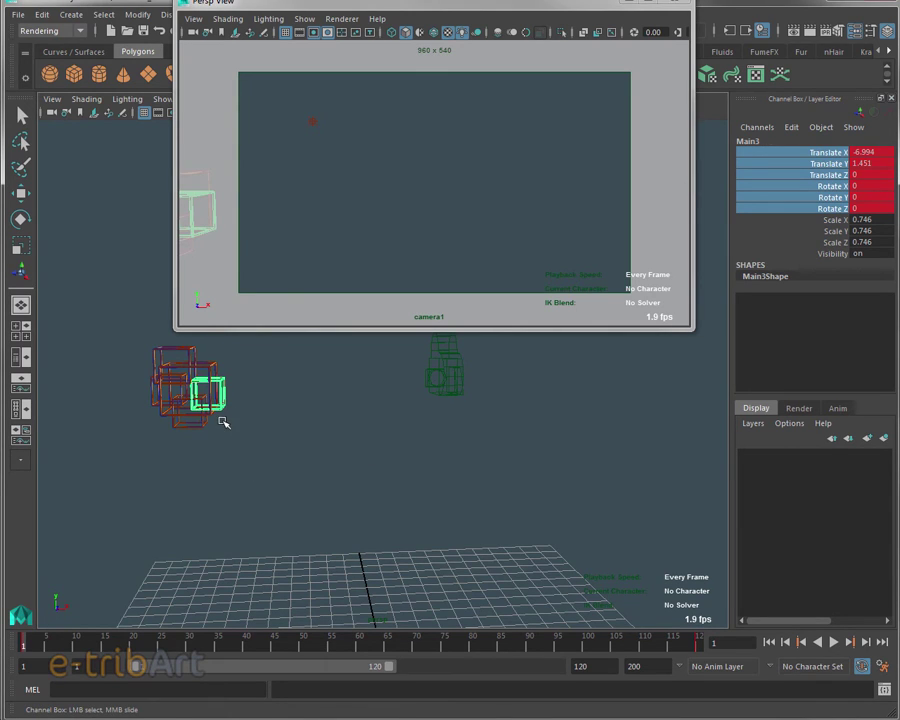
key("w")
left_click(340, 394)
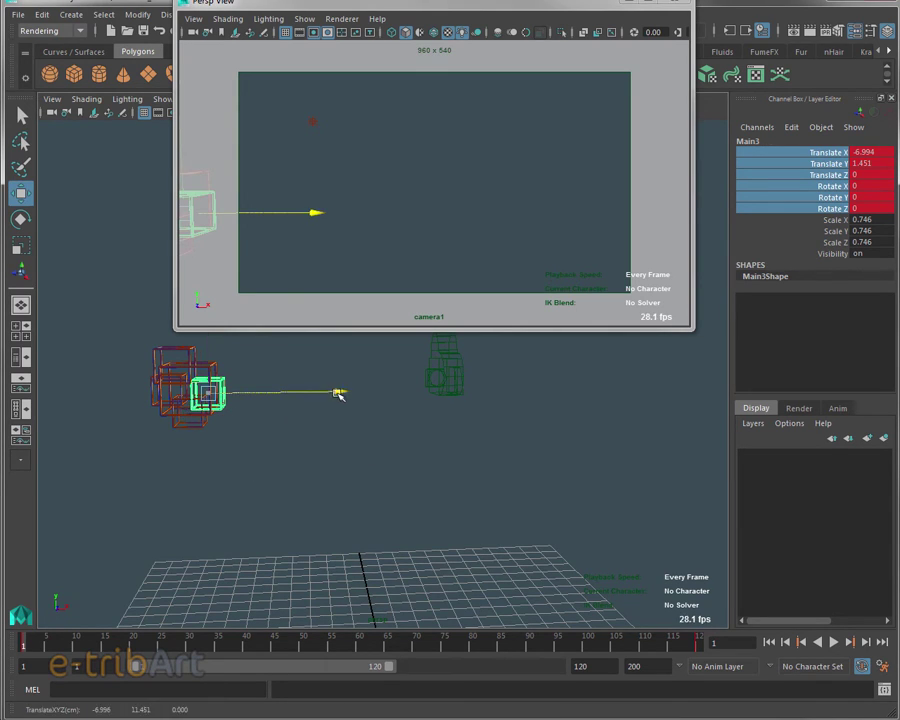
left_click_drag(340, 394, 166, 407)
Step: Play the animation, check the motion around frame 65, and go back to frame 1
key("alt+v")
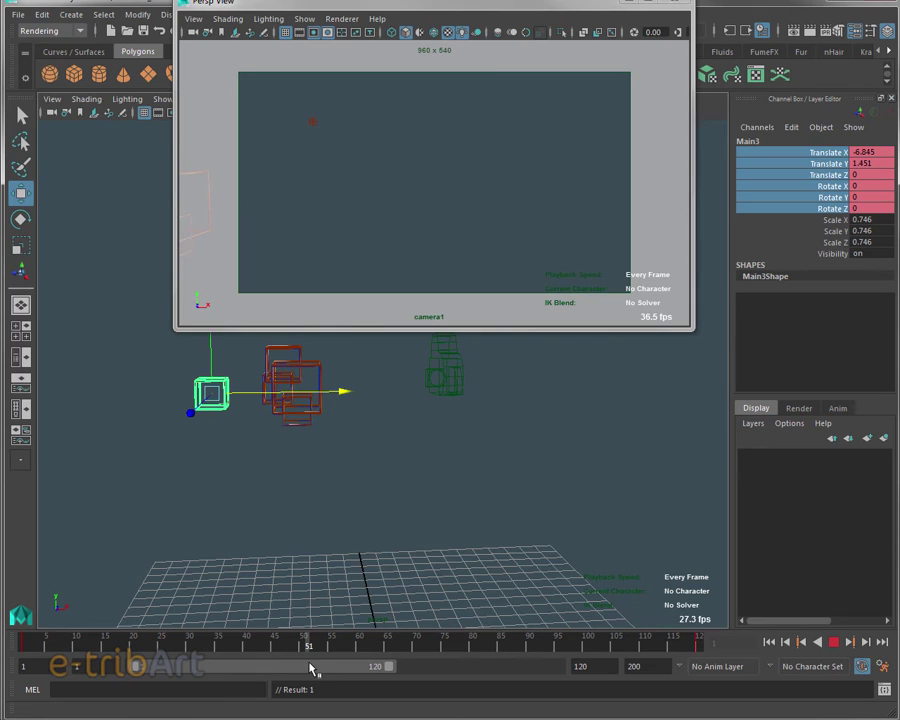
key("alt+v")
left_click_drag(306, 655, 490, 660)
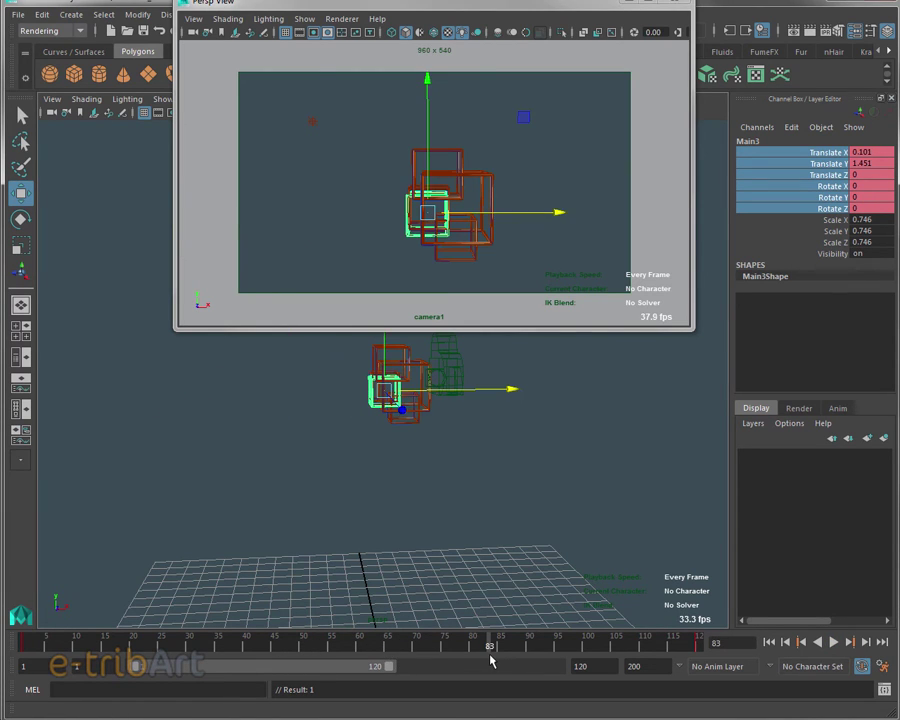
key("alt+v")
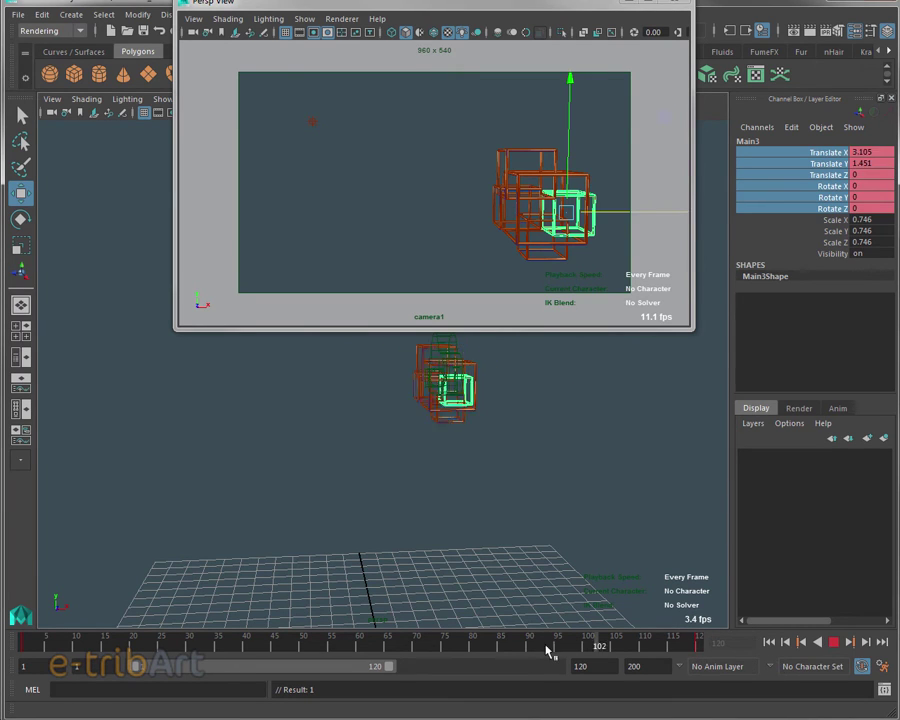
left_click_drag(546, 644, 20, 645)
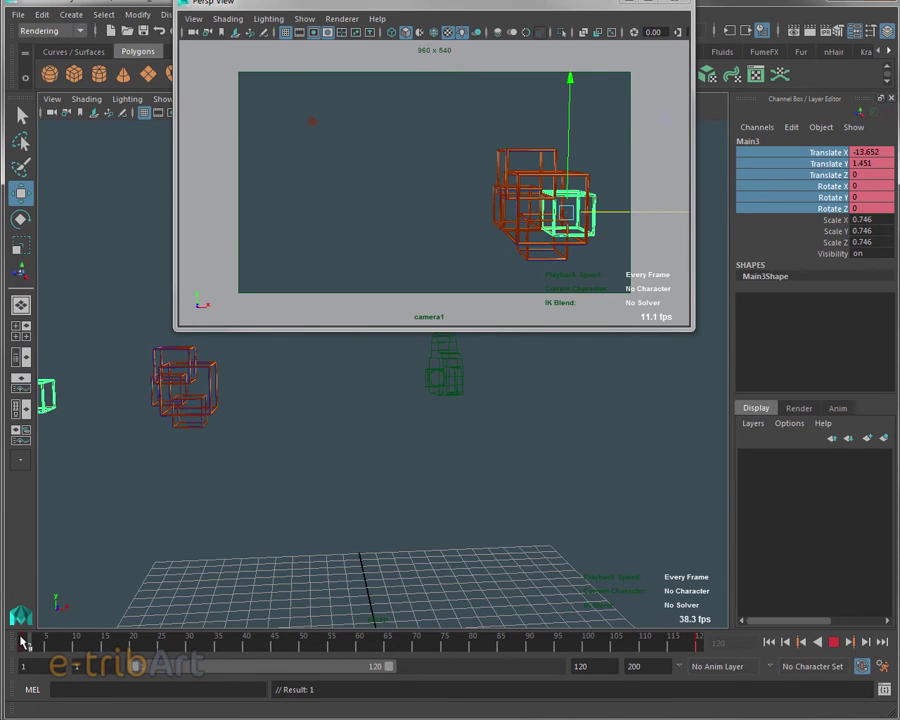
Step: Slide the Main1, Main, Main2 and small Main boxes along X
left_click(175, 364)
left_click_drag(310, 368, 186, 402)
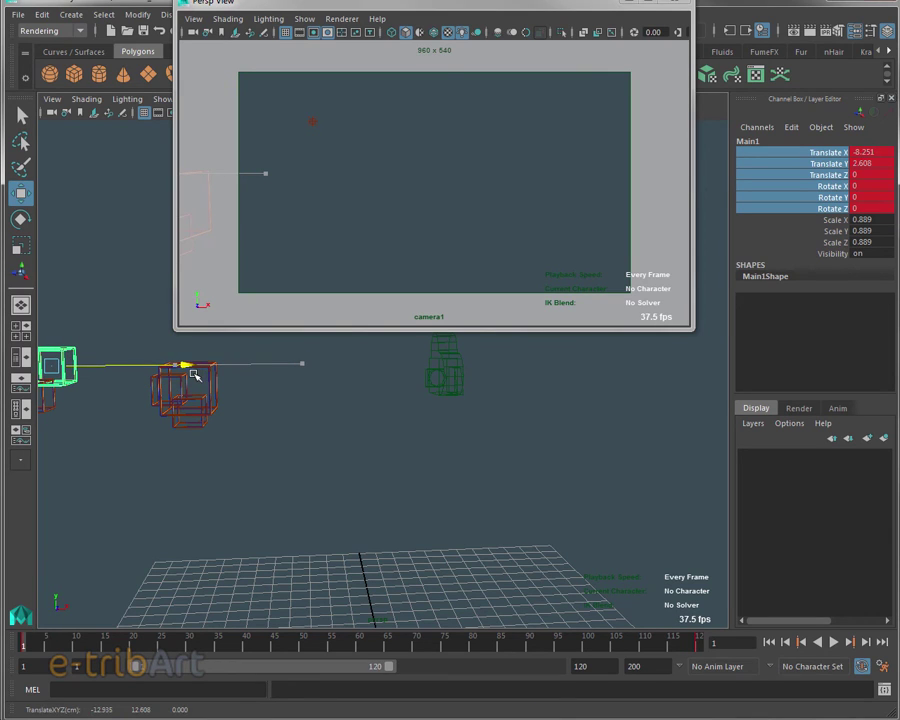
left_click(210, 376)
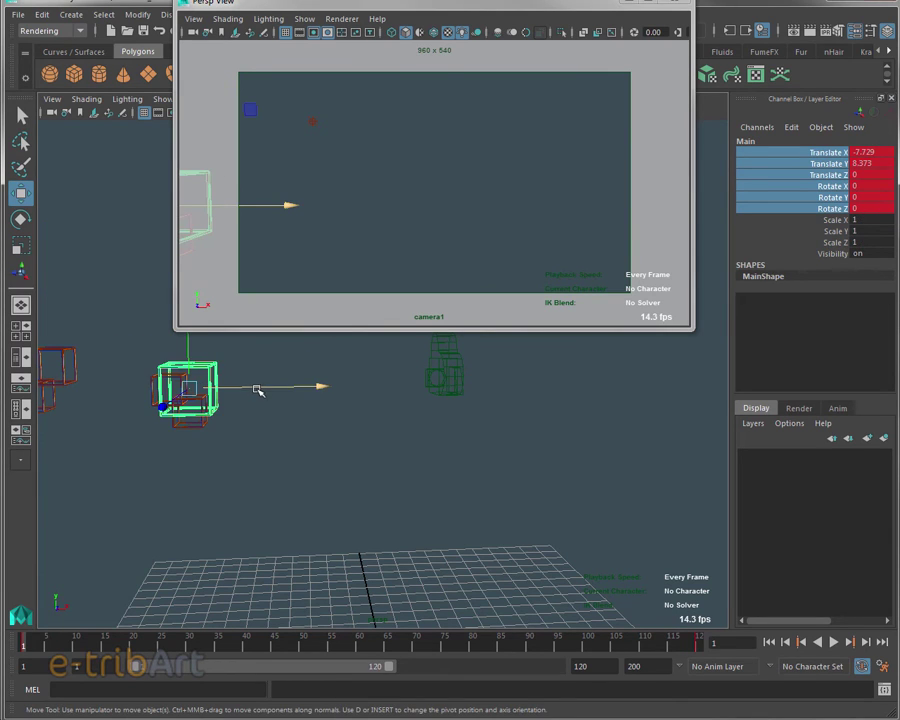
left_click_drag(257, 387, 163, 392)
left_click(170, 386)
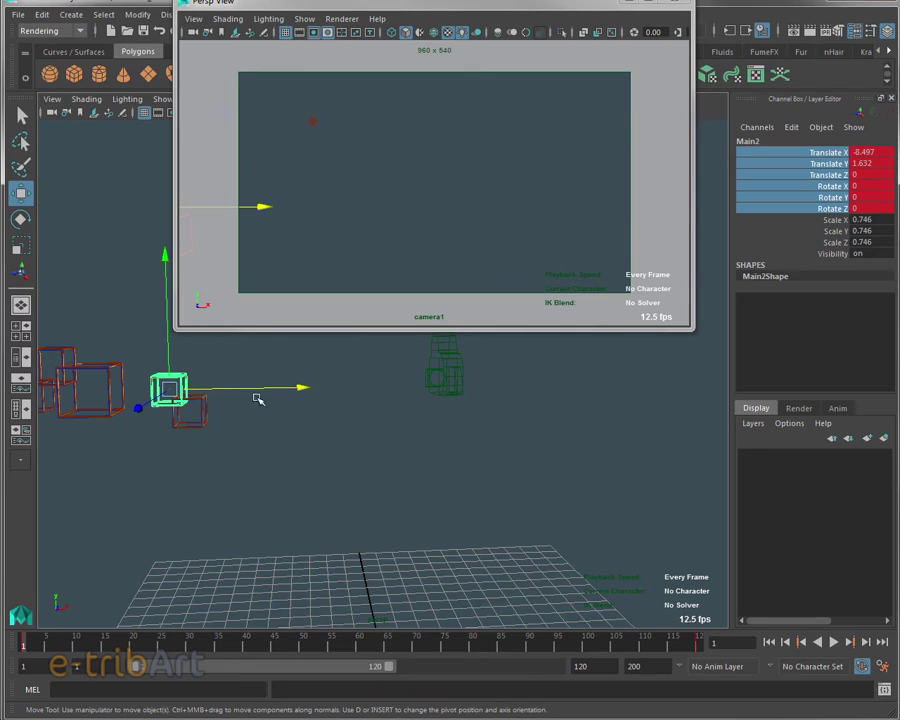
mouse_move(268, 388)
left_mouse_down()
mouse_move(212, 392)
mouse_move(209, 414)
left_mouse_up()
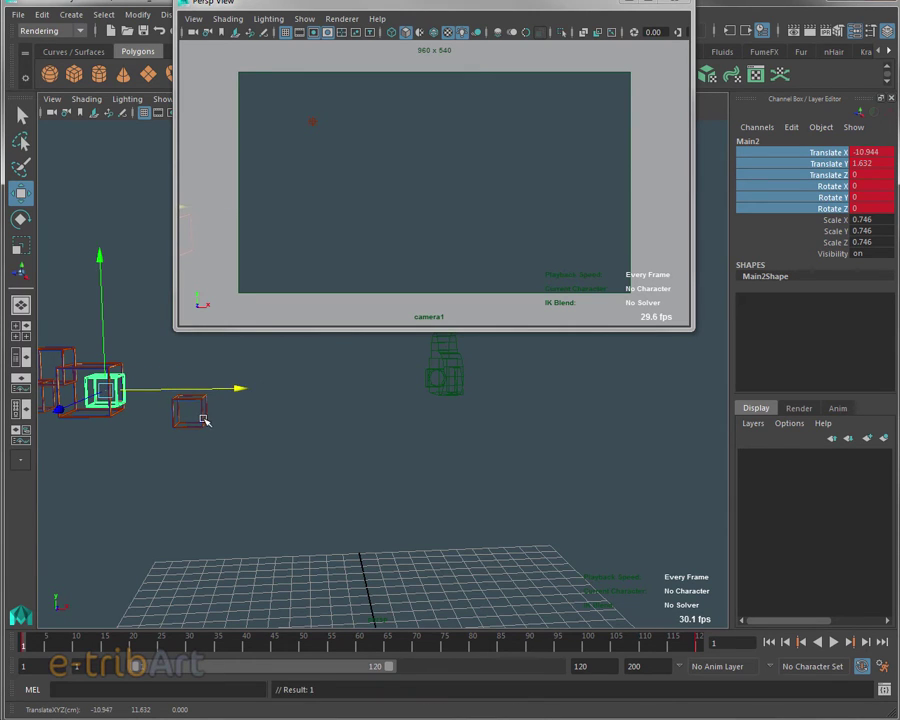
left_click(204, 420)
mouse_move(274, 408)
left_mouse_down()
mouse_move(179, 422)
mouse_move(300, 426)
left_mouse_up()
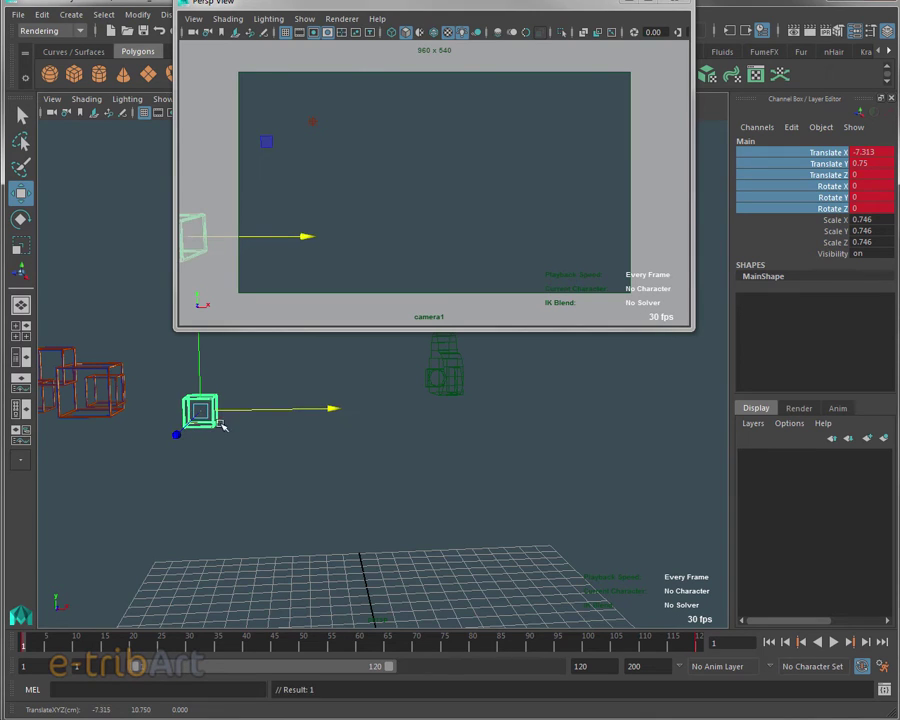
Step: Select the leftmost cube frame and slide it right along X toward the others
left_click(110, 410)
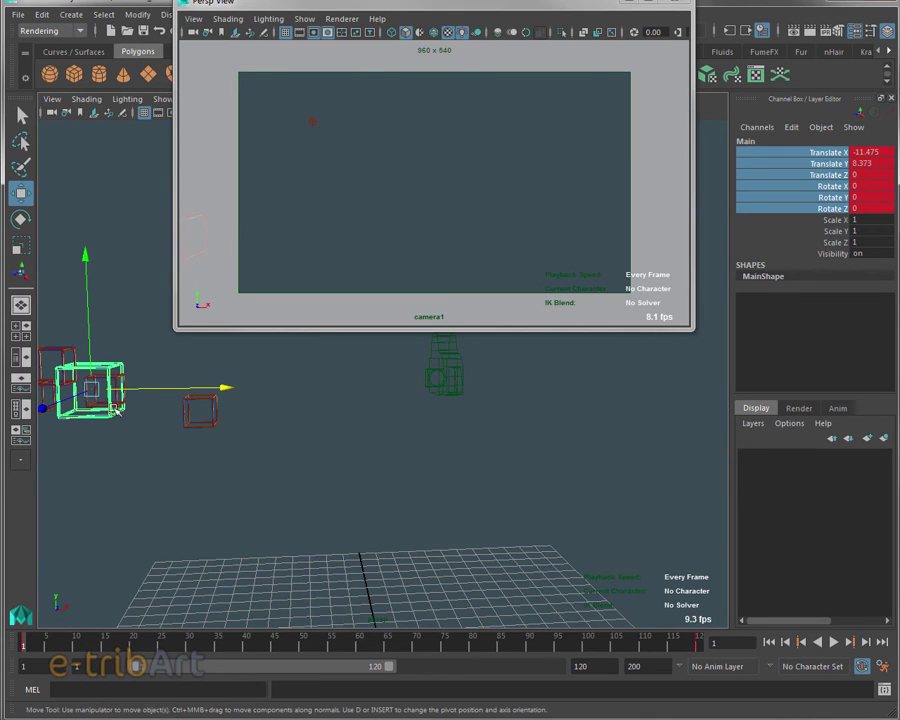
left_click(172, 391)
left_click(115, 402)
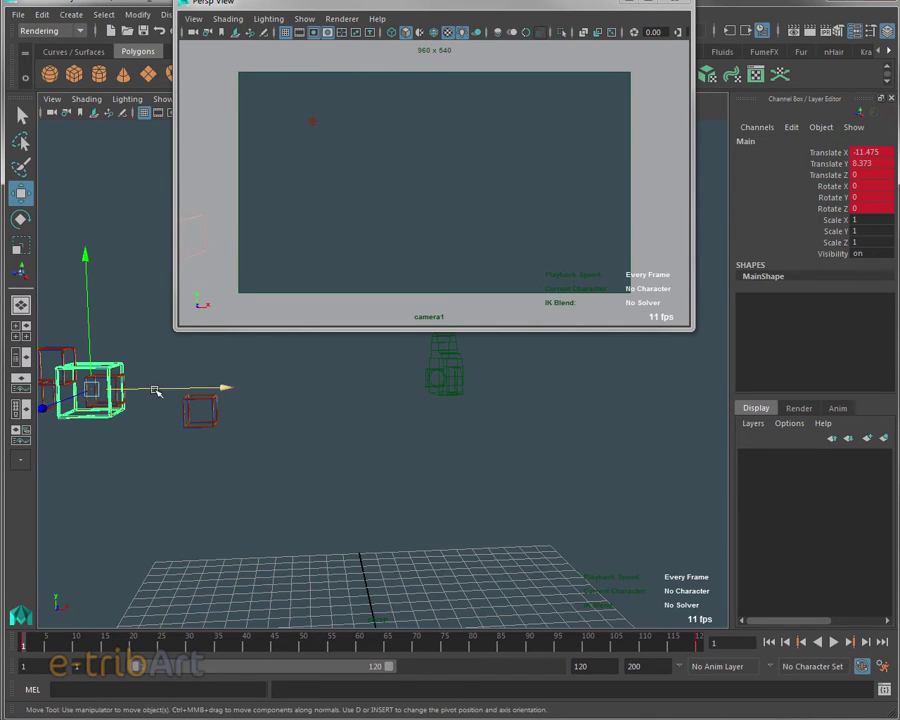
left_click_drag(155, 388, 200, 394)
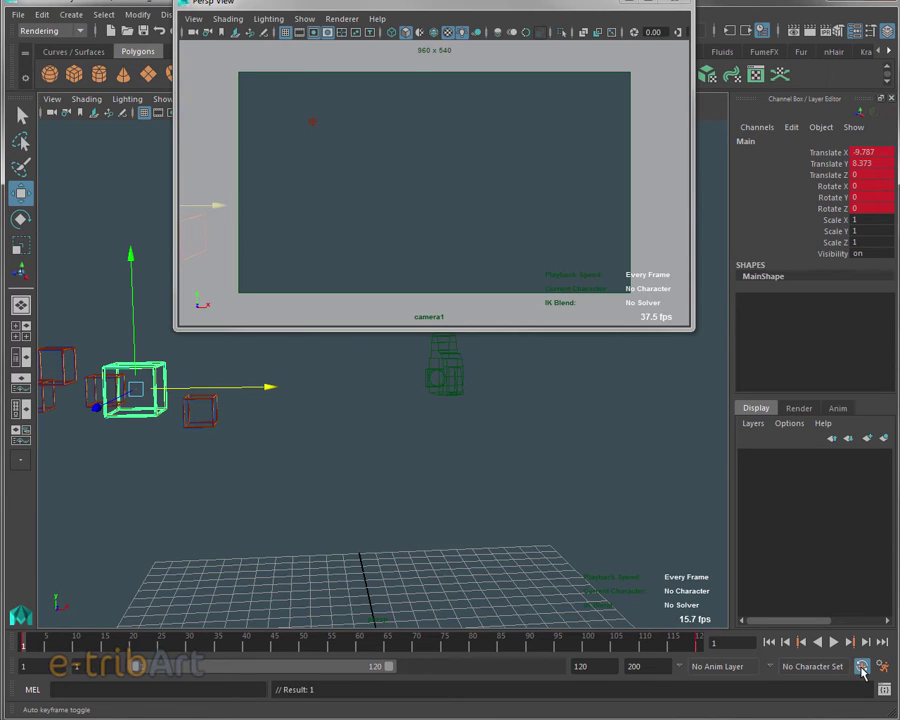
Step: Enable Auto Keyframe, play and stop the cube animation, then scrub back to an earlier frame
left_click(862, 667)
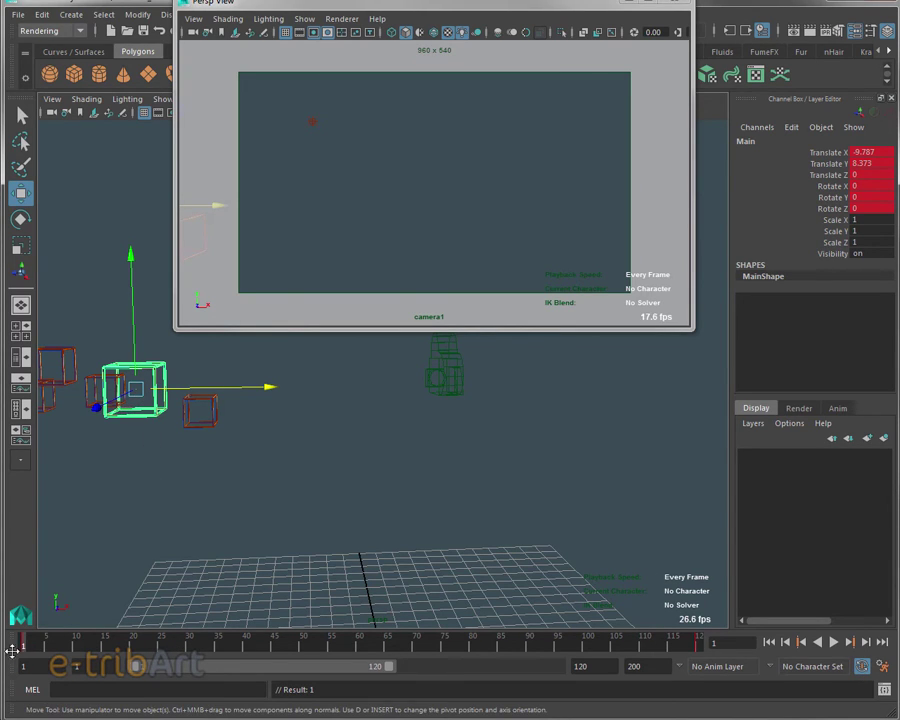
key("alt+v")
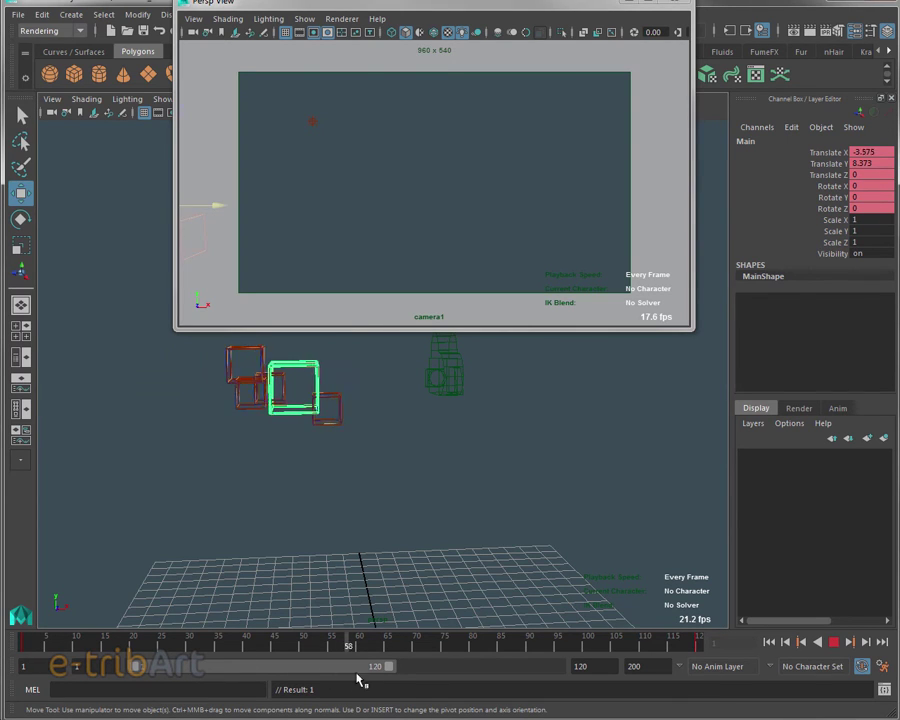
key("Escape")
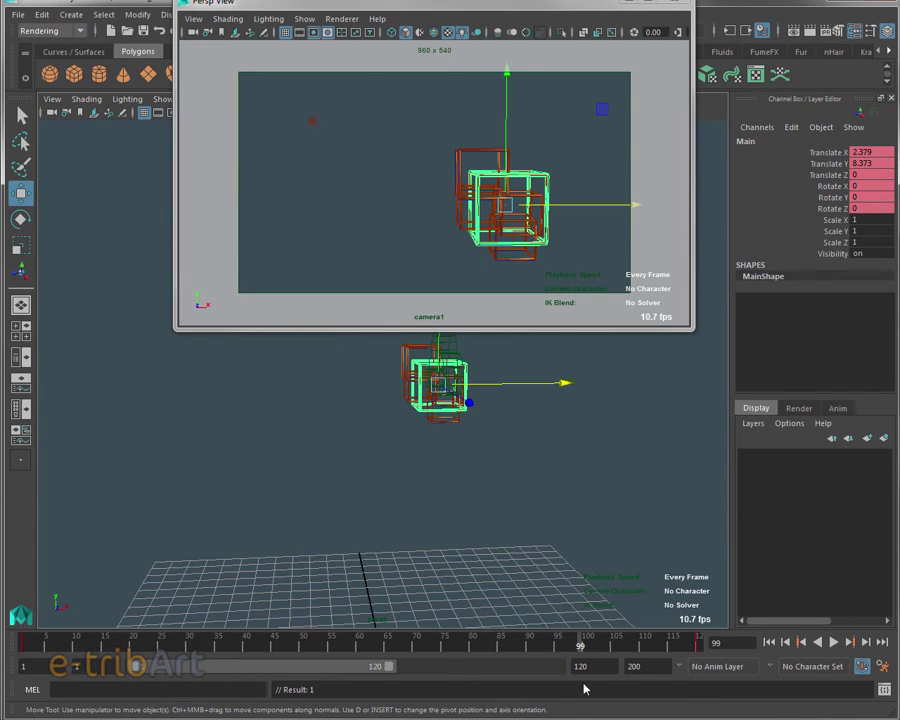
mouse_move(310, 645)
left_mouse_down()
mouse_move(478, 639)
mouse_move(705, 650)
mouse_move(360, 642)
left_mouse_up()
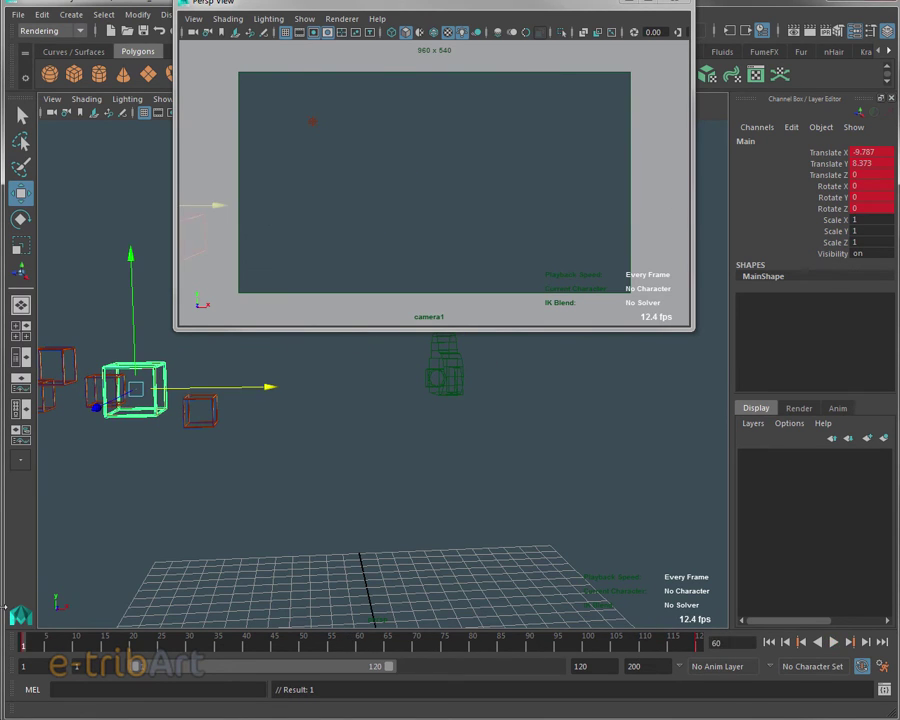
Step: At frame 1, shift cubes Main1, Main2 and Main to new X positions, then select the large frame
key("alt+shift+v")
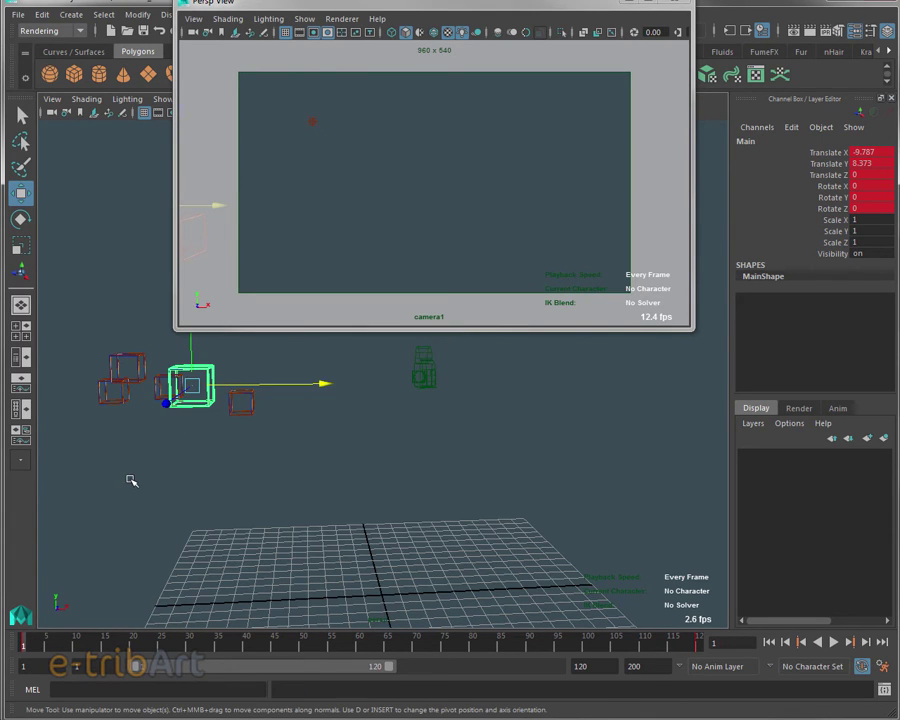
left_click_drag(131, 481, 153, 476, "alt")
left_click(107, 371)
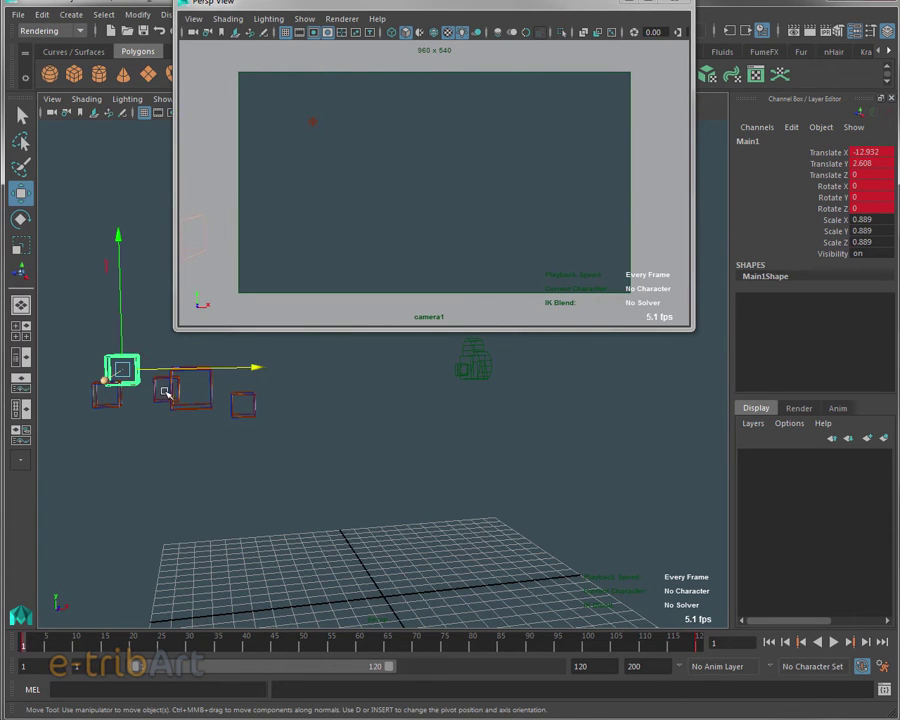
mouse_move(262, 366)
left_mouse_down()
mouse_move(167, 372)
mouse_move(159, 403)
mouse_move(386, 384)
left_mouse_up()
left_click(160, 392)
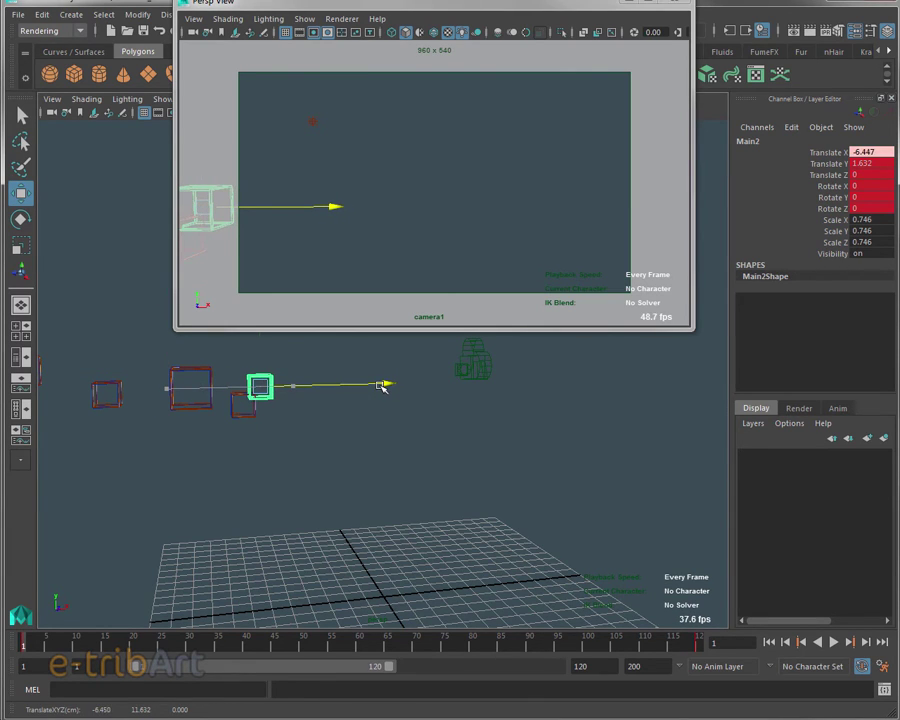
left_click(243, 419)
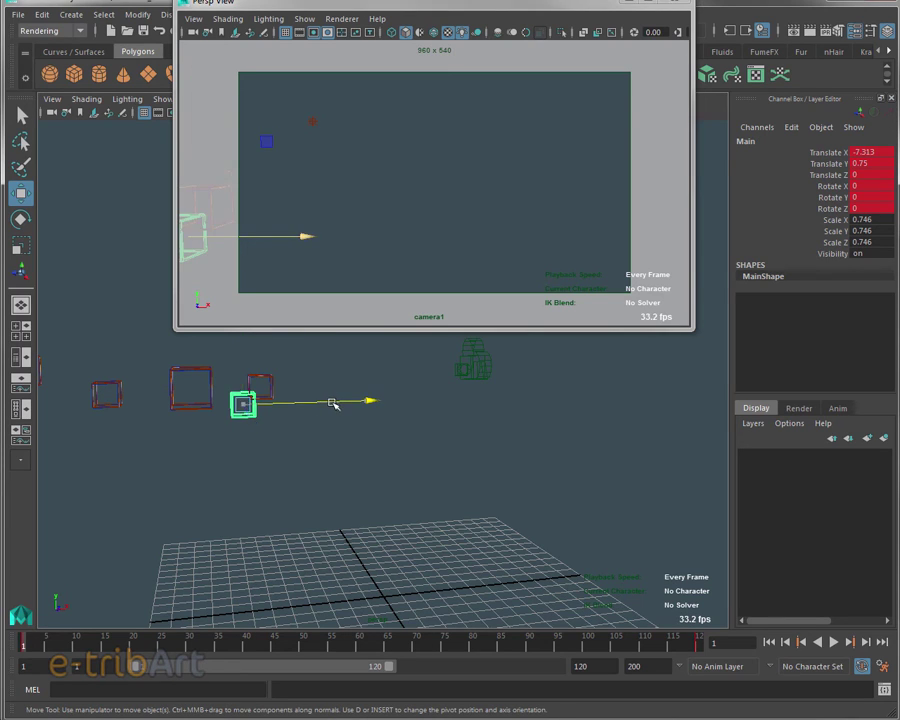
left_click_drag(333, 402, 116, 390)
left_click(211, 384)
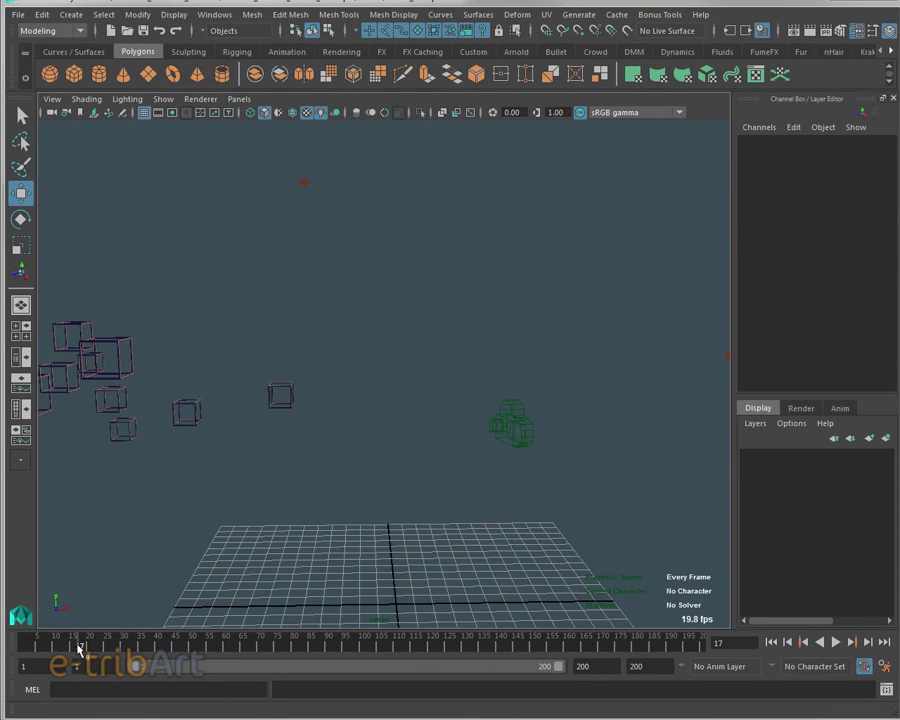
Step: Scrub forward, place the camera1 view window at the top, and play from frame 74
left_click_drag(78, 644, 273, 647)
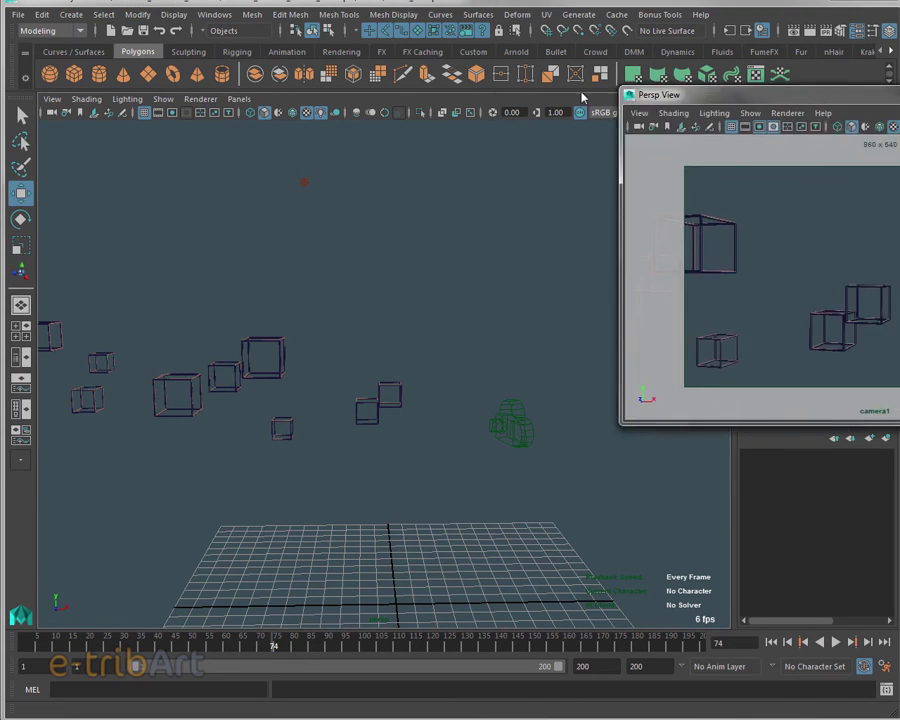
mouse_move(680, 94)
left_mouse_down()
mouse_move(400, 3)
mouse_move(423, 6)
left_mouse_up()
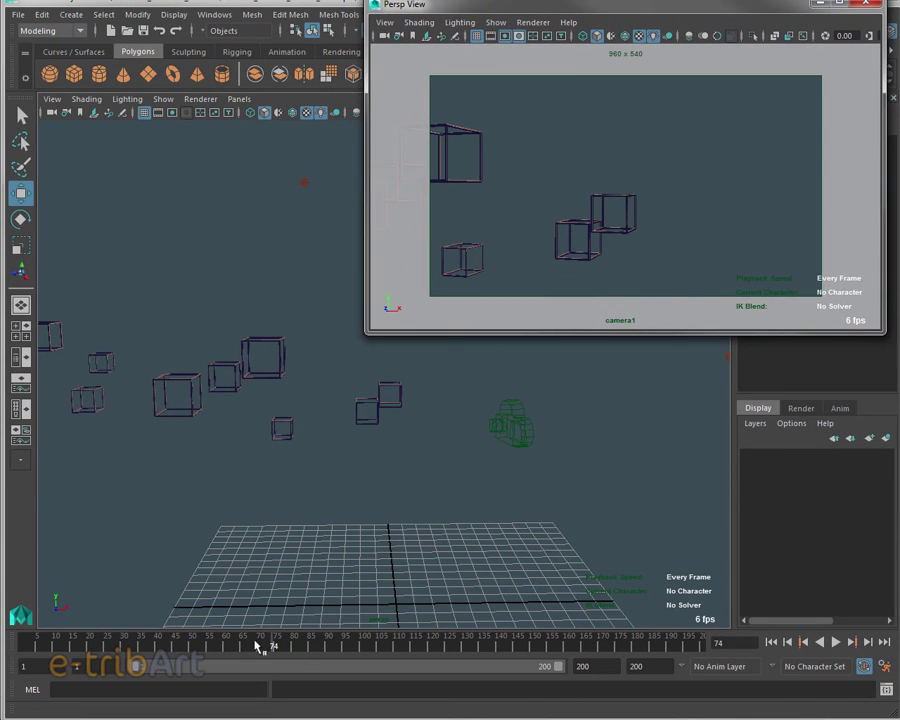
key("alt+v")
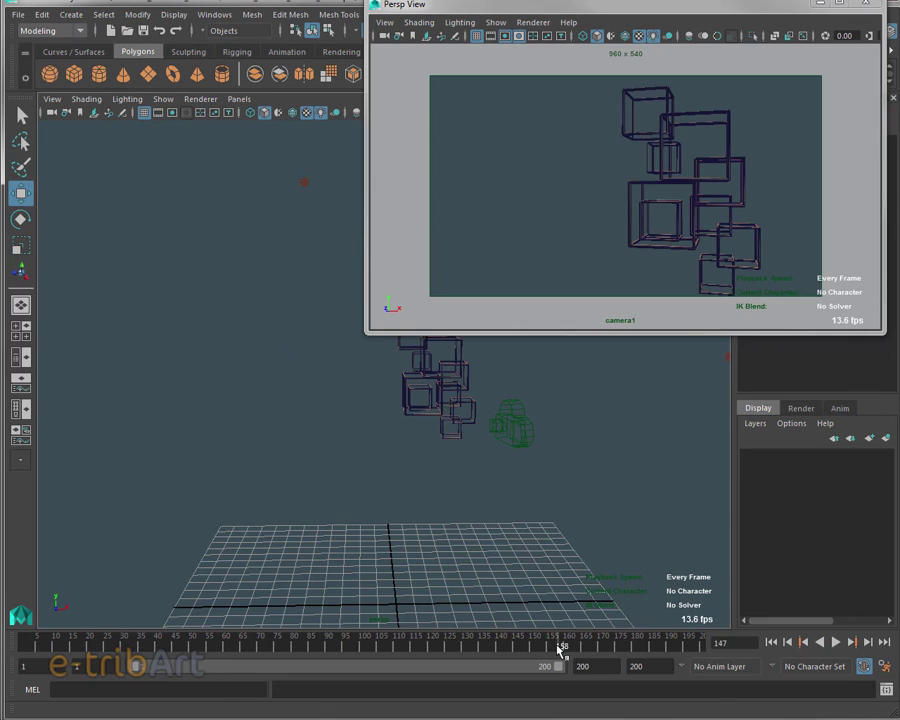
Step: Scrub through the 200-frame timeline, checking frames 109 and 200, and stop on frame 133
left_click_drag(602, 648, 695, 646)
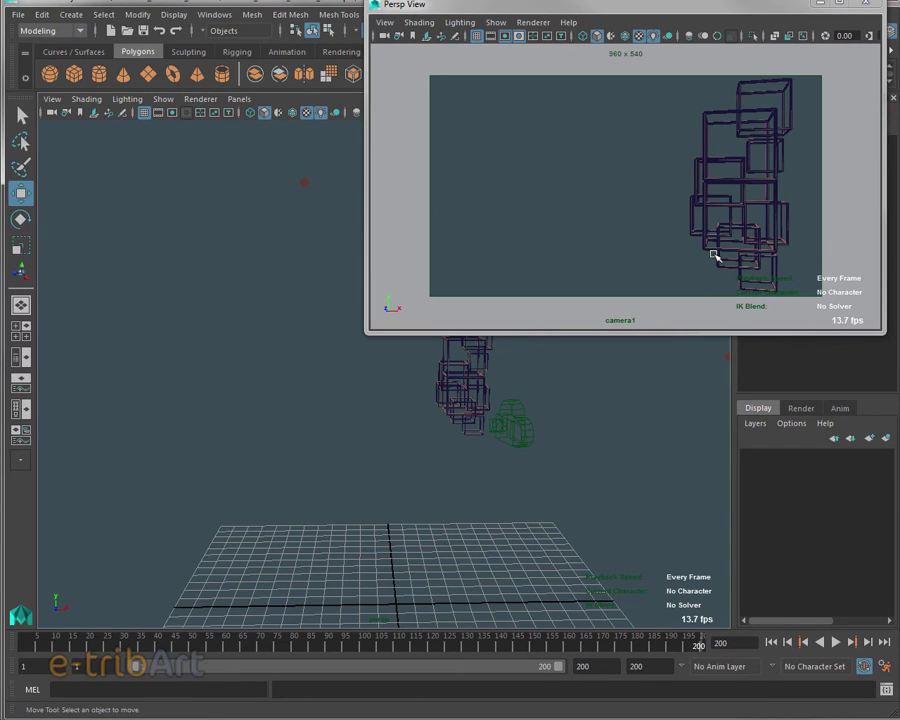
left_click_drag(700, 645, 393, 635)
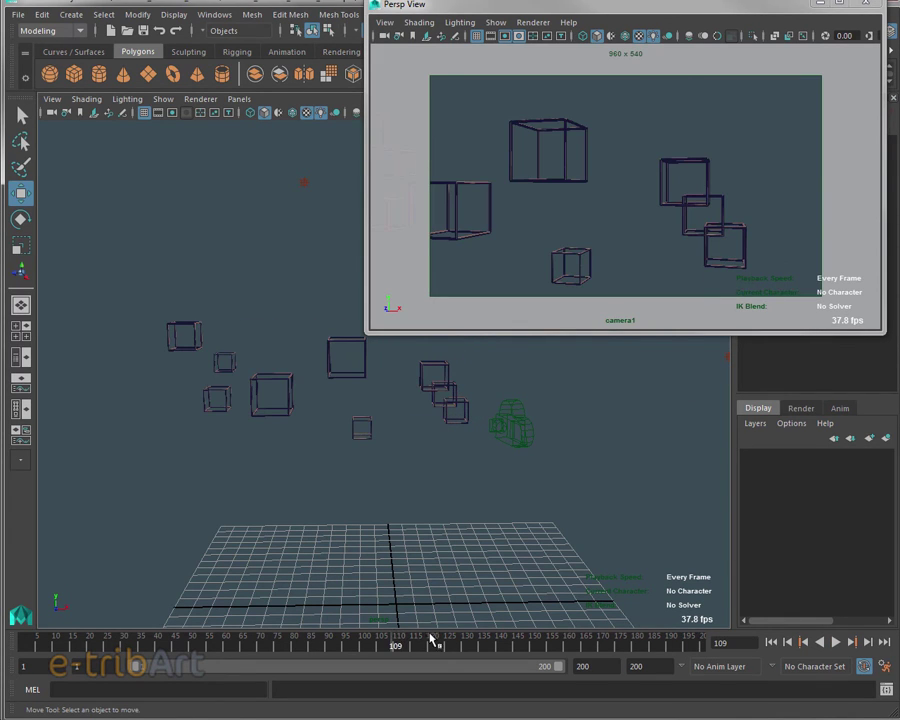
mouse_move(436, 644)
left_mouse_down()
mouse_move(709, 648)
mouse_move(297, 641)
mouse_move(731, 669)
mouse_move(475, 660)
left_mouse_up()
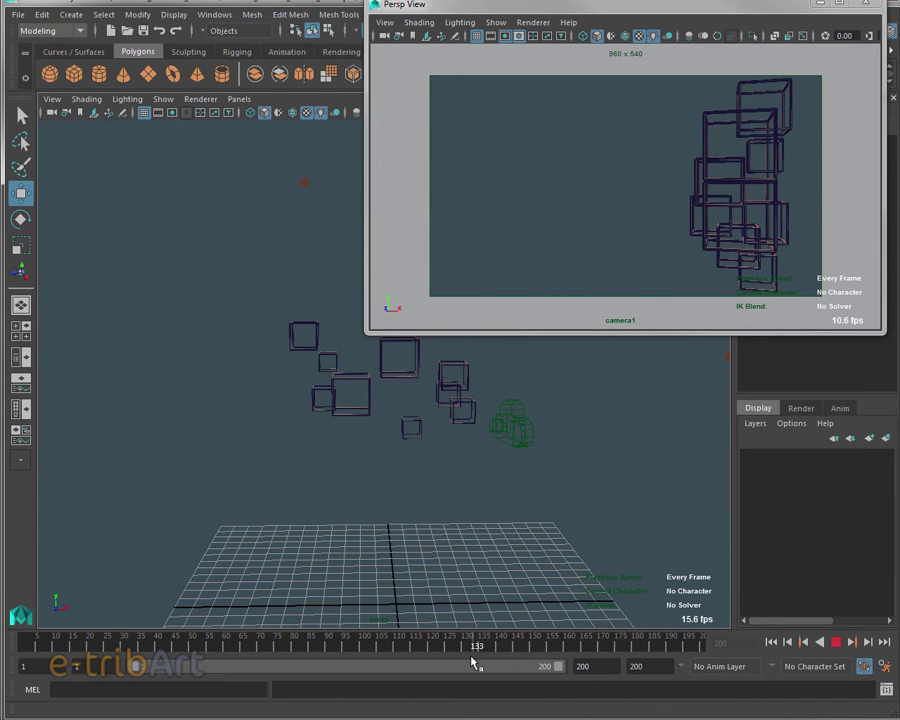
left_click_drag(530, 5, 323, 57)
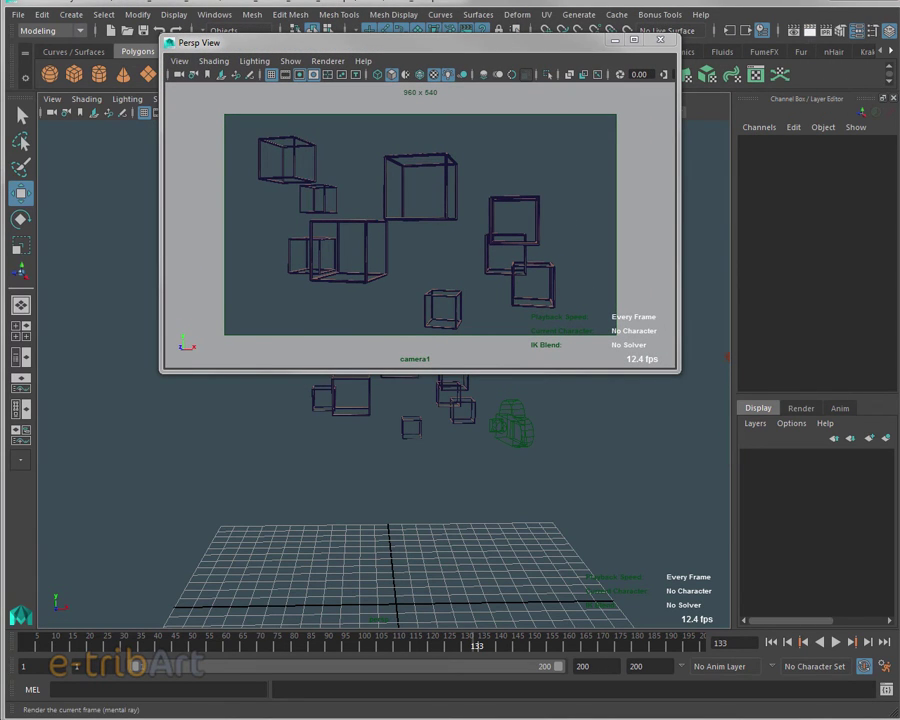
Step: Render frame 133 with mental ray, then rearrange the Render View and camera1 windows
left_click(837, 31)
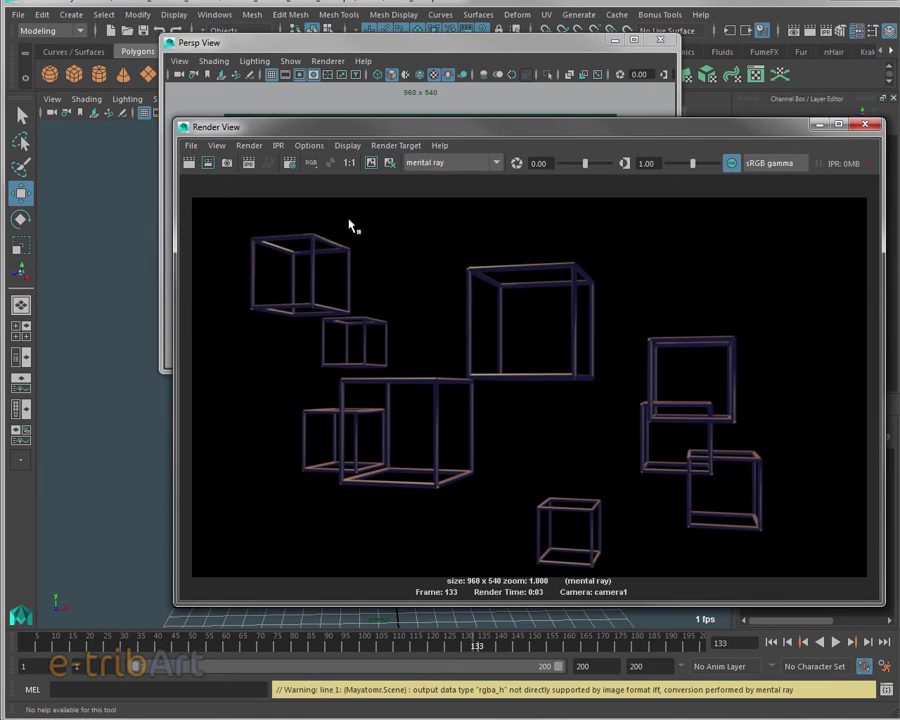
mouse_move(382, 134)
left_mouse_down()
mouse_move(317, 124)
mouse_move(335, 123)
left_mouse_up()
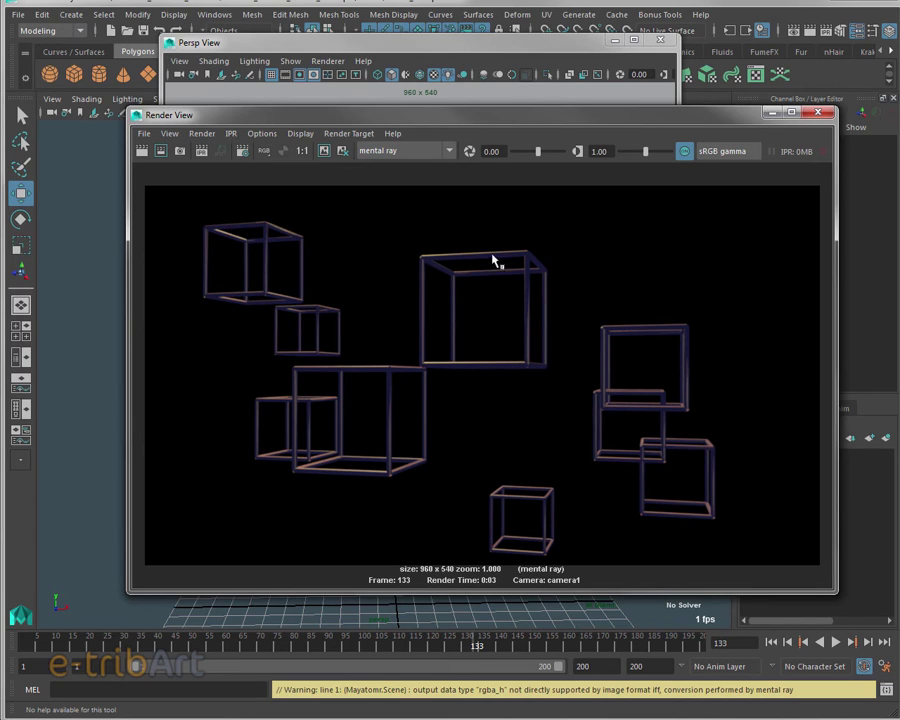
left_click_drag(482, 116, 447, 137)
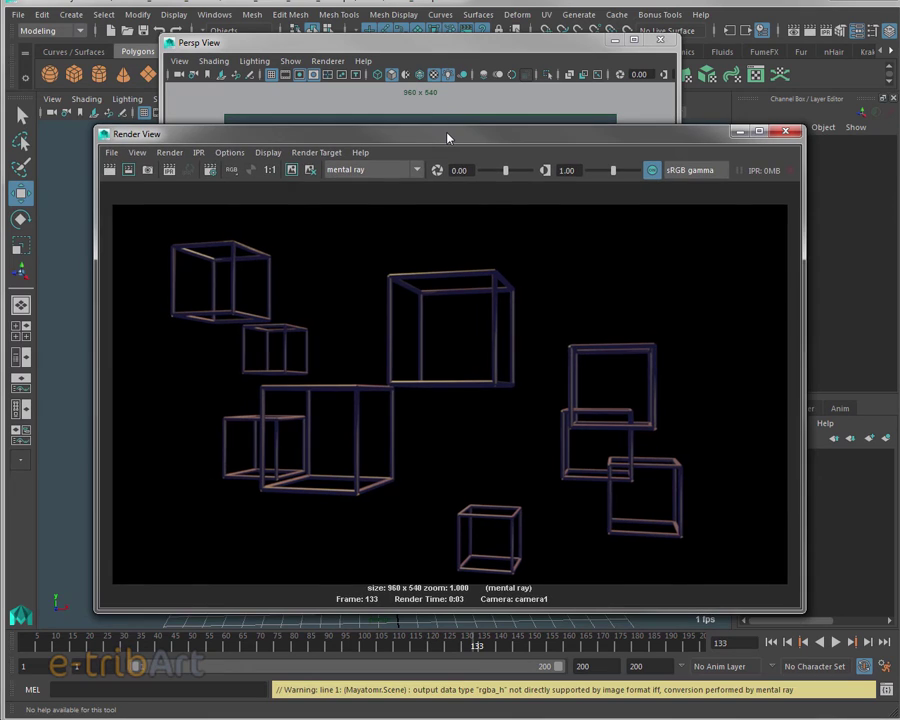
left_click(455, 48)
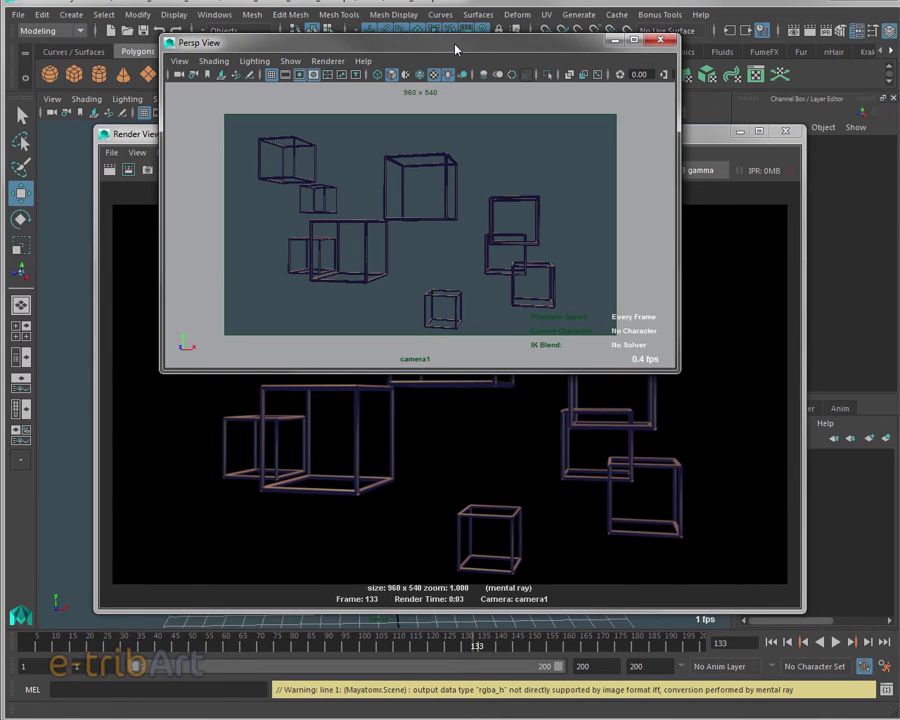
left_click_drag(455, 48, 582, 40)
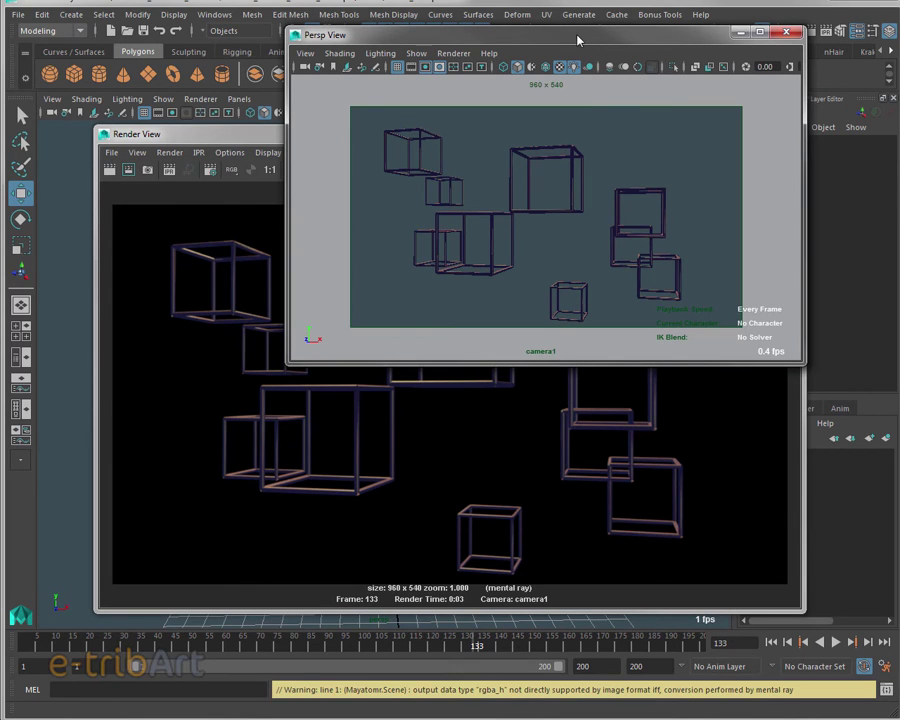
left_click_drag(577, 40, 338, 78)
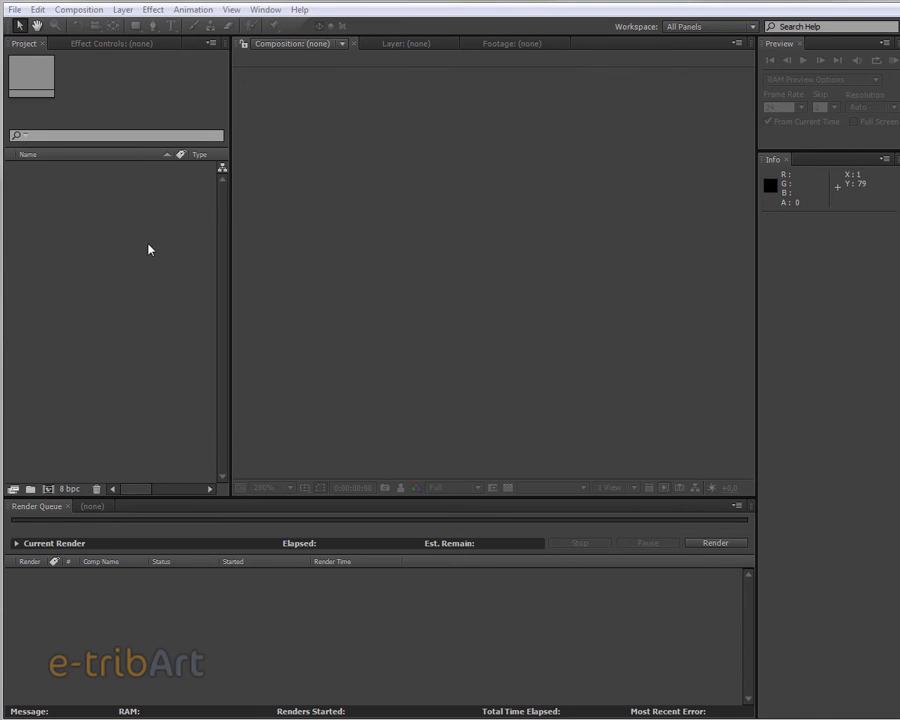
Step: Start a file import and pick cubes_0020.tif in the images folder
left_click(16, 10)
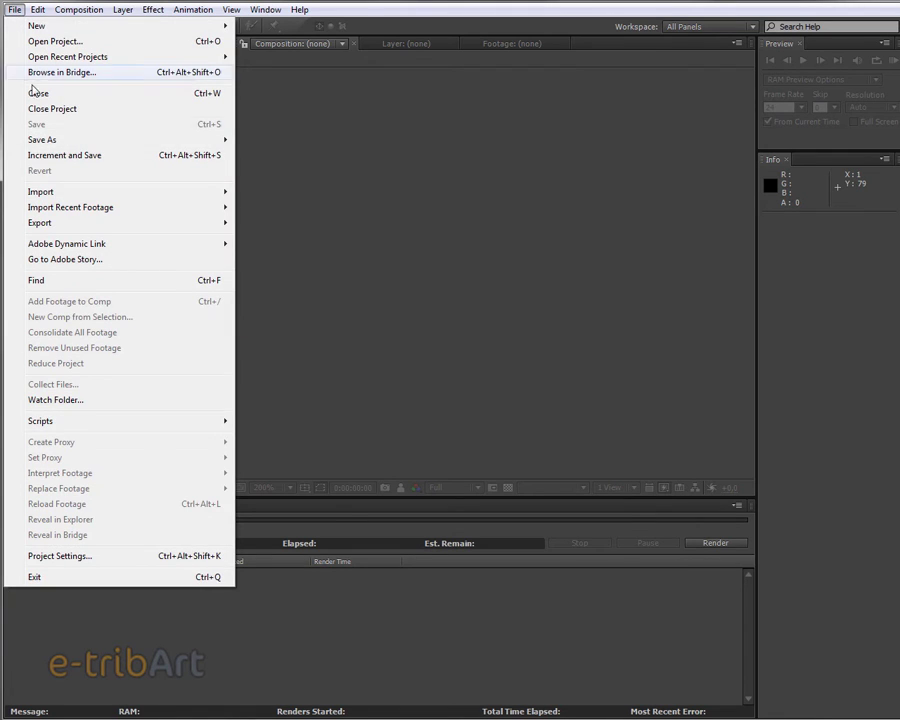
mouse_move(60, 191)
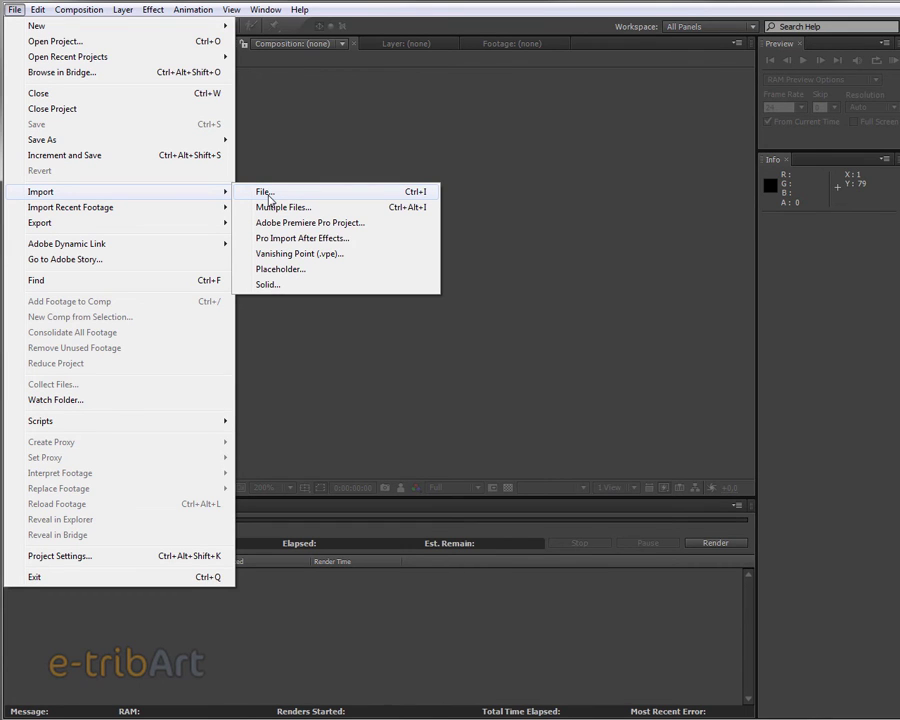
left_click(268, 197)
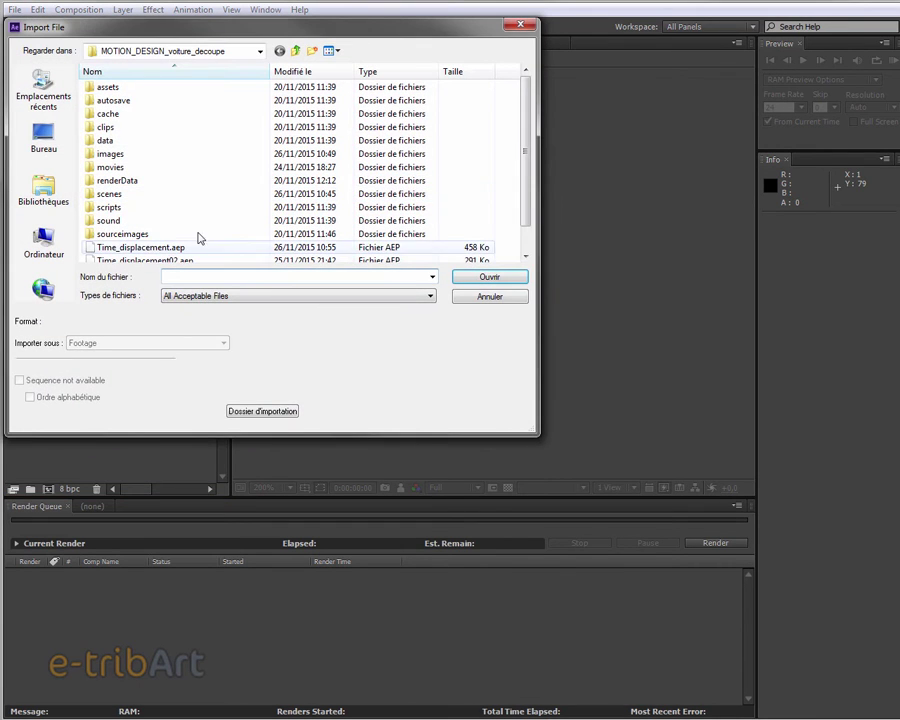
left_click_drag(208, 28, 267, 53)
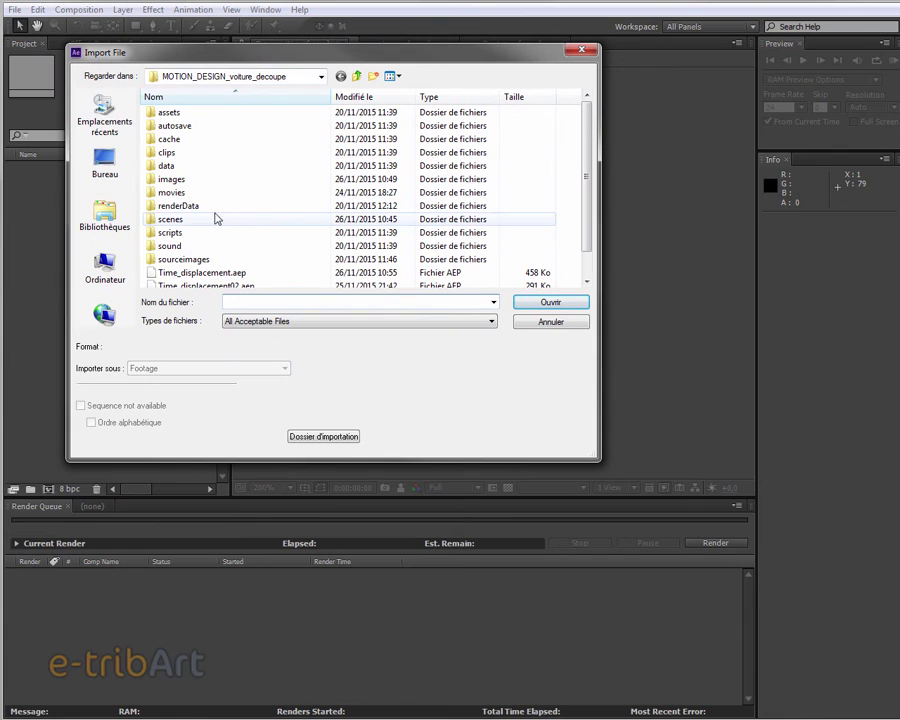
double_click(175, 179)
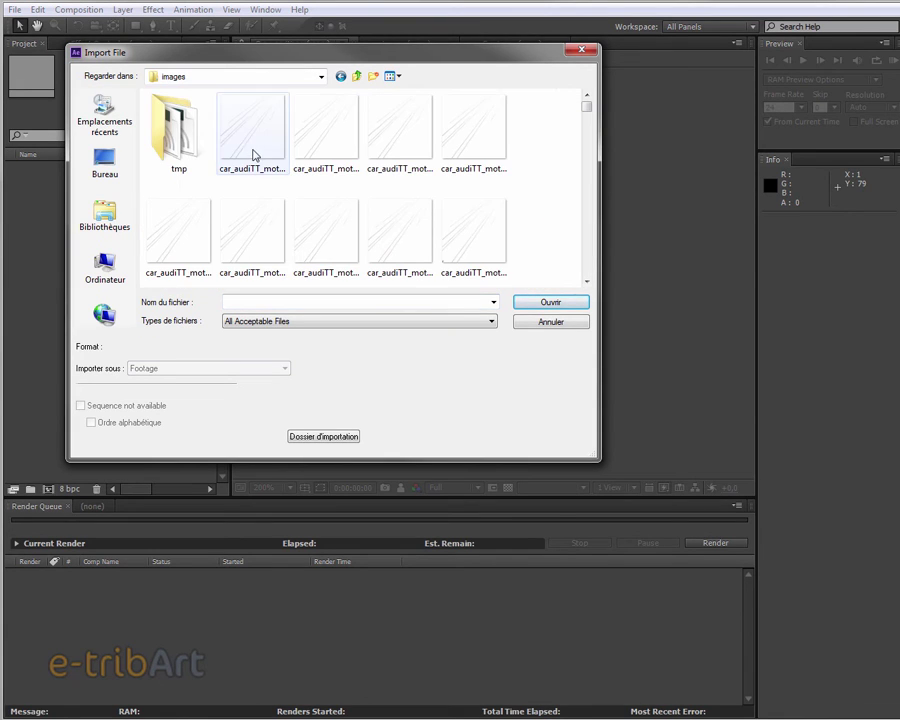
left_click_drag(586, 106, 585, 193)
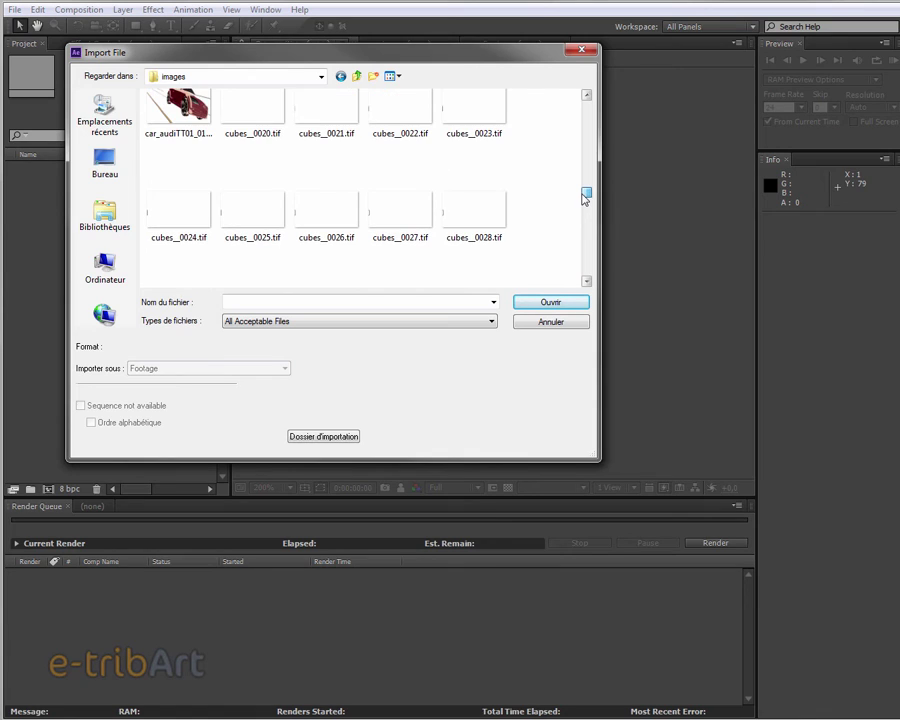
left_click(261, 125)
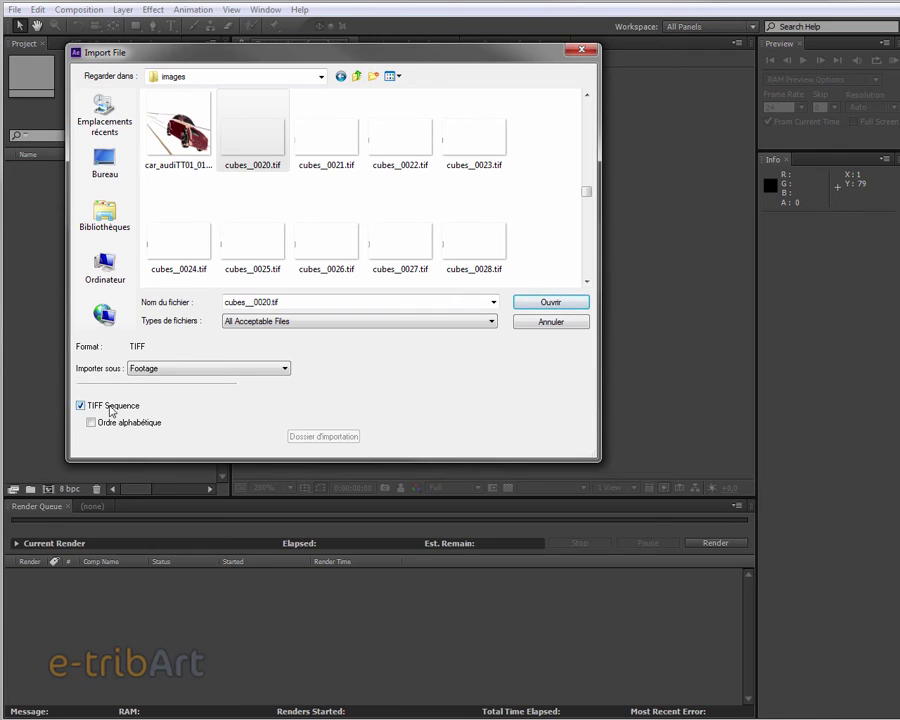
Step: Import it as a TIFF sequence, interpreting the alpha channel as Ignore
left_click(551, 302)
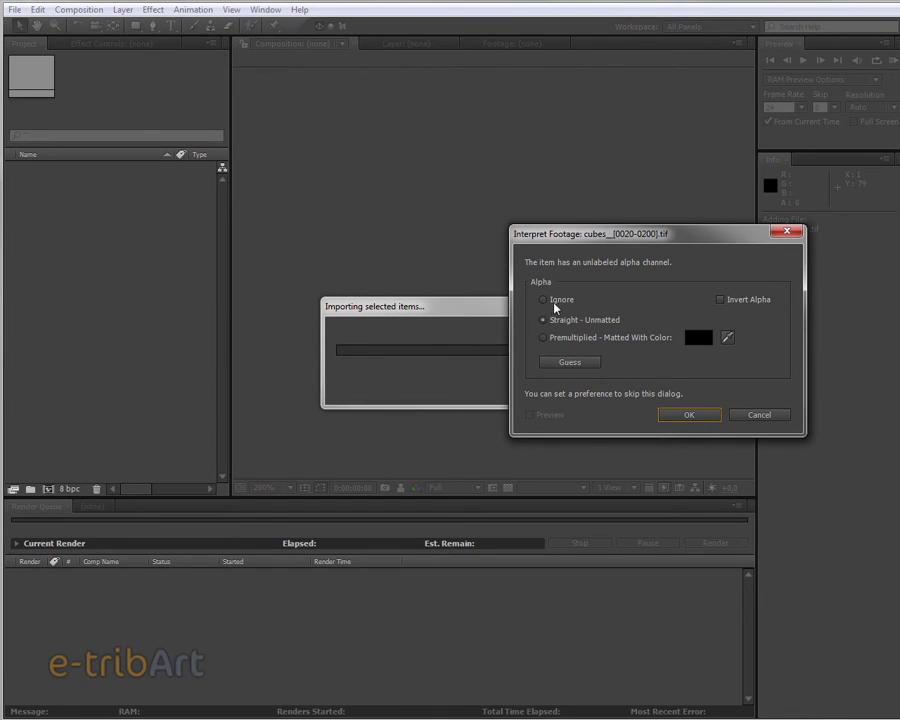
left_click(554, 303)
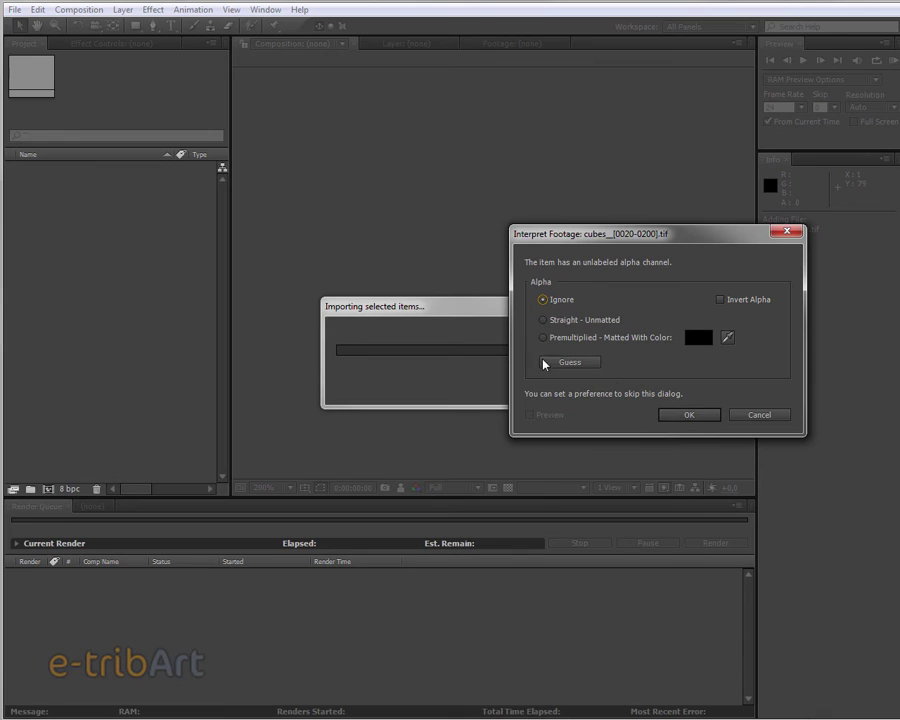
left_click(693, 416)
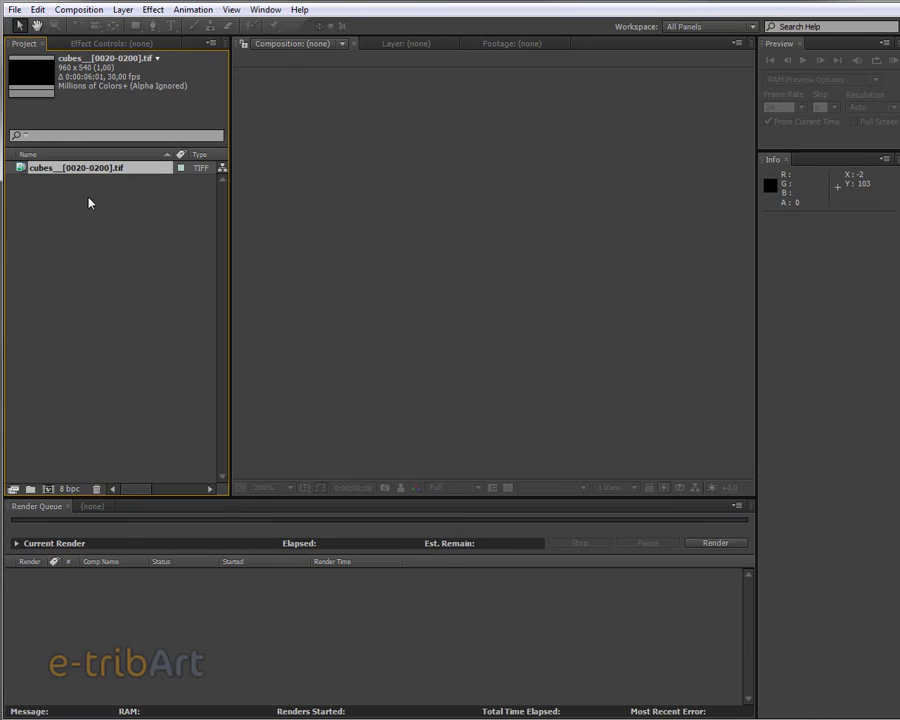
Step: Create a new composition, Comp 1, with default settings
left_click(78, 9)
left_click(97, 27)
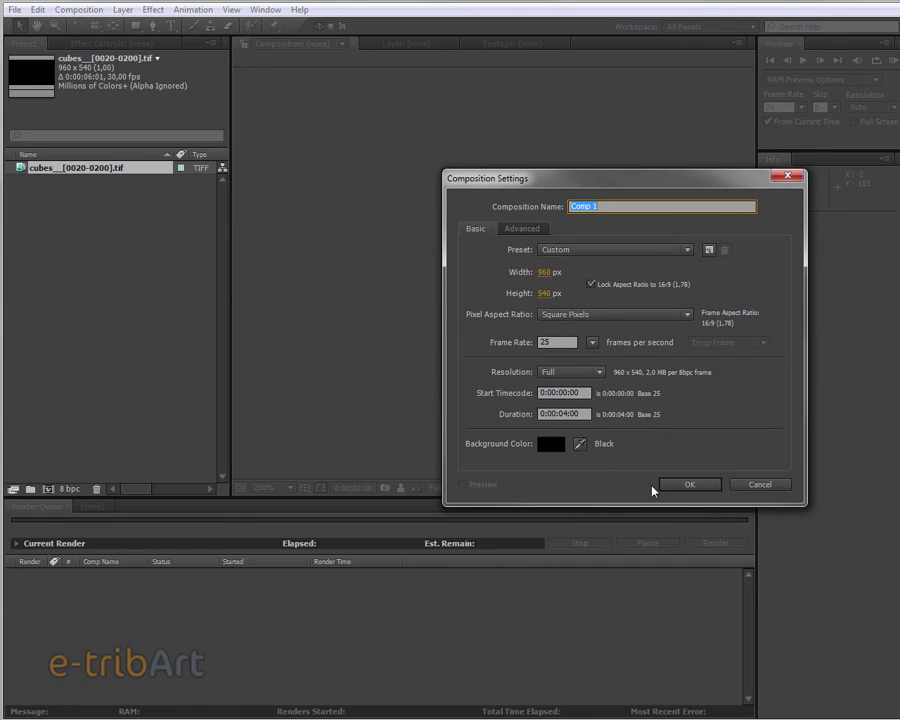
left_click(676, 484)
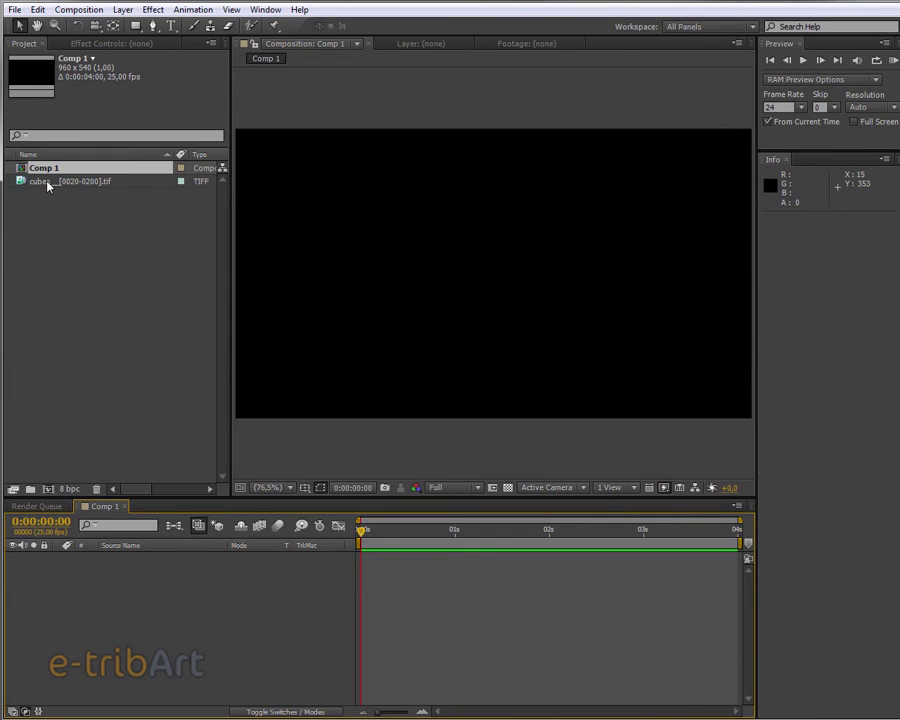
Step: Drag the cubes sequence into Comp 1's timeline, scrub to a later frame, and enlarge the composition view
left_click_drag(47, 186, 92, 583)
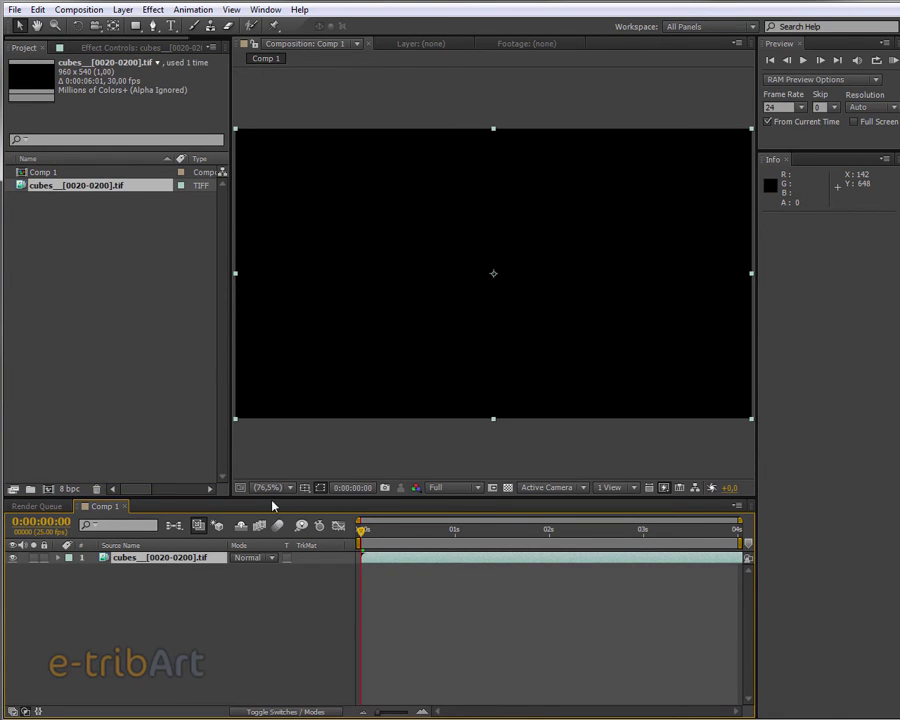
mouse_move(395, 531)
left_mouse_down()
mouse_move(540, 548)
mouse_move(762, 549)
mouse_move(580, 537)
mouse_move(616, 537)
left_mouse_up()
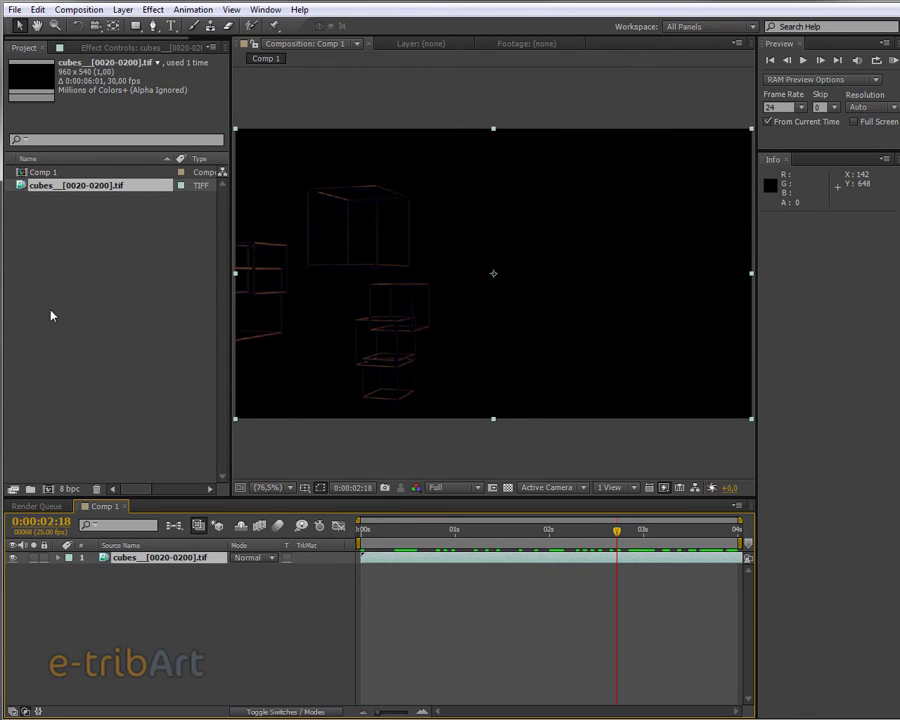
left_click_drag(230, 248, 422, 270)
mouse_move(309, 276)
left_mouse_down()
mouse_move(235, 275)
mouse_move(261, 275)
left_mouse_up()
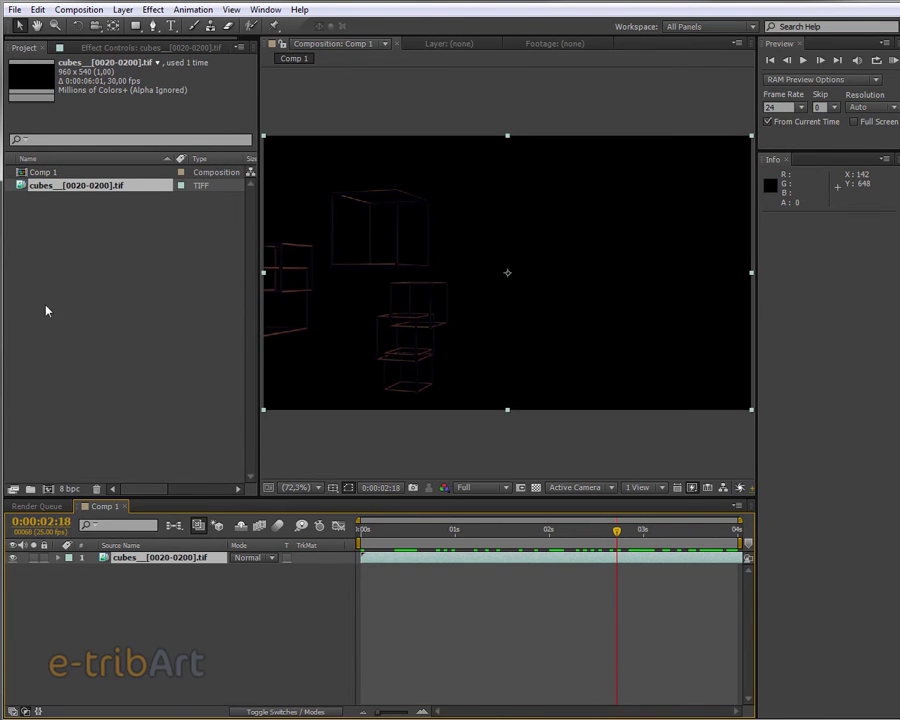
Step: Change Comp 1's duration to 0:00:06:00 in Composition Settings
left_click(42, 172)
left_click(118, 10)
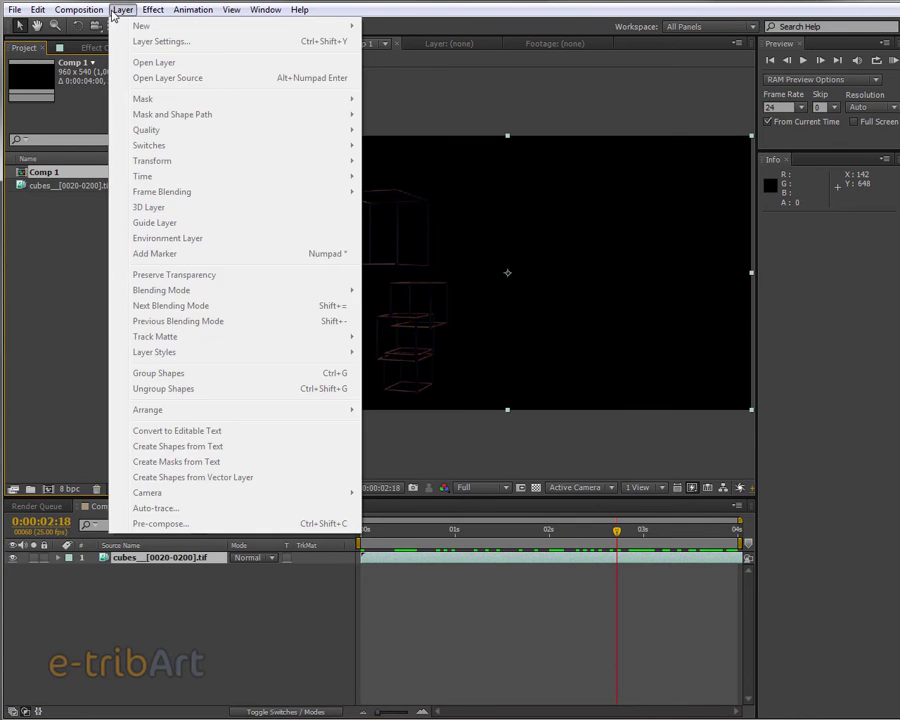
mouse_move(79, 10)
left_click(86, 45)
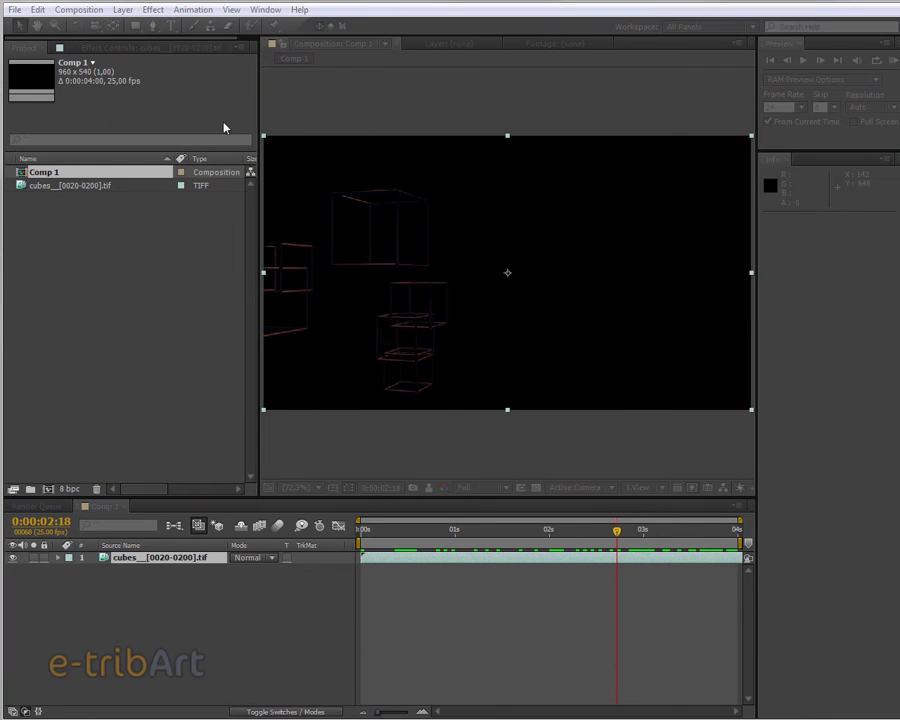
left_click(566, 418)
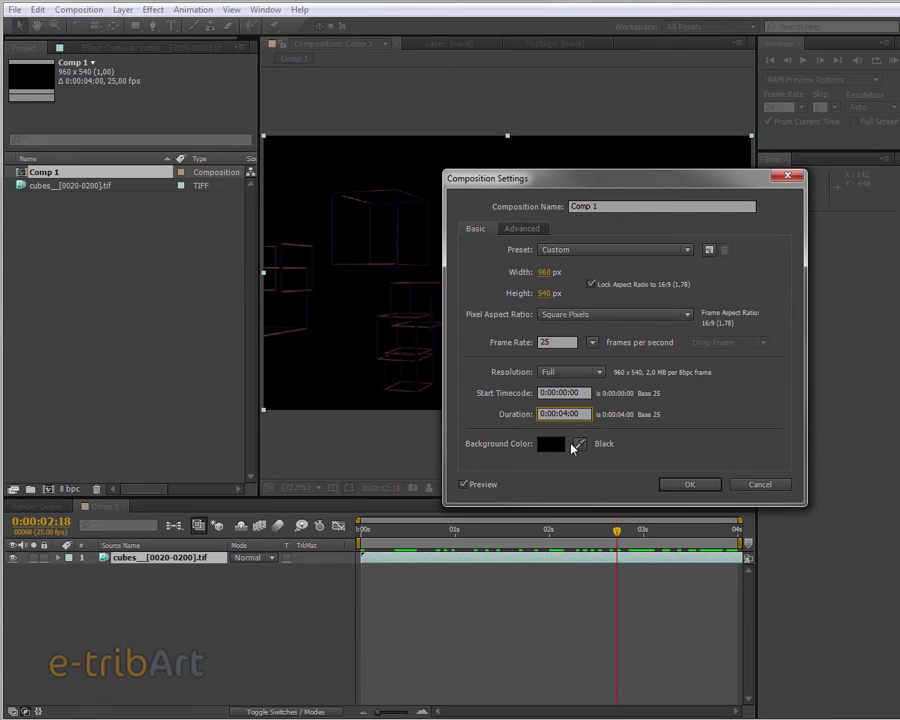
type("600")
left_click(683, 486)
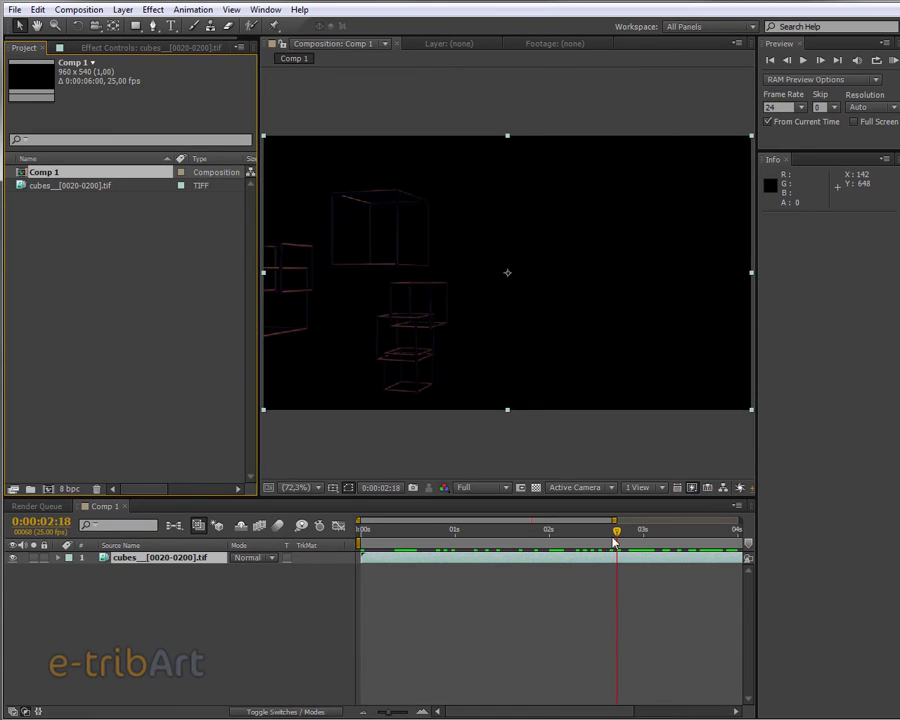
Step: Fit the full six seconds in the timeline and scrub near the animation's end
left_click_drag(614, 520, 619, 520)
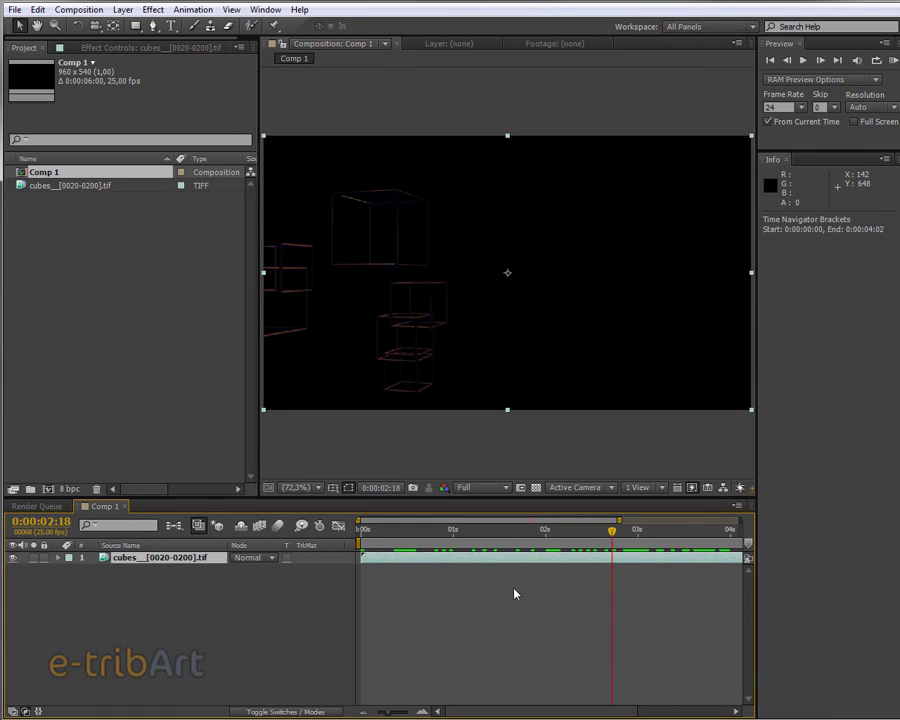
left_click(423, 712)
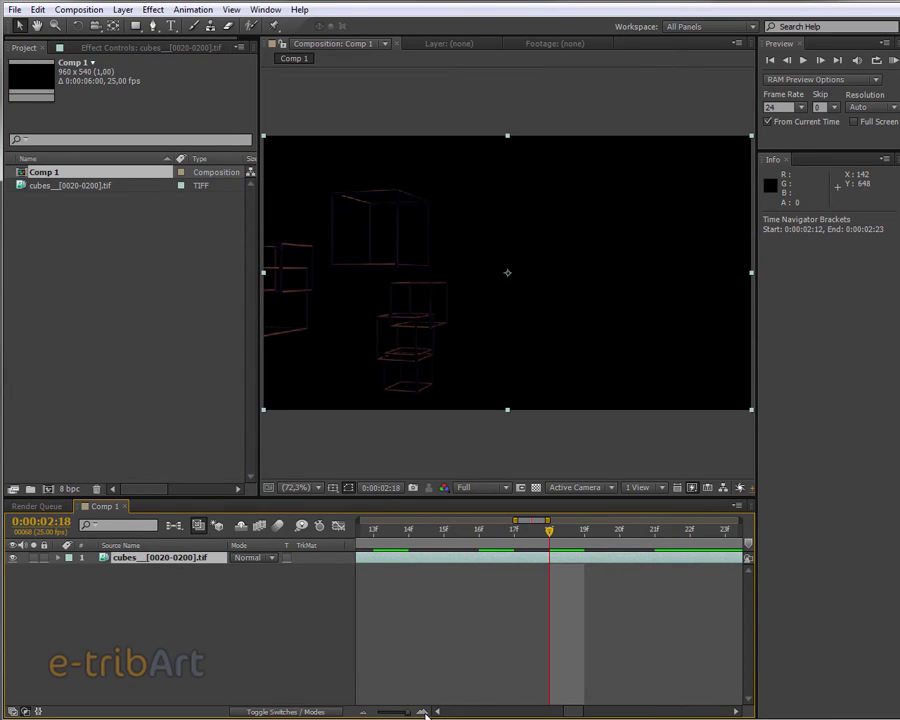
left_click(366, 713)
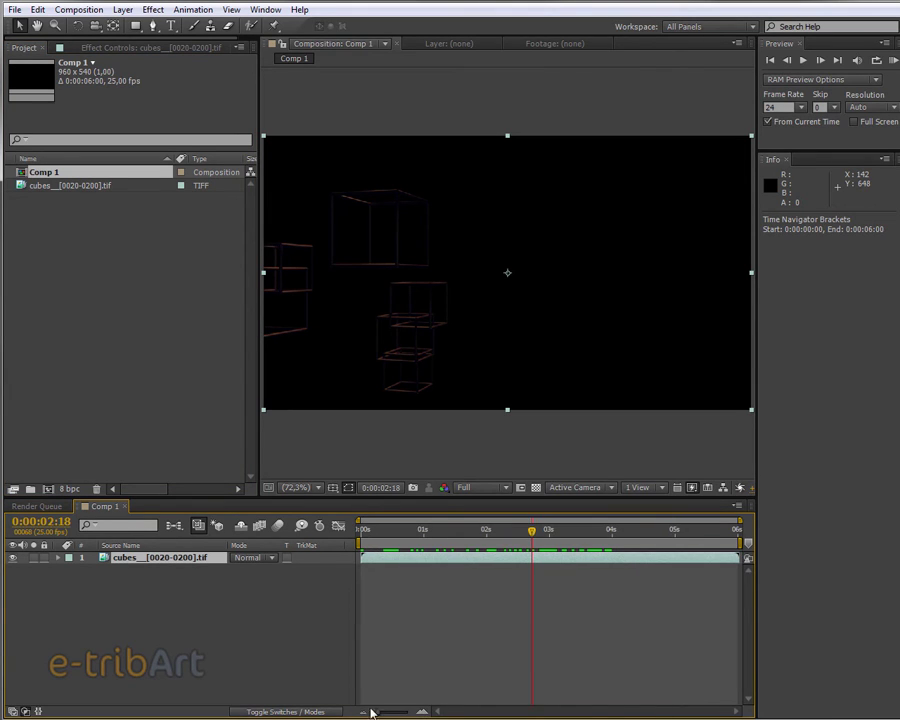
left_click_drag(533, 535, 726, 542)
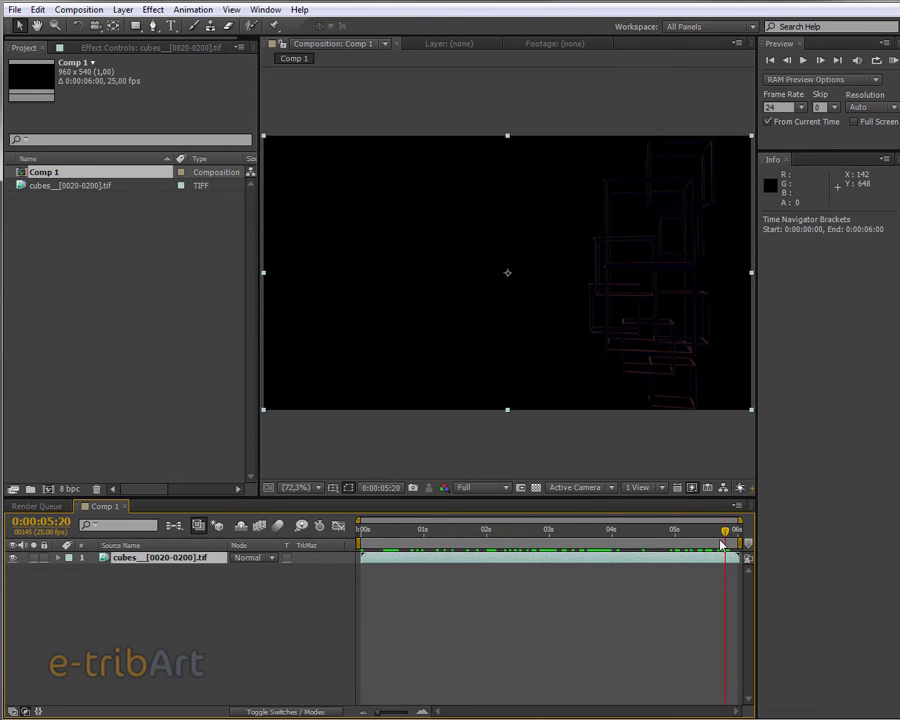
mouse_move(727, 543)
left_mouse_down()
mouse_move(566, 540)
mouse_move(472, 560)
mouse_move(356, 562)
mouse_move(725, 565)
left_mouse_up()
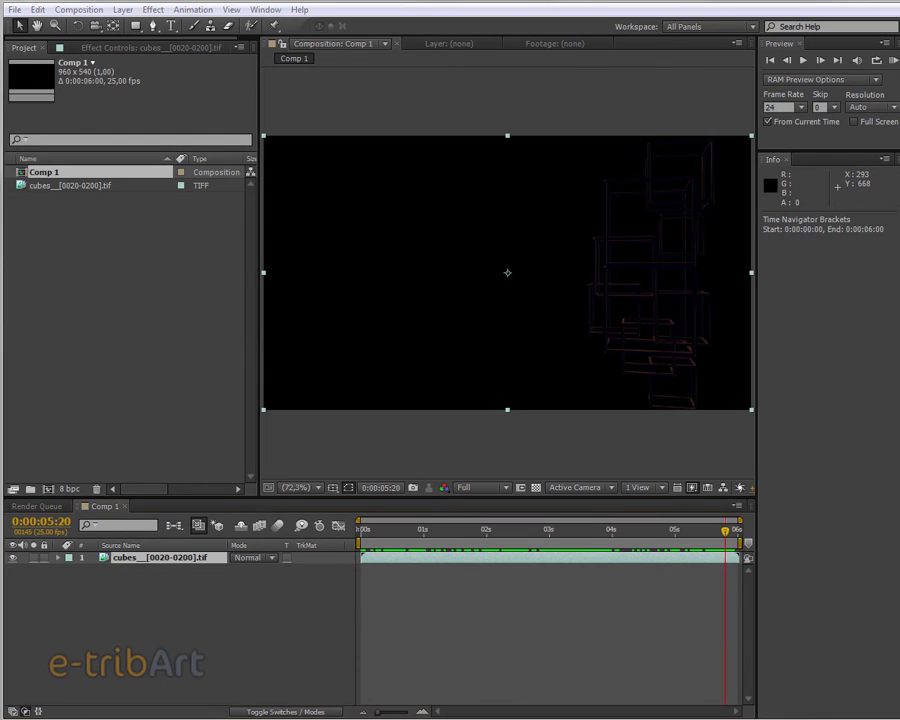
Step: Apply an Exposure effect to the cubes layer in Comp 1
key("End")
left_click(70, 185)
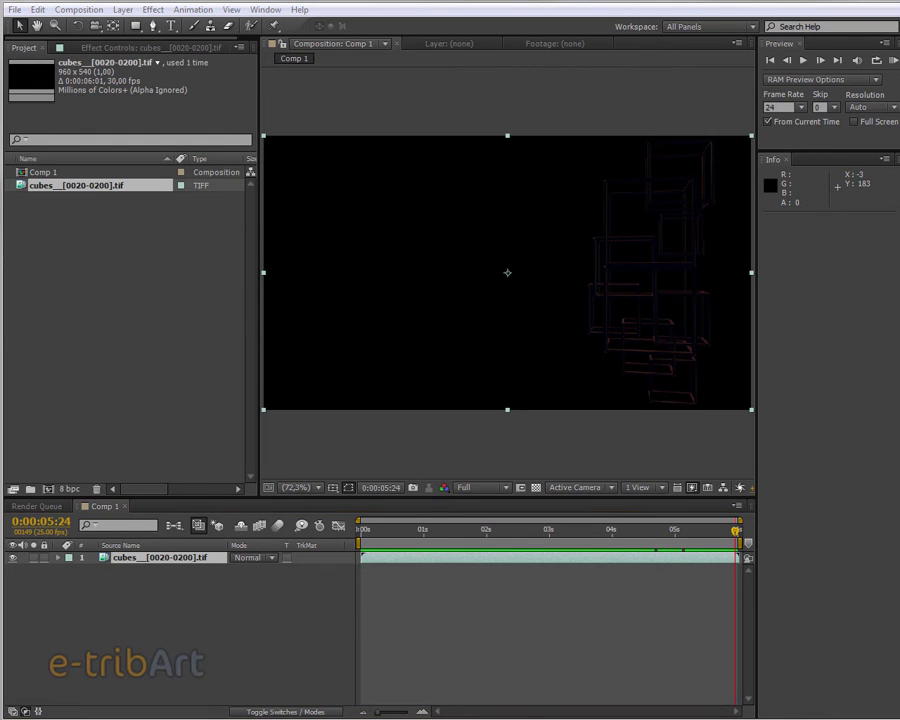
left_click(152, 9)
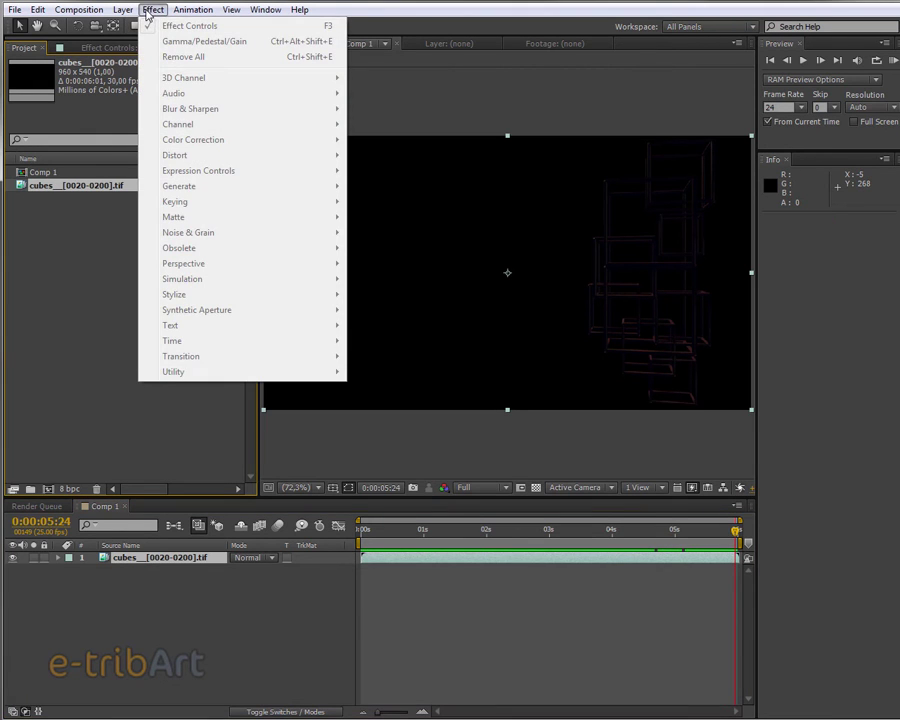
left_click(54, 328)
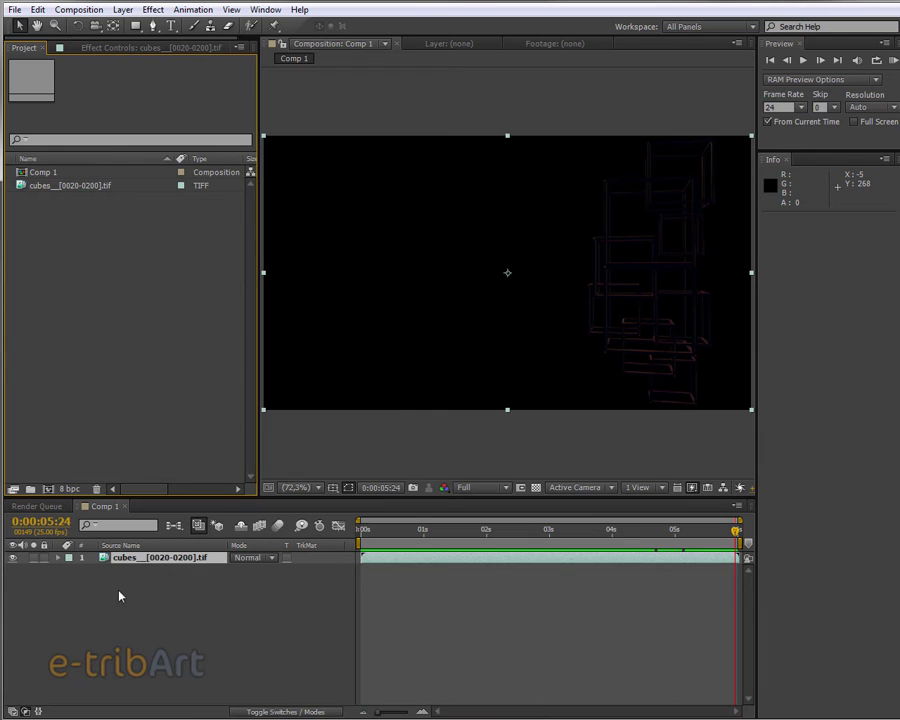
left_click(60, 188)
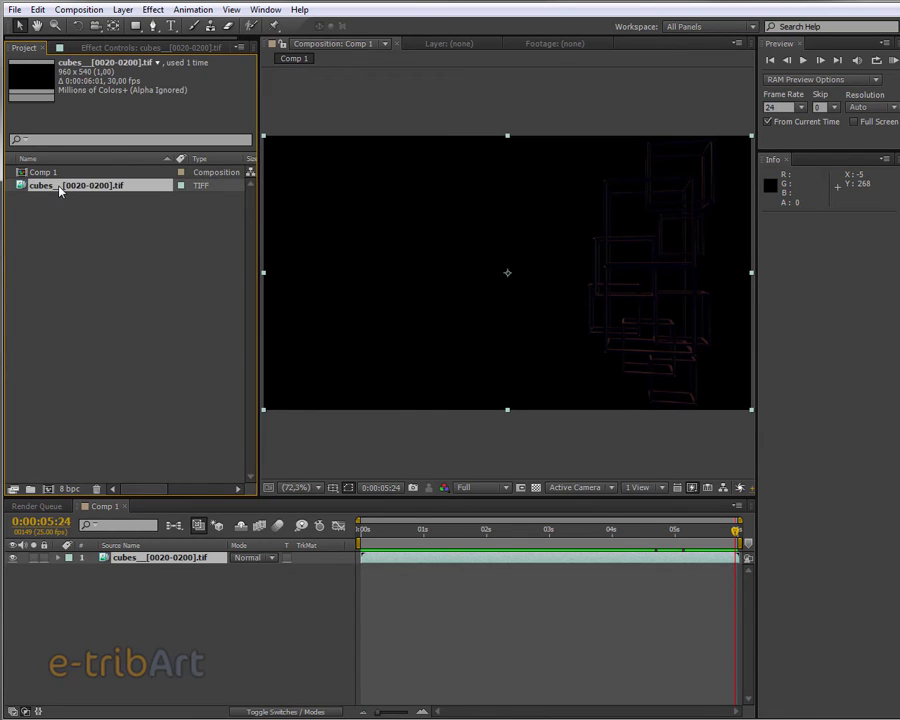
left_click(122, 9)
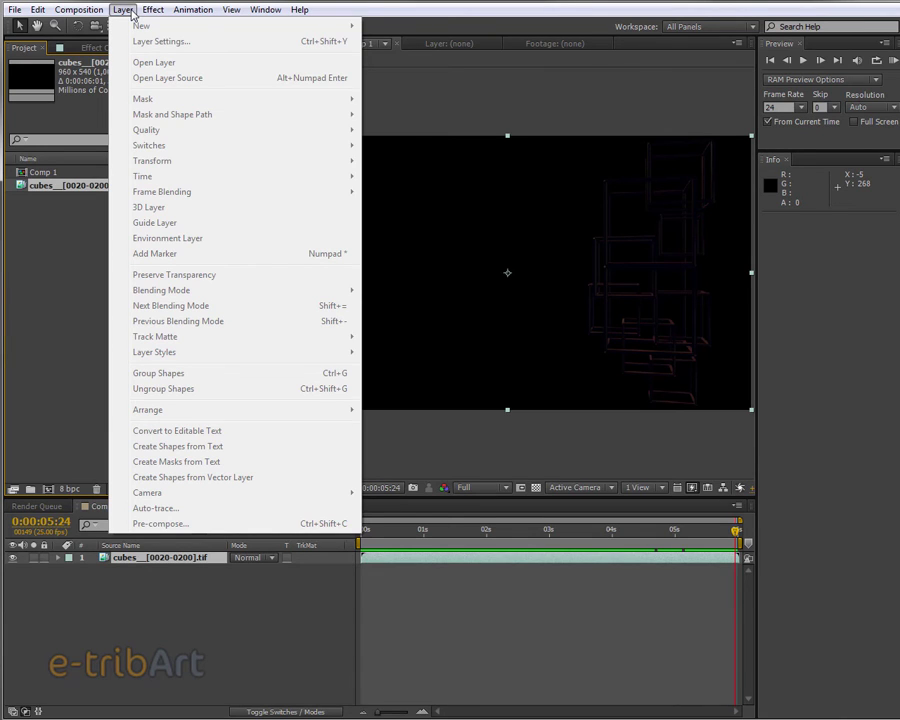
left_click(43, 172)
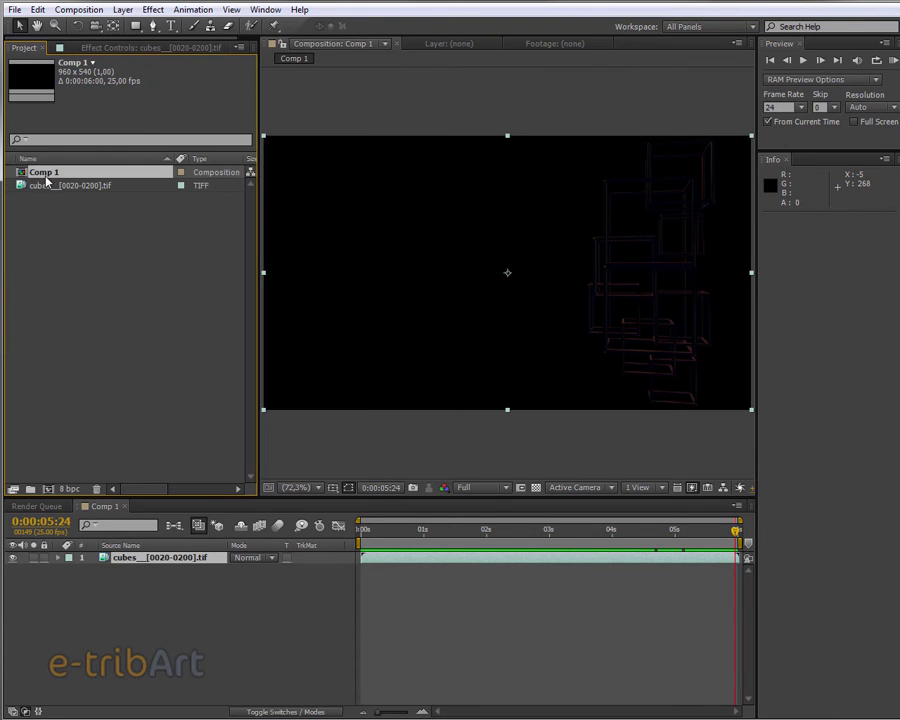
left_click(156, 560)
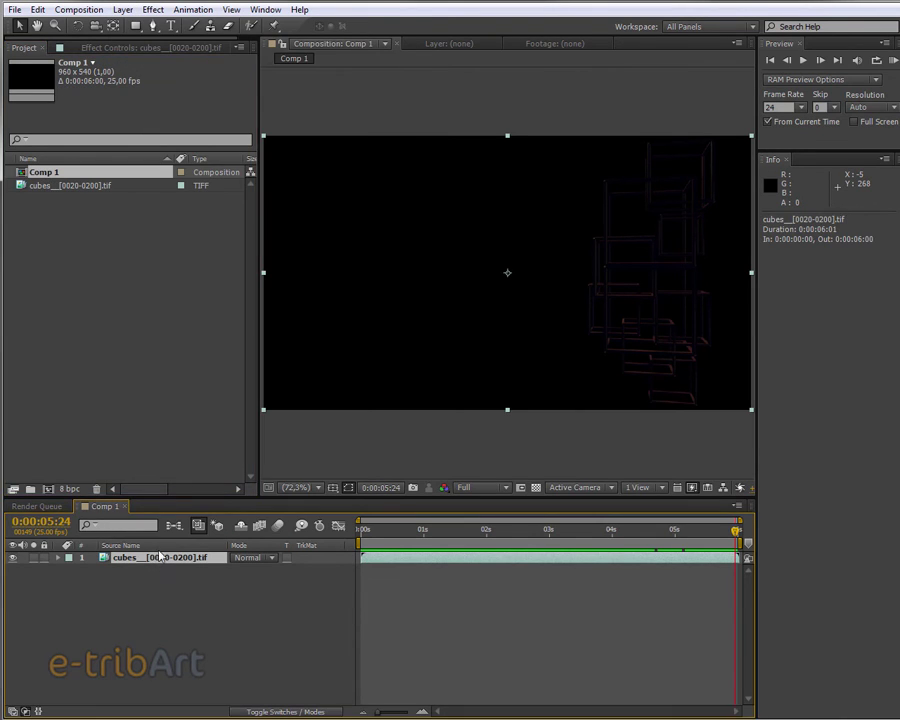
left_click(150, 10)
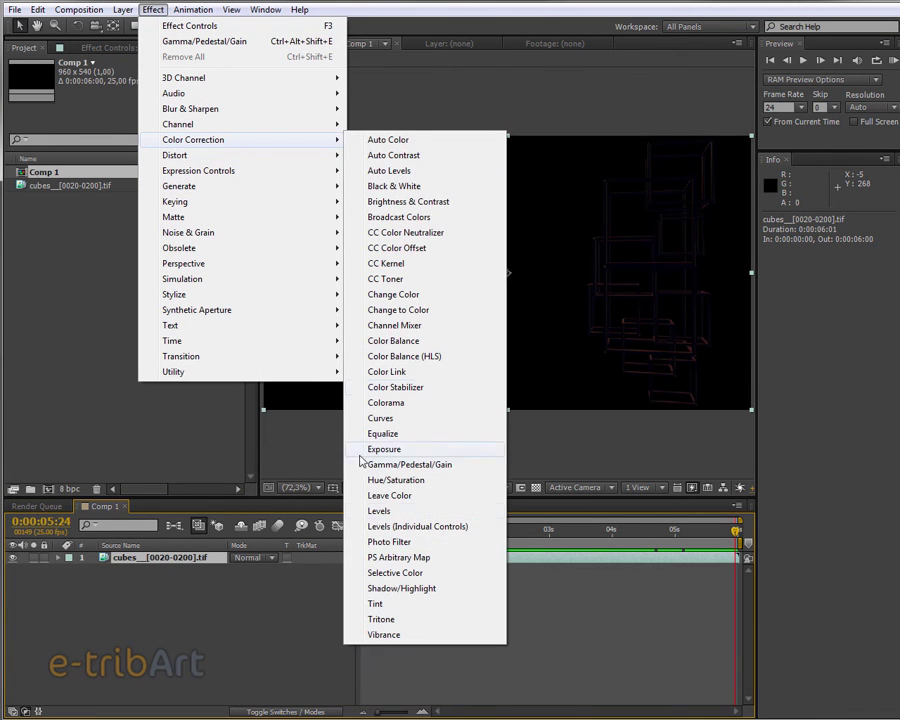
mouse_move(193, 140)
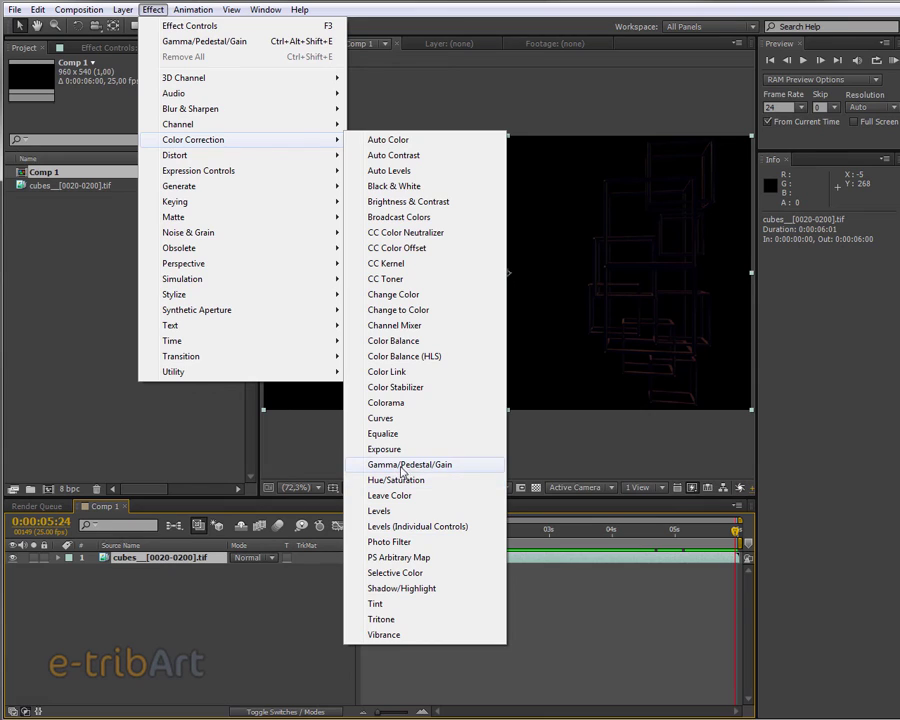
left_click(395, 449)
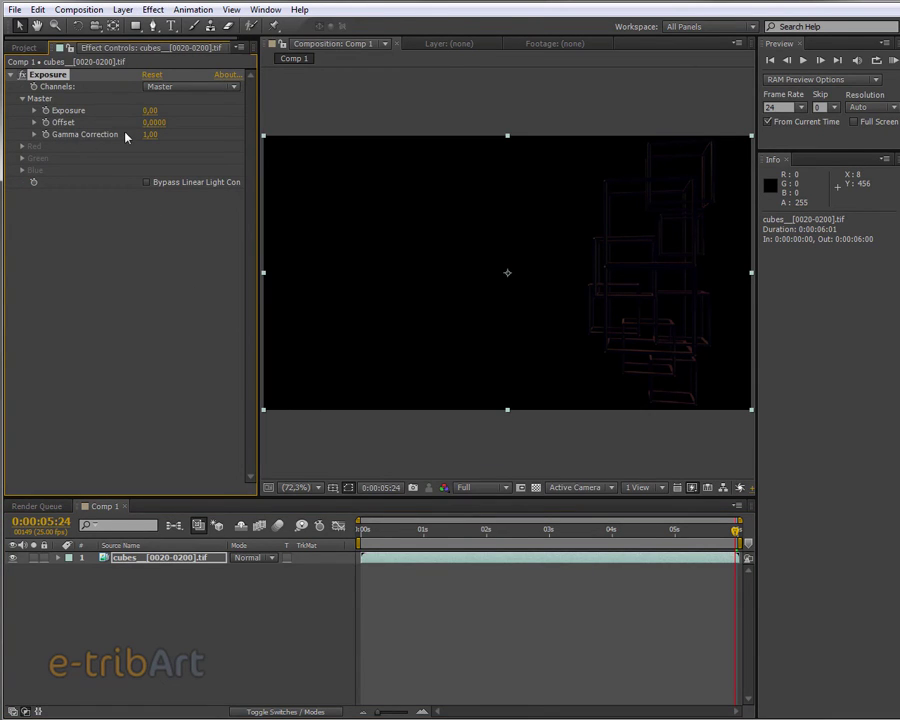
Step: Raise Exposure's Gamma Correction to 1.90, then scrub the animation to check brightness
mouse_move(150, 134)
left_mouse_down()
mouse_move(120, 134)
mouse_move(207, 135)
left_mouse_up()
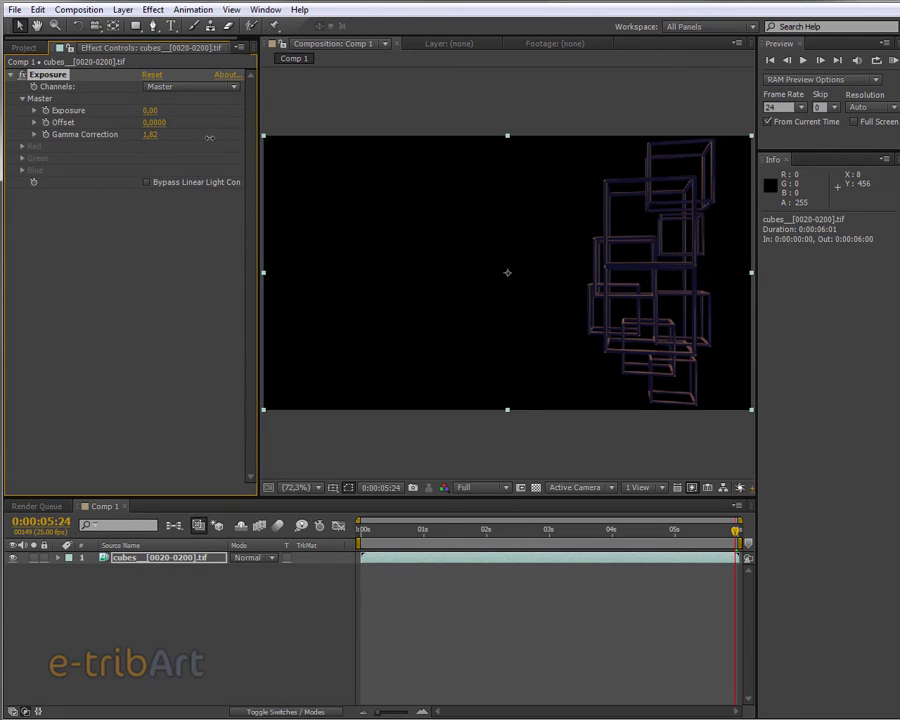
left_click_drag(208, 138, 243, 140)
left_click_drag(532, 540, 798, 532)
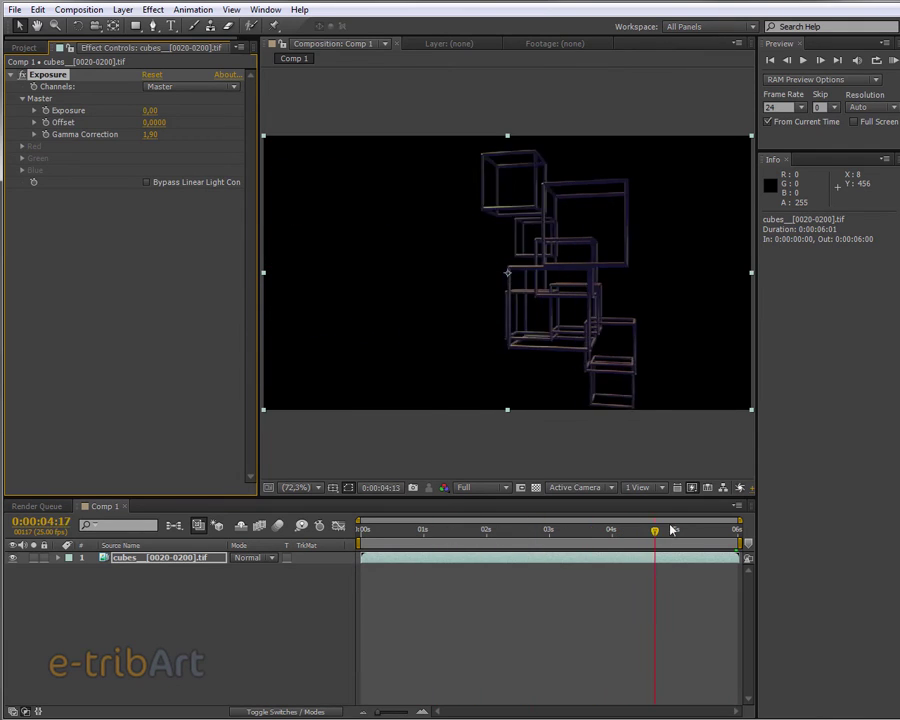
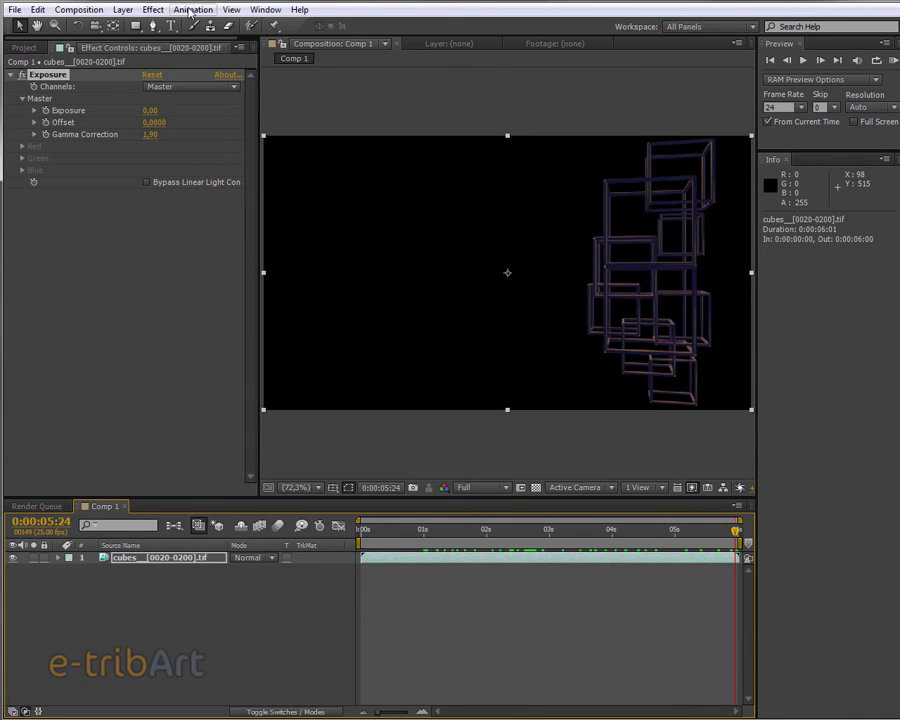
Step: Add Time Displacement to the cubes_correct01 layer, reveal its effects, and scrub to preview the glitch
left_click(153, 10)
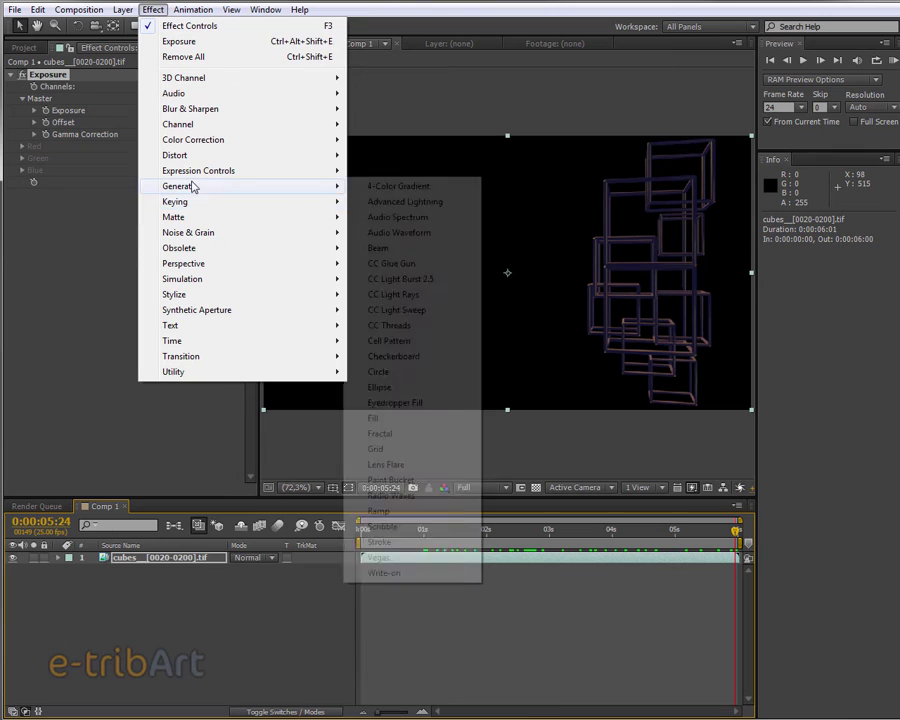
mouse_move(173, 341)
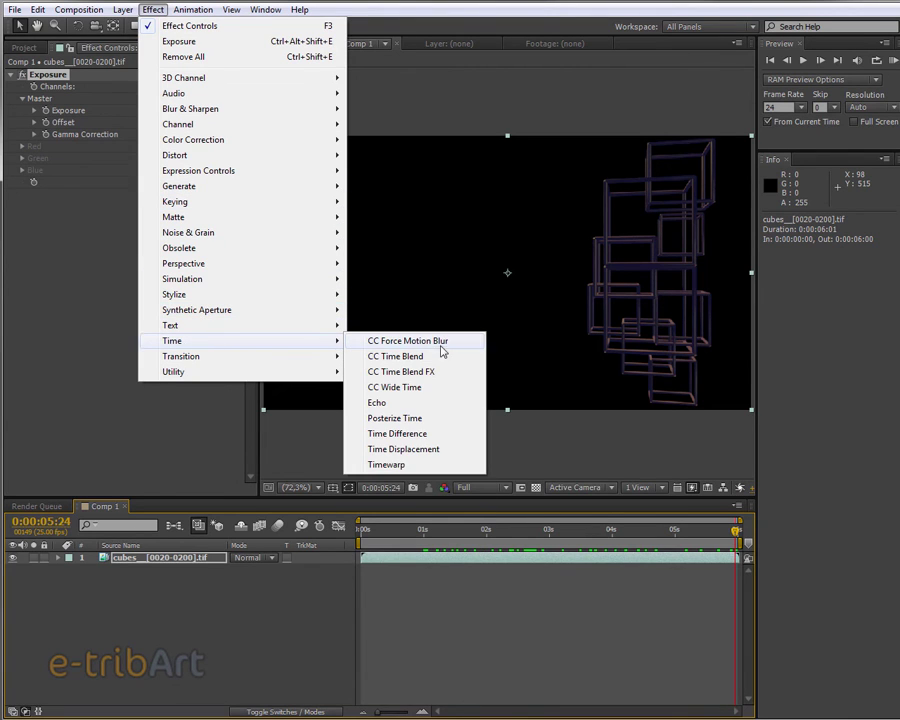
left_click(381, 450)
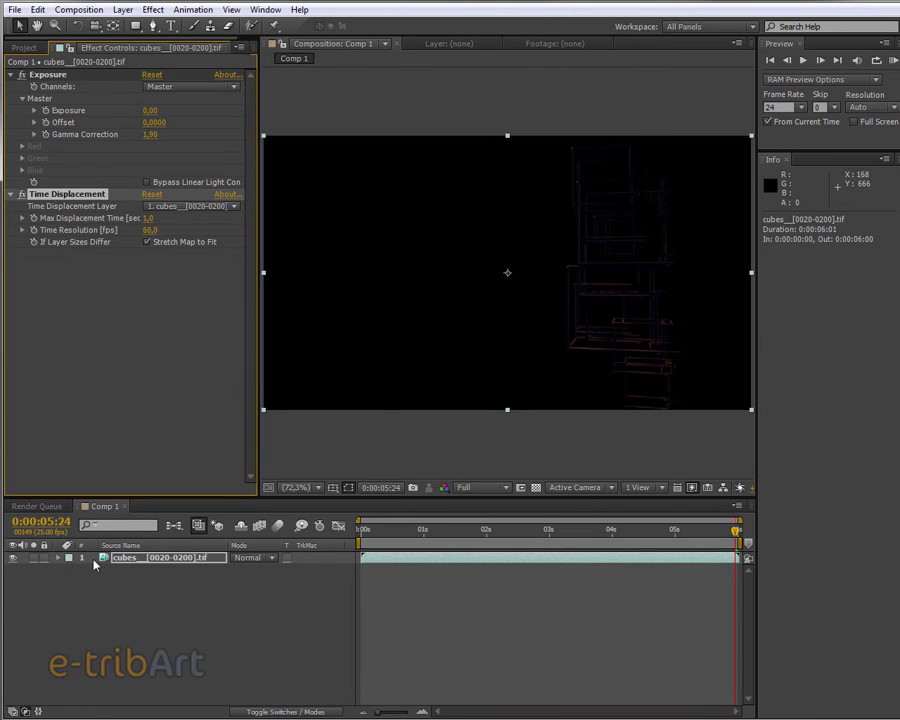
left_click(57, 558)
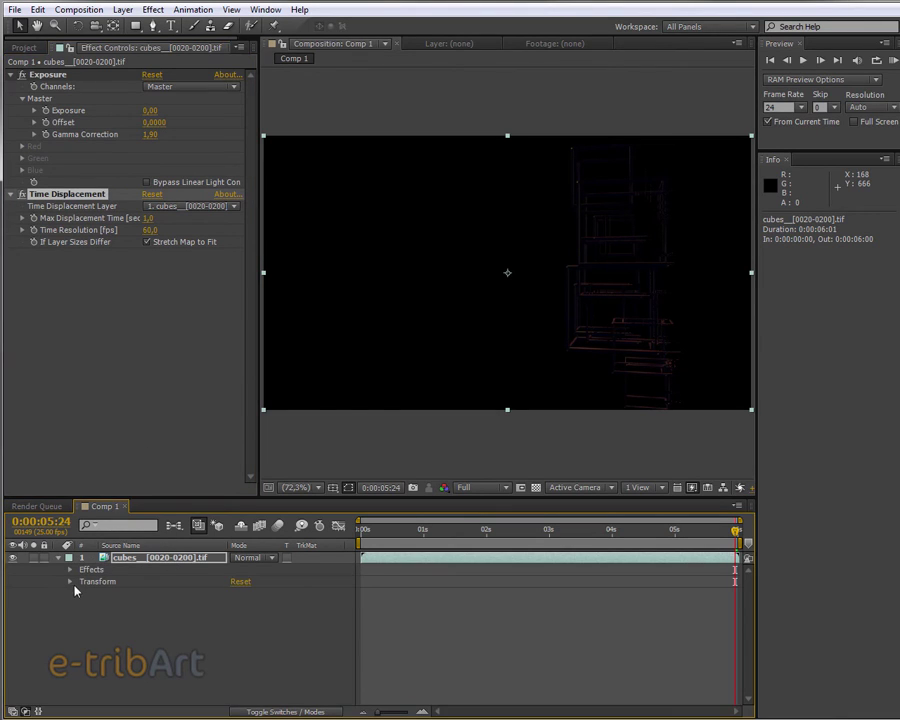
left_click(70, 569)
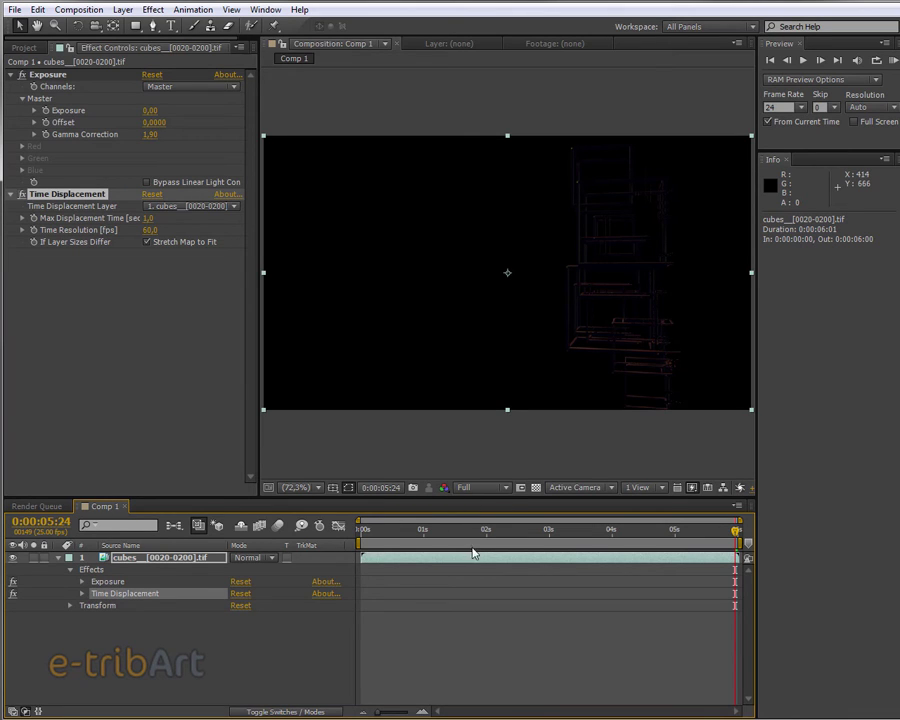
mouse_move(528, 540)
left_mouse_down()
mouse_move(478, 533)
mouse_move(698, 533)
left_mouse_up()
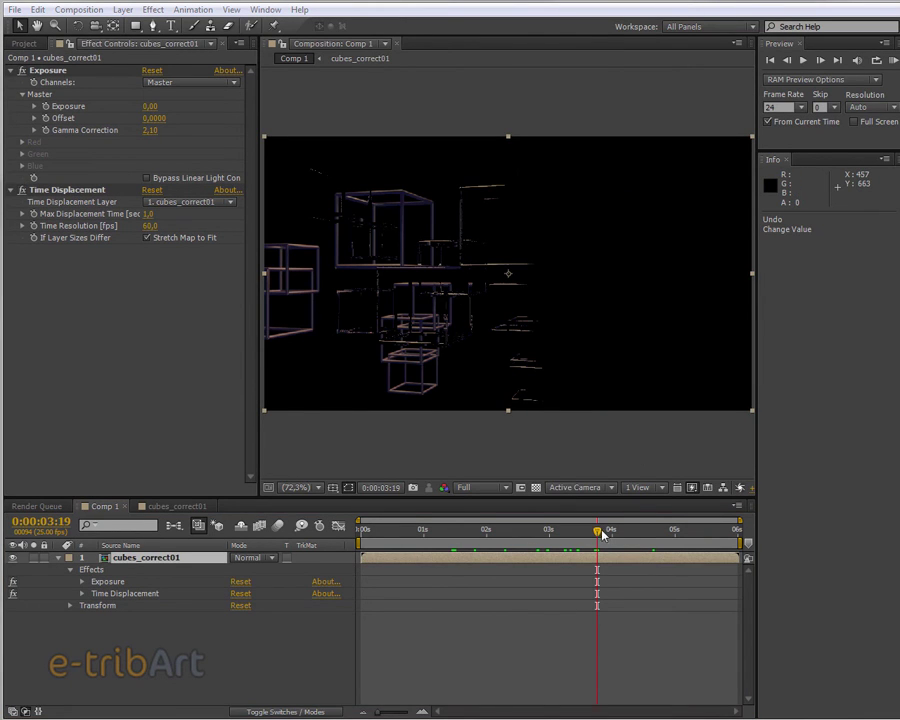
left_click_drag(604, 534, 548, 534)
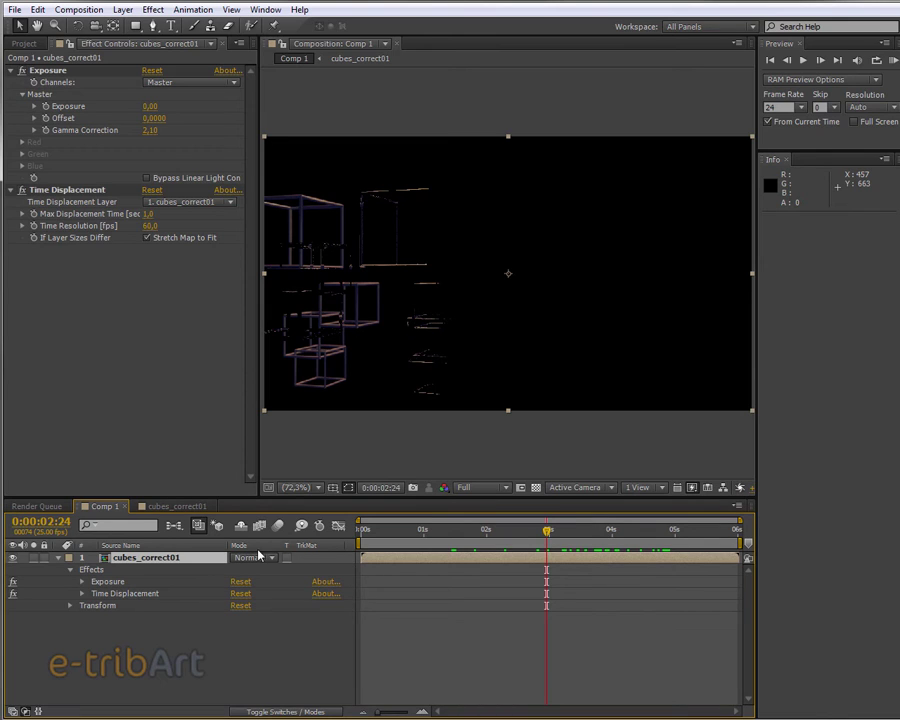
Step: Set Time Displacement Layer to None and view the undistorted cubes around 3 seconds
left_click(83, 595)
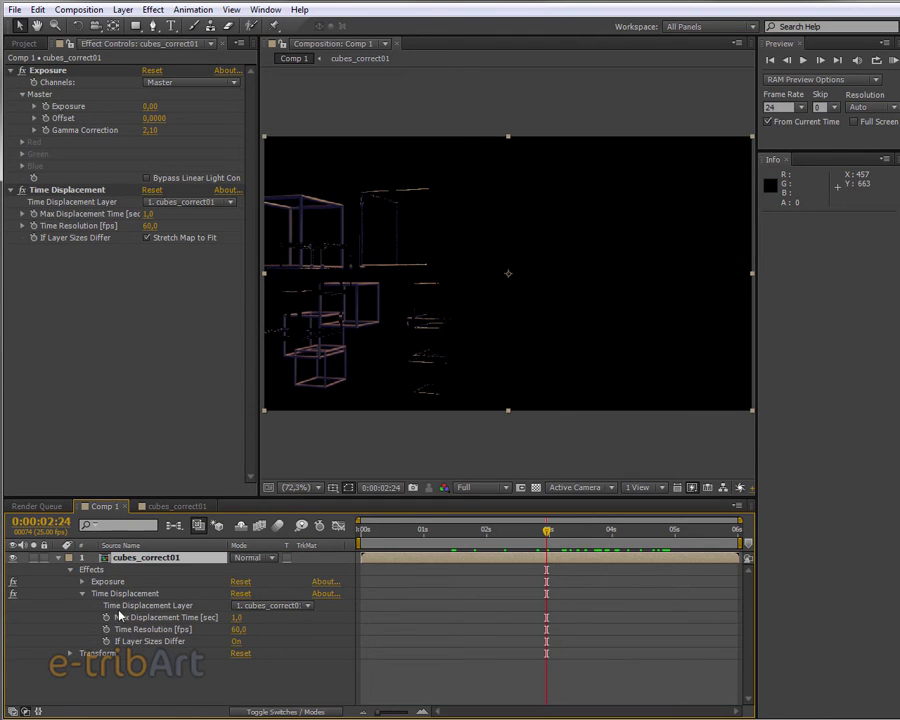
left_click(262, 606)
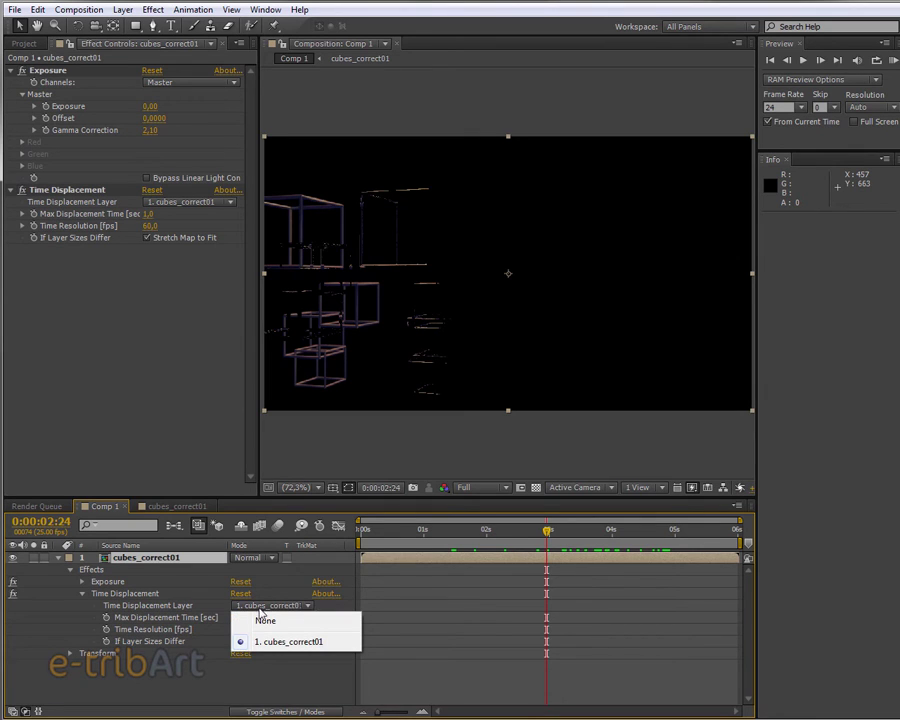
left_click(265, 621)
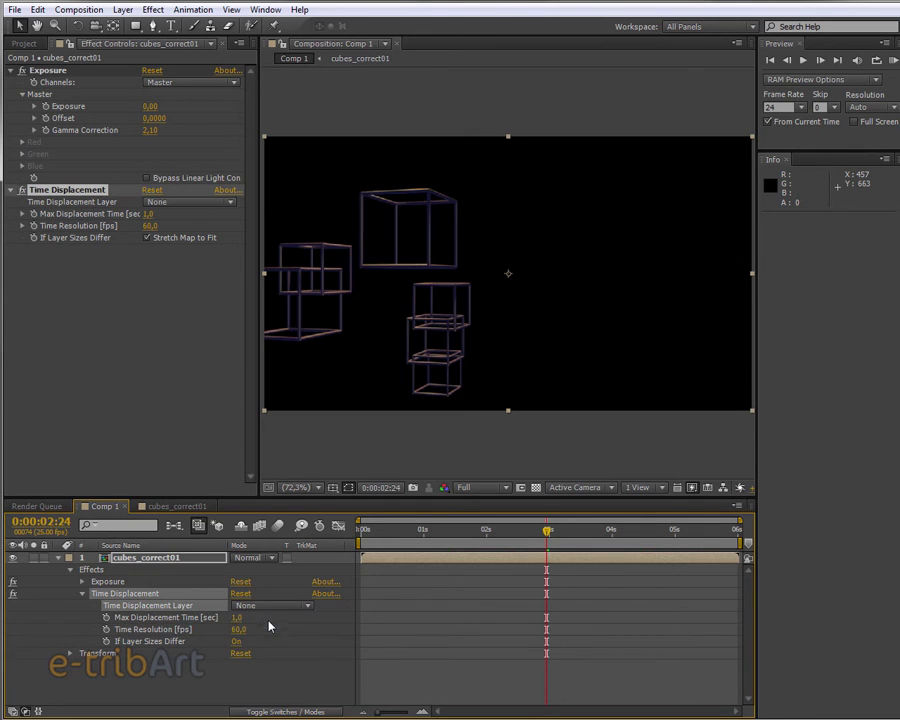
left_click(383, 530)
left_click_drag(383, 530, 577, 530)
Step: Compare the map layer set to cubes_correct01, leave it at None, and open the cubes_correct01 comp
left_click(289, 606)
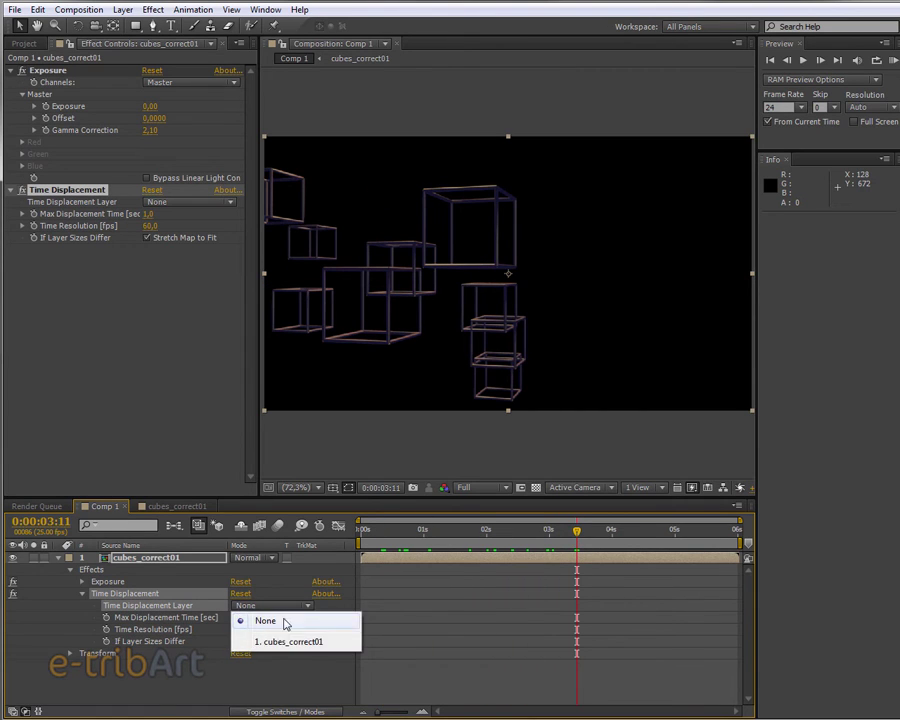
left_click(290, 641)
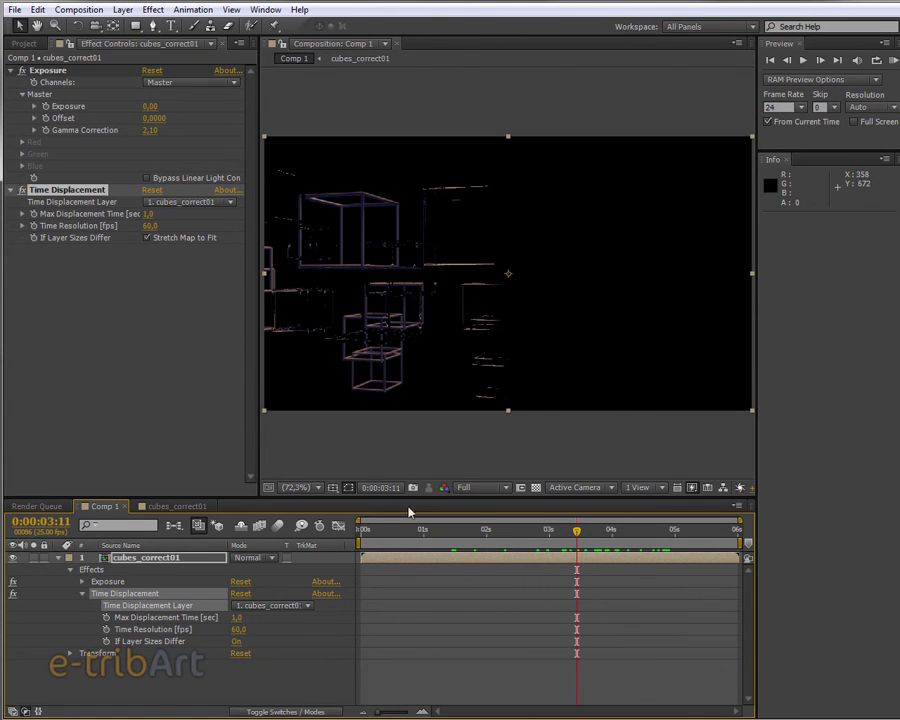
left_click(254, 606)
left_click(262, 618)
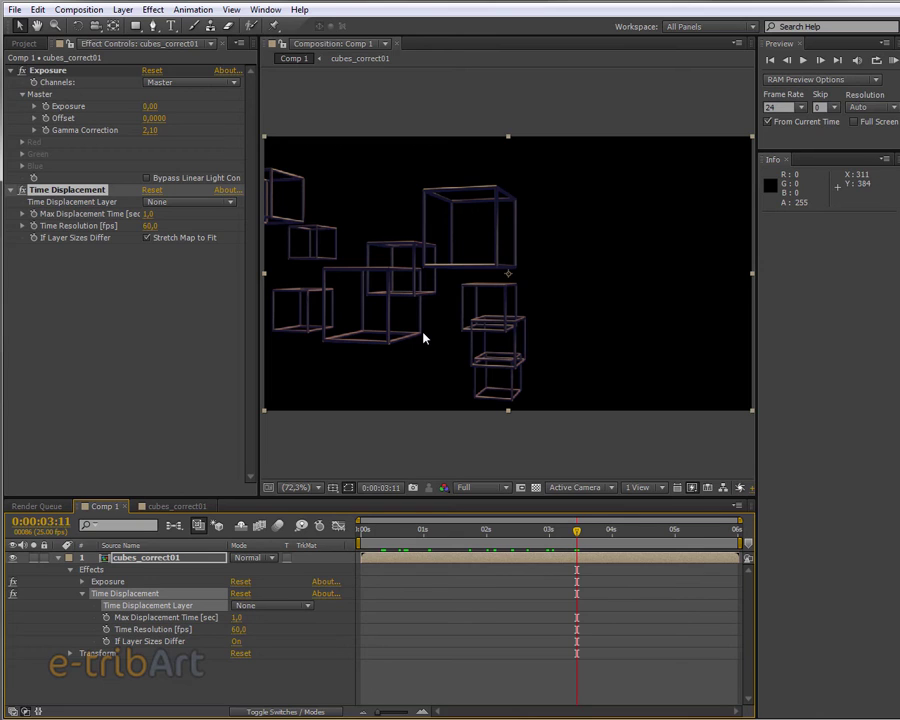
left_click(172, 506)
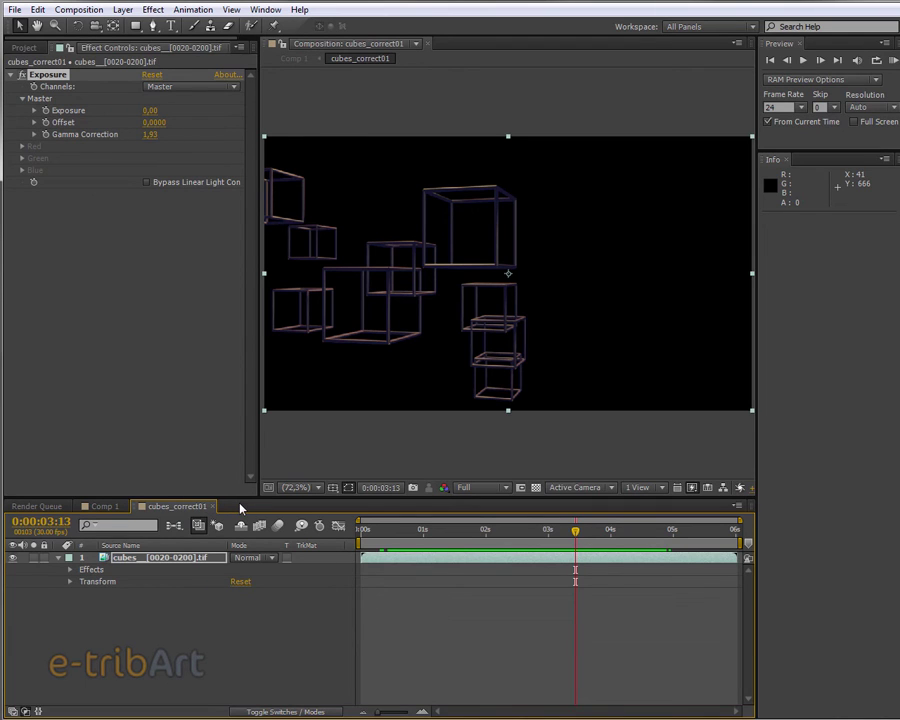
Step: Create a new 960×540 composition named map_gris
left_click(86, 11)
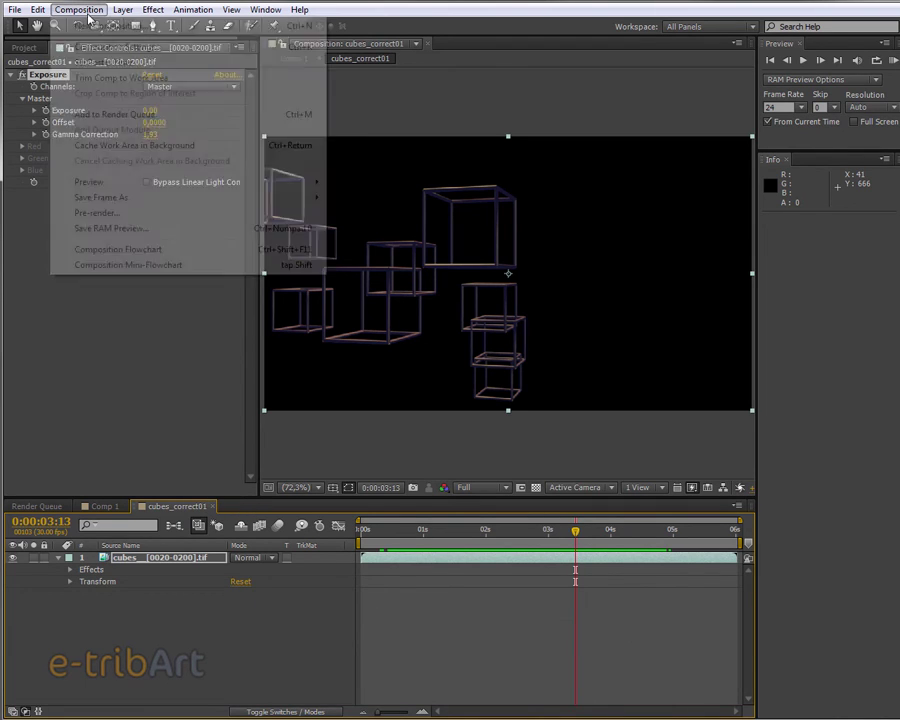
left_click(104, 25)
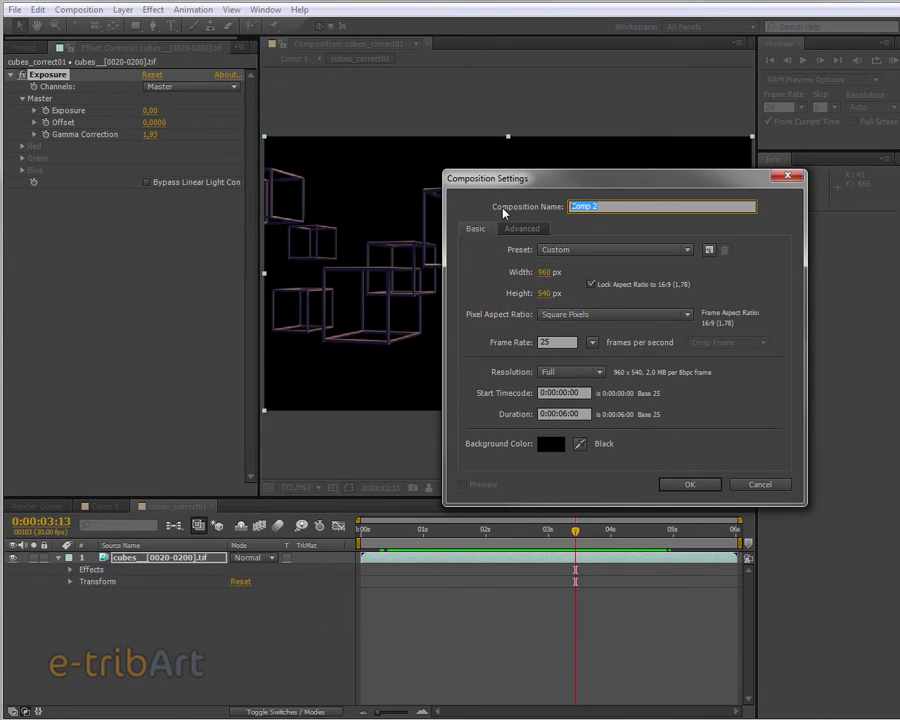
type("map_gris")
left_click(672, 485)
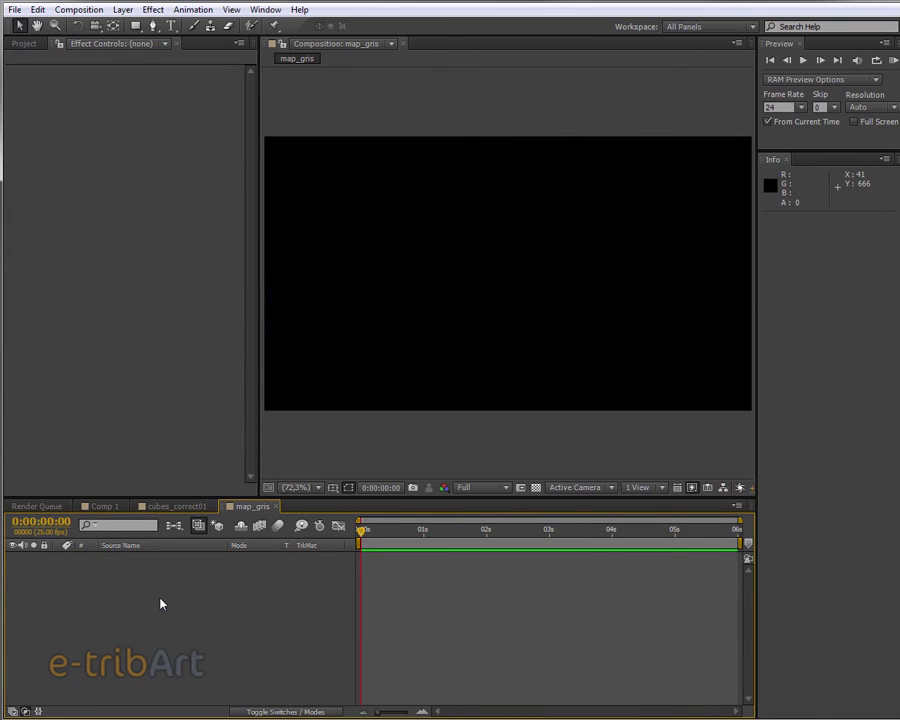
Step: Add two full-frame white solids to map_gris and apply a Ramp gradient to White Solid 2
left_click(122, 9)
mouse_move(141, 26)
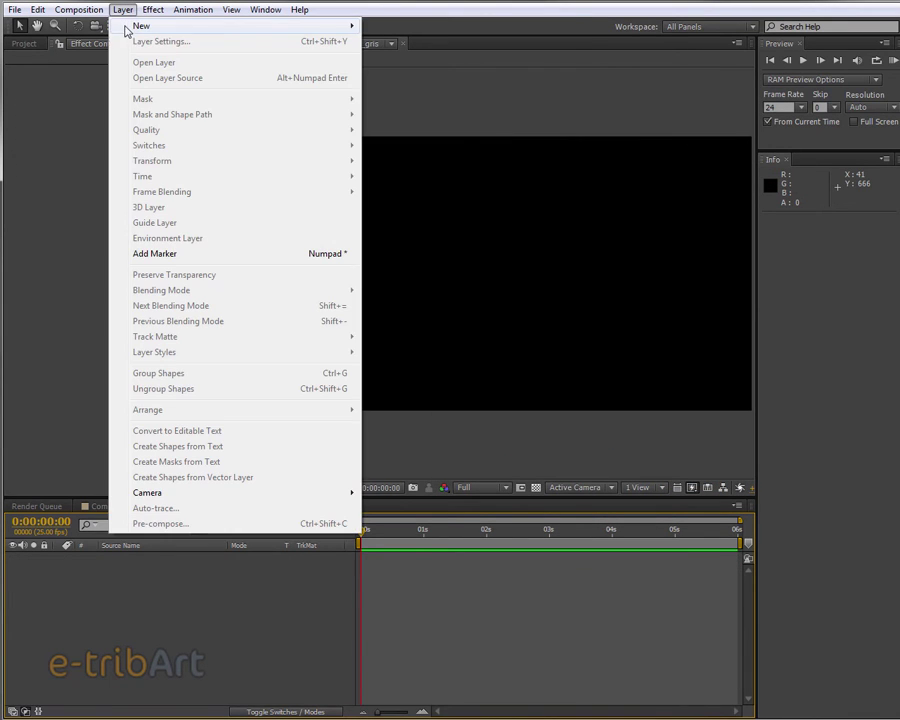
left_click(390, 42)
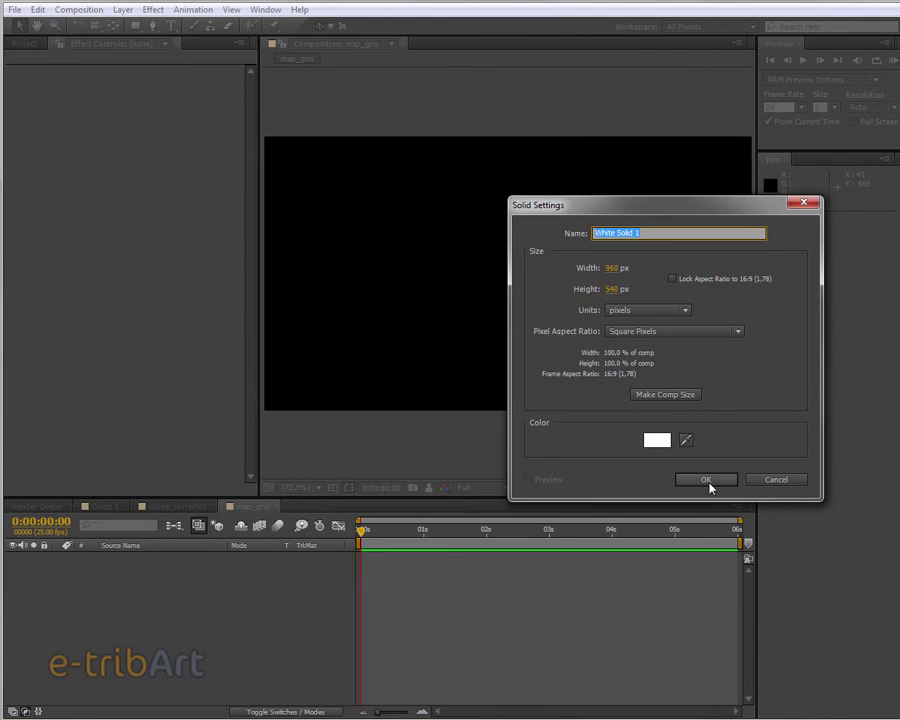
left_click(707, 482)
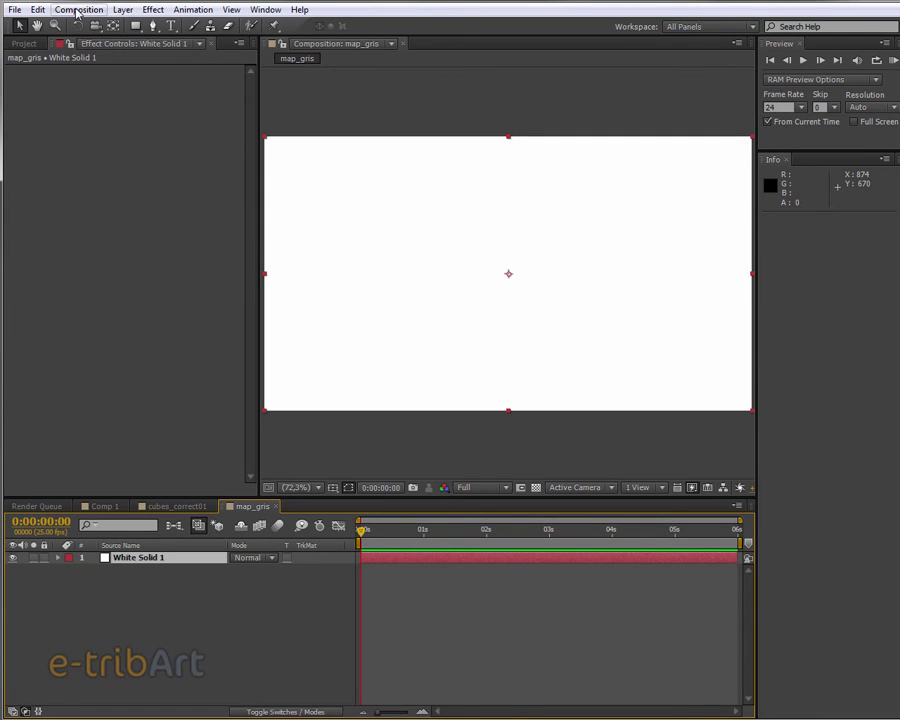
left_click(123, 10)
mouse_move(142, 26)
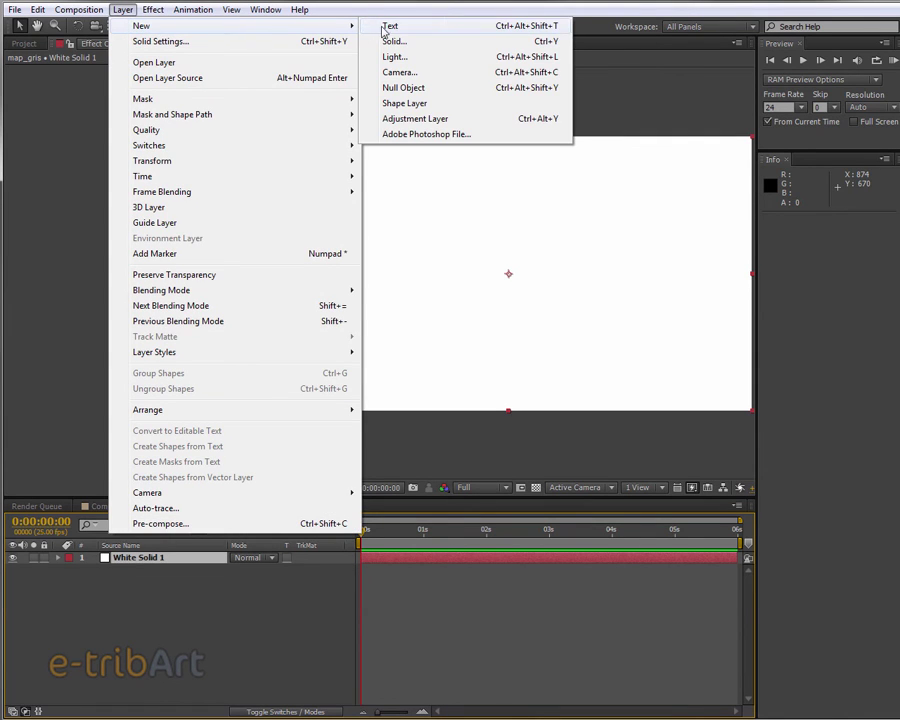
left_click(393, 42)
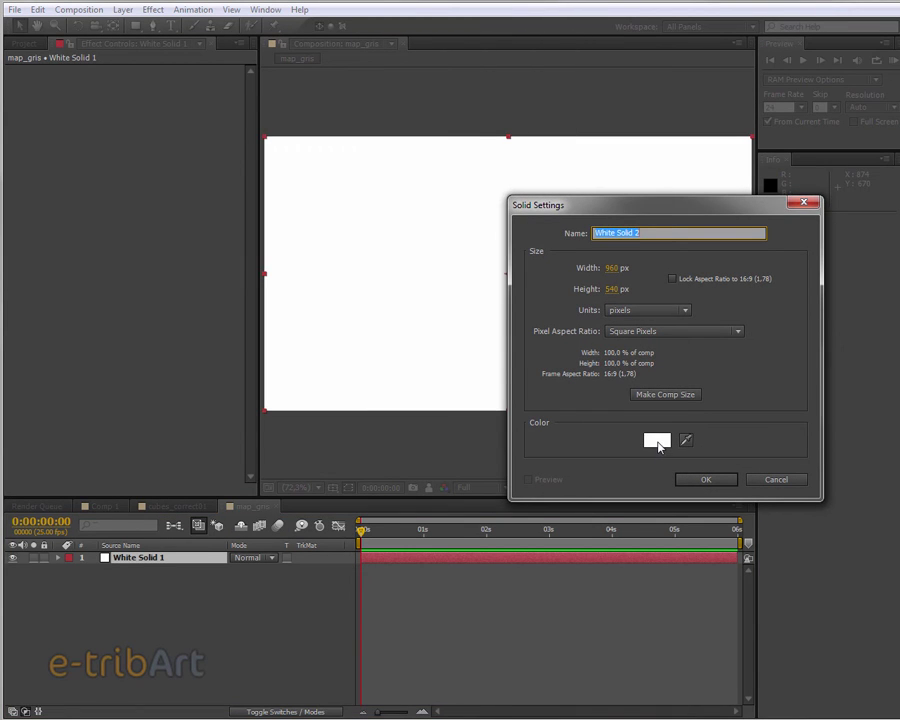
left_click(690, 479)
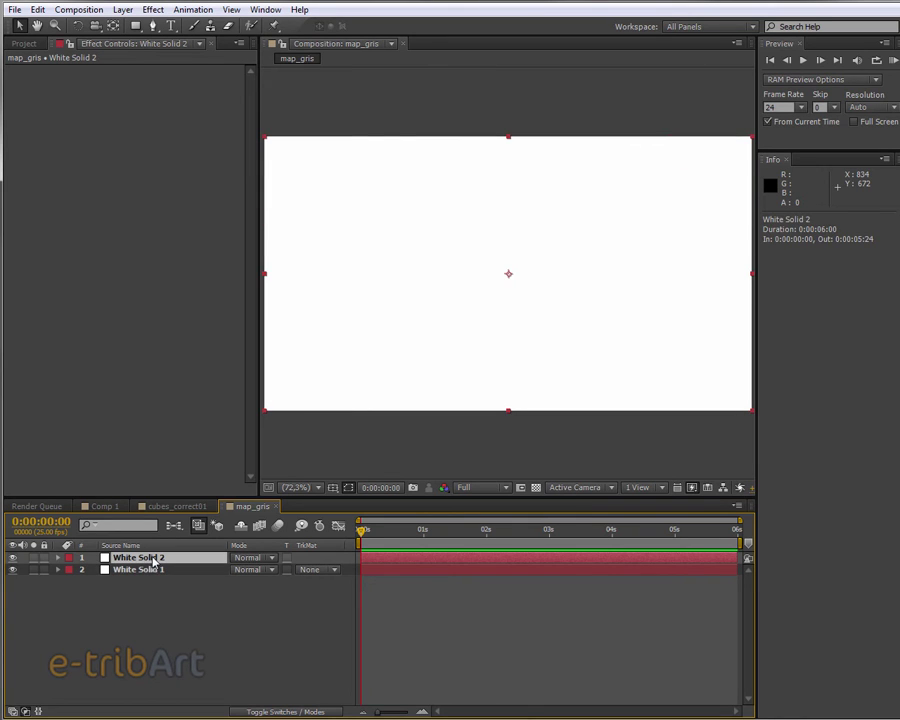
left_click(153, 9)
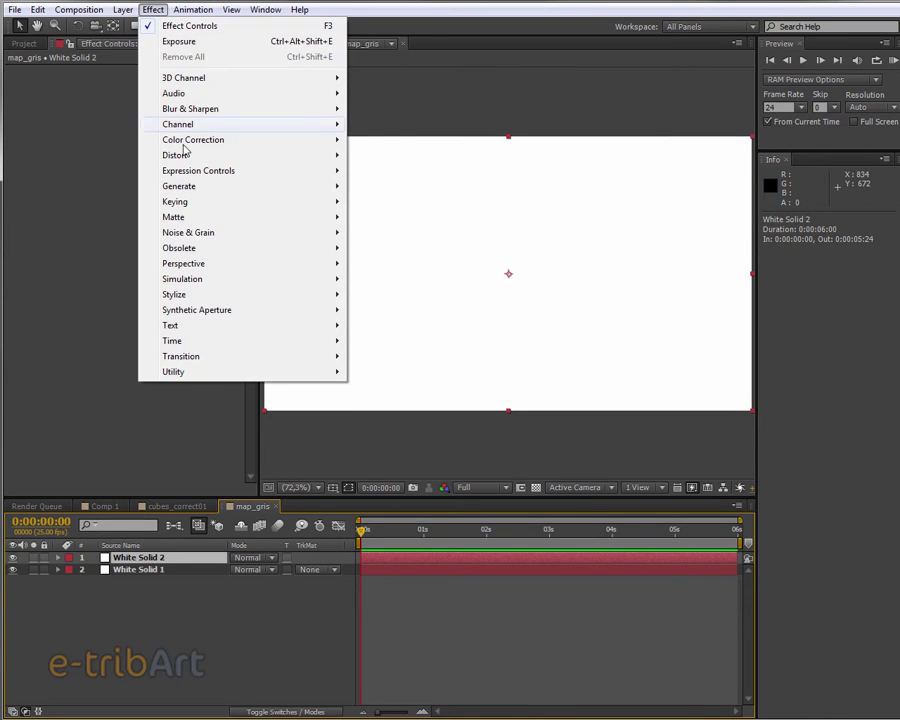
mouse_move(179, 186)
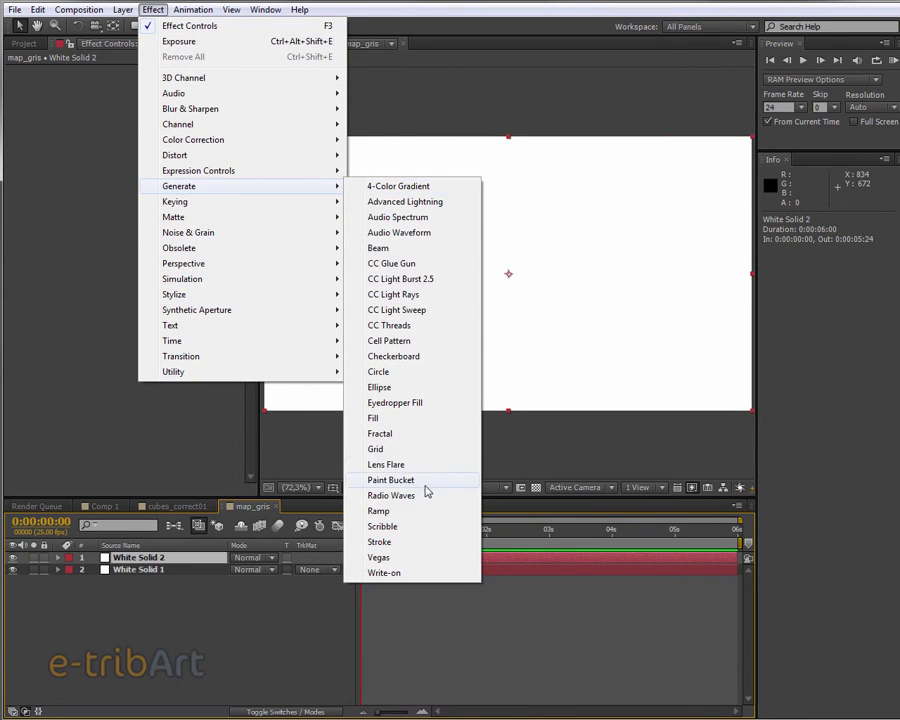
left_click(379, 511)
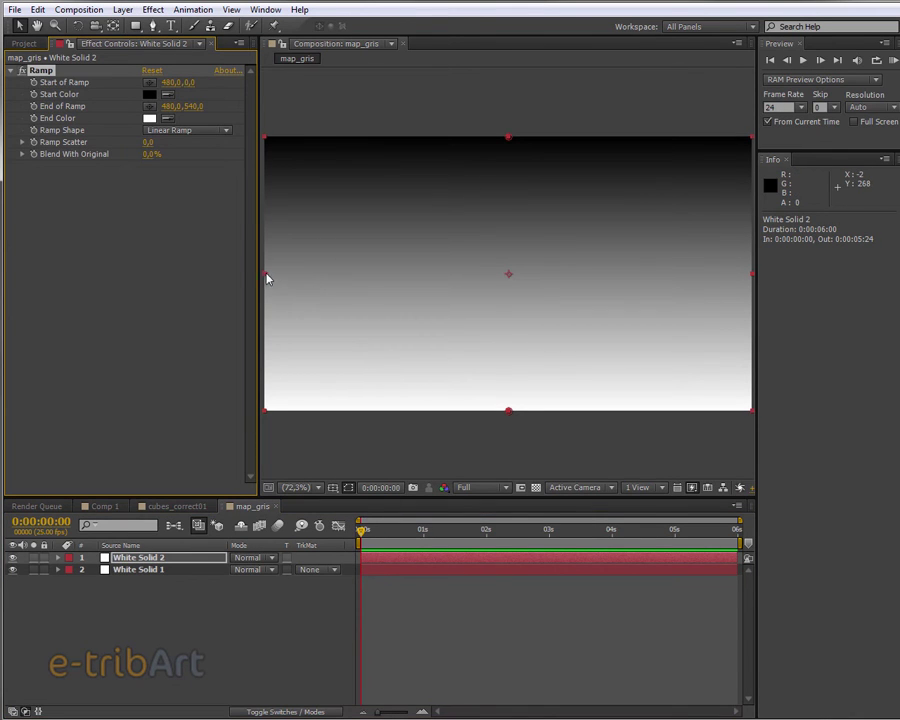
Step: Squeeze, rotate and reposition the gradient layer into a thin horizontal strip
left_click_drag(266, 274, 460, 293)
left_click_drag(484, 291, 498, 295)
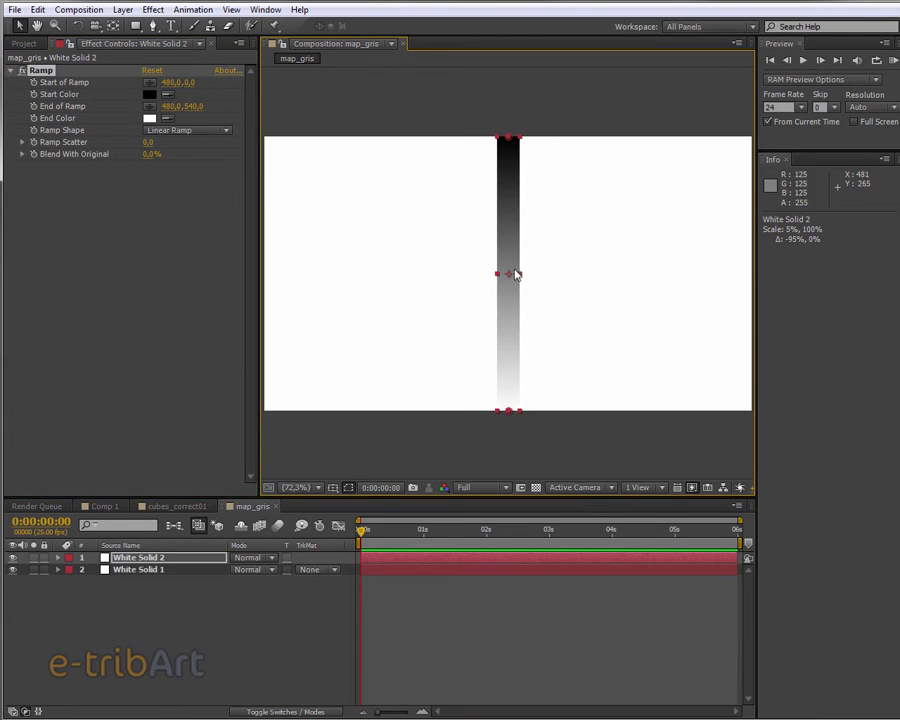
key("w")
mouse_move(510, 322)
left_mouse_down()
mouse_move(570, 300)
mouse_move(587, 279)
left_mouse_up()
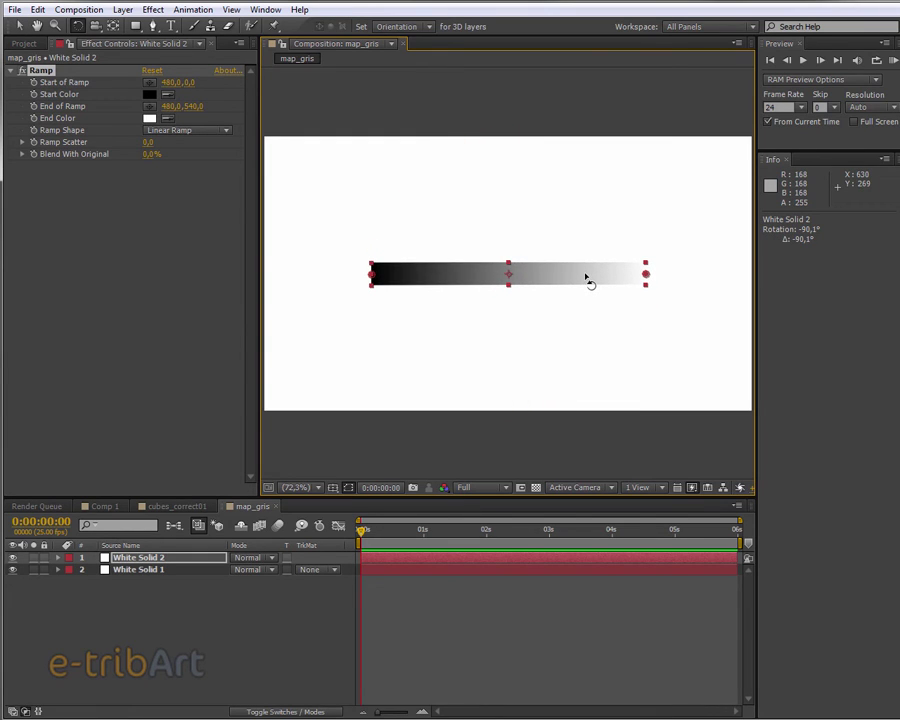
key("v")
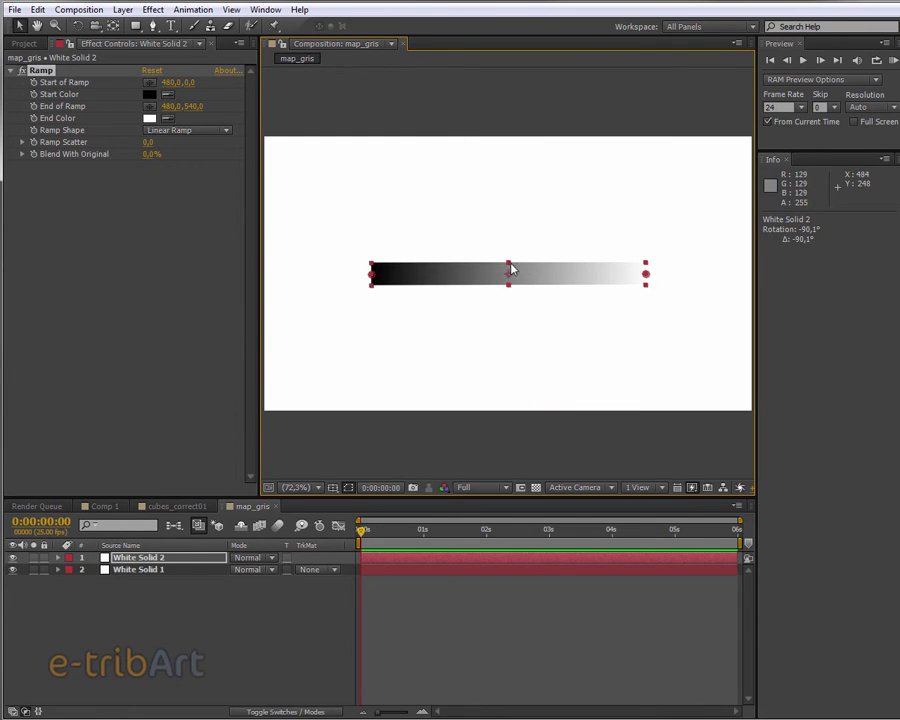
mouse_move(509, 265)
left_mouse_down()
mouse_move(482, 278)
mouse_move(335, 279)
left_mouse_up()
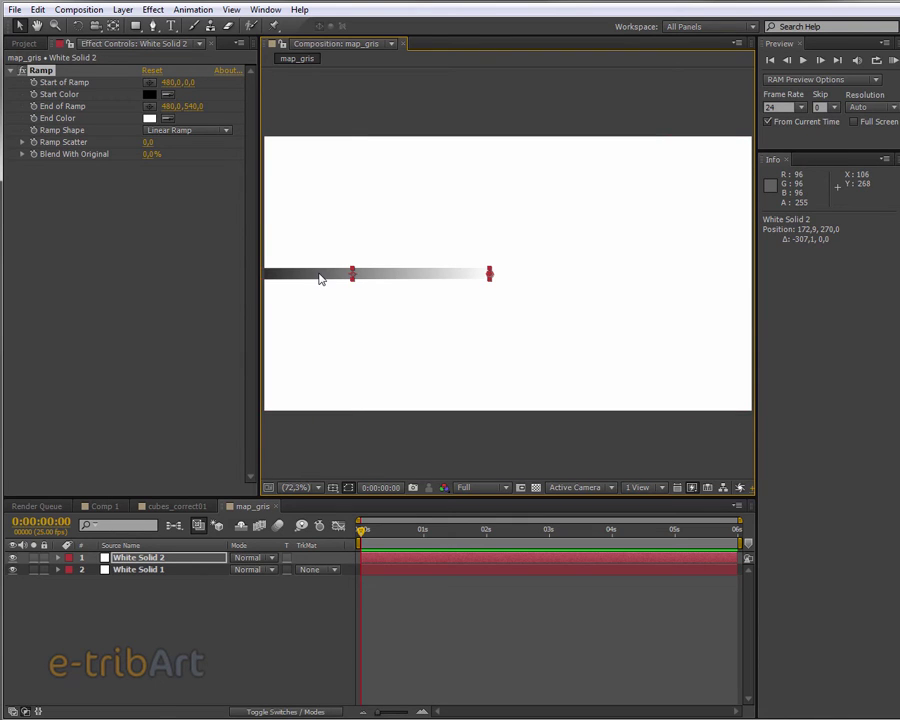
Step: Undo the duplicated Ramp effect, duplicate the White Solid 2 layer, and move the copy slightly up
key("ctrl+d")
mouse_move(321, 277)
left_mouse_down()
mouse_move(321, 255)
mouse_move(317, 282)
left_mouse_up()
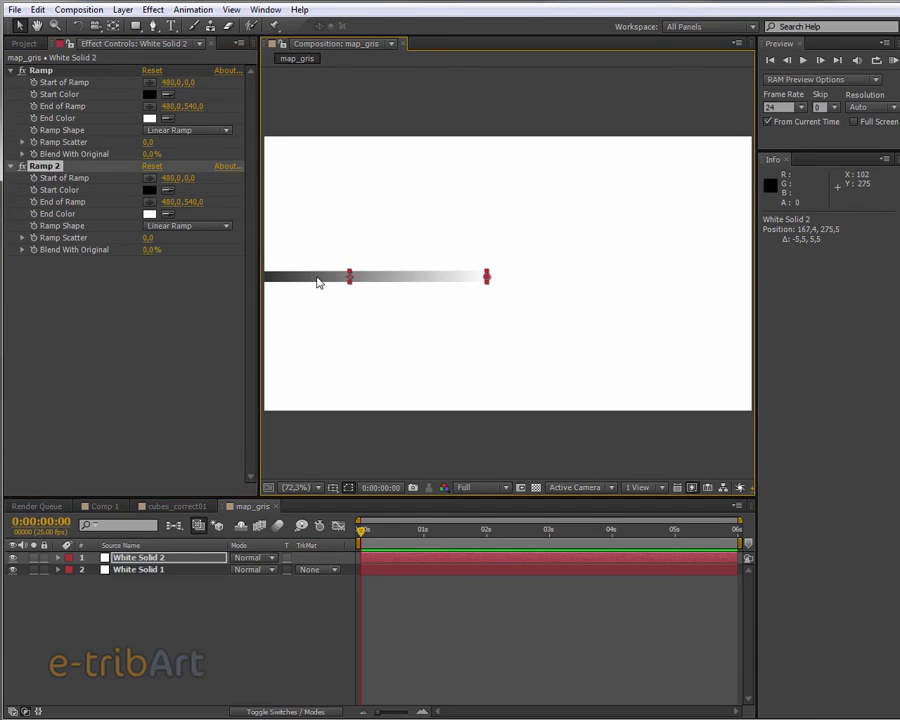
key("ctrl+z")
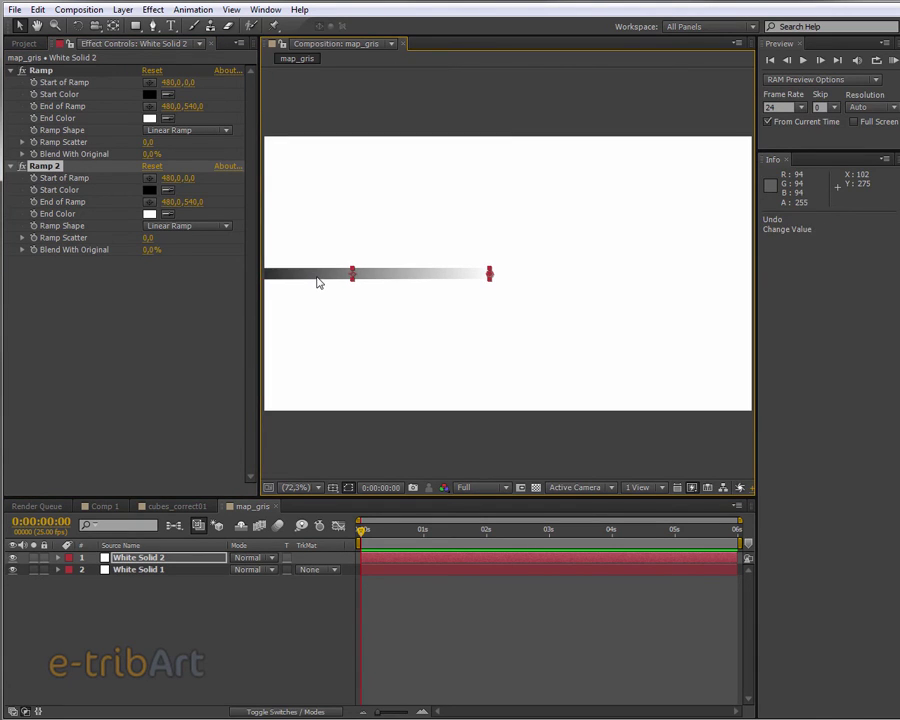
key("ctrl+z")
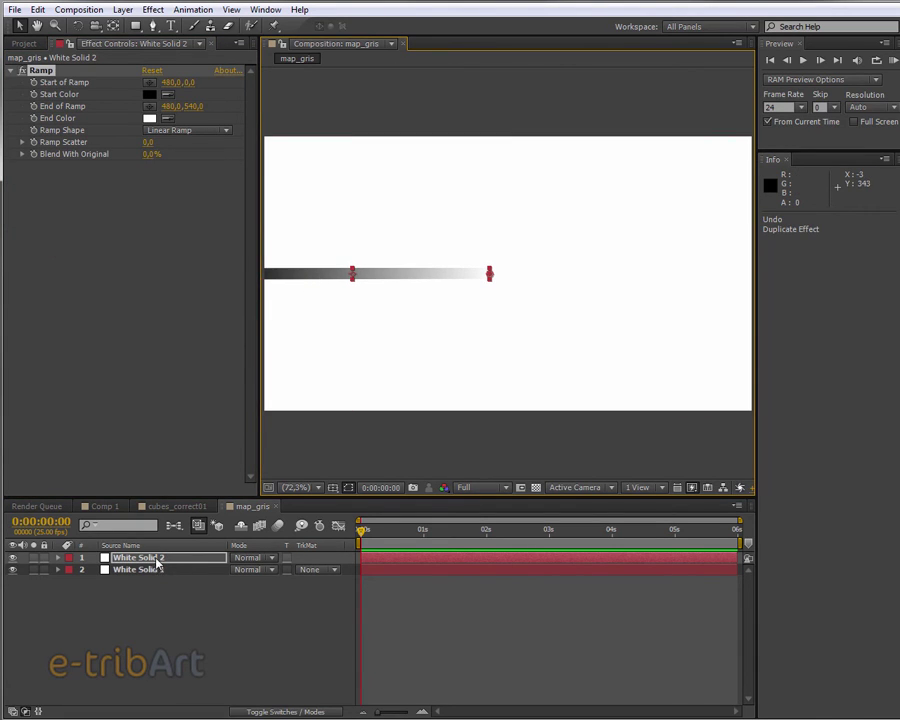
left_click(150, 558)
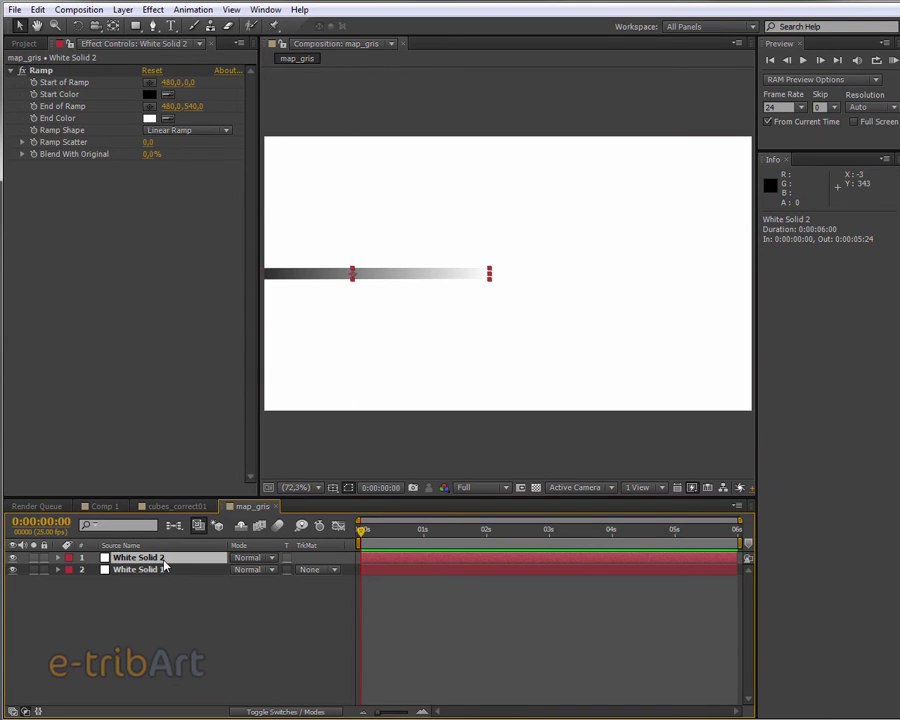
key("ctrl+d")
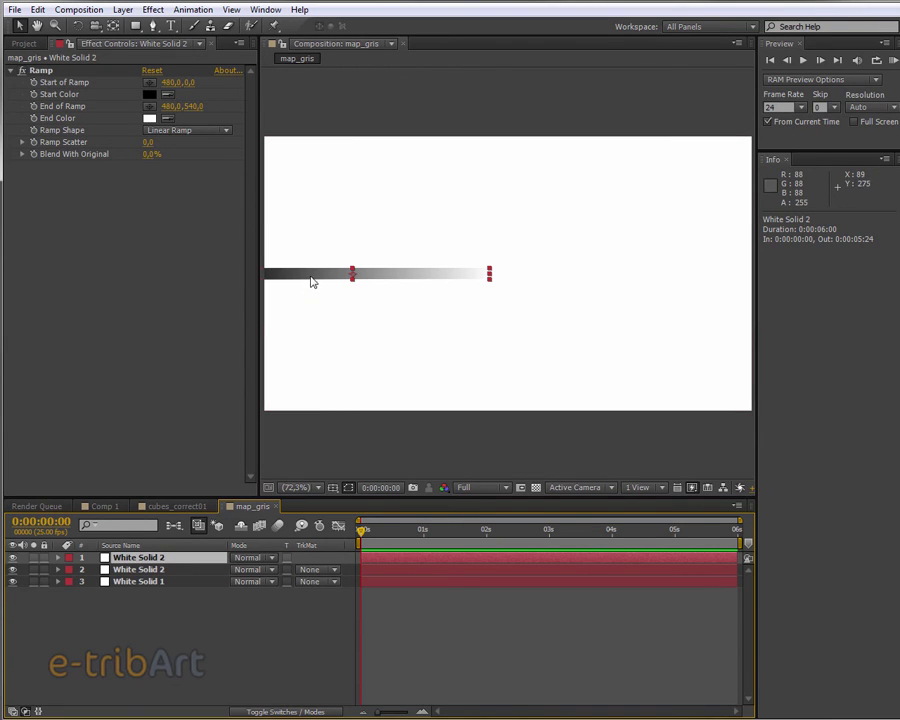
mouse_move(312, 276)
left_mouse_down()
mouse_move(312, 251)
mouse_move(251, 253)
mouse_move(255, 246)
left_mouse_up()
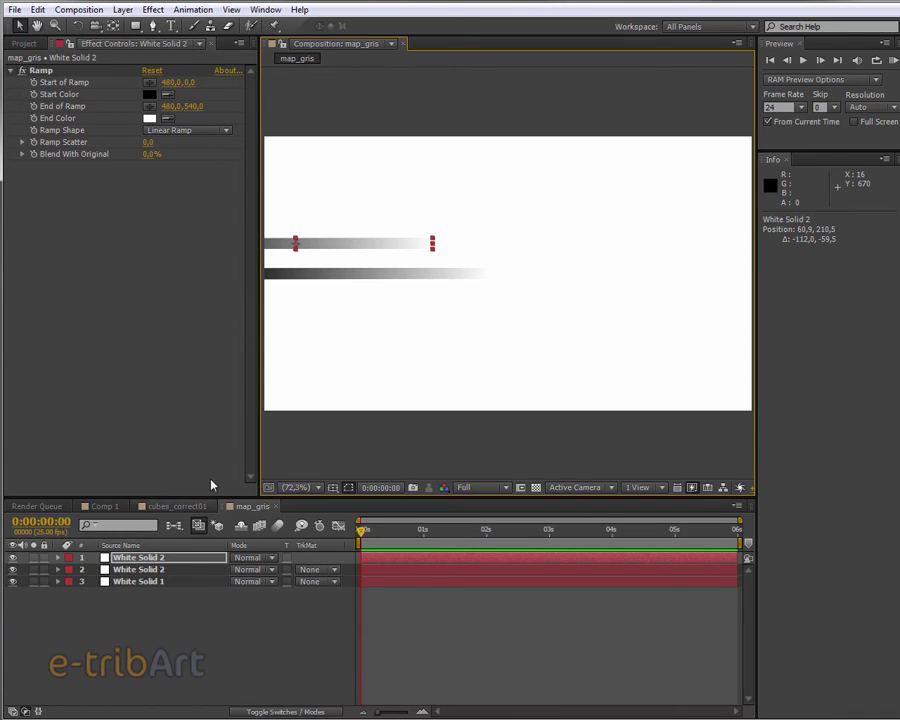
Step: Add map_gris to Comp 1 as a hidden layer
left_click(104, 507)
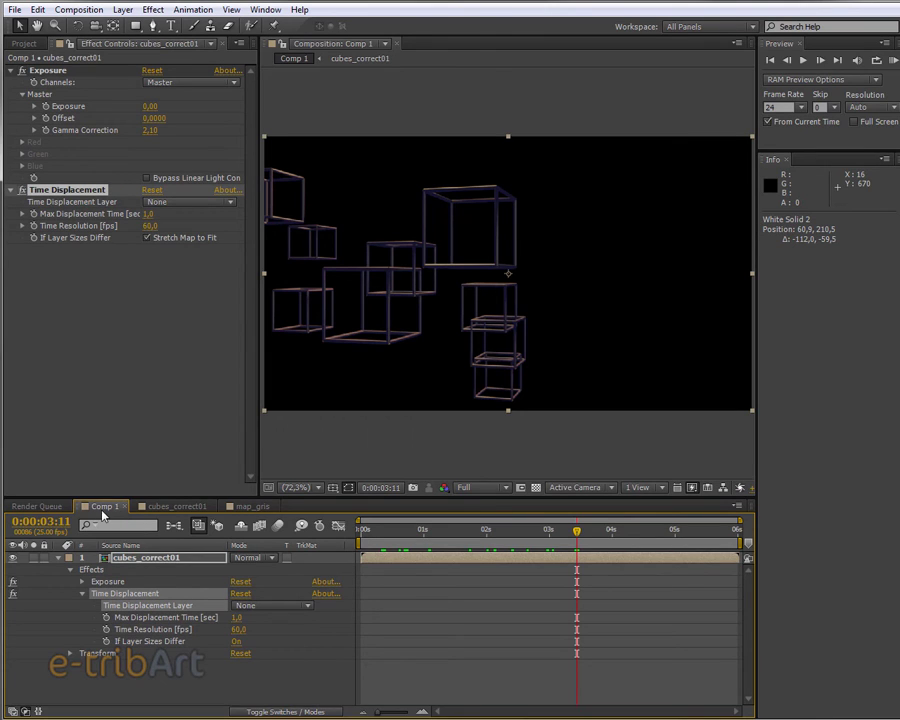
left_click(59, 560)
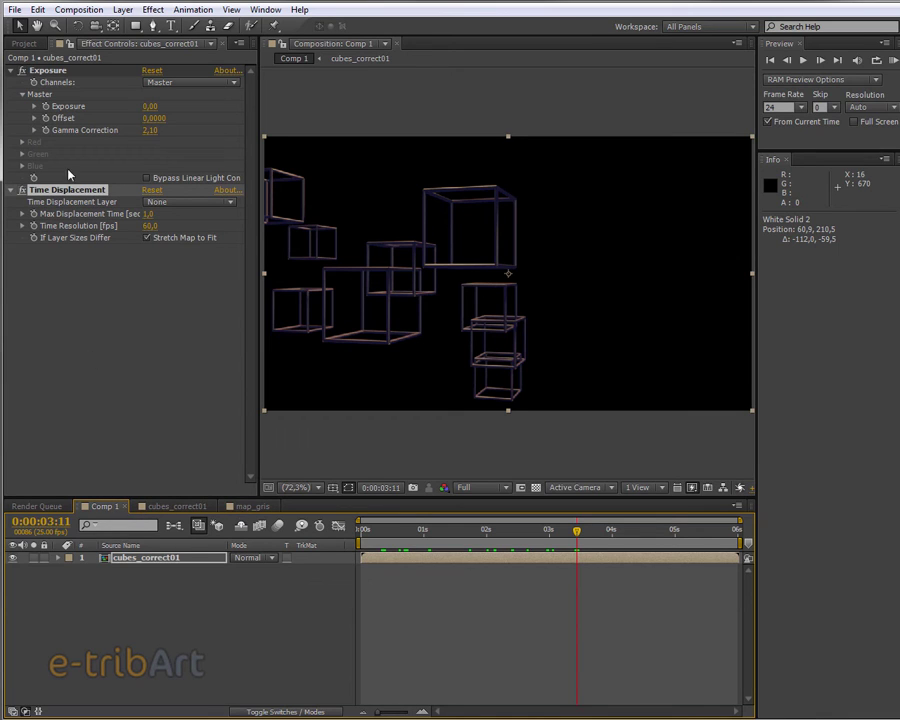
left_click(22, 43)
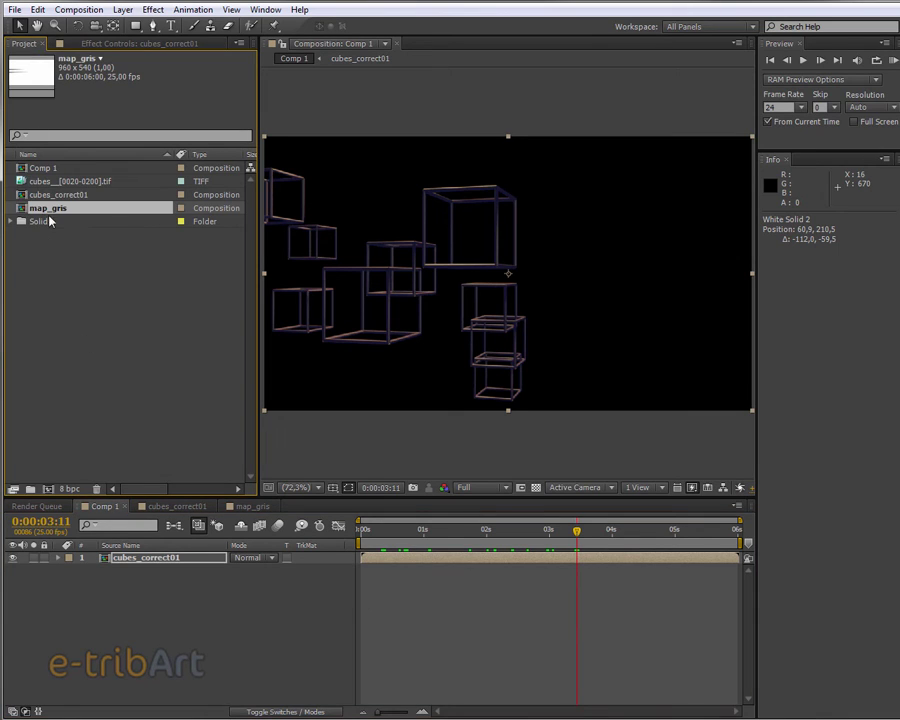
left_click_drag(55, 213, 70, 572)
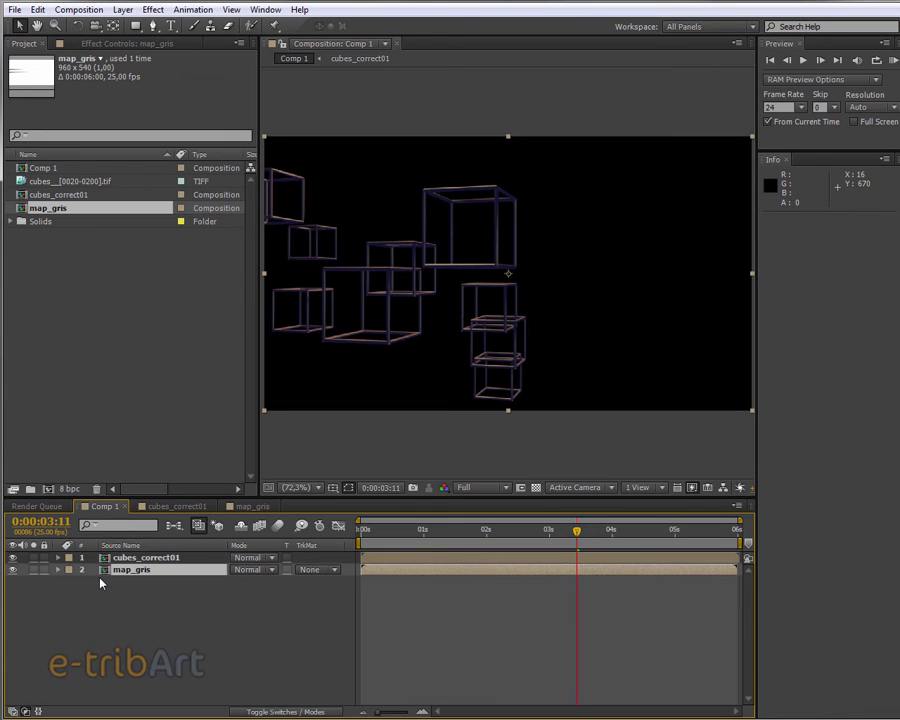
left_click(12, 569)
Step: Set the cubes' Time Displacement Layer to map_gris
left_click(133, 558)
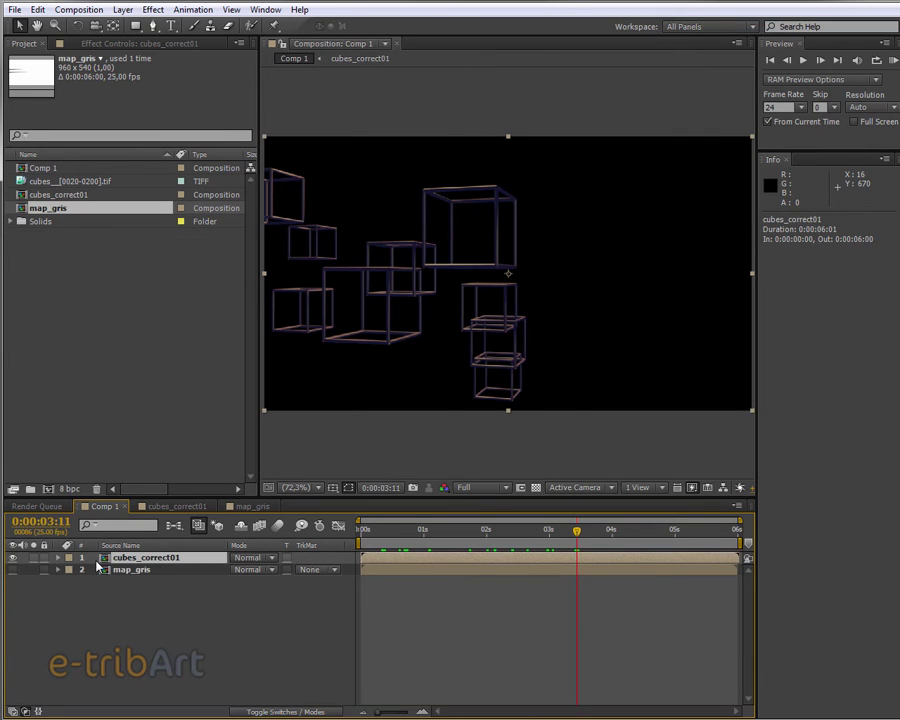
left_click(58, 558)
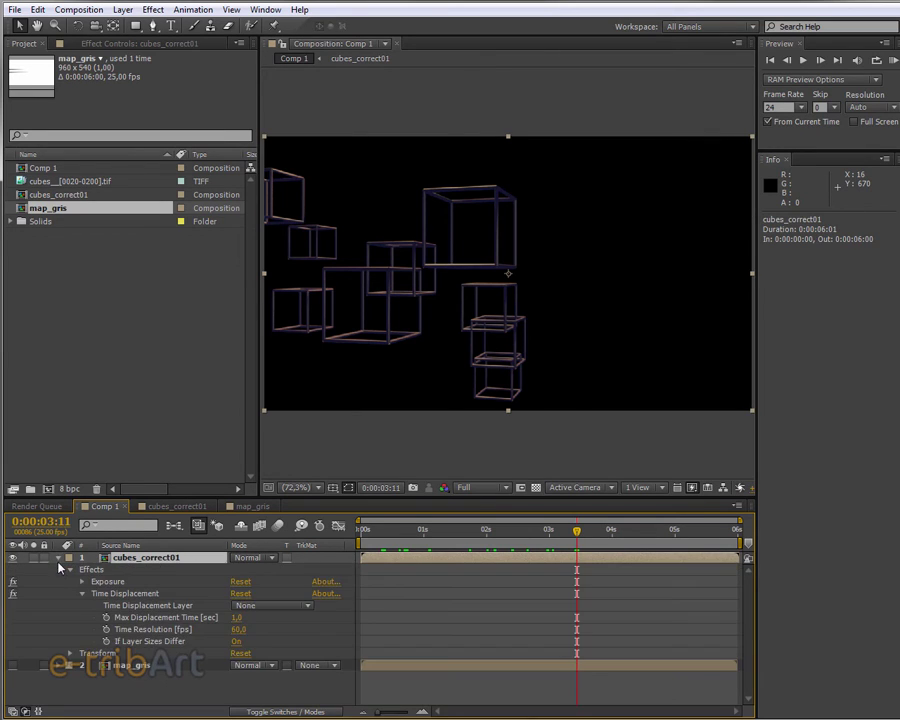
left_click(268, 606)
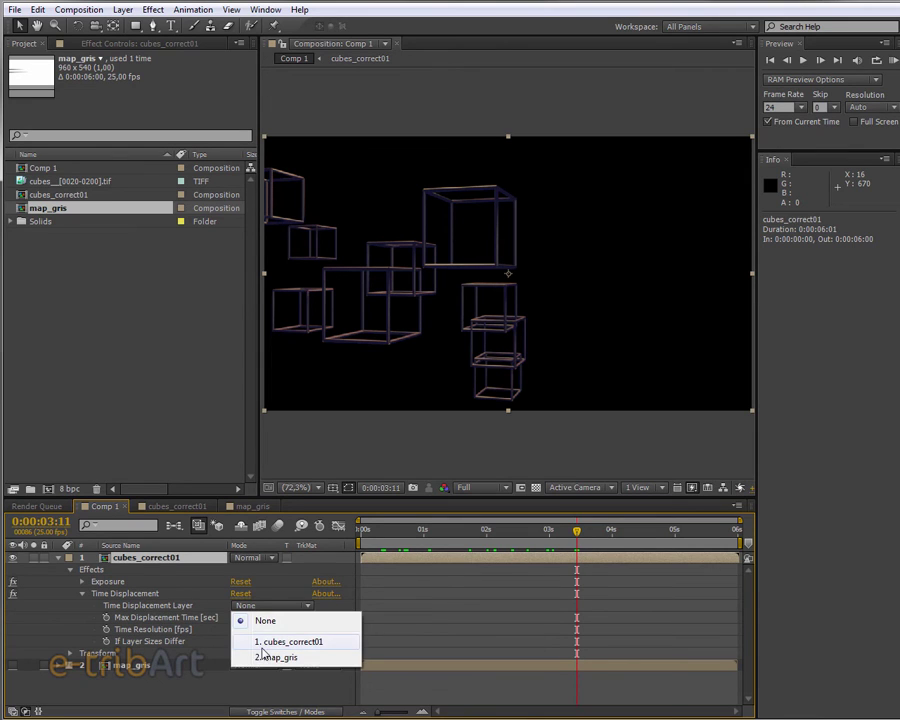
left_click(270, 687)
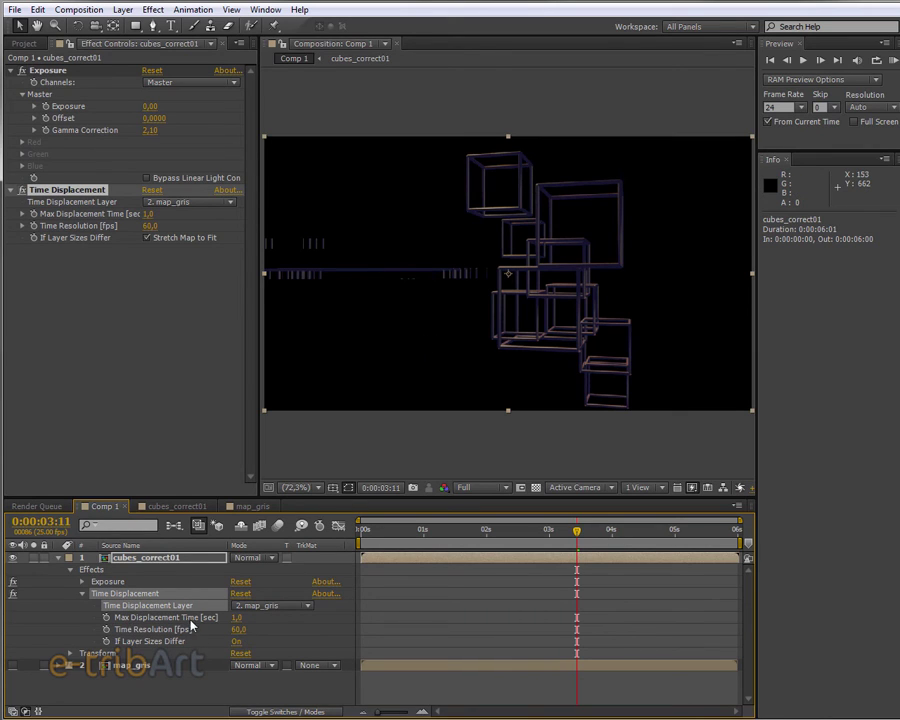
Step: Lower Max Displacement Time to 0,0 and Time Resolution to 30 fps, previewing the glitch
left_click_drag(235, 622, 210, 620)
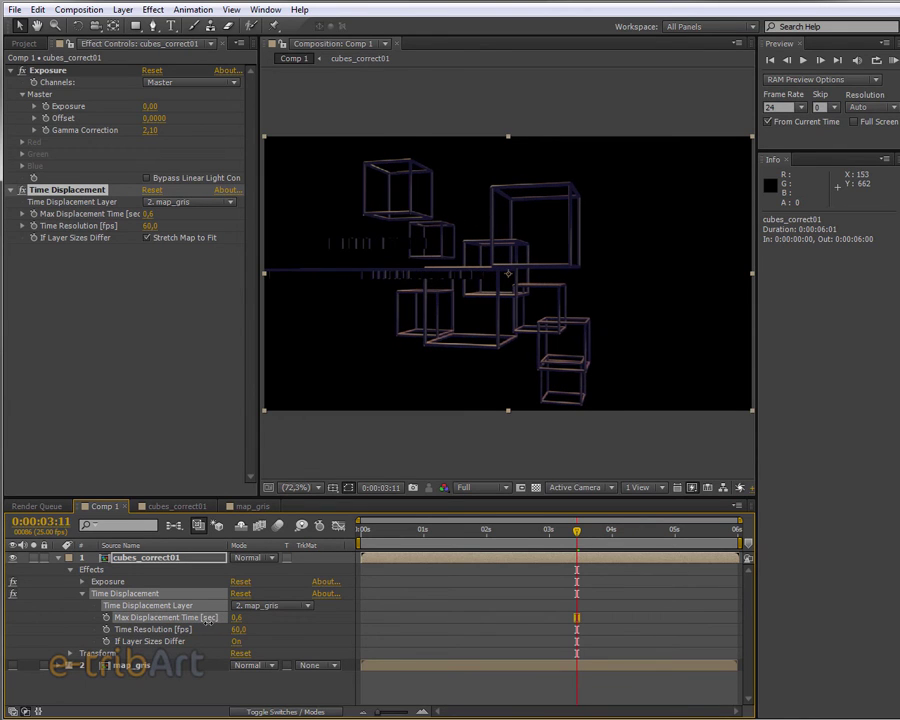
left_click_drag(205, 622, 184, 628)
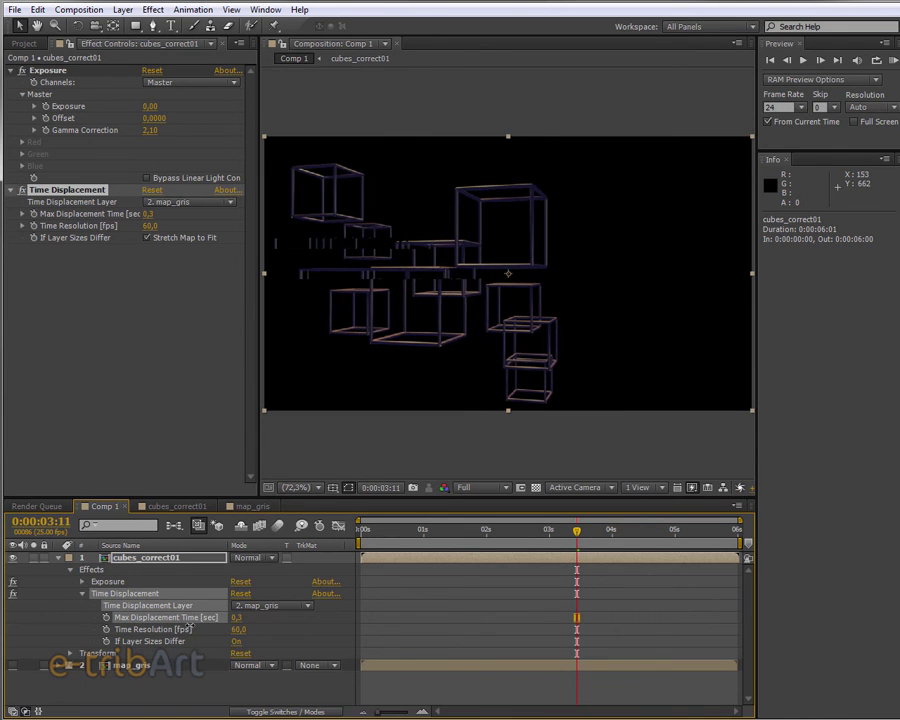
left_click_drag(178, 628, 176, 629)
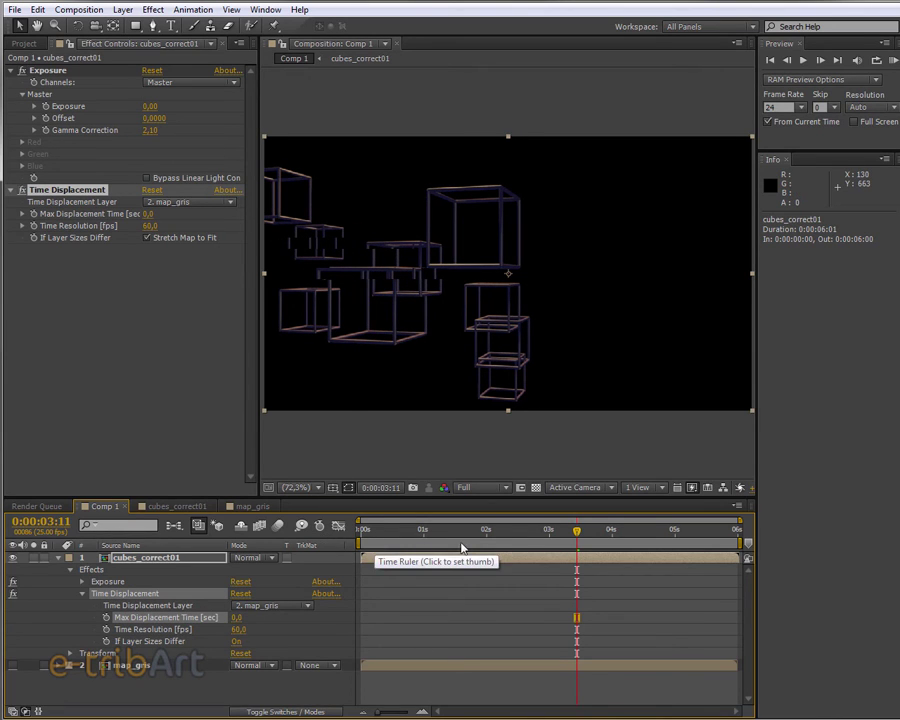
mouse_move(455, 542)
left_mouse_down()
mouse_move(597, 553)
mouse_move(585, 553)
left_mouse_up()
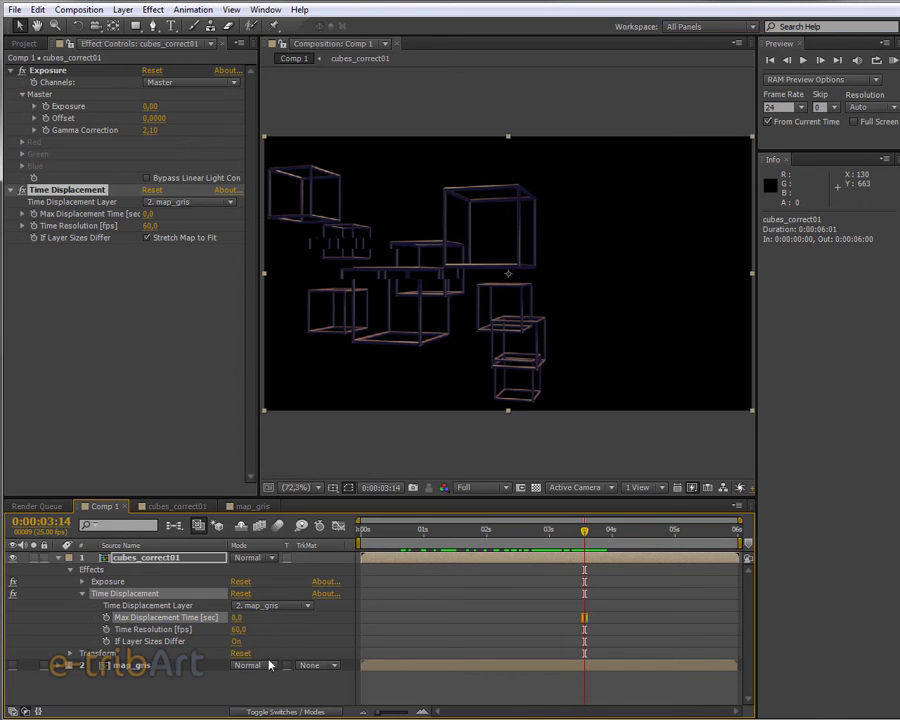
left_click_drag(238, 630, 226, 641)
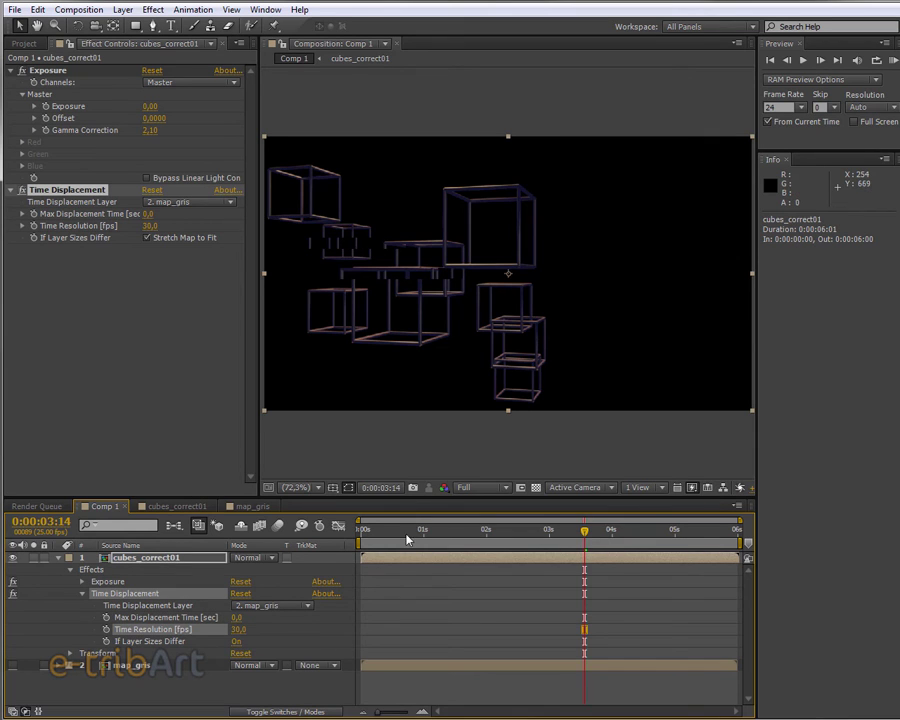
mouse_move(407, 540)
left_mouse_down()
mouse_move(607, 533)
mouse_move(558, 530)
left_mouse_up()
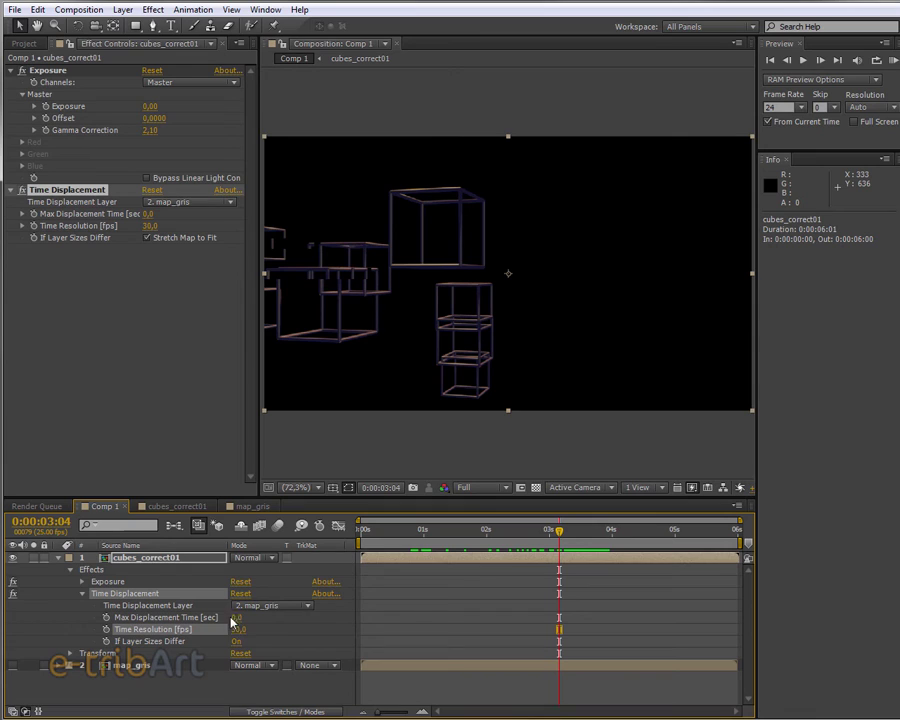
Step: Set Max Displacement Time to -0,1 in Effect Controls and check an earlier frame
left_click(23, 214)
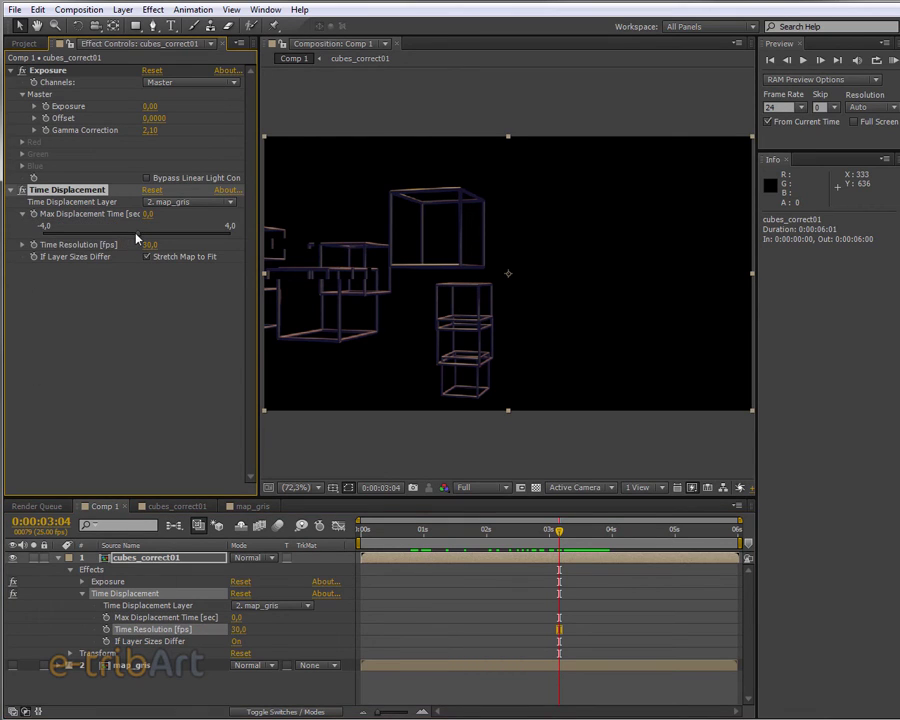
left_click_drag(138, 235, 138, 243)
left_click_drag(138, 243, 134, 243)
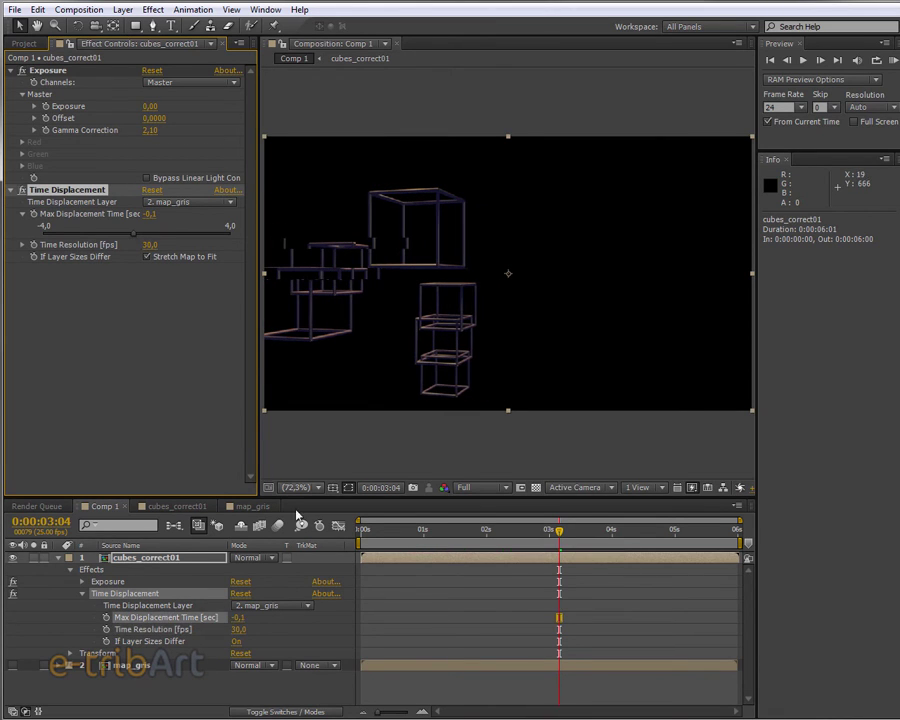
mouse_move(557, 532)
left_mouse_down()
mouse_move(522, 531)
mouse_move(645, 534)
mouse_move(570, 537)
left_mouse_up()
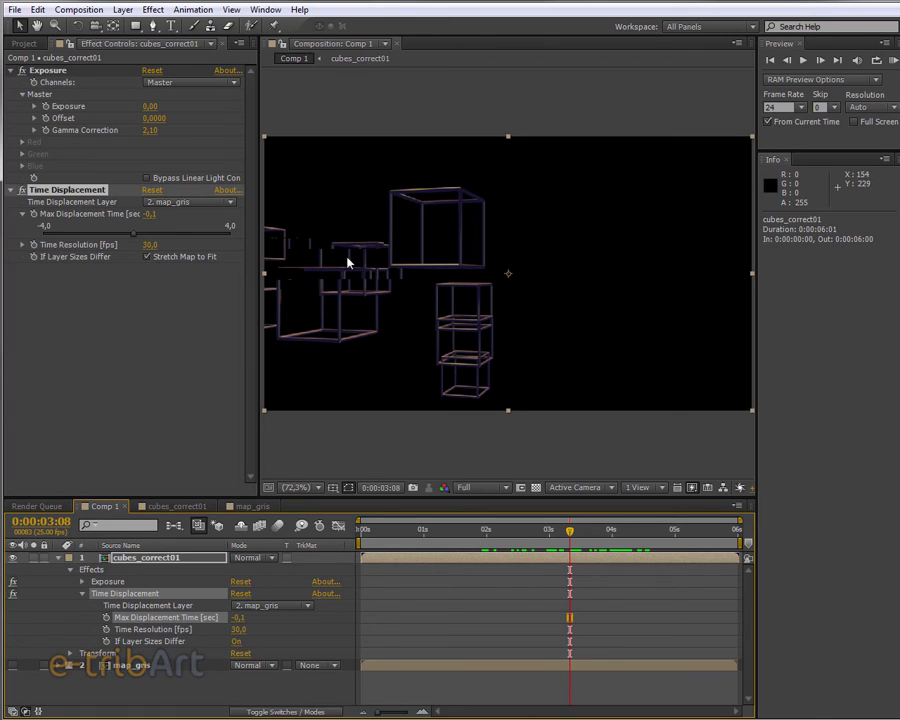
left_click(250, 507)
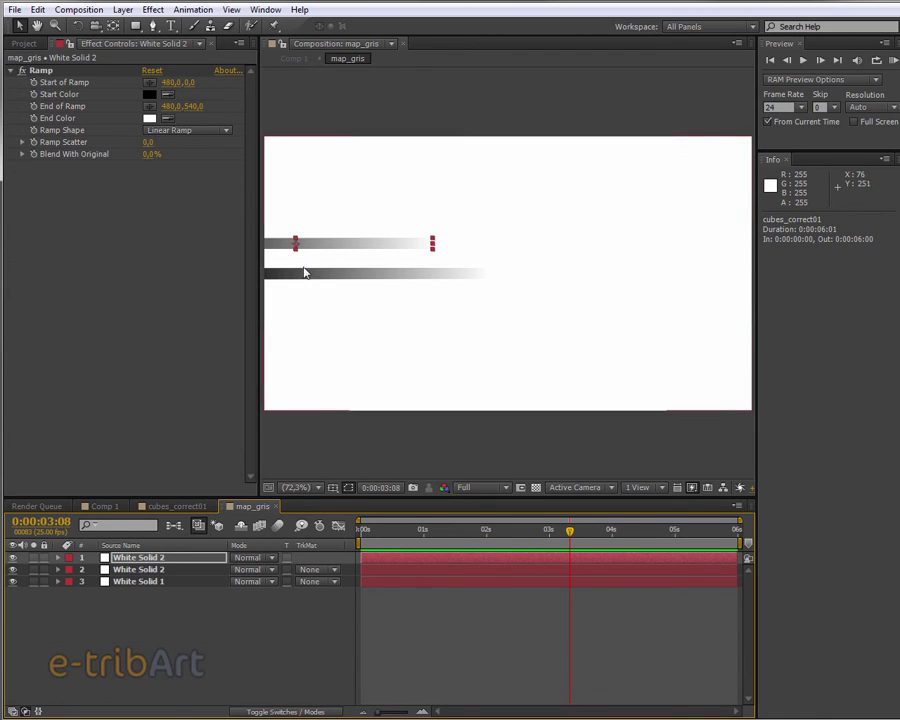
Step: Make the upper gradient bar taller and move the lower bar down to 150,8, 304,6
left_click_drag(295, 243, 296, 234)
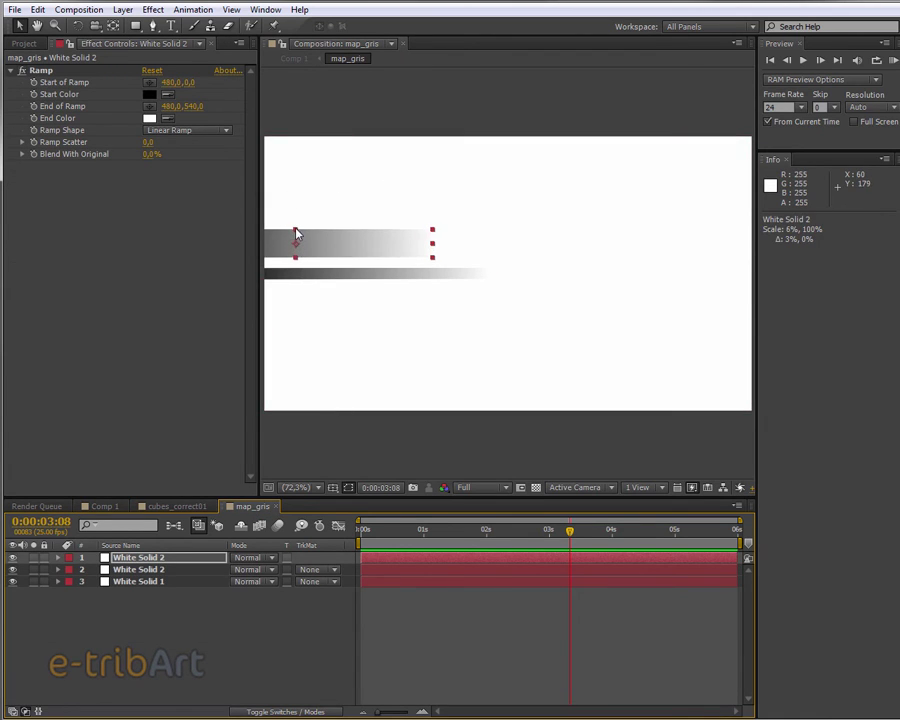
left_click(300, 276)
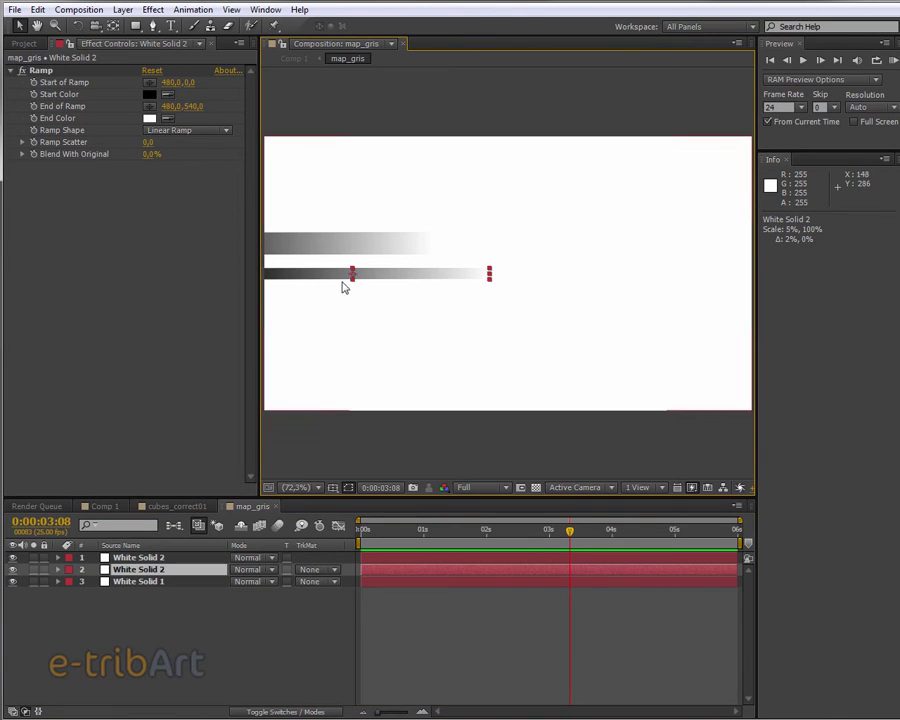
left_click_drag(349, 283, 360, 293)
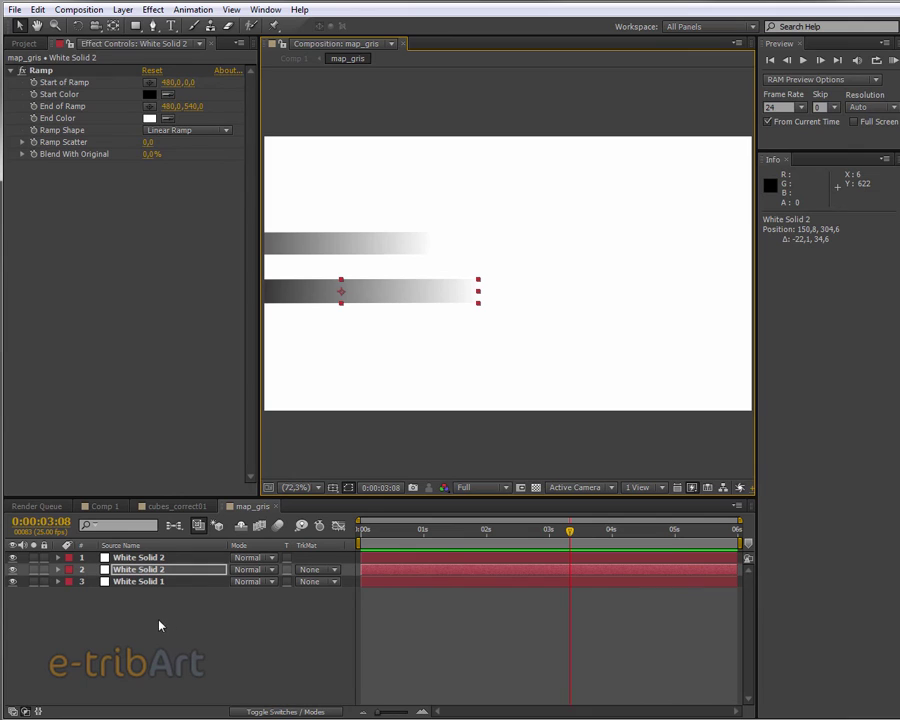
left_click(31, 44)
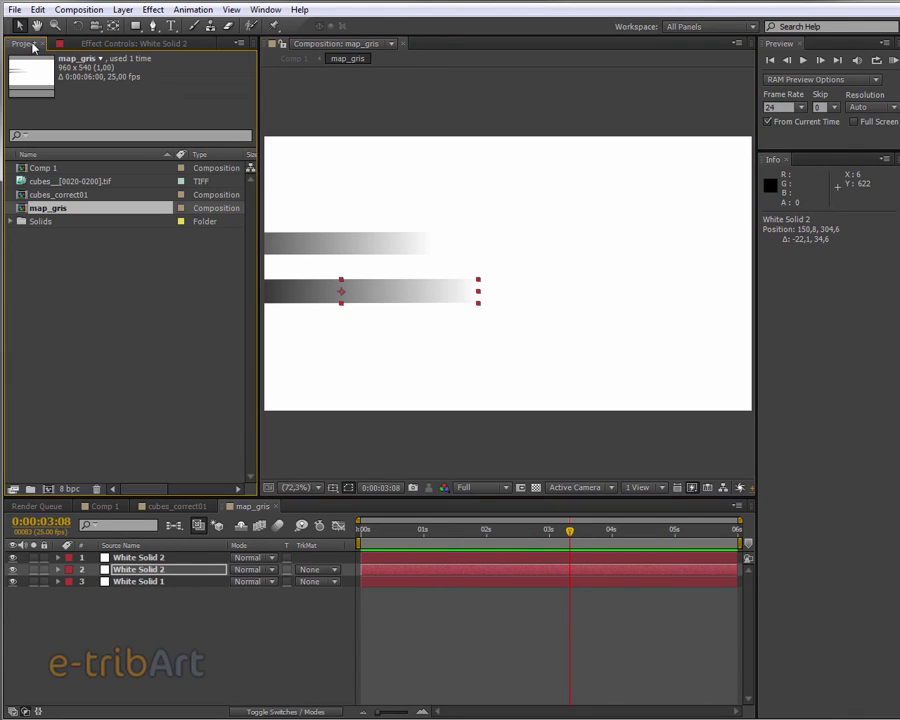
Step: Place cubes_correct01 on top of the map_gris layers and set its opacity to 27%
left_click(44, 196)
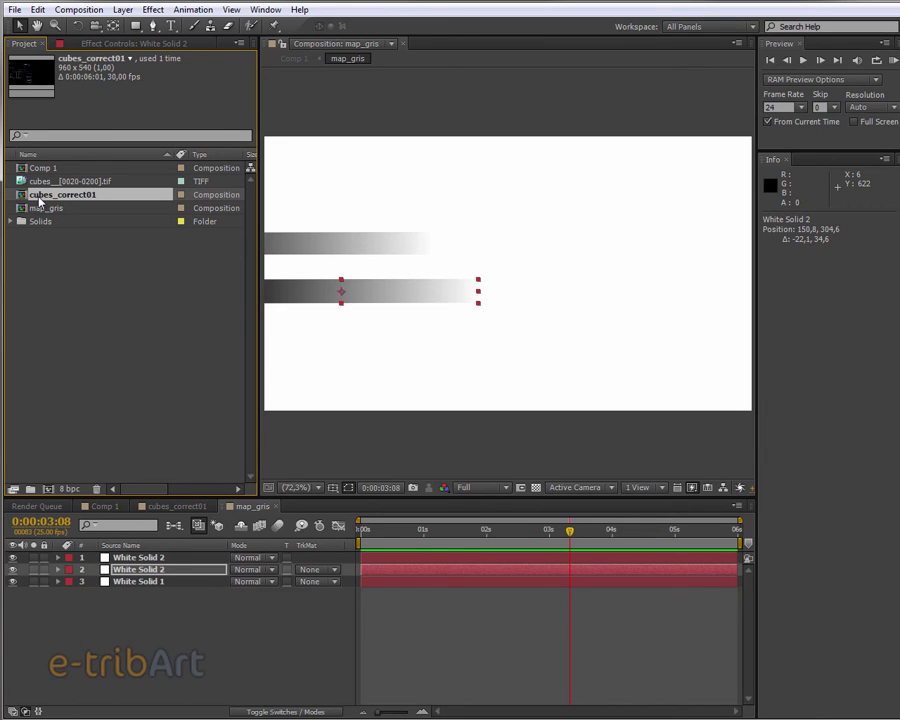
left_click_drag(40, 202, 72, 561)
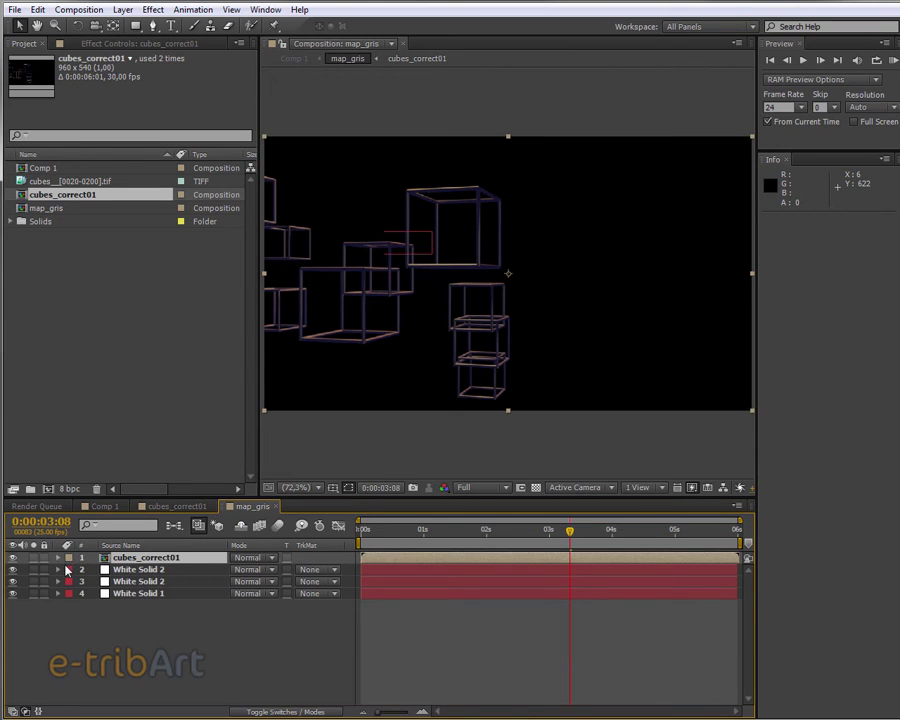
left_click(57, 558)
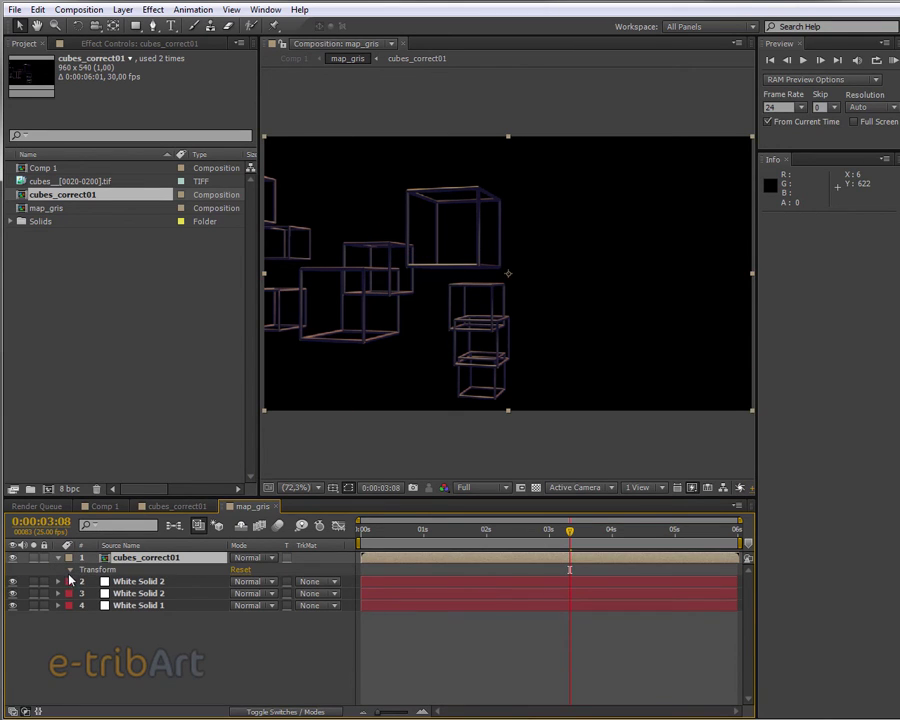
left_click(70, 570)
left_click_drag(237, 630, 185, 637)
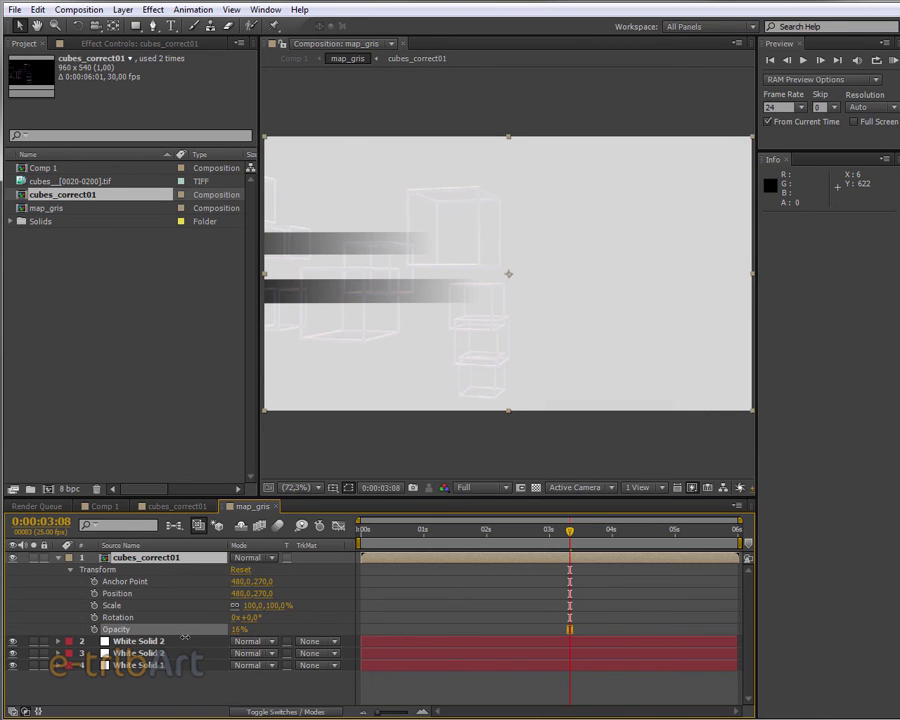
left_click_drag(180, 637, 187, 638)
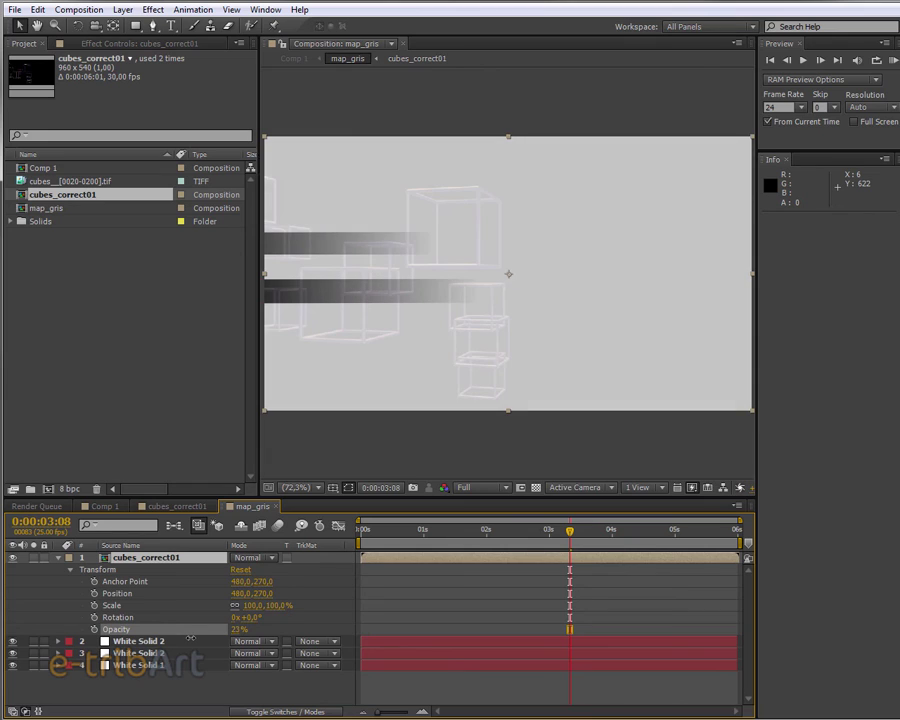
left_click_drag(189, 637, 193, 638)
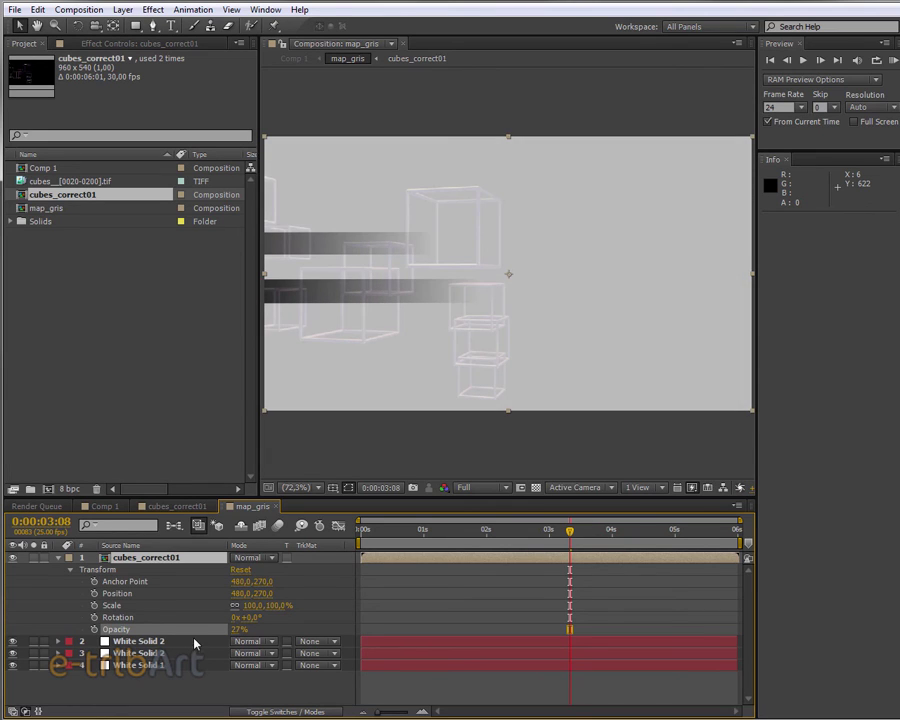
key("Return")
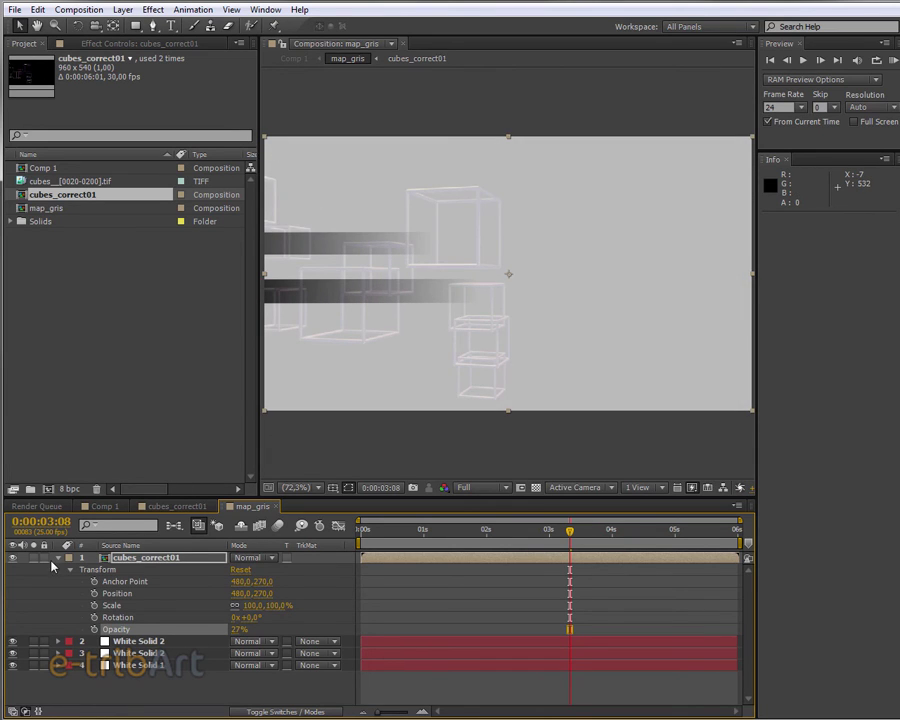
Step: Shift the upper gradient bar right and move the second bar lower in the frame
left_click(58, 558)
left_click(138, 569)
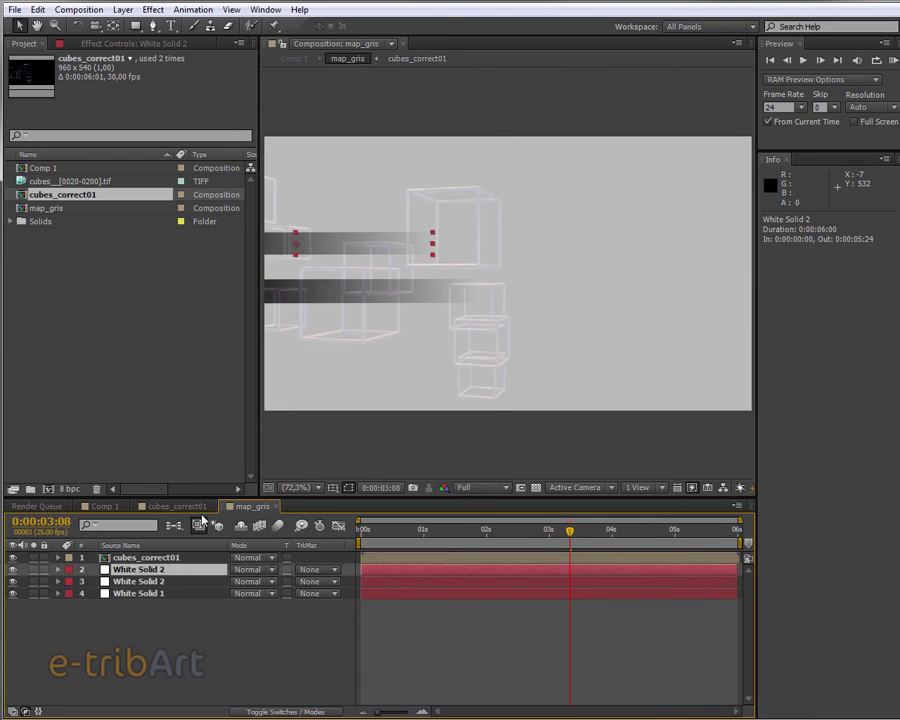
mouse_move(324, 247)
left_mouse_down()
mouse_move(420, 247)
mouse_move(407, 247)
left_mouse_up()
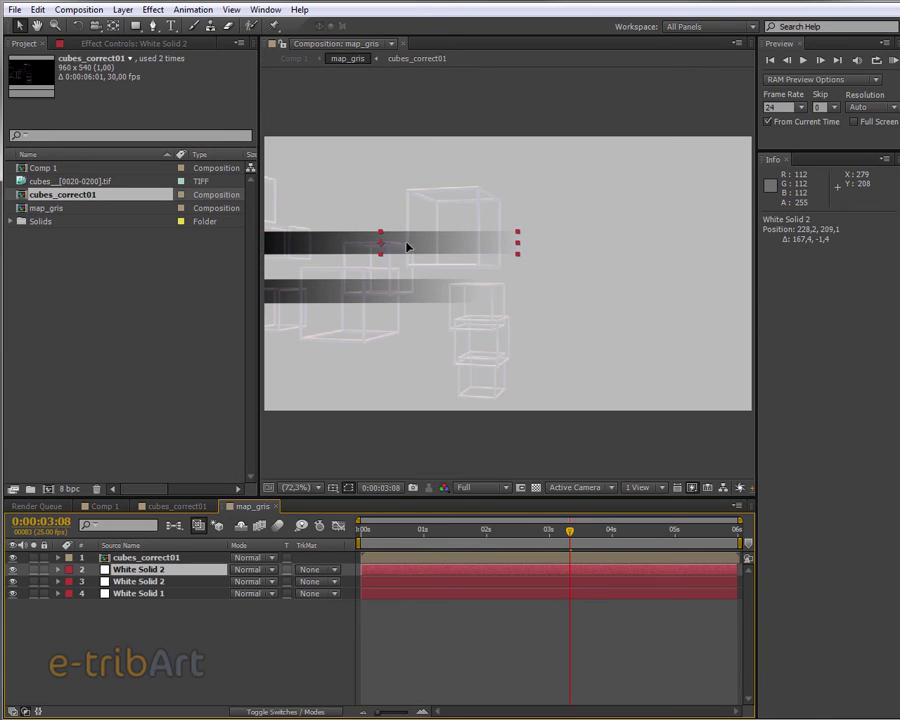
left_click(340, 293)
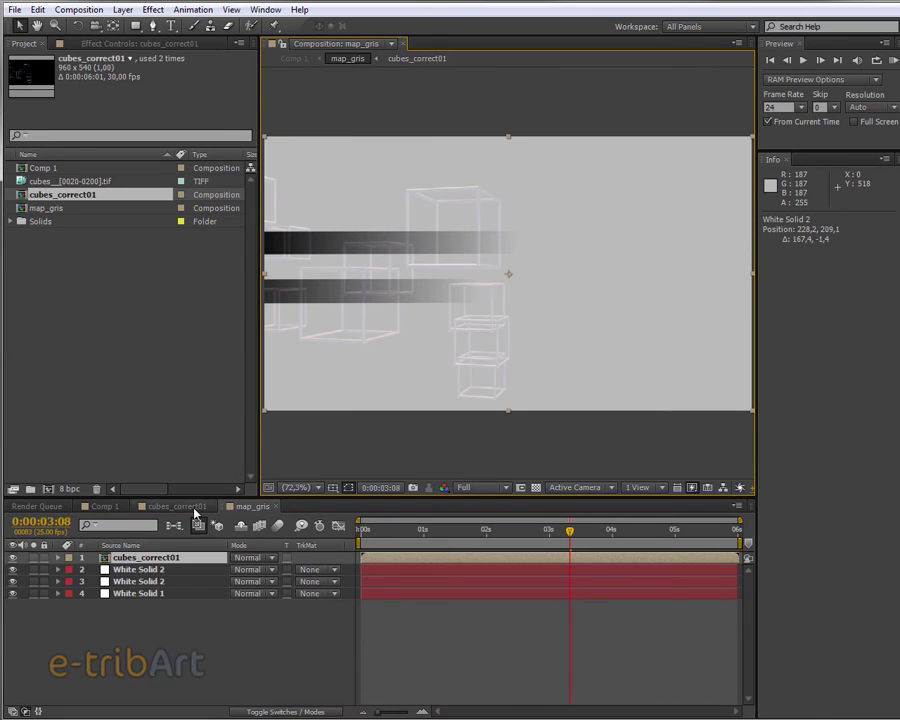
left_click(160, 580)
mouse_move(360, 242)
left_mouse_down()
mouse_move(323, 292)
mouse_move(324, 312)
mouse_move(376, 321)
mouse_move(357, 320)
left_mouse_up()
key("Return")
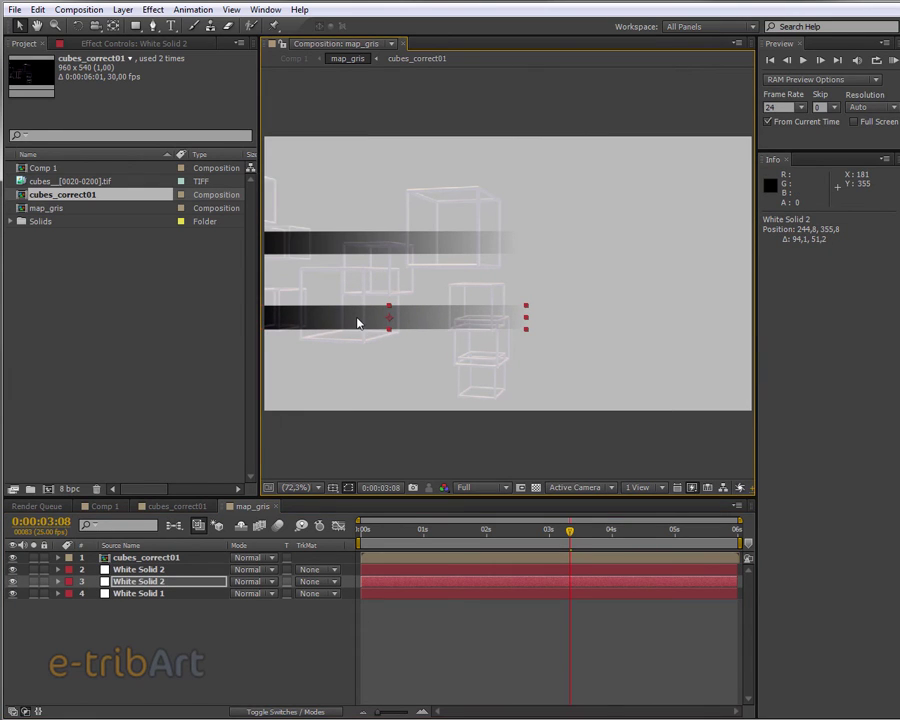
Step: Duplicate the second bar and squash the copy into a thin strip between the two bars
key("ctrl+d")
mouse_move(357, 321)
left_mouse_down("shift")
mouse_move(355, 289)
mouse_move(395, 277)
left_mouse_up("shift")
left_click_drag(391, 275, 393, 331)
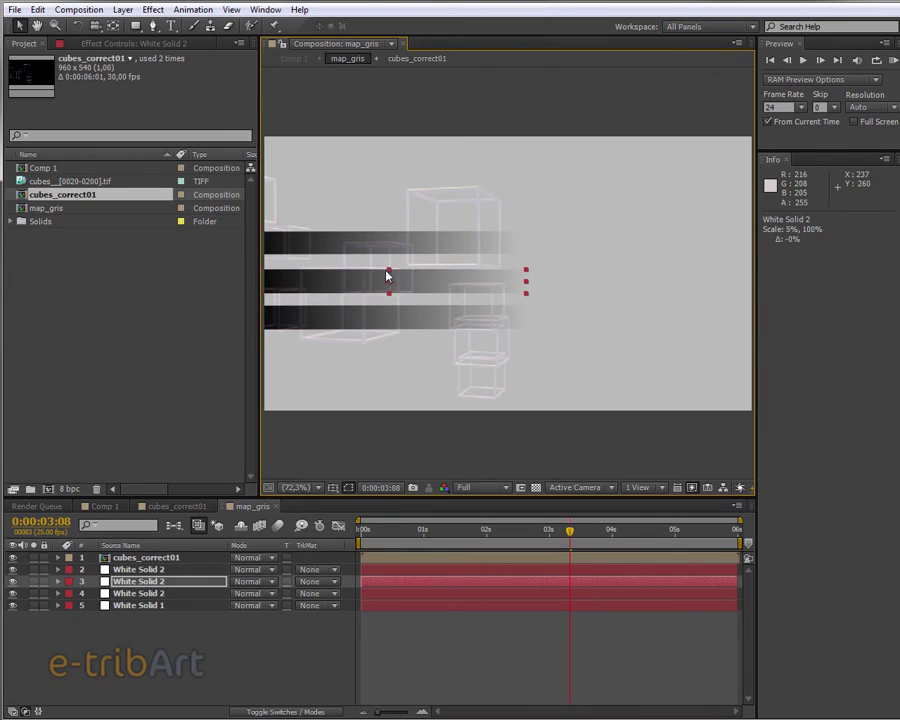
Step: Duplicate the top bar and narrow the copy into a thin strip just below it
left_click(367, 325)
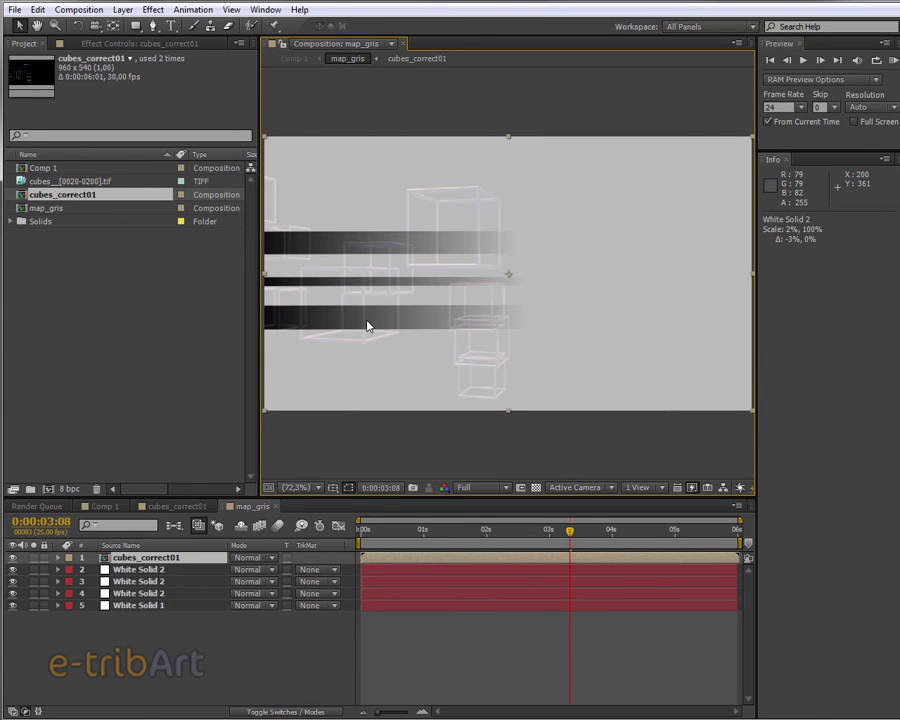
key("ctrl+d")
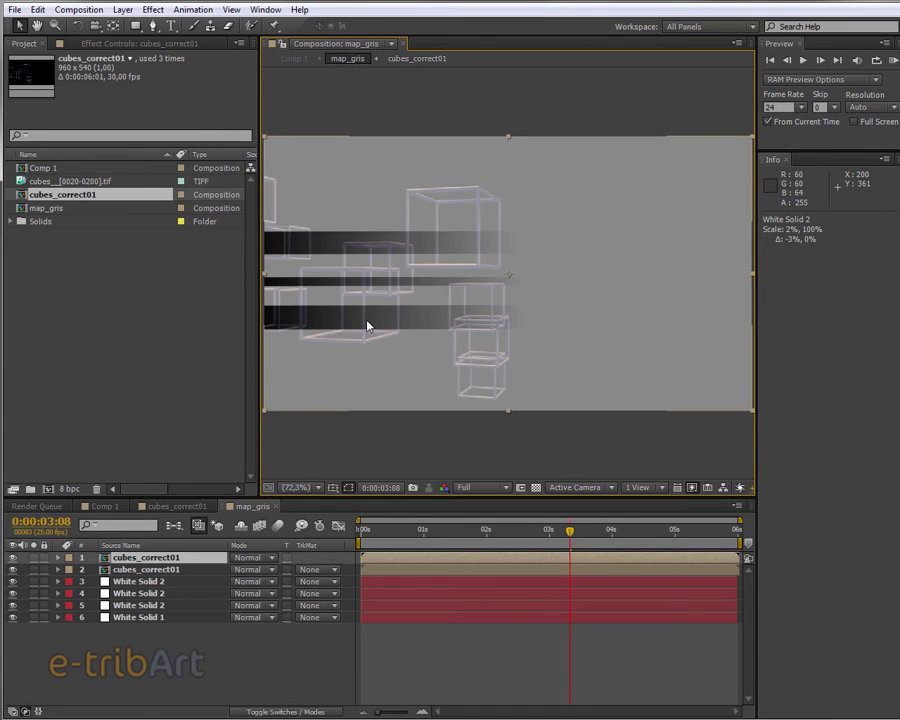
key("ctrl+z")
left_click(150, 570)
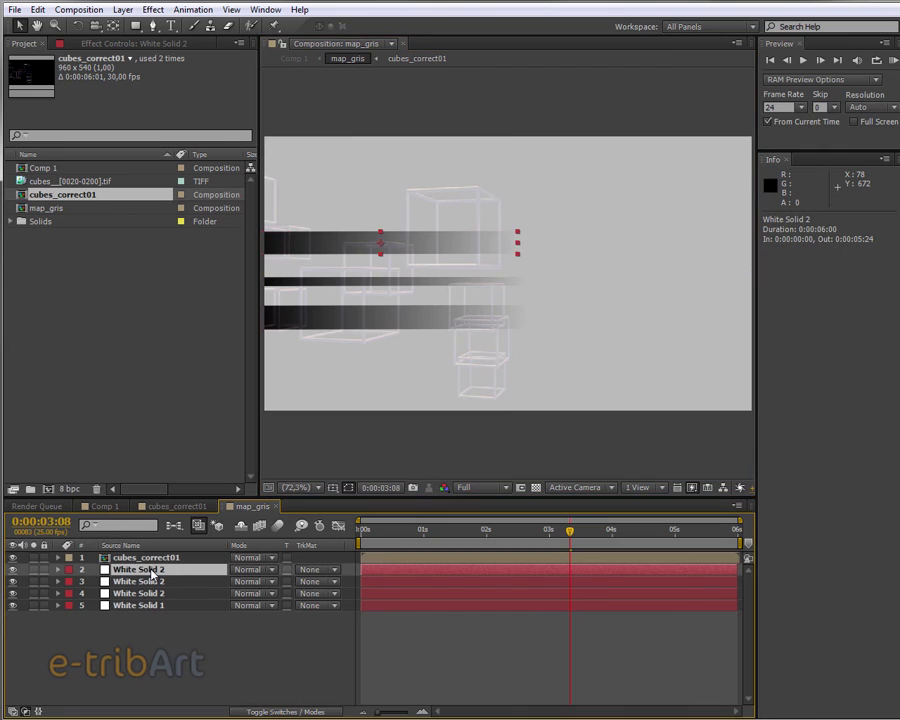
key("ctrl+d")
left_click_drag(446, 240, 440, 264)
left_click_drag(380, 255, 388, 268)
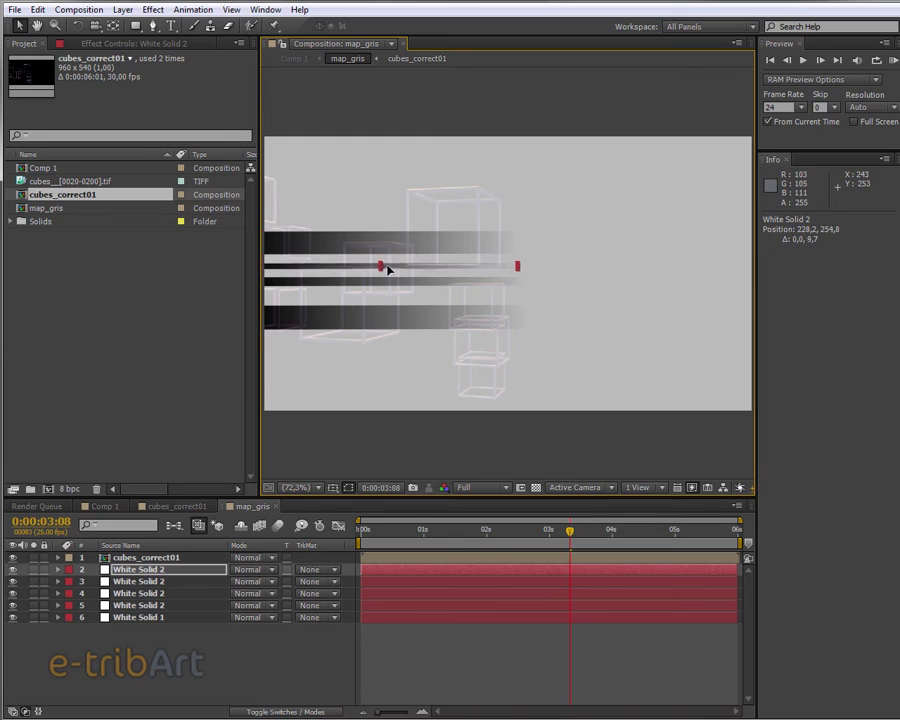
left_click(386, 318)
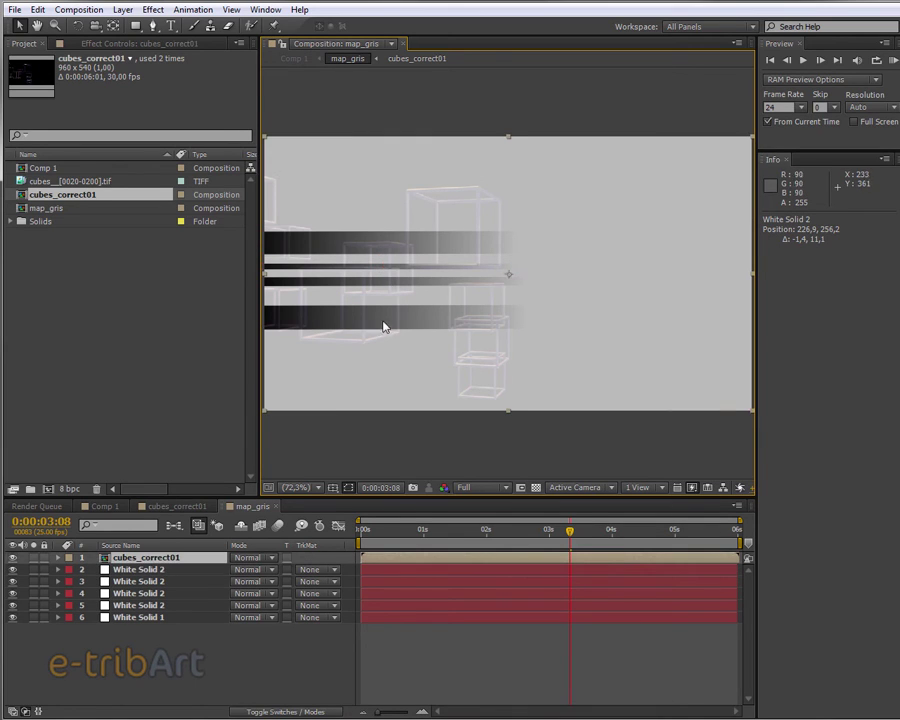
key("period")
key("period")
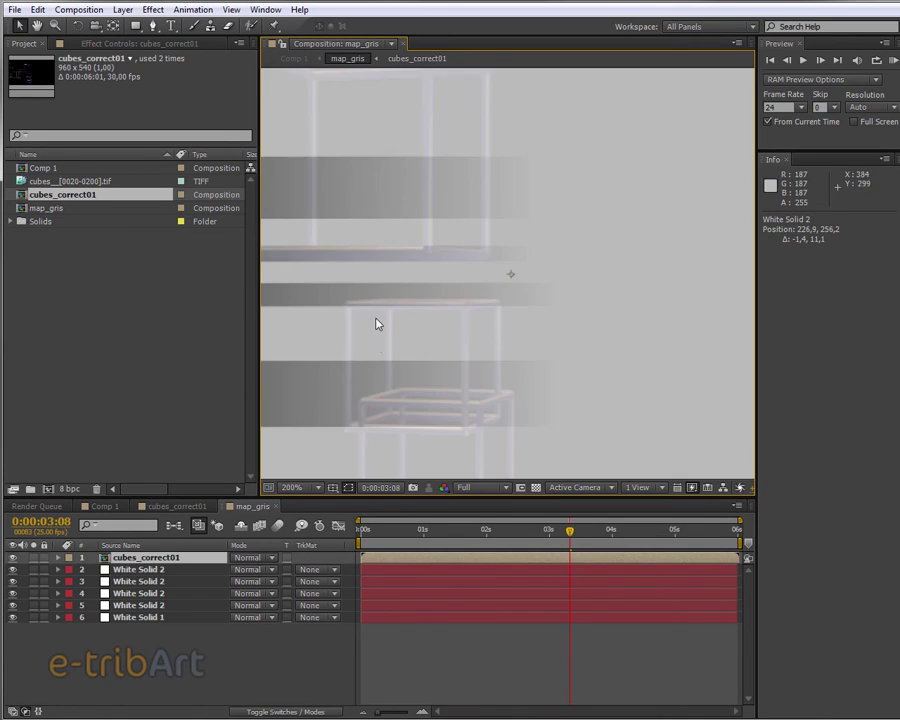
Step: Fit the map_gris composition in the viewer, then zoom it to 100% magnification
left_click(319, 488)
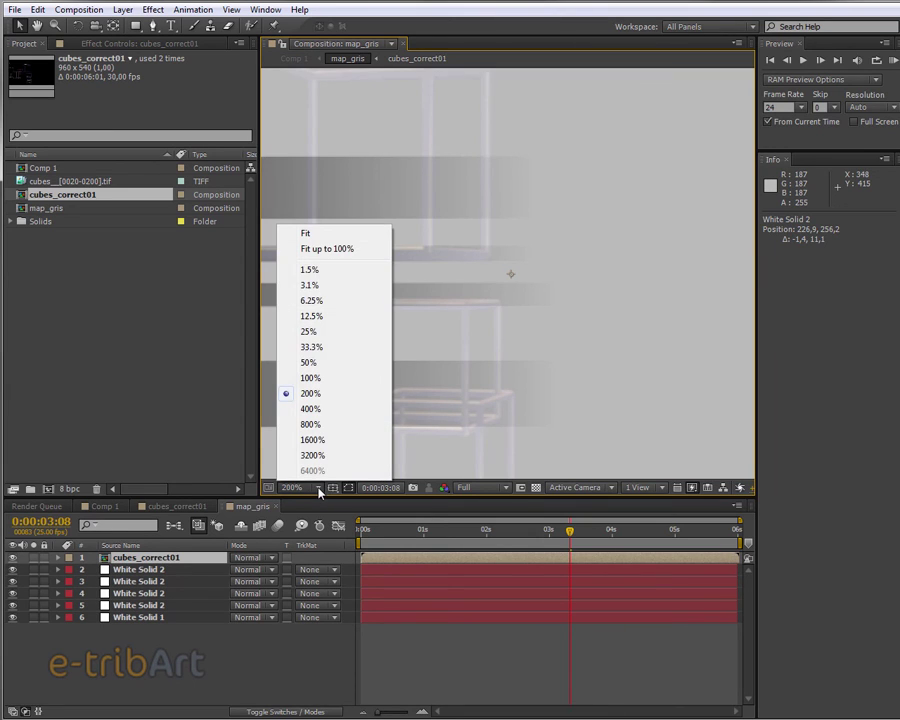
left_click(306, 234)
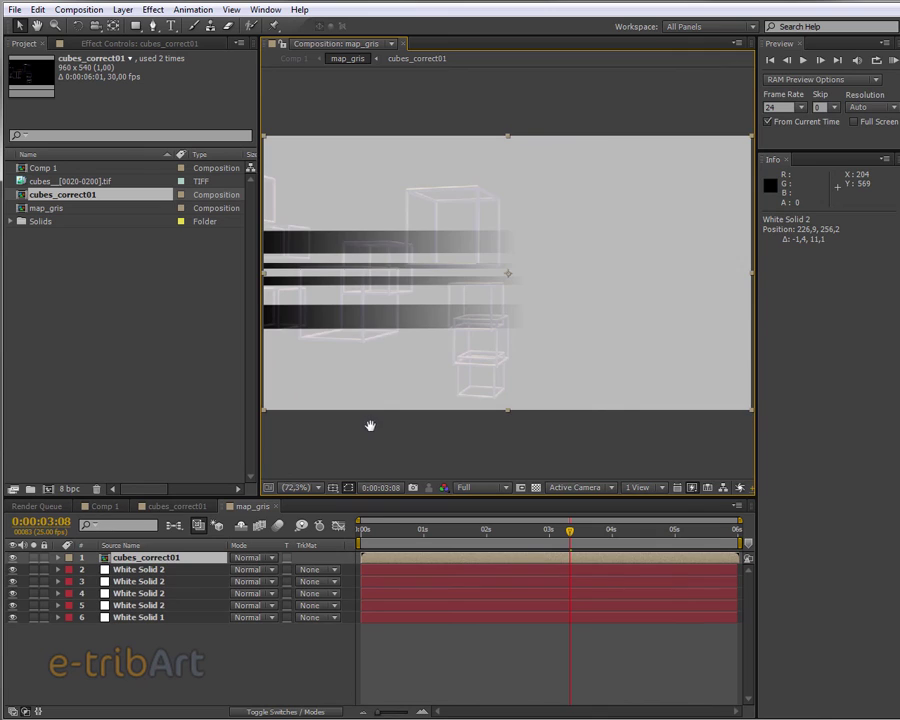
left_click_drag(370, 426, 478, 426)
scroll(477, 427, "up", 1)
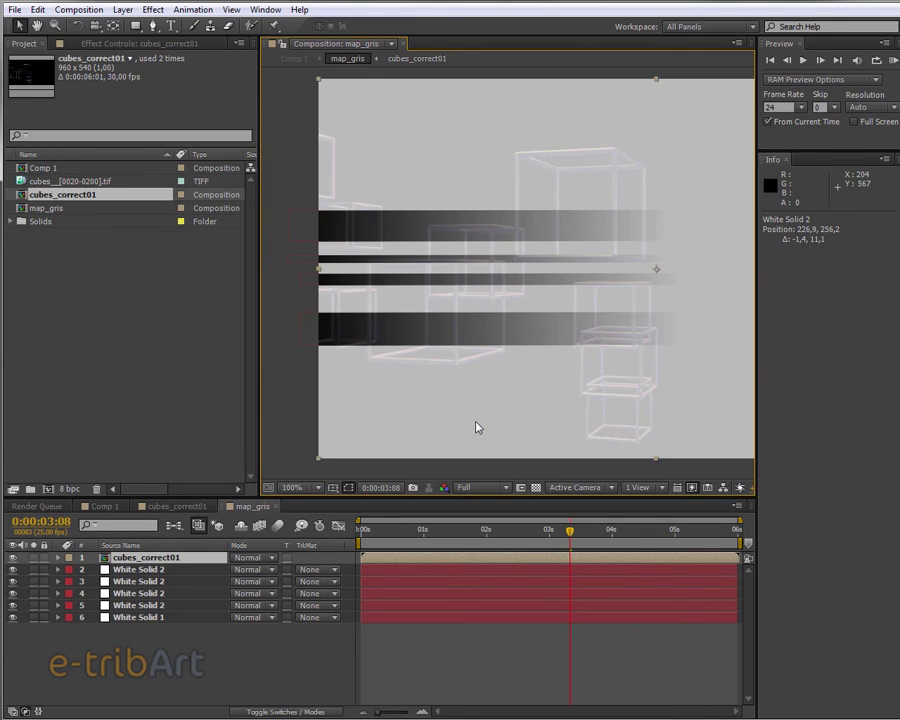
scroll(477, 427, "up", 1)
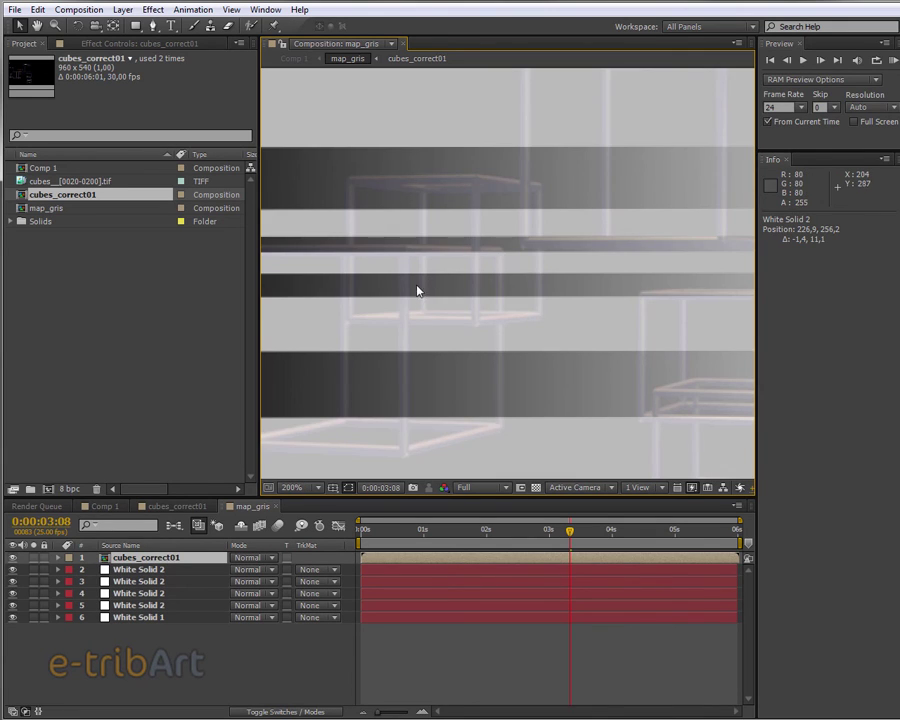
scroll(428, 318, "down", 1)
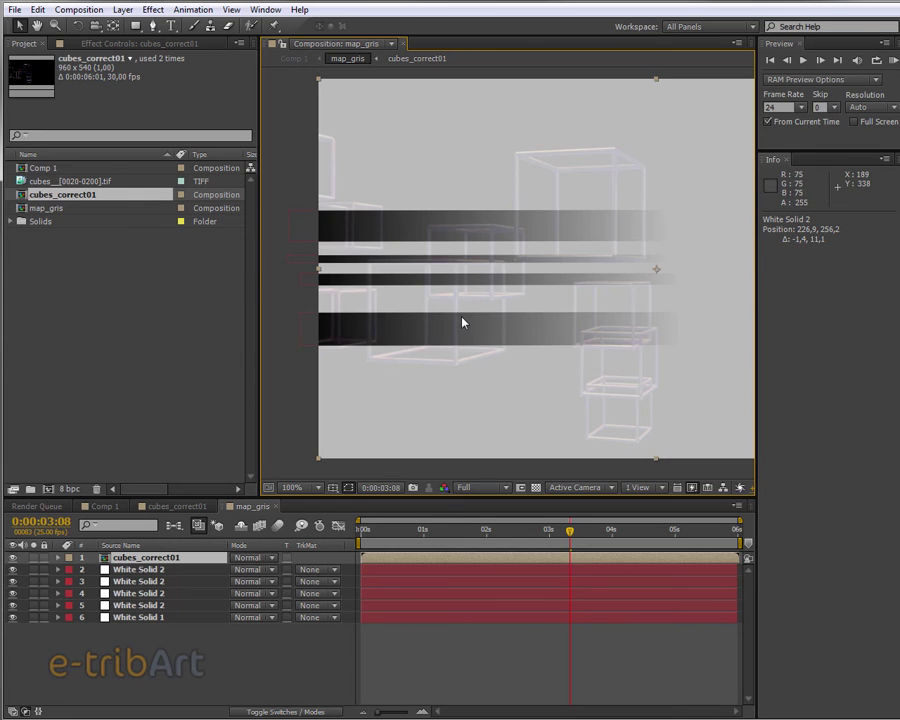
left_click(458, 260)
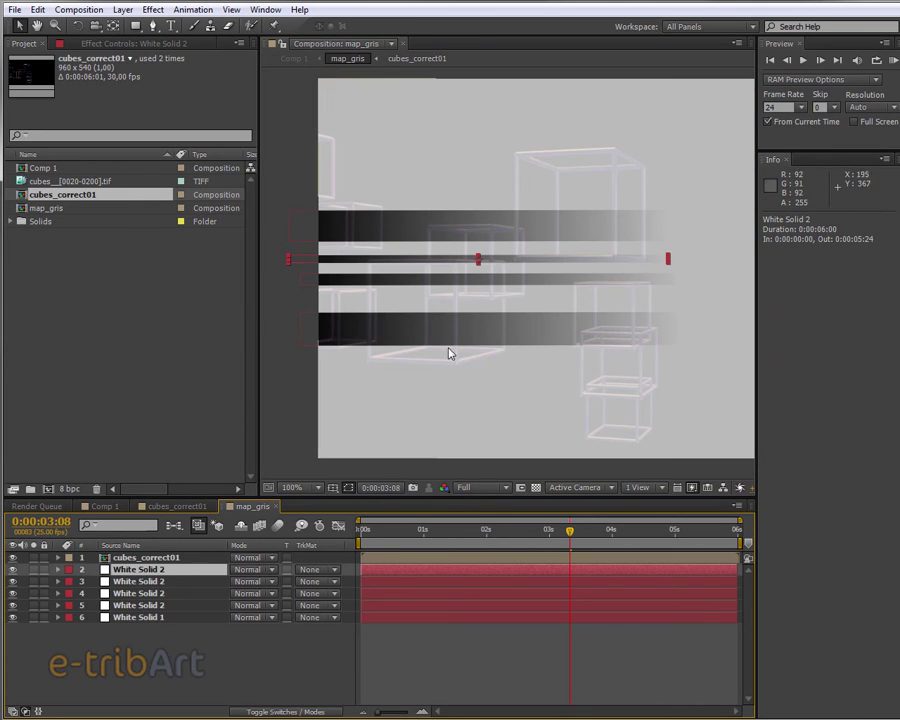
Step: Expand the upper bar's Ramp effect and adjust its start and end points
left_click(153, 583)
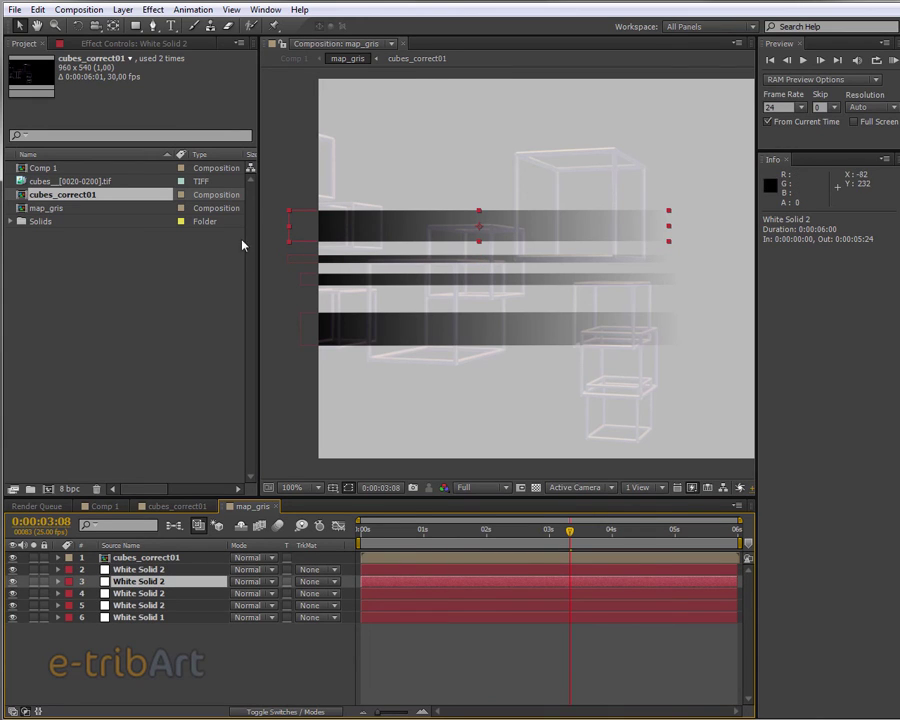
left_click(57, 581)
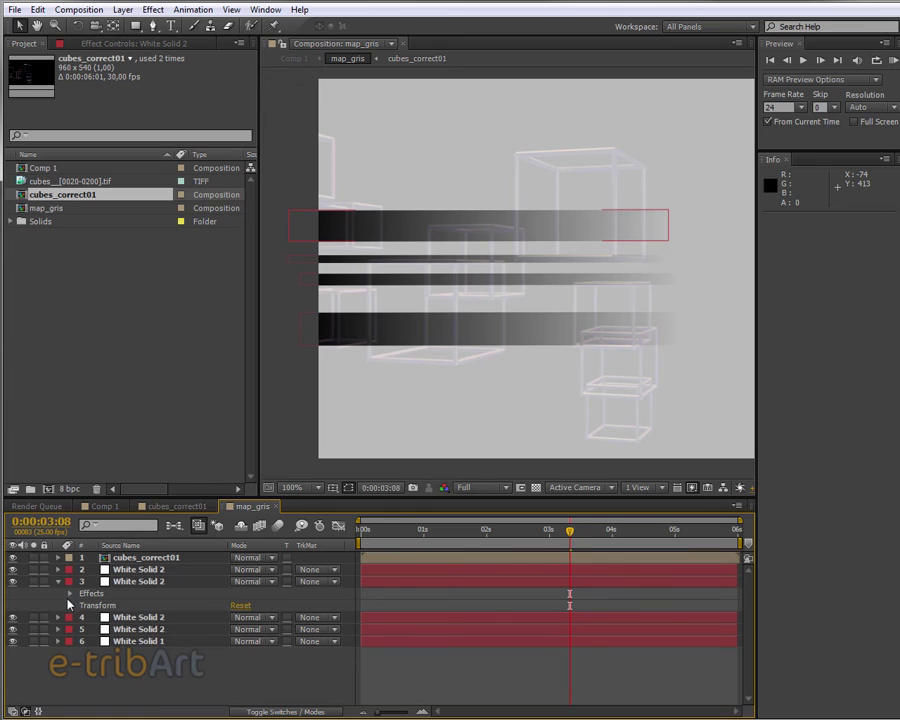
left_click(70, 594)
left_click(82, 605)
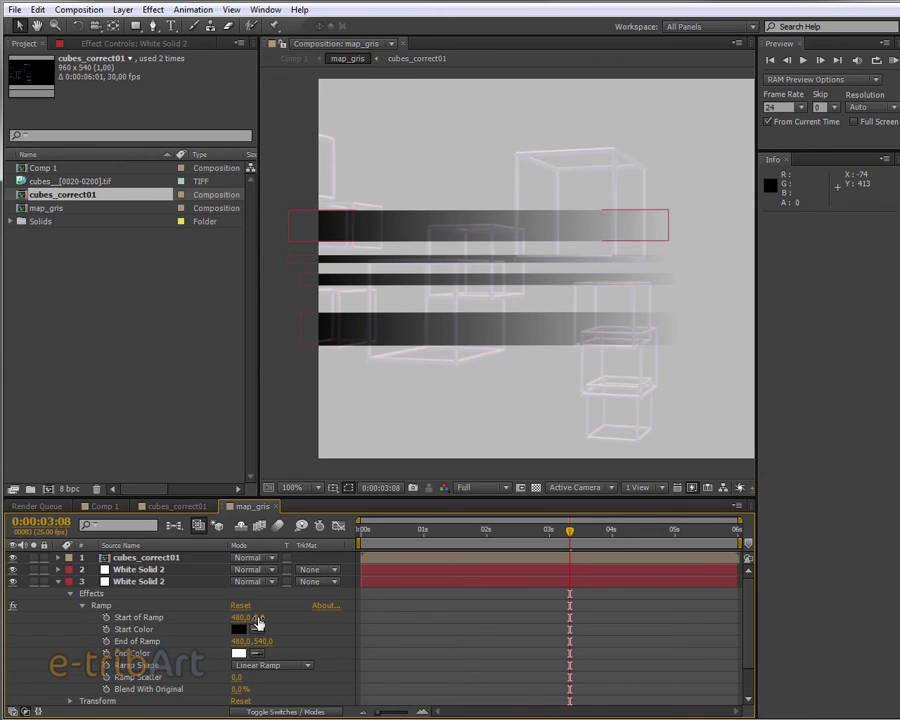
mouse_move(258, 622)
left_mouse_down()
mouse_move(397, 620)
mouse_move(357, 620)
left_mouse_up()
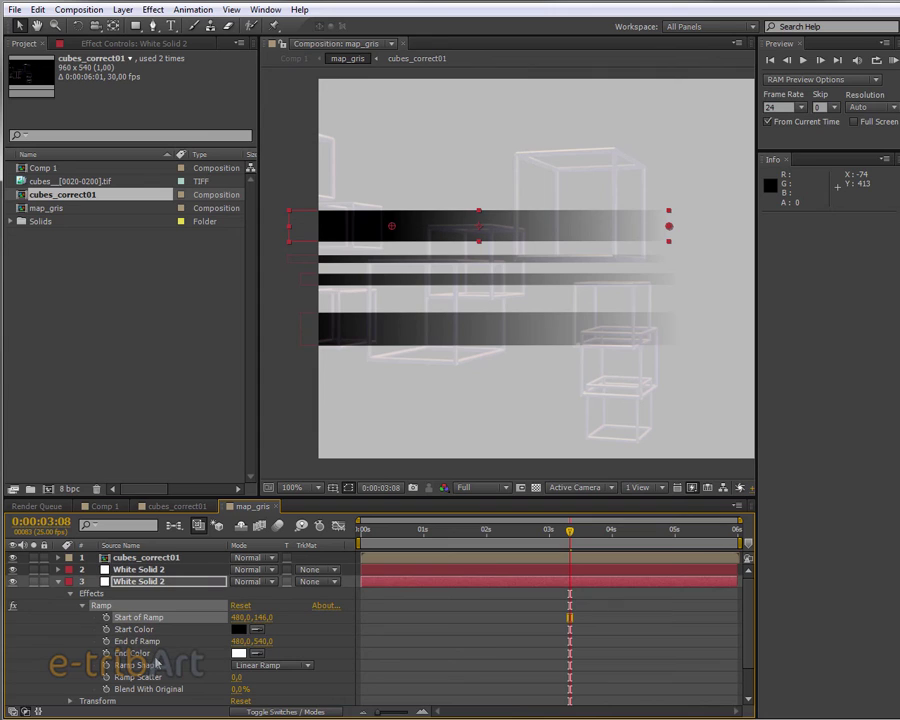
mouse_move(262, 641)
left_mouse_down()
mouse_move(175, 642)
mouse_move(287, 641)
left_mouse_up()
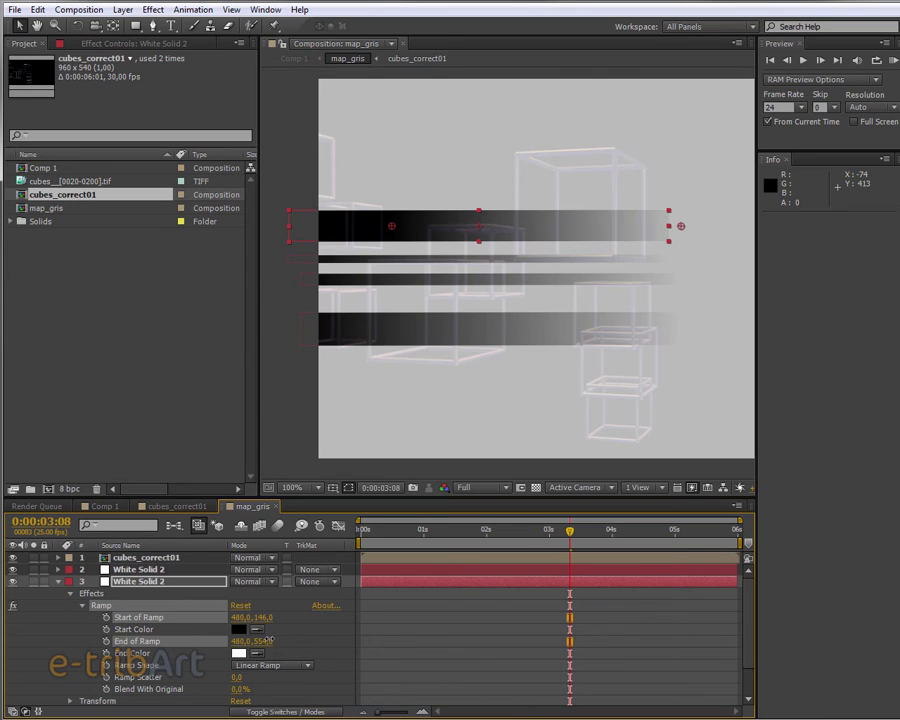
mouse_move(287, 641)
left_mouse_down()
mouse_move(248, 641)
mouse_move(258, 641)
left_mouse_up()
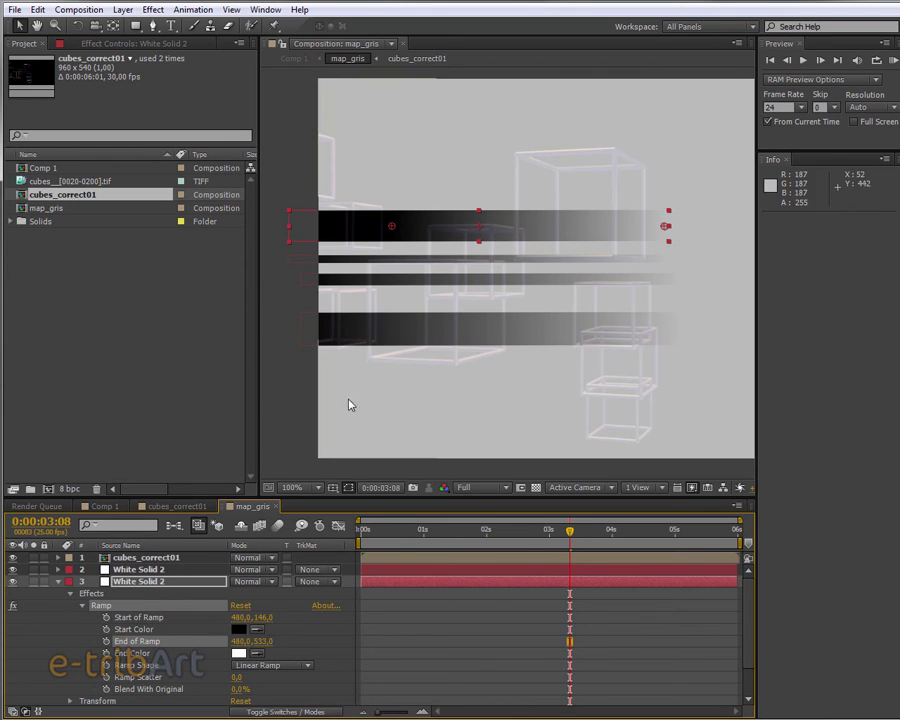
Step: Set the thin White Solid 2 Ramp's Start to 480,122 and End to 480,491
left_click(408, 341)
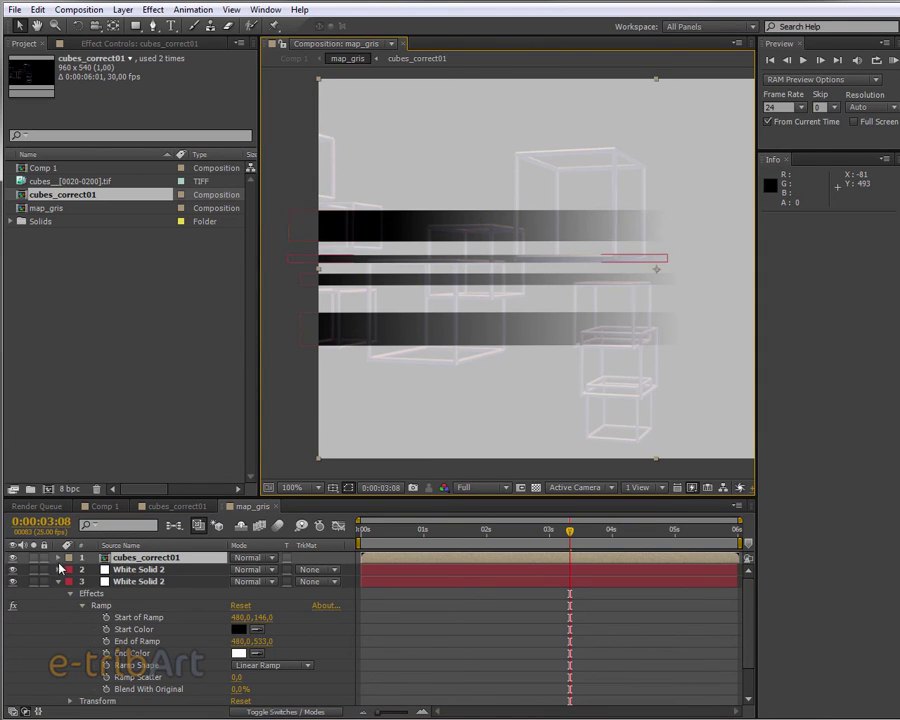
key("t")
left_click(66, 44)
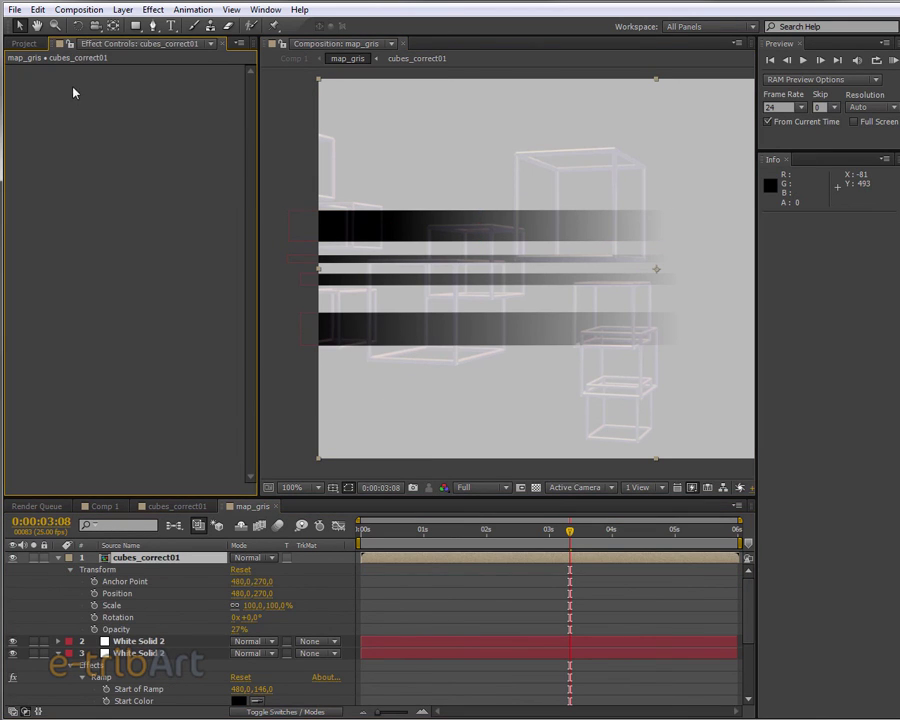
left_click(104, 561)
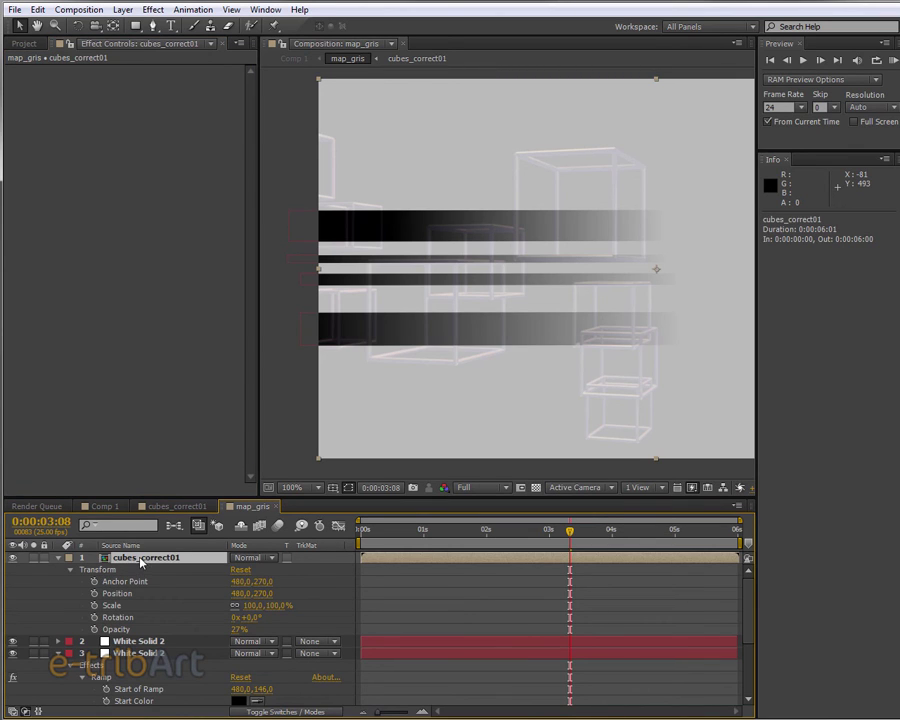
left_click(56, 566)
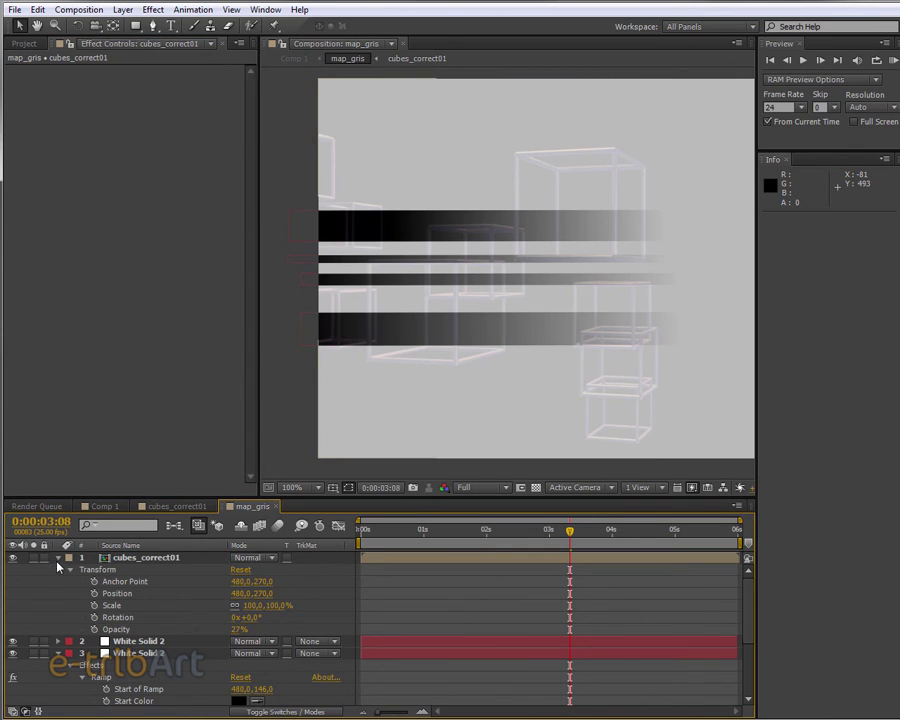
left_click(58, 557)
left_click(62, 570)
left_click(58, 569)
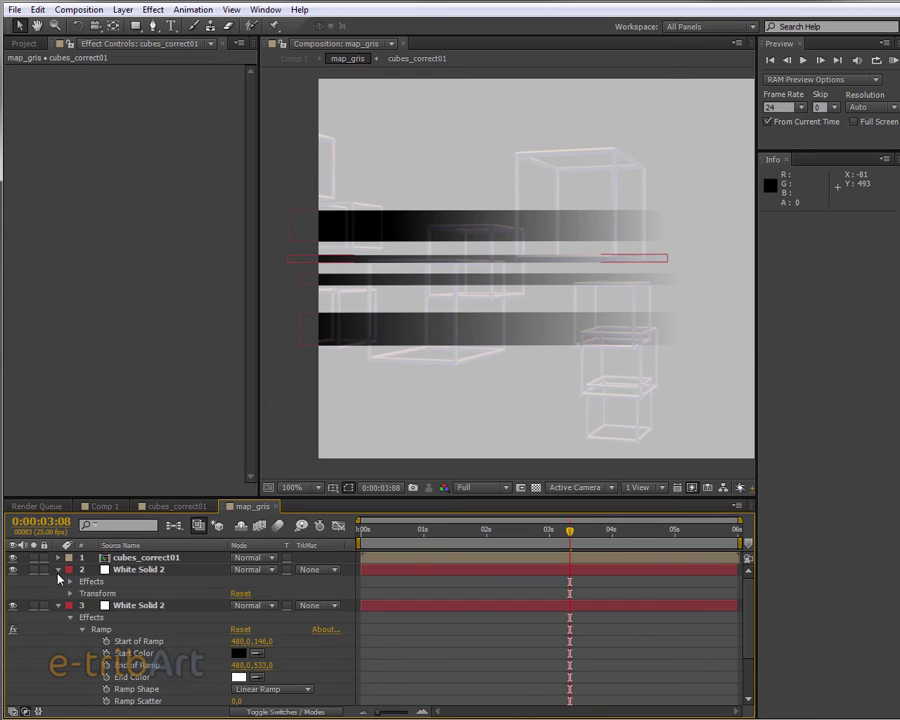
left_click(86, 582)
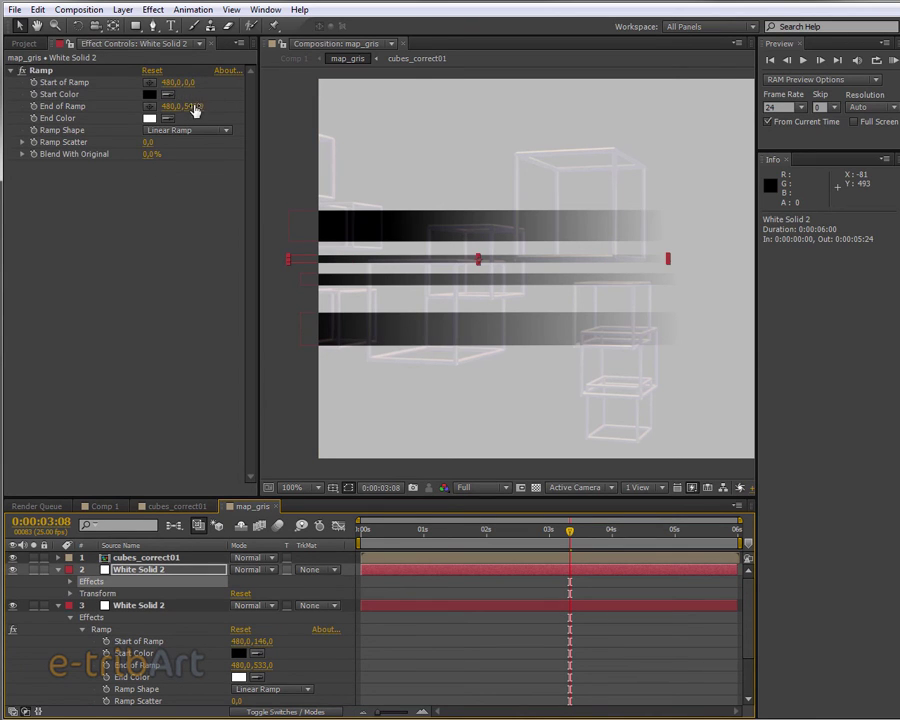
left_click_drag(193, 84, 258, 97)
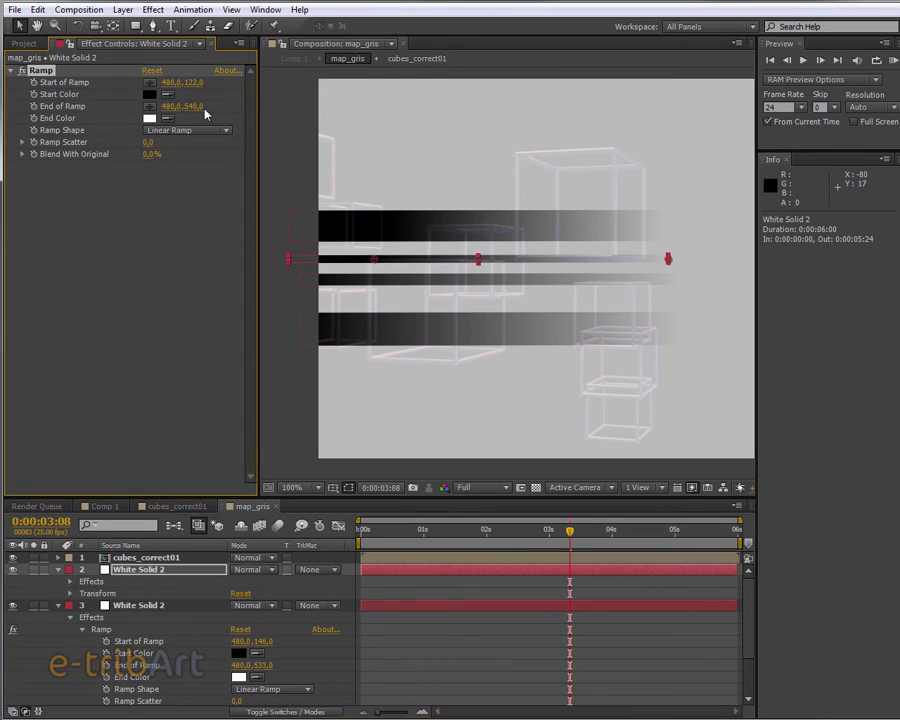
left_click_drag(192, 106, 149, 113)
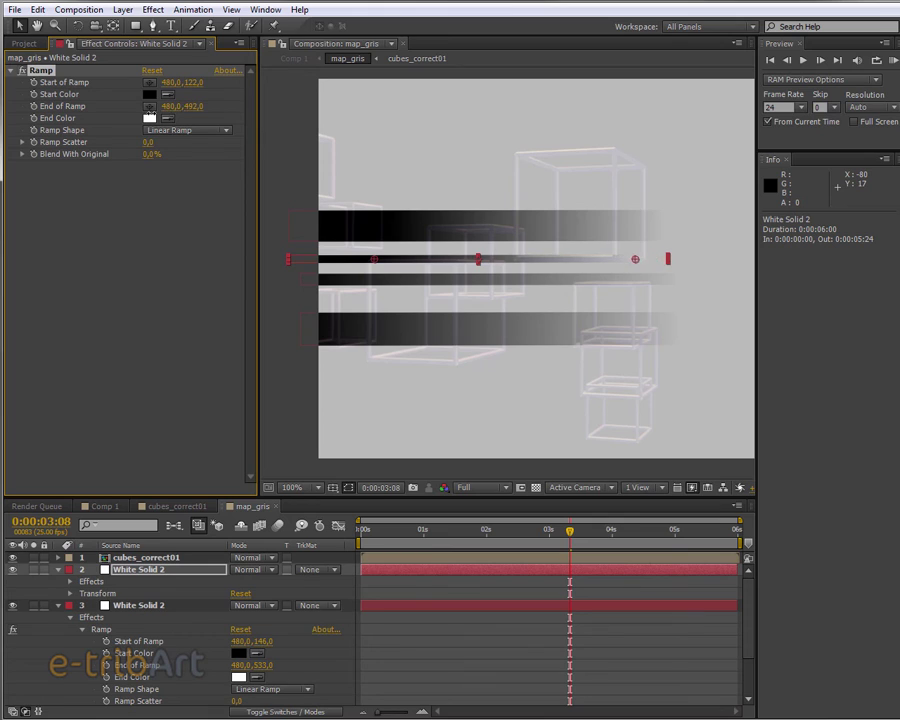
left_click(409, 327)
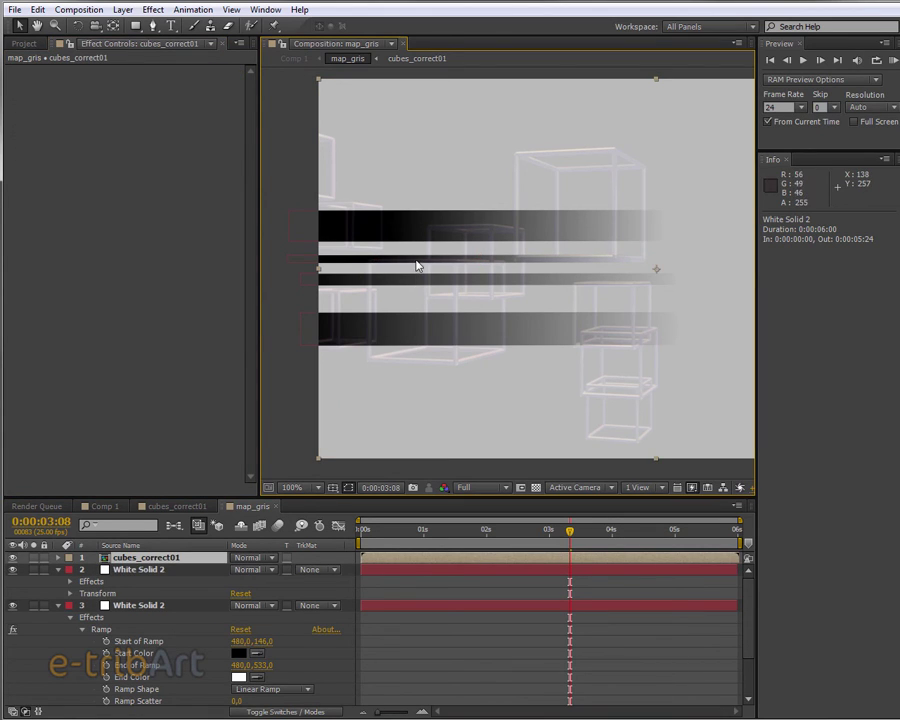
left_click(343, 358)
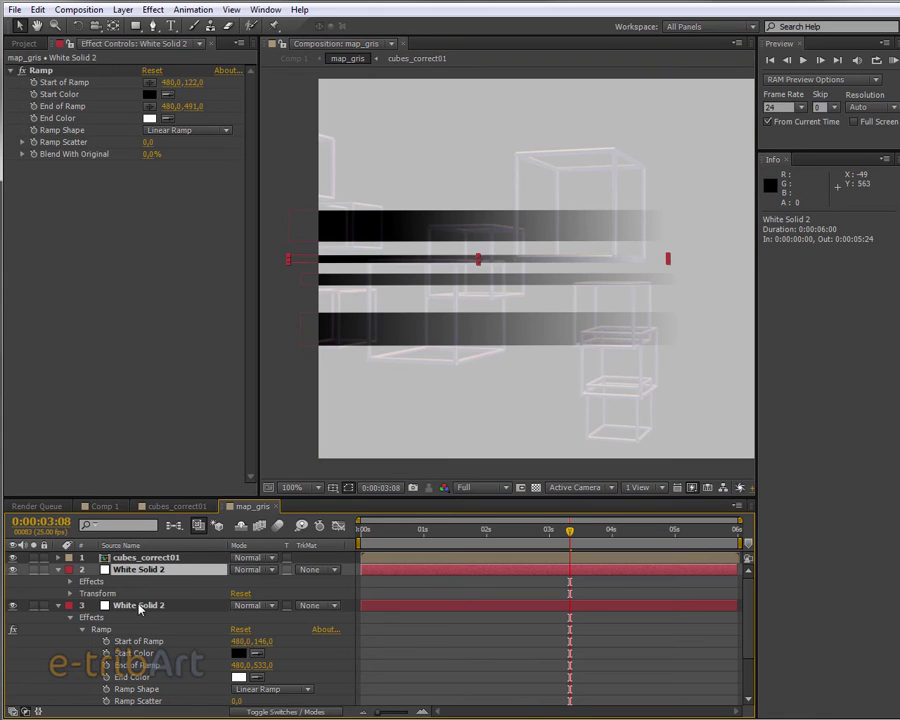
Step: Duplicate White Solid 2, move the copy near the bottom, and resize it into a thin strip
key("ctrl+d")
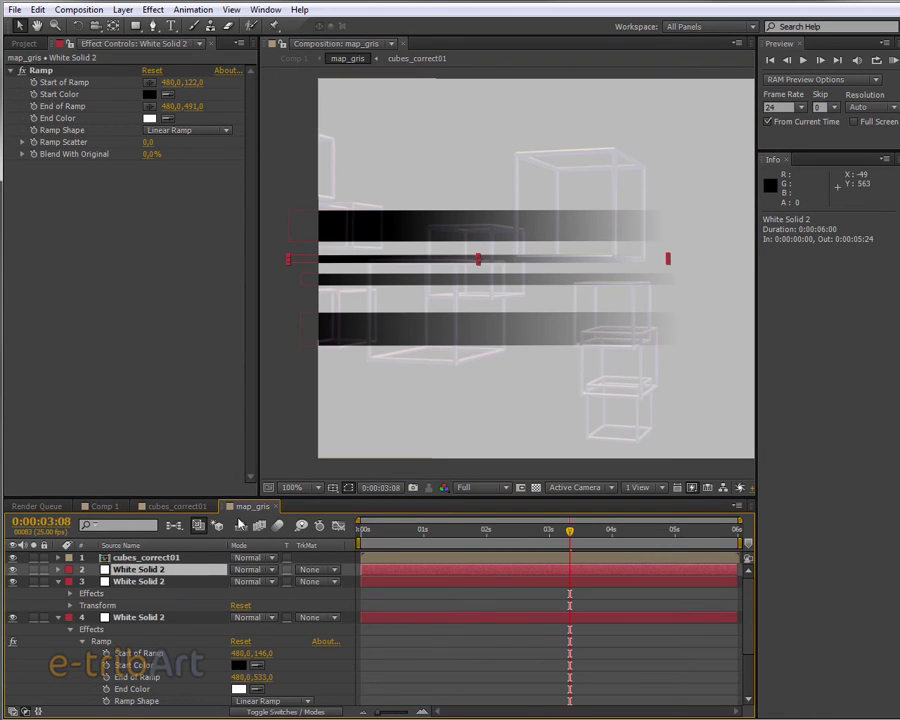
left_click_drag(415, 267, 414, 367)
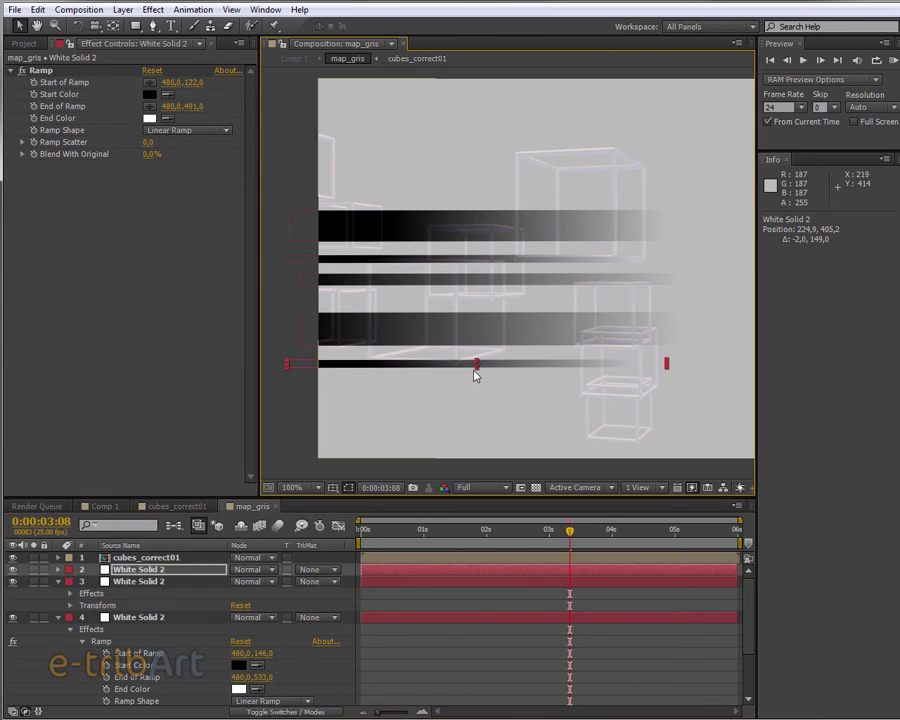
mouse_move(476, 370)
left_mouse_down()
mouse_move(478, 377)
mouse_move(437, 372)
left_mouse_up()
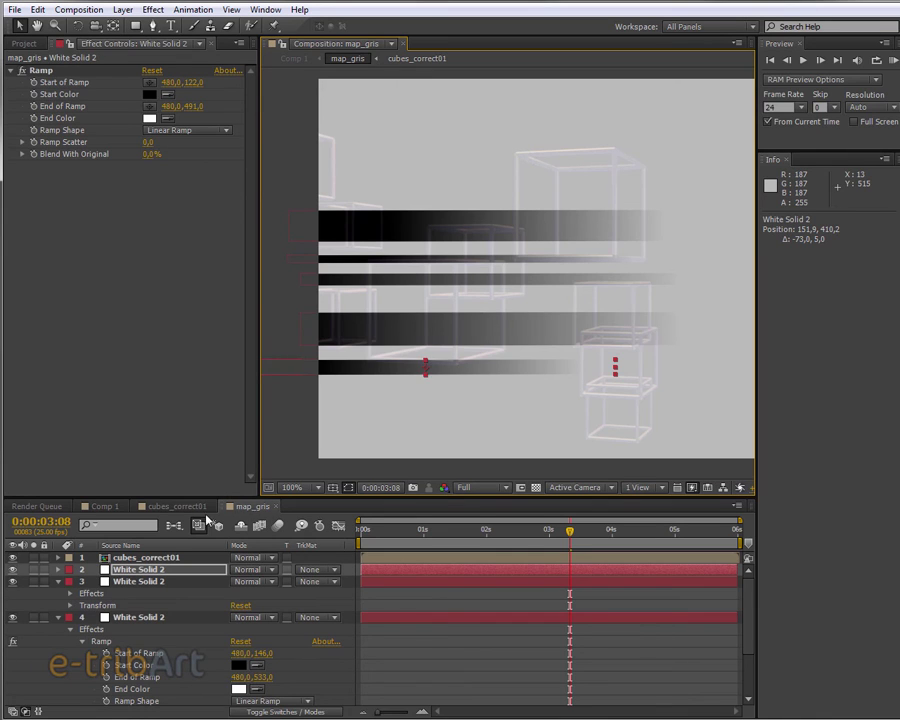
Step: Check the glitch in Comp 1, then return to map_gris and fold up its layers
left_click(105, 507)
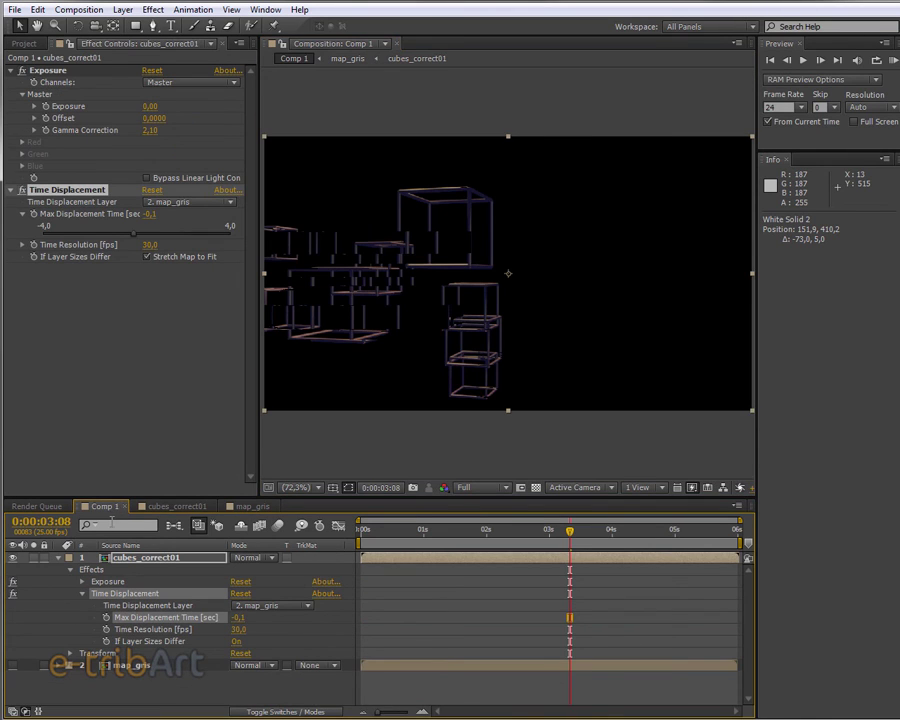
left_click(120, 668)
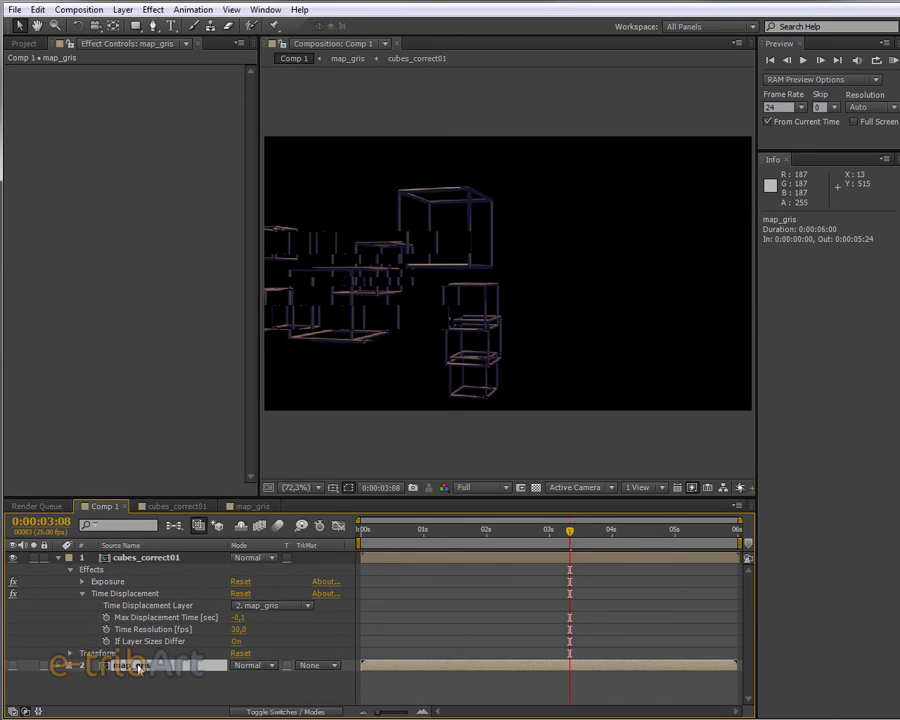
left_click(241, 508)
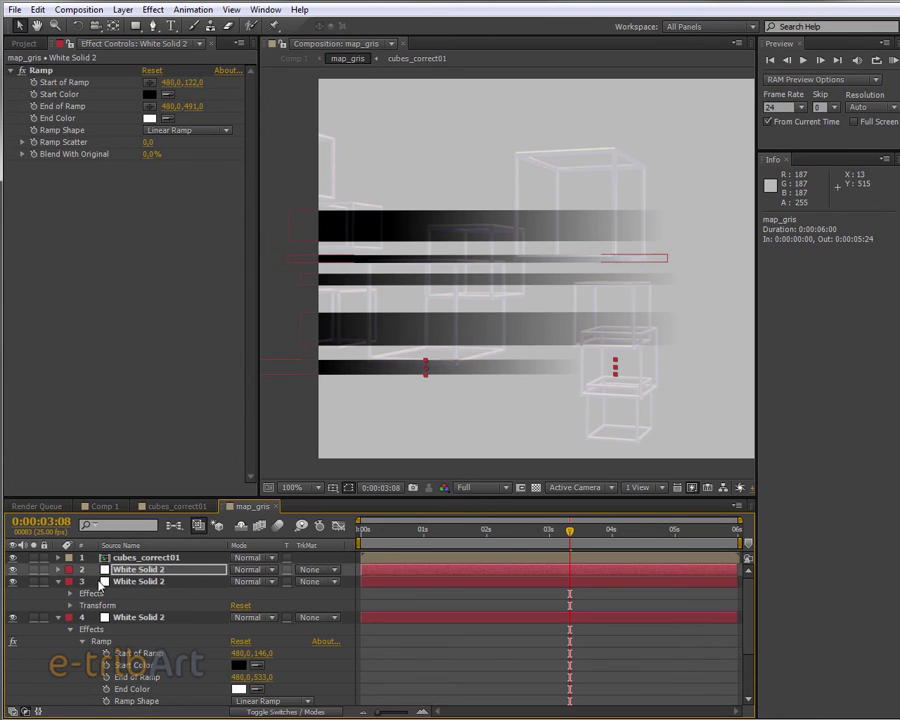
left_click(57, 582)
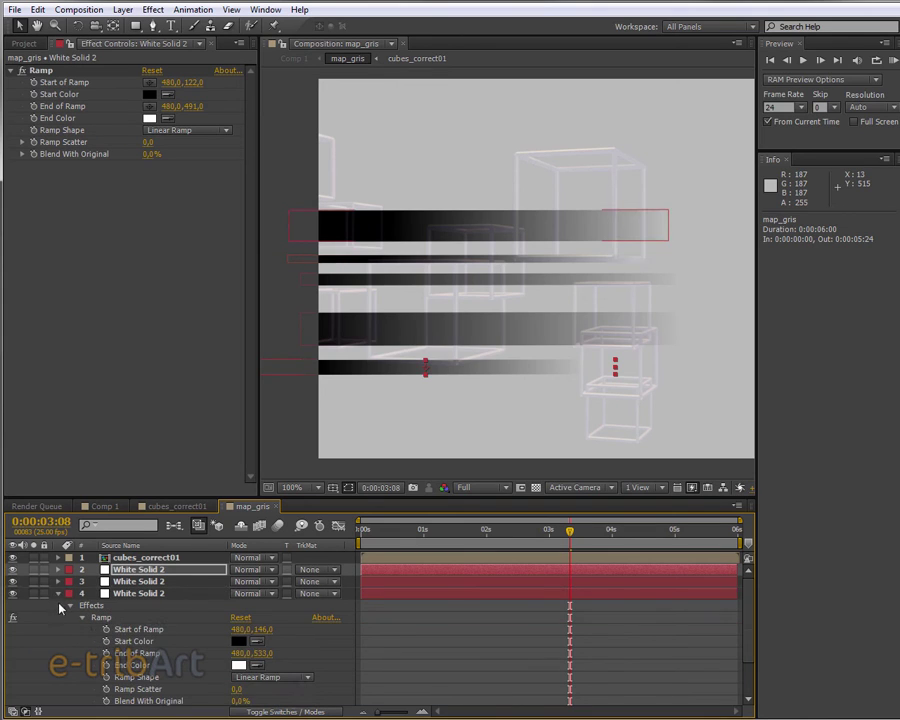
left_click(57, 594)
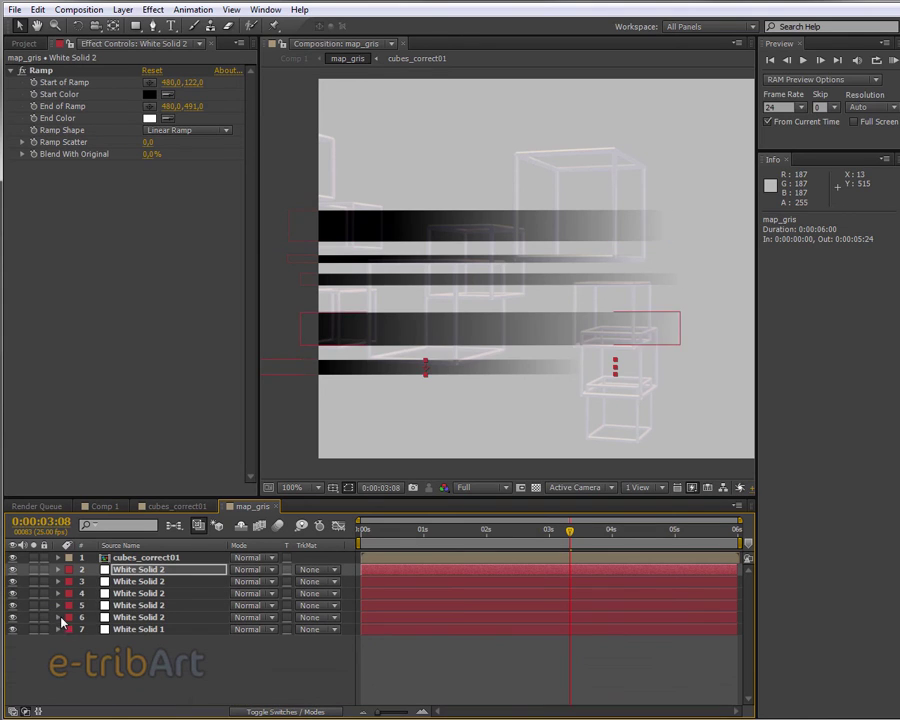
left_click(132, 558)
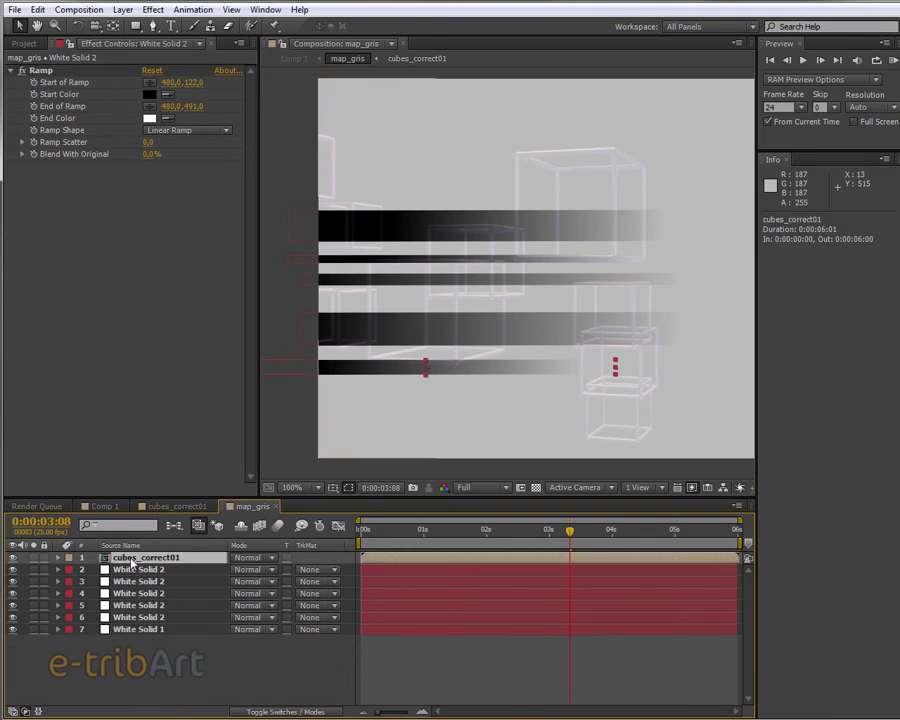
Step: Delete cubes_correct01 from map_gris and create a new 960×540 composition named map_time
key("Delete")
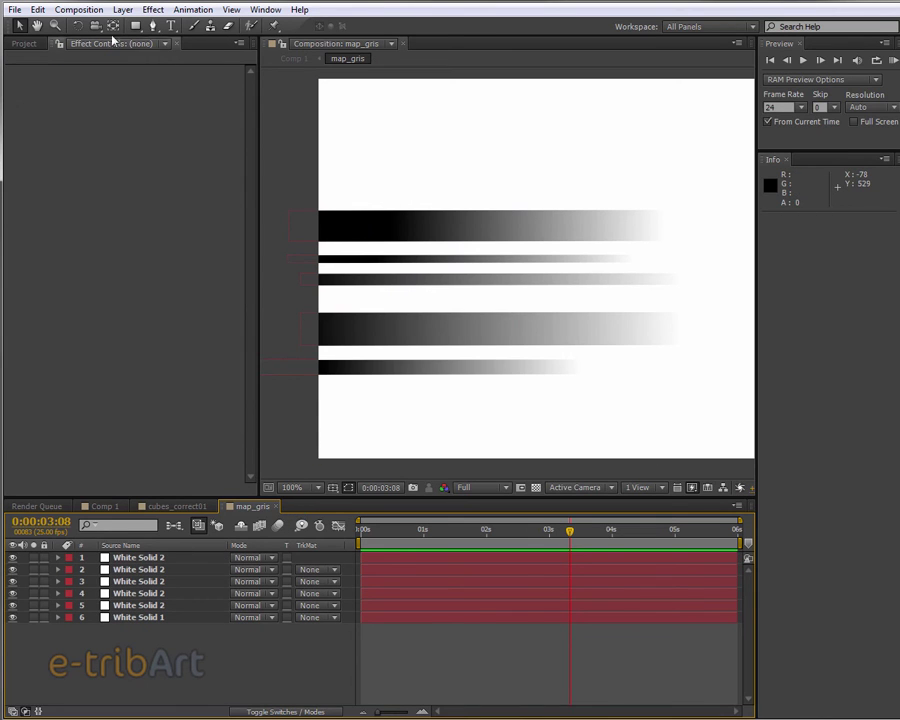
left_click(78, 9)
left_click(102, 27)
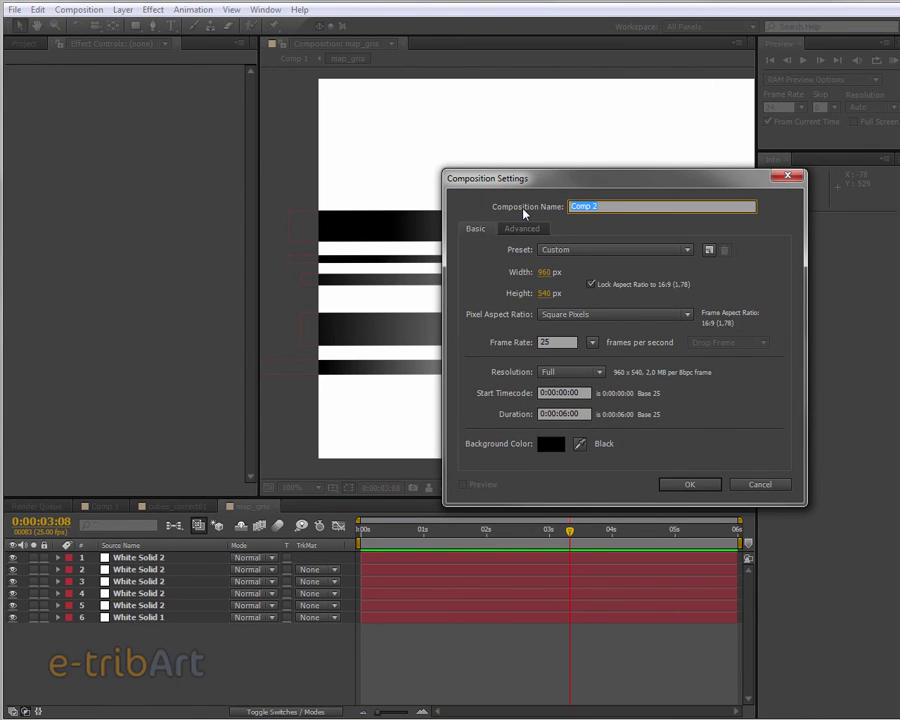
type("map_time")
left_click(683, 484)
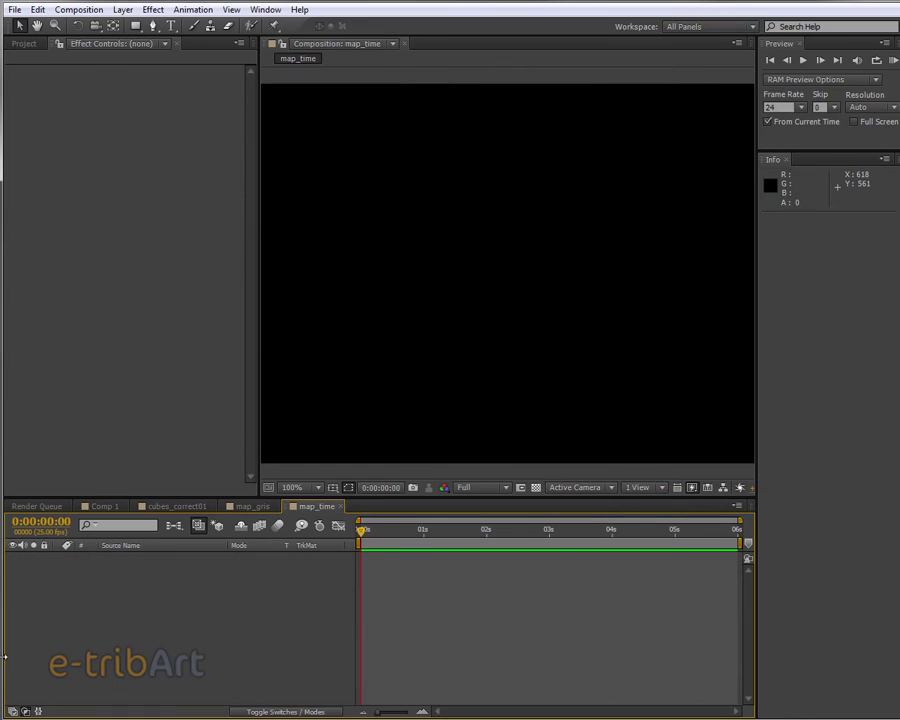
Step: Add map_gris to the map_time timeline with cubes_correct01 stacked above it
left_click(253, 506)
left_click(315, 506)
left_click(24, 43)
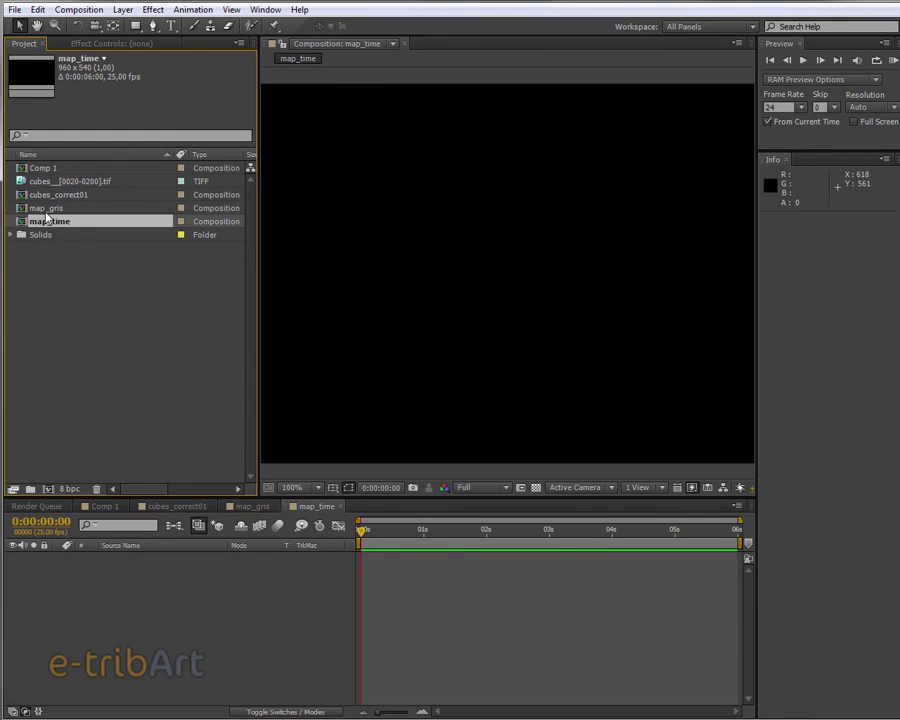
left_click(46, 209)
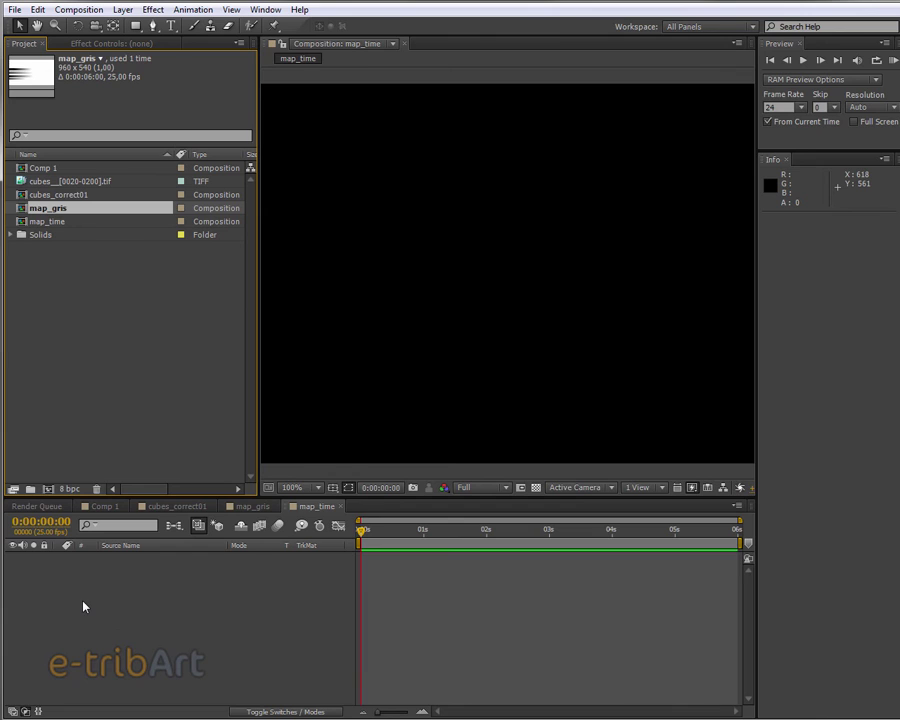
left_click_drag(22, 213, 56, 580)
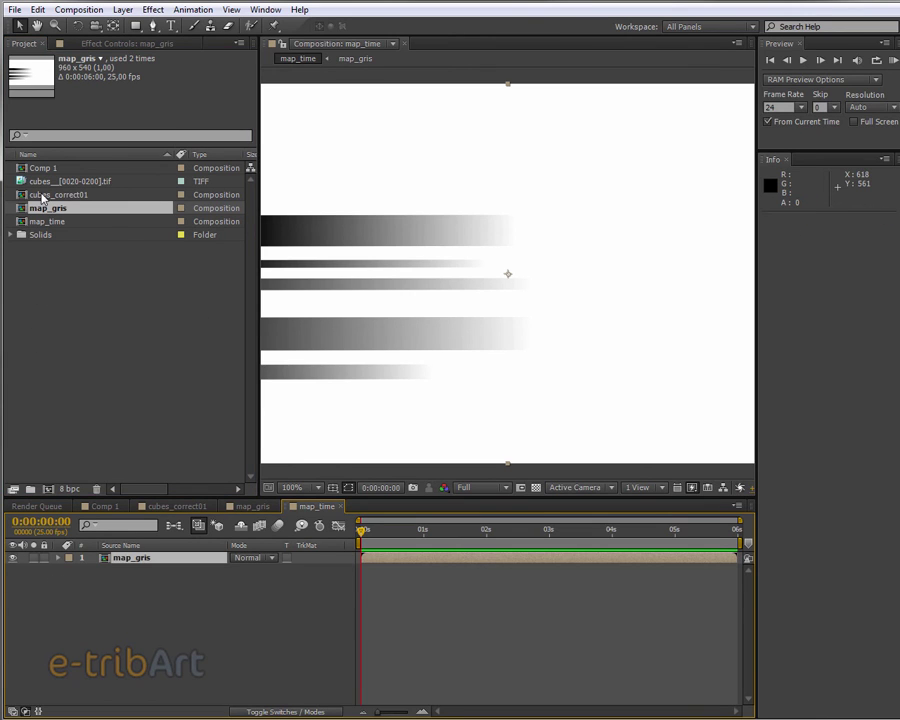
left_click_drag(42, 198, 64, 550)
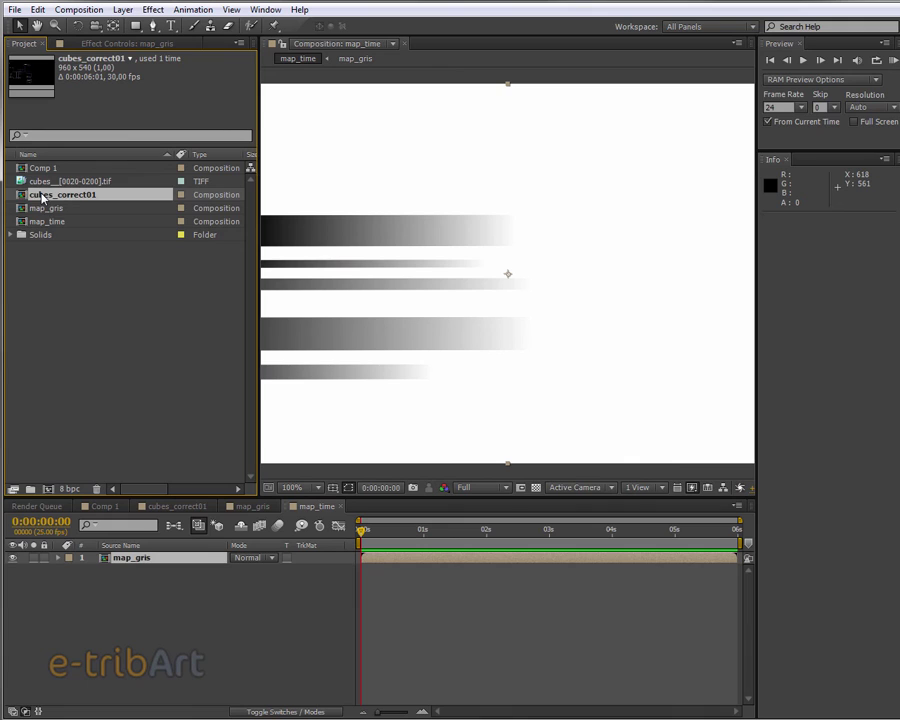
left_click_drag(64, 550, 99, 572)
Step: Lower the cubes_correct01 layer's opacity to 25%
left_click(58, 558)
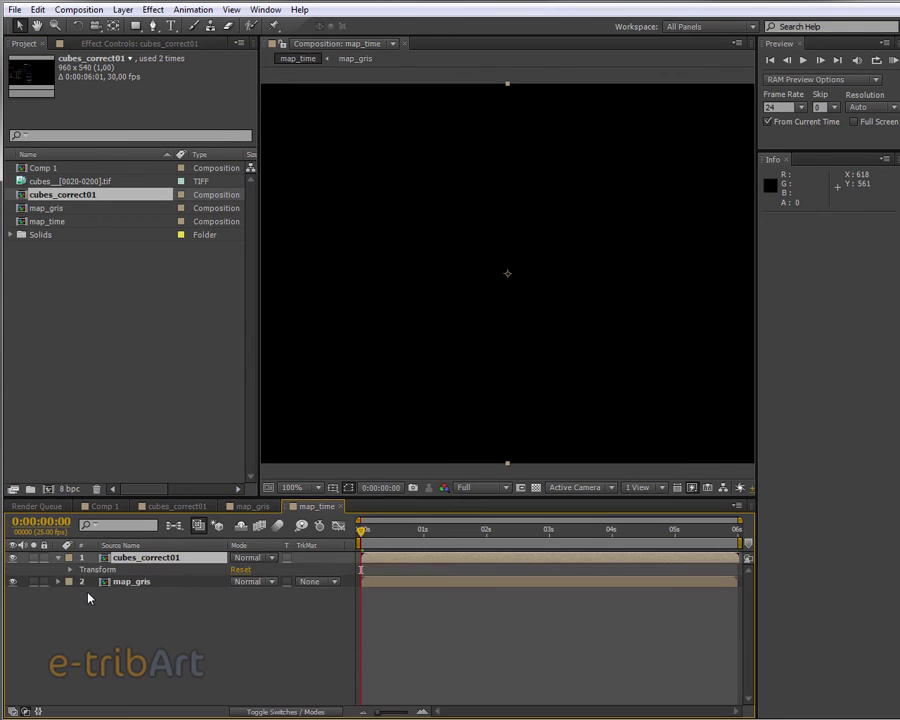
left_click(70, 569)
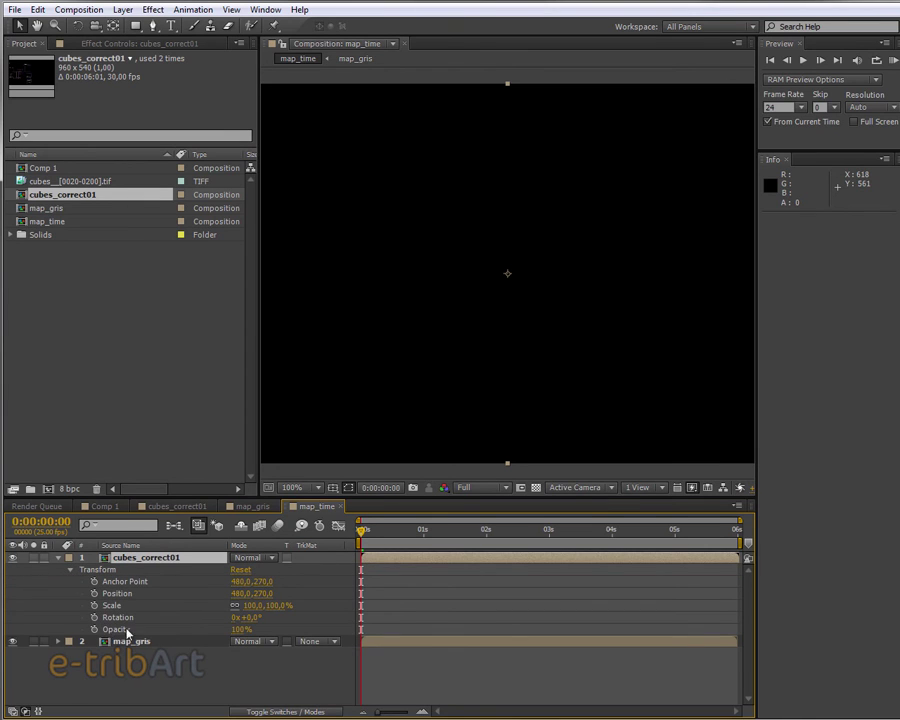
left_click_drag(494, 530, 592, 530)
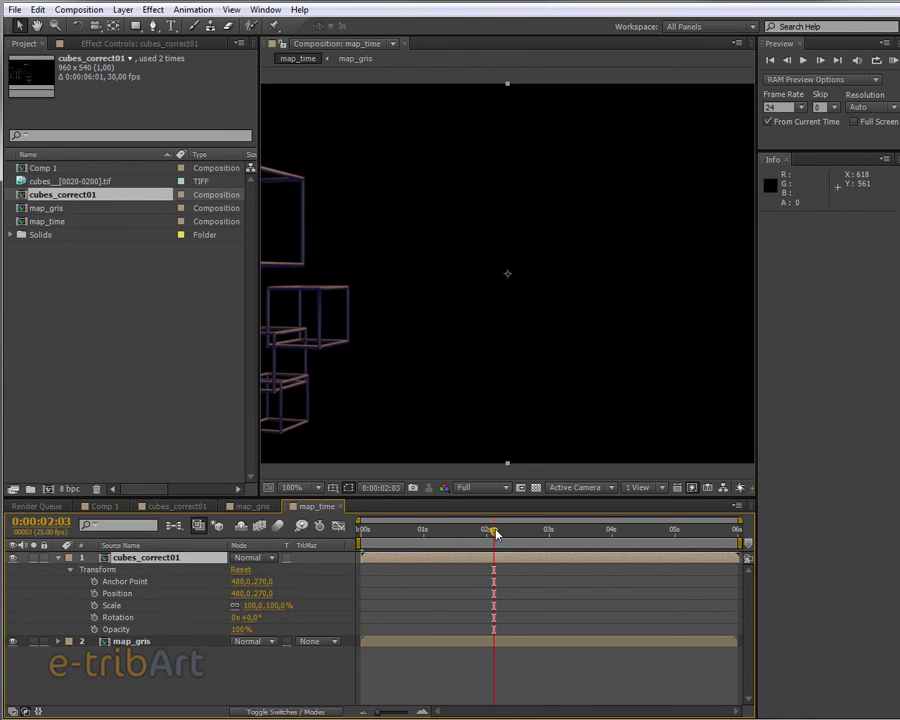
left_click(240, 629)
type("79")
key("Return")
left_click_drag(243, 630, 207, 637)
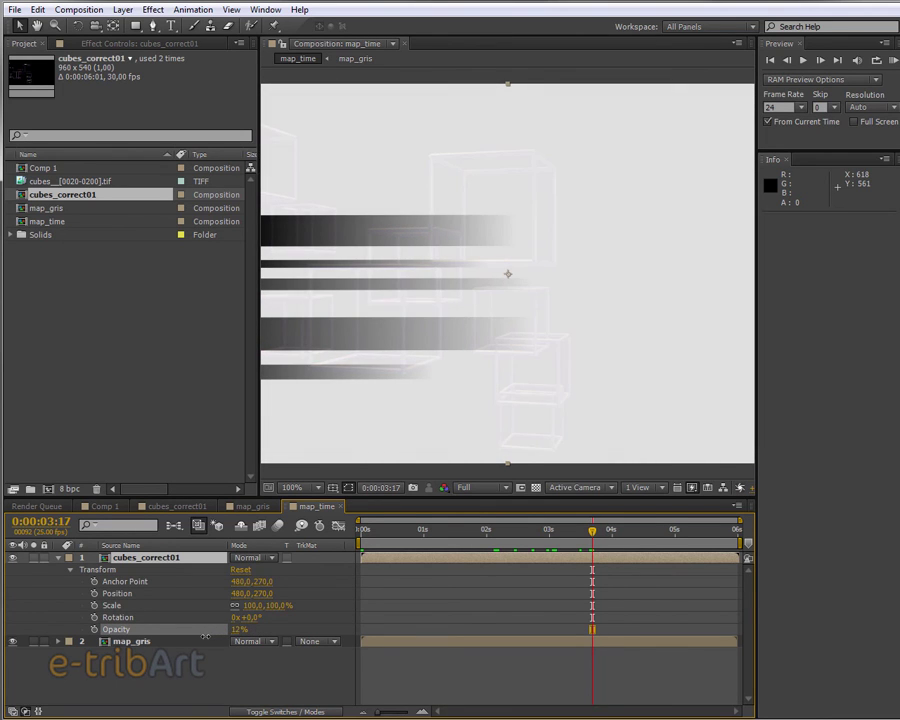
left_click_drag(205, 636, 214, 637)
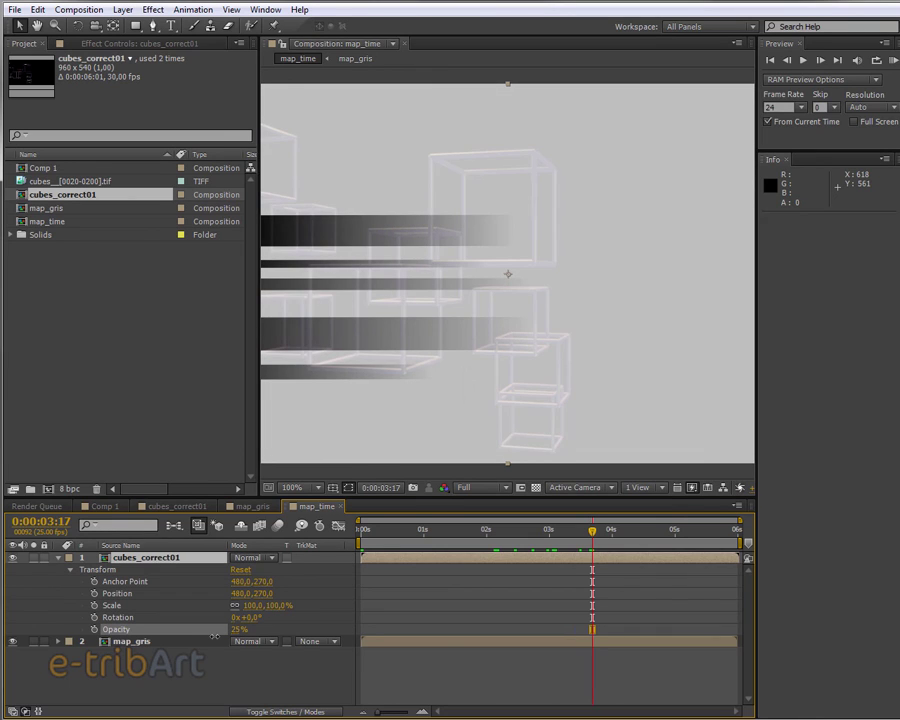
left_click(200, 557)
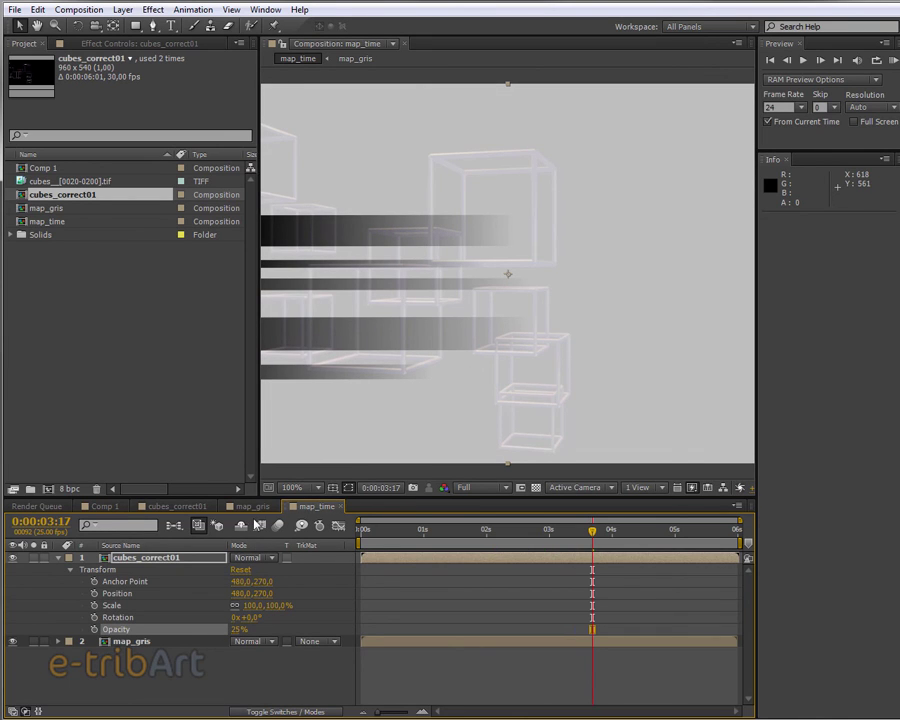
left_click(50, 505)
Step: Add map_time to Comp 1 as a hidden layer and set it as the Time Displacement layer
left_click(95, 508)
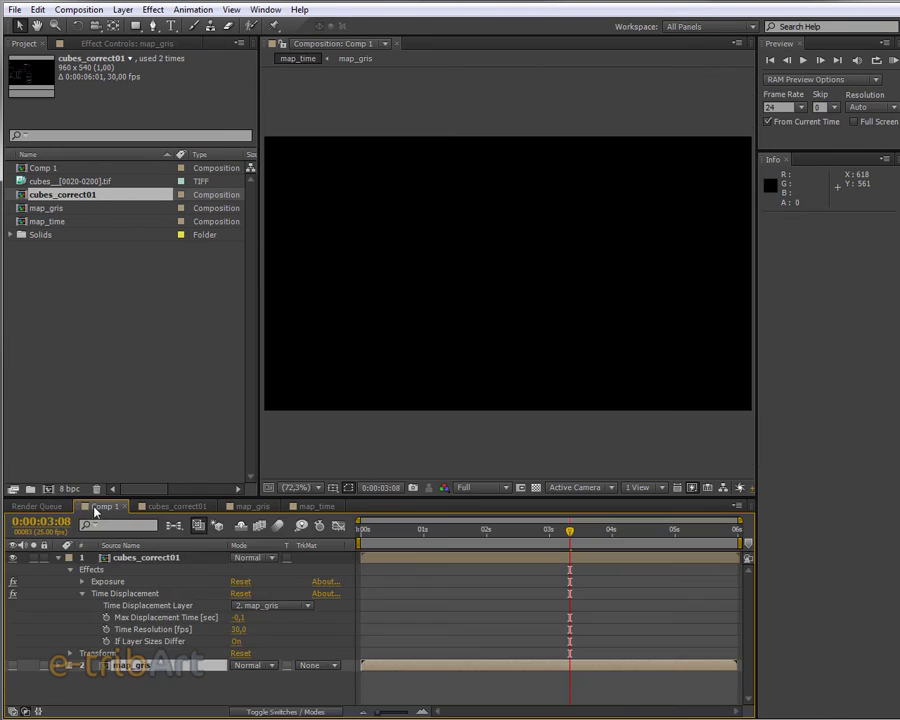
left_click(44, 224)
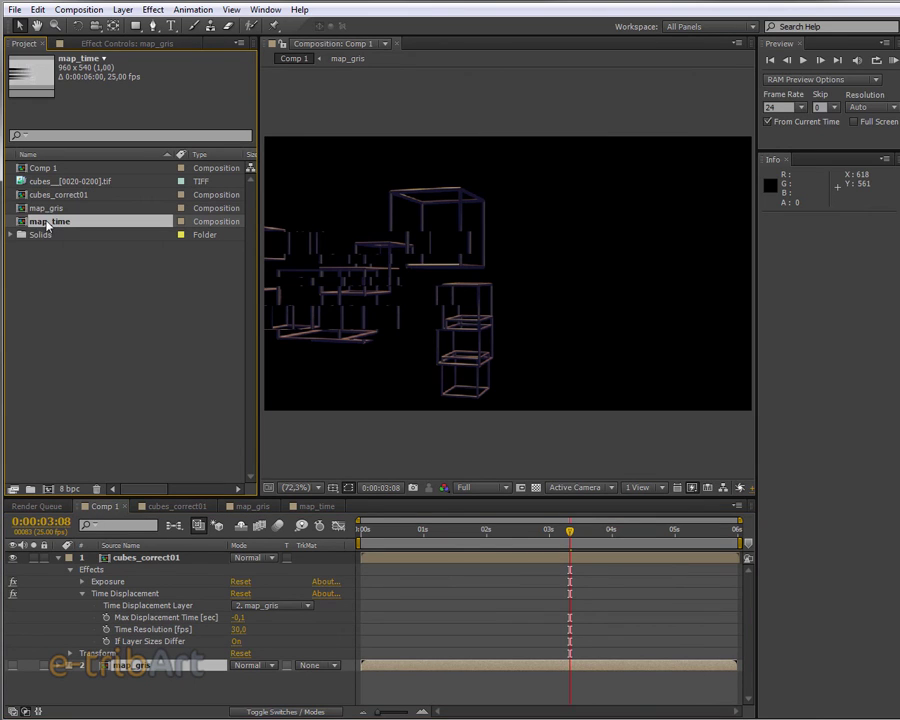
left_click_drag(46, 224, 90, 686)
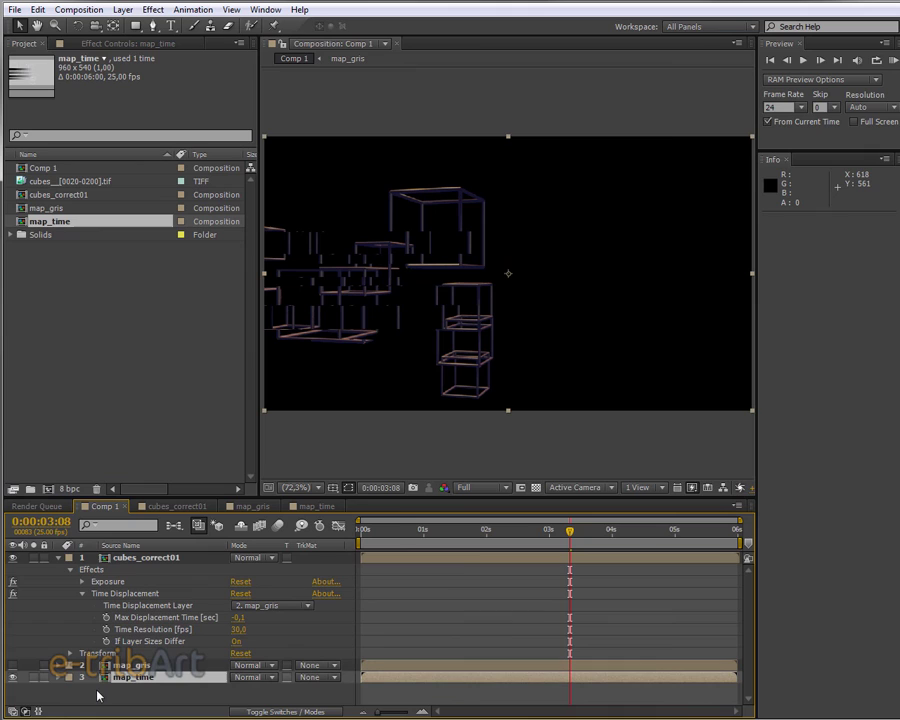
left_click(13, 677)
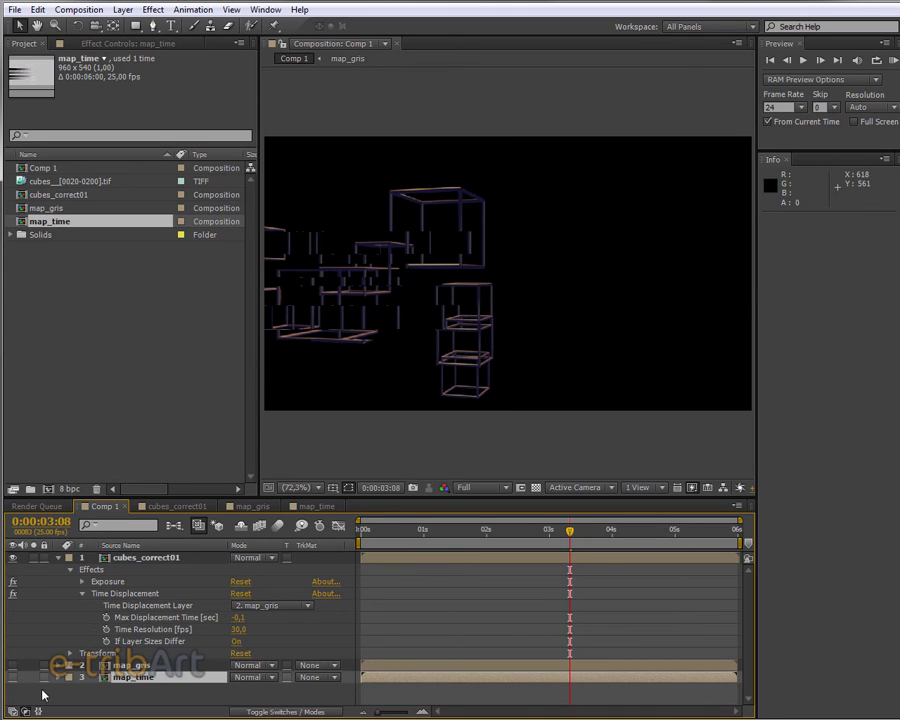
left_click(262, 606)
left_click(268, 673)
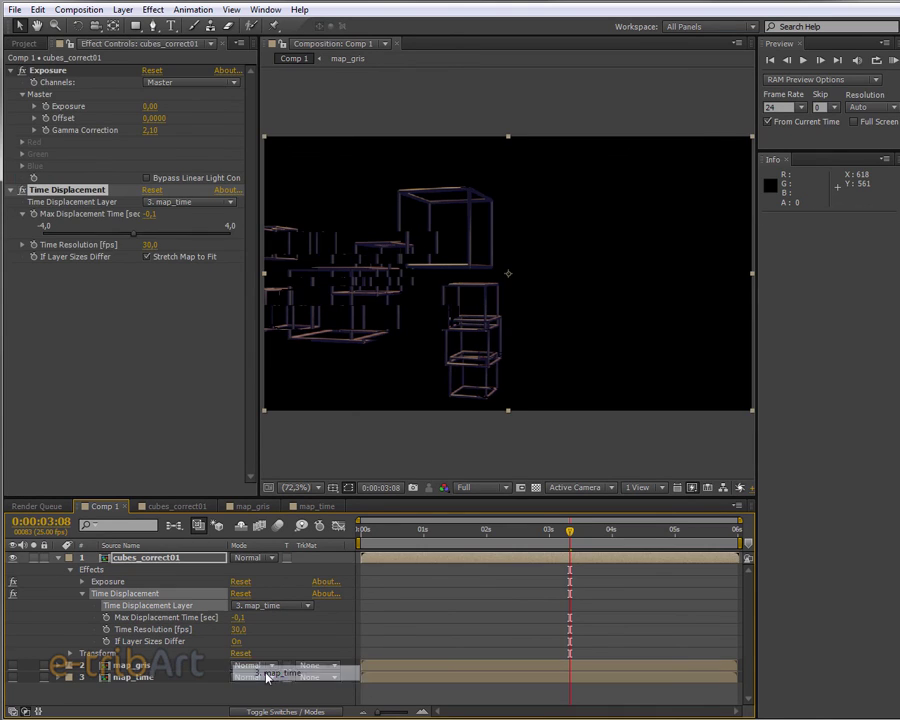
left_click(307, 507)
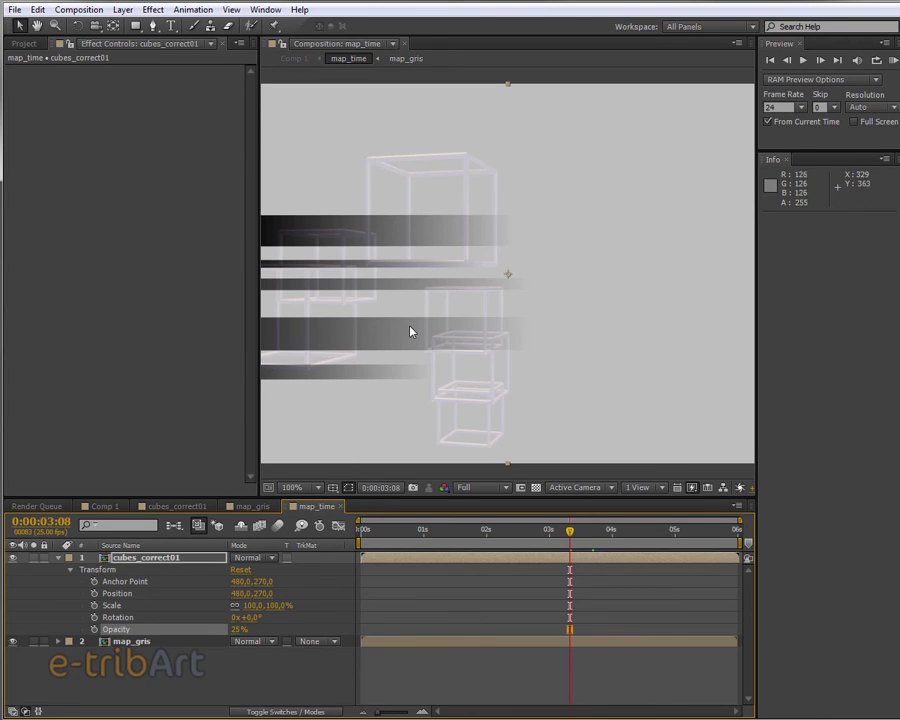
Step: Enable Position and Rotation keyframes on map_gris at the start of the timeline
left_click(69, 572)
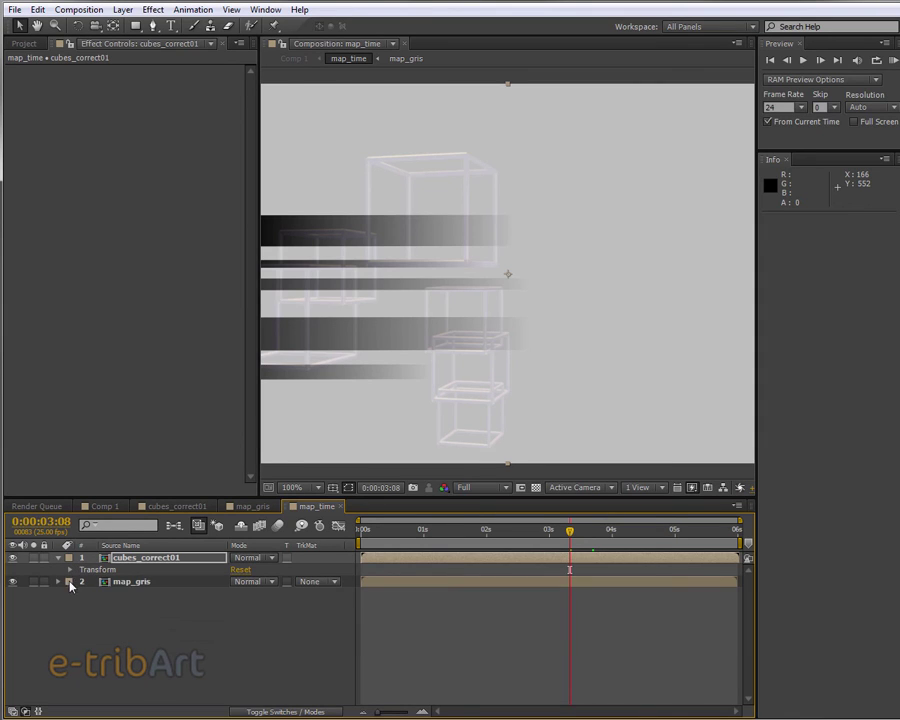
left_click(58, 582)
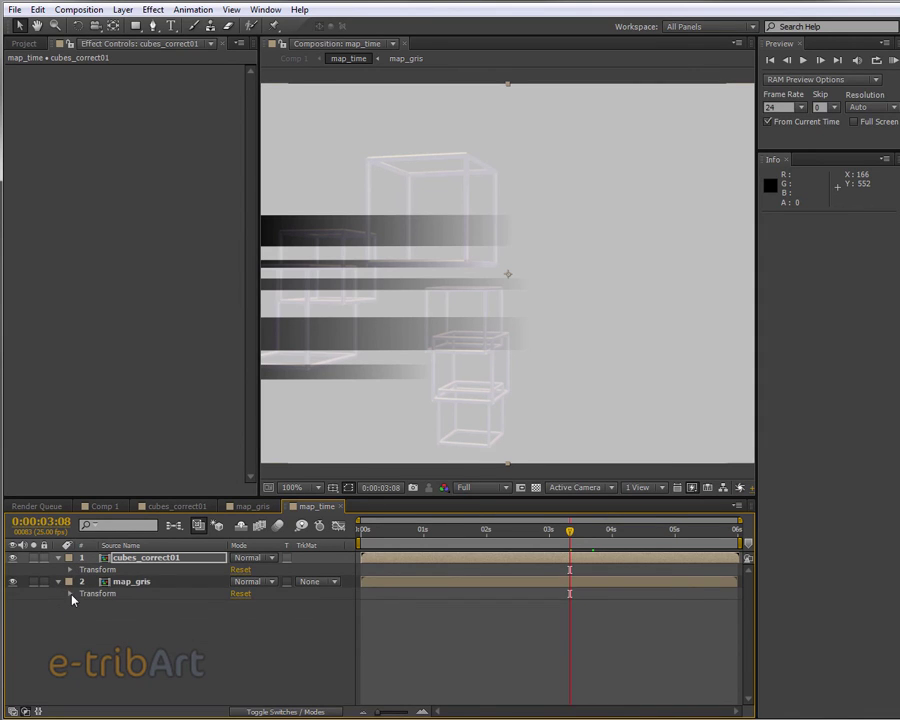
left_click(70, 593)
left_click(94, 617)
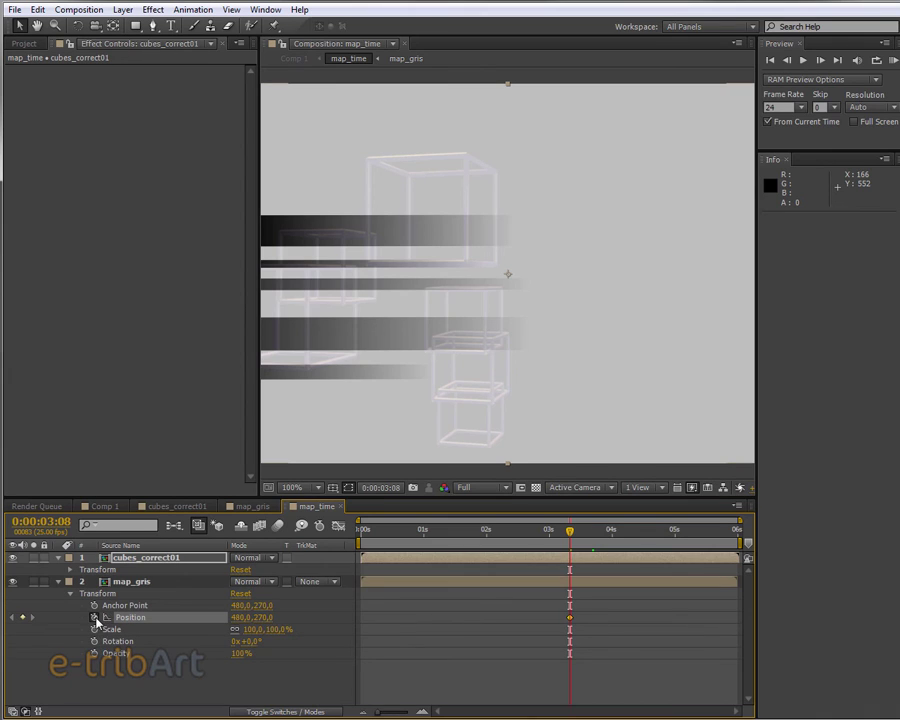
left_click(94, 641)
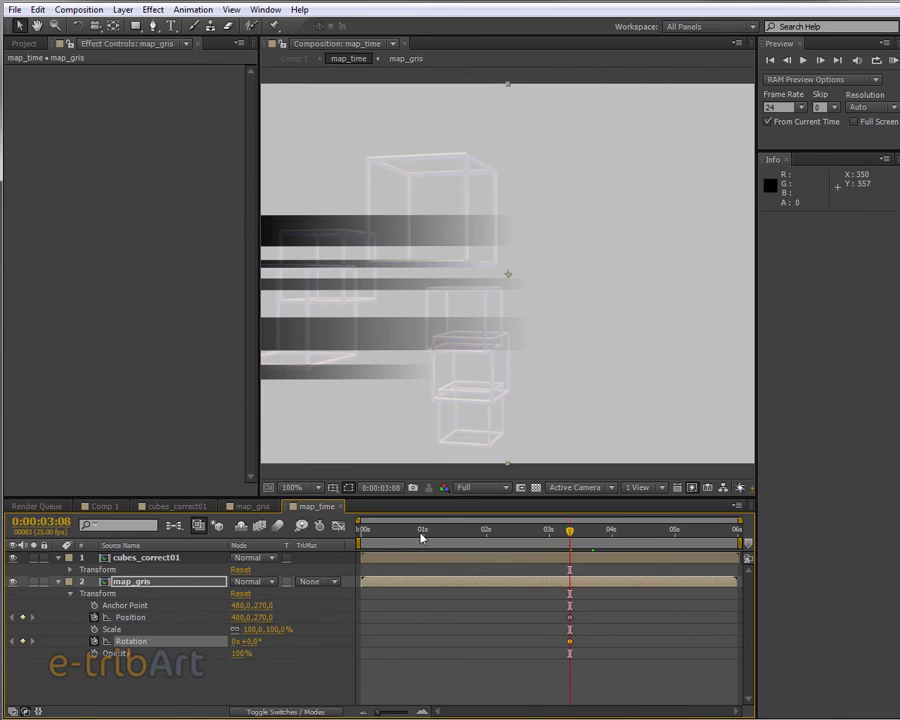
left_click_drag(421, 538, 366, 541)
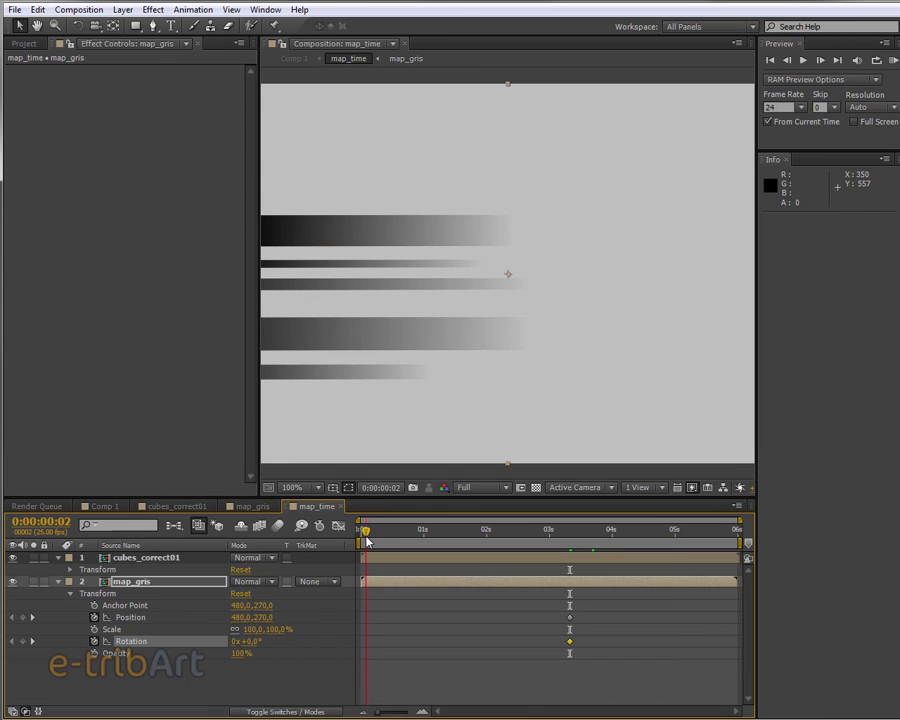
left_click(22, 617)
left_click(22, 641)
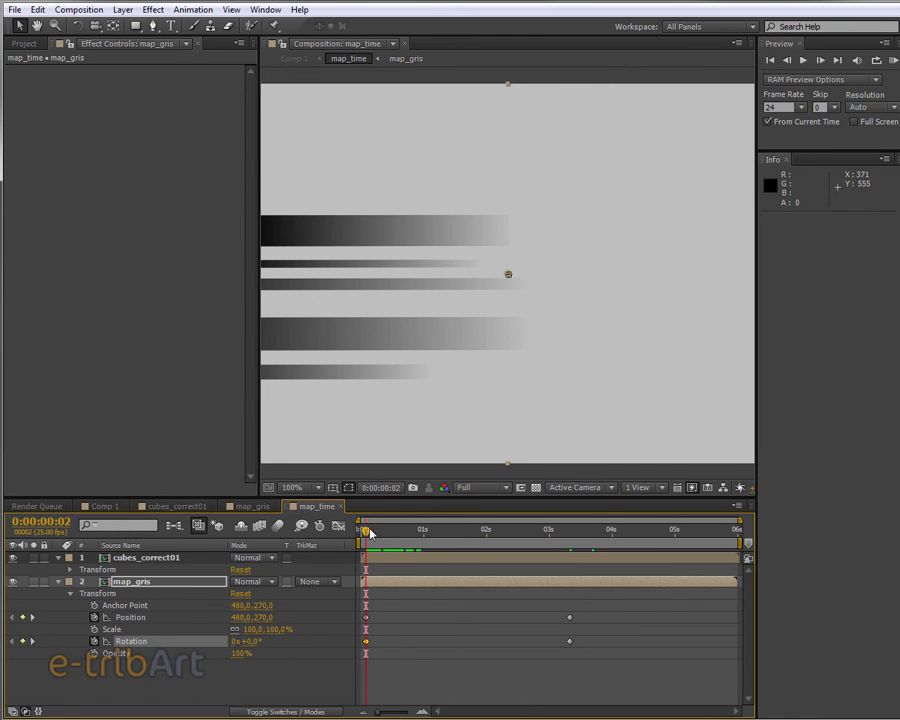
Step: At 3:08, slide the map_gris layer right to 678,270
left_click_drag(370, 533, 571, 548)
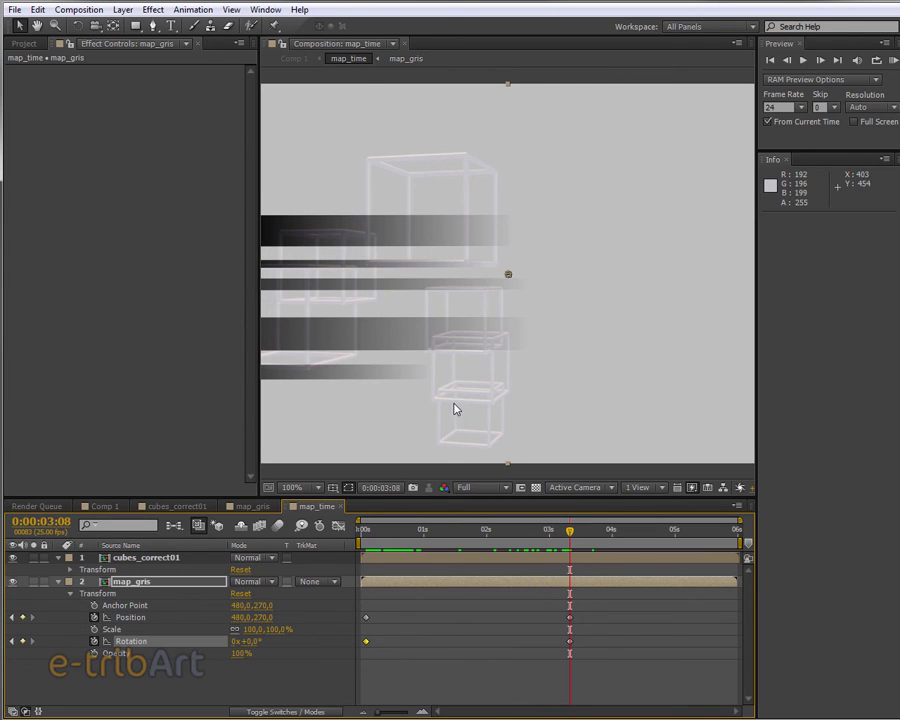
mouse_move(453, 397)
left_mouse_down()
mouse_move(600, 395)
mouse_move(590, 394)
left_mouse_up()
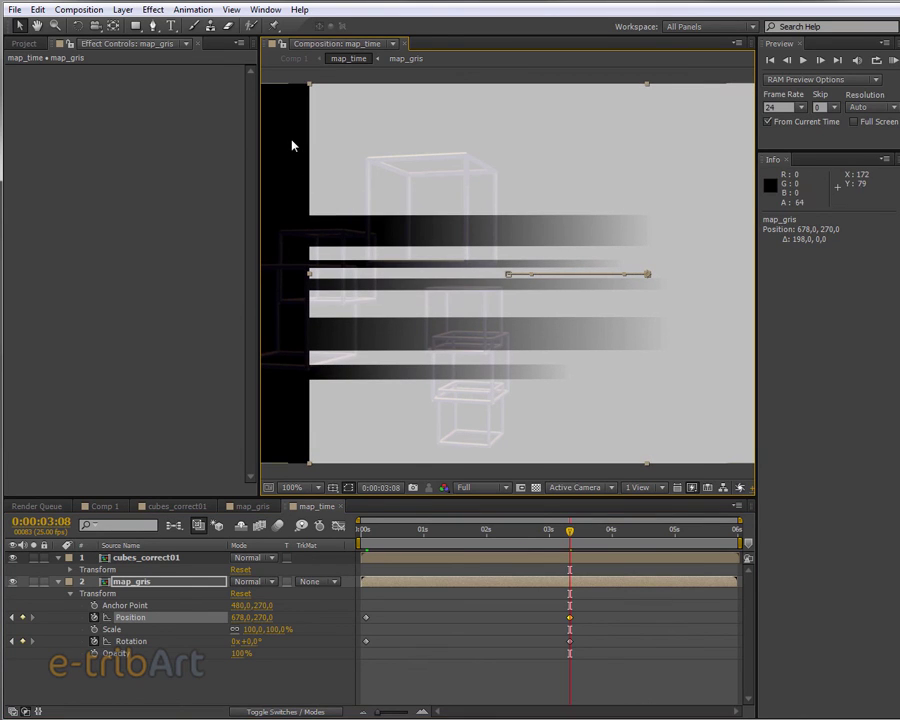
left_click(59, 582)
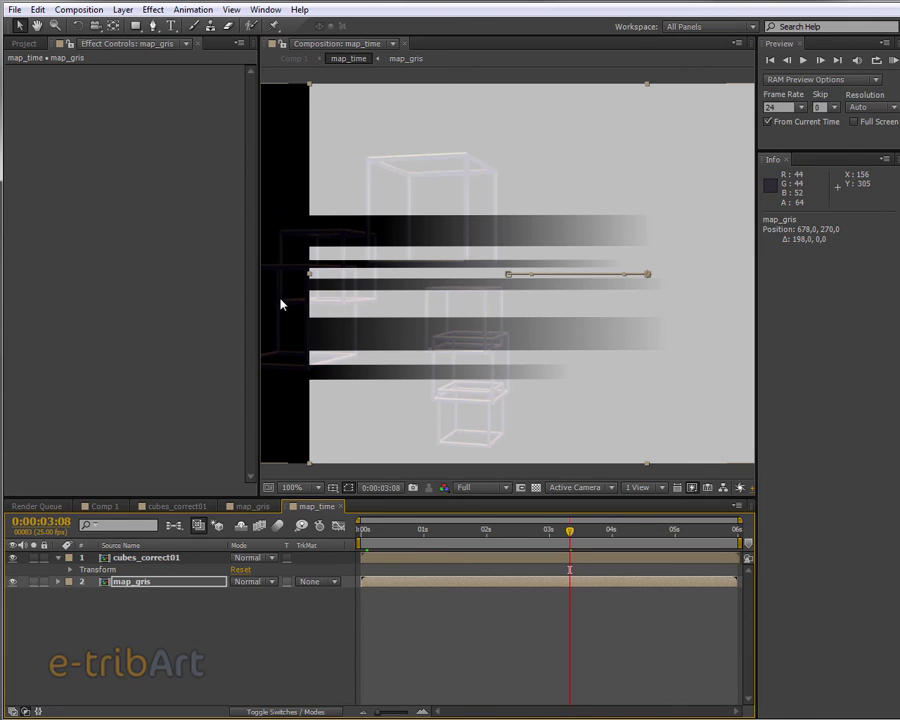
Step: Add a white solid beneath map_gris in map_time and hide the cubes_correct01 layer
left_click(122, 10)
mouse_move(141, 26)
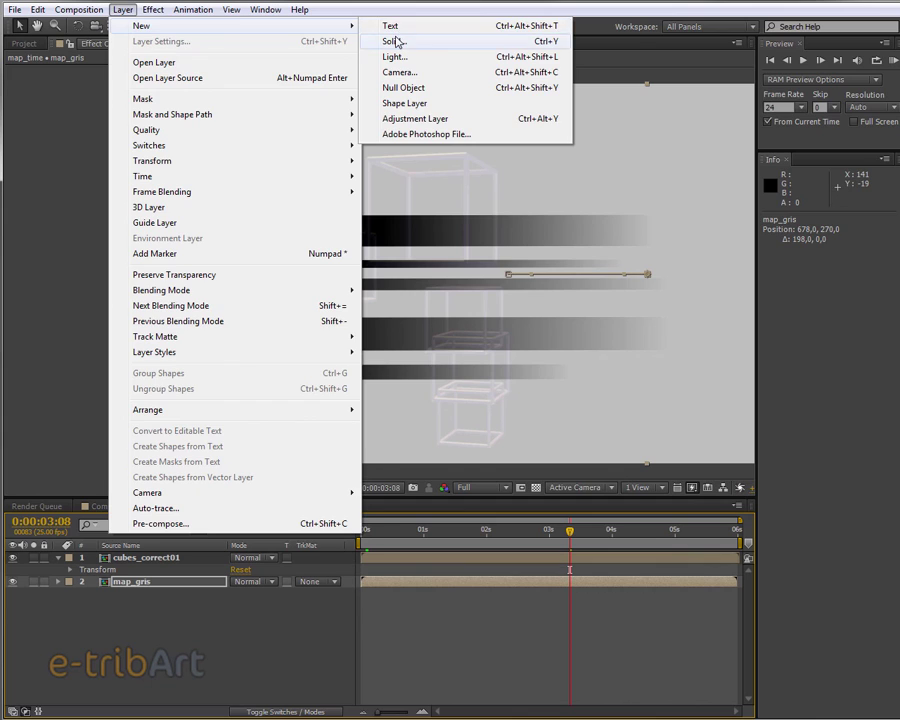
left_click(396, 41)
left_click(705, 479)
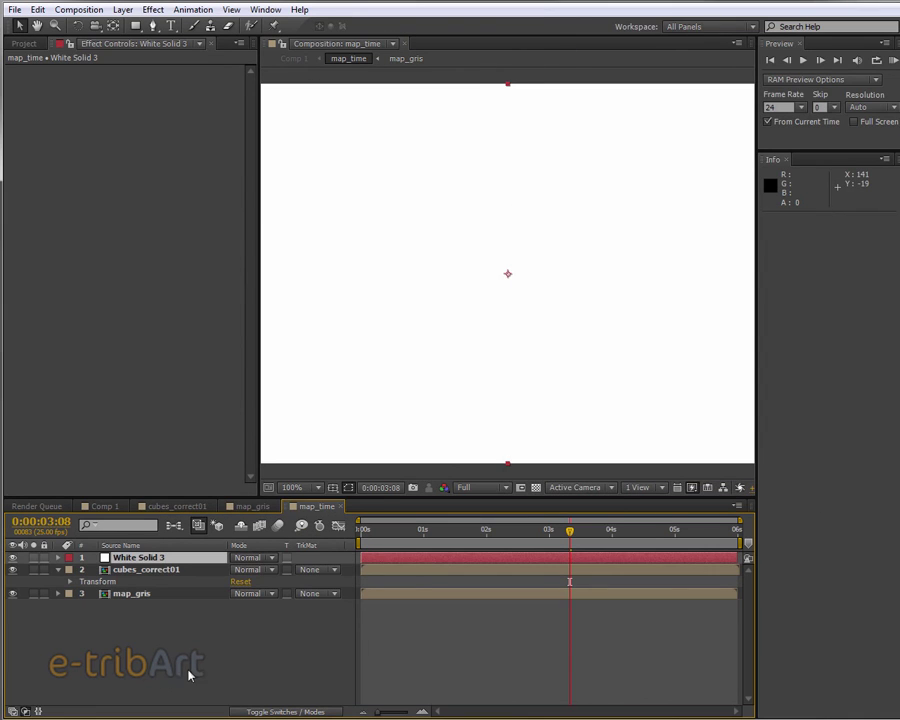
left_click_drag(130, 557, 130, 619)
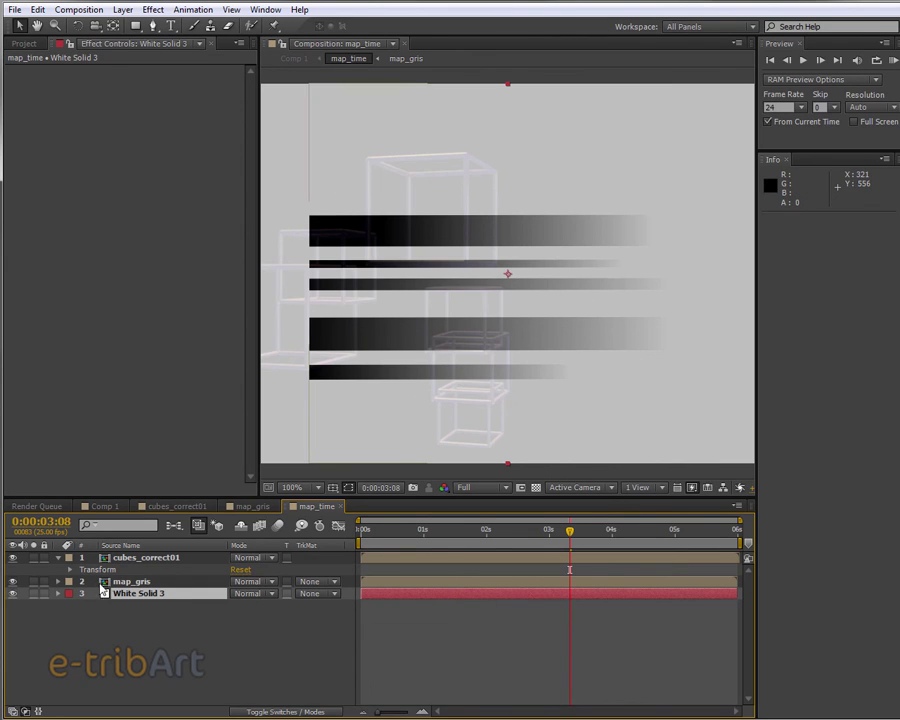
left_click(59, 582)
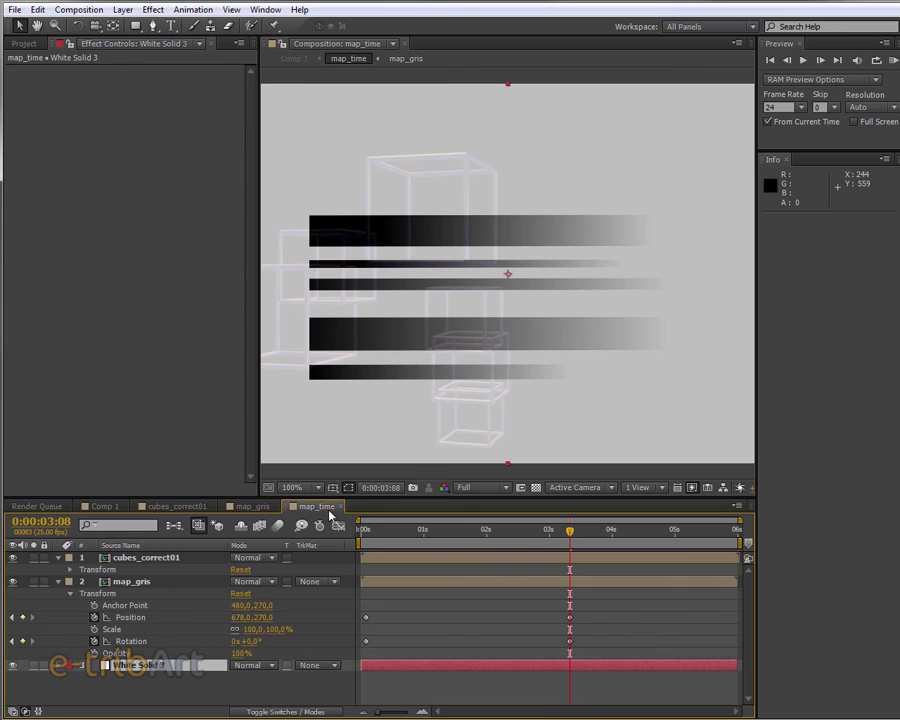
left_click(13, 559)
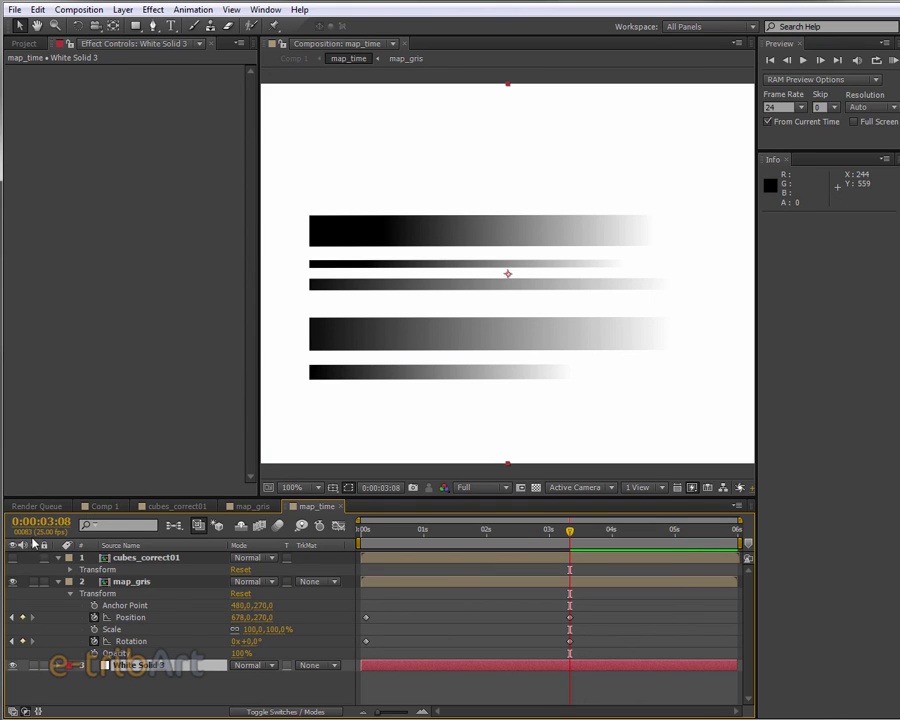
left_click(105, 506)
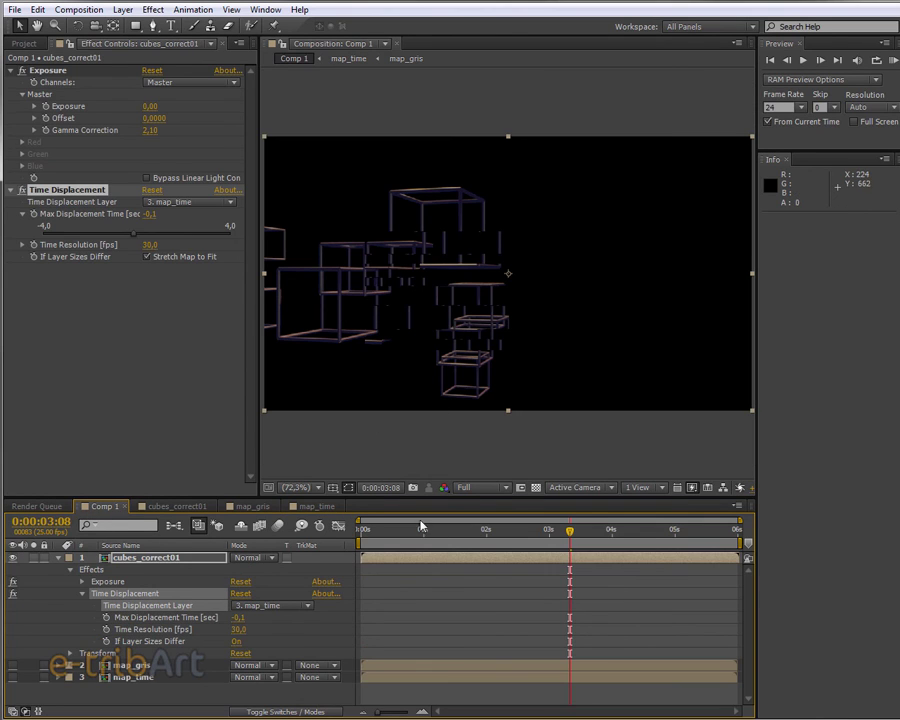
mouse_move(573, 541)
left_mouse_down()
mouse_move(741, 545)
mouse_move(468, 541)
mouse_move(736, 540)
mouse_move(547, 538)
mouse_move(710, 538)
mouse_move(579, 540)
mouse_move(585, 544)
left_mouse_up()
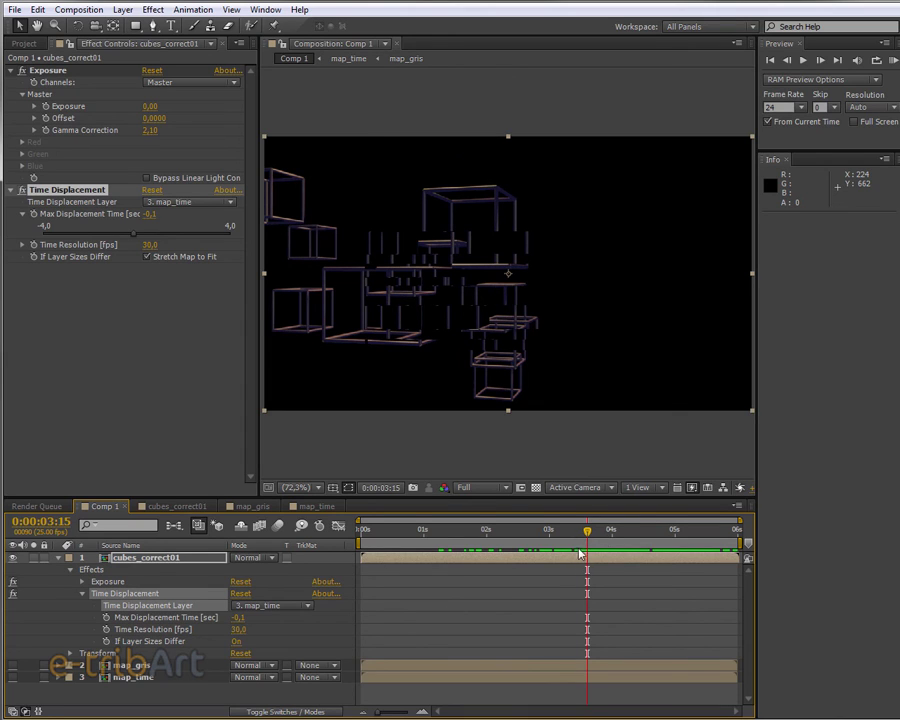
left_click(316, 507)
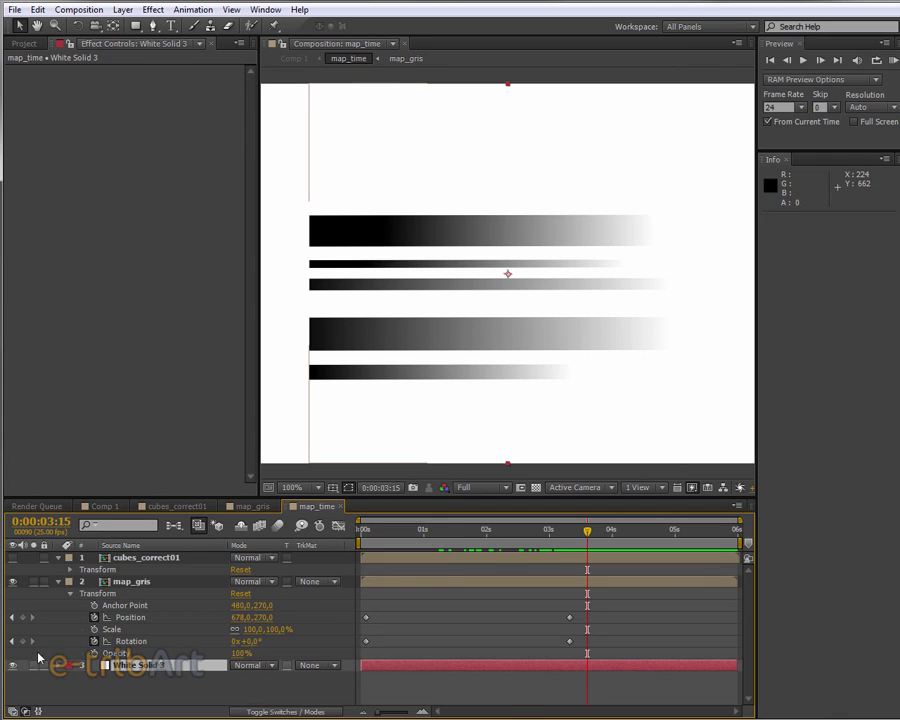
Step: Keyframe map_gris Opacity fading to 0 at 4:07, pushing the bars further right there
left_click_drag(430, 531, 364, 550)
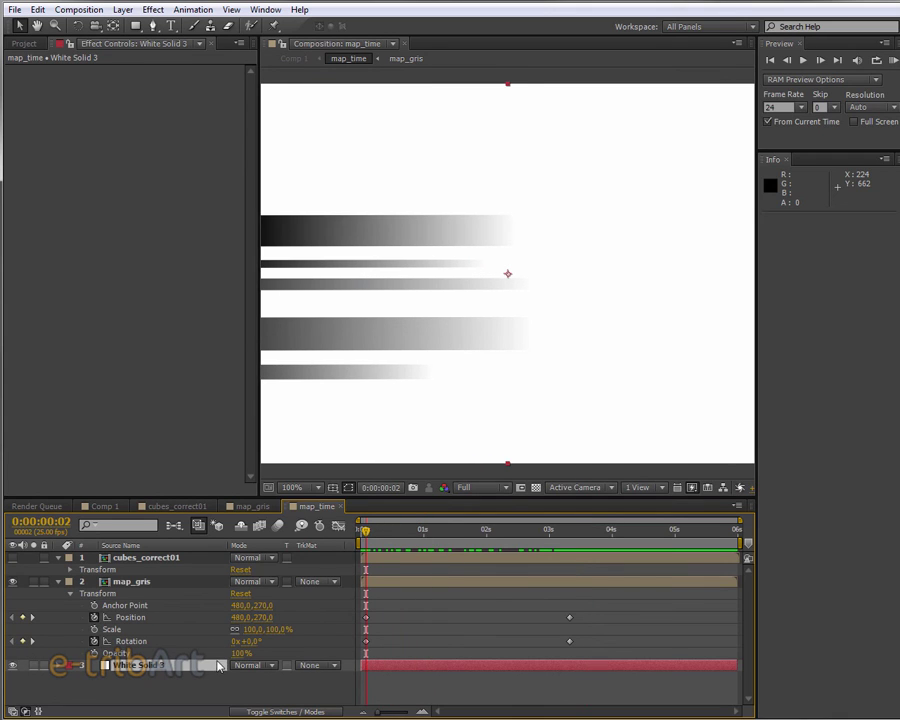
left_click(94, 653)
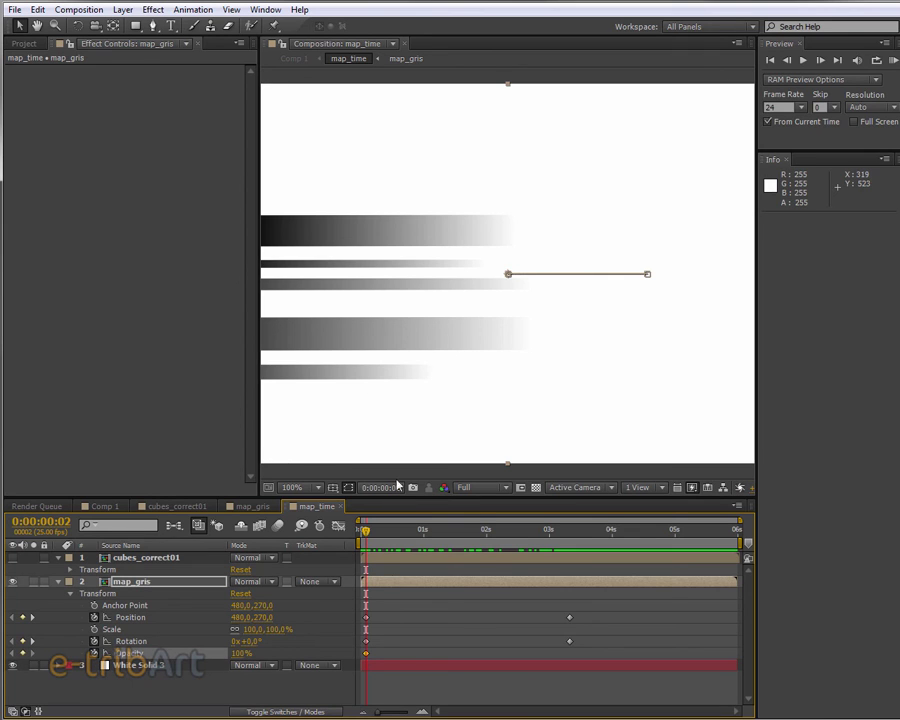
left_click_drag(365, 535, 568, 542)
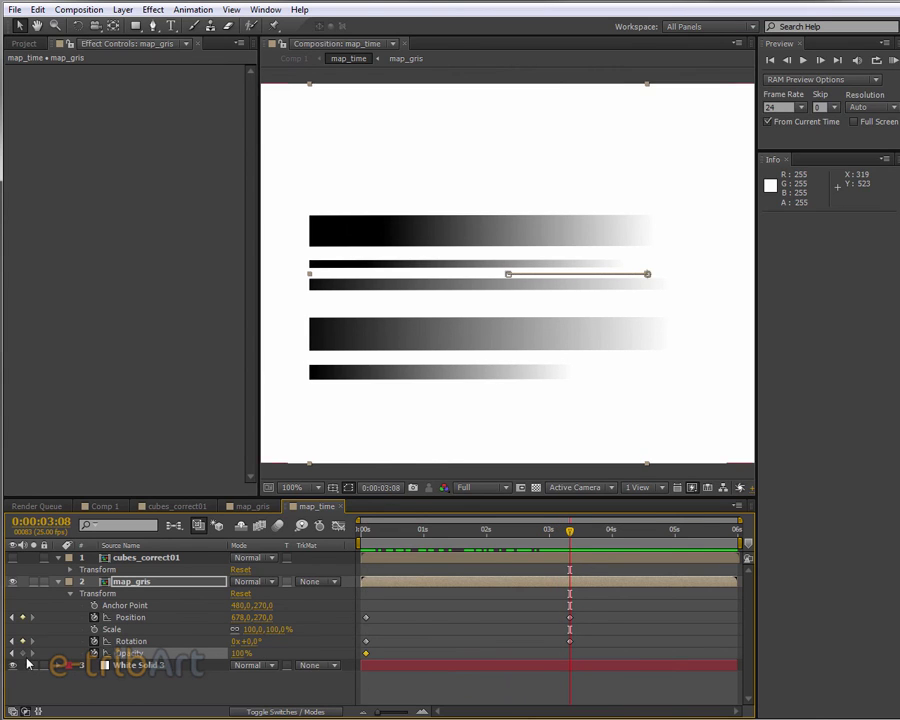
left_click_drag(569, 536, 631, 540)
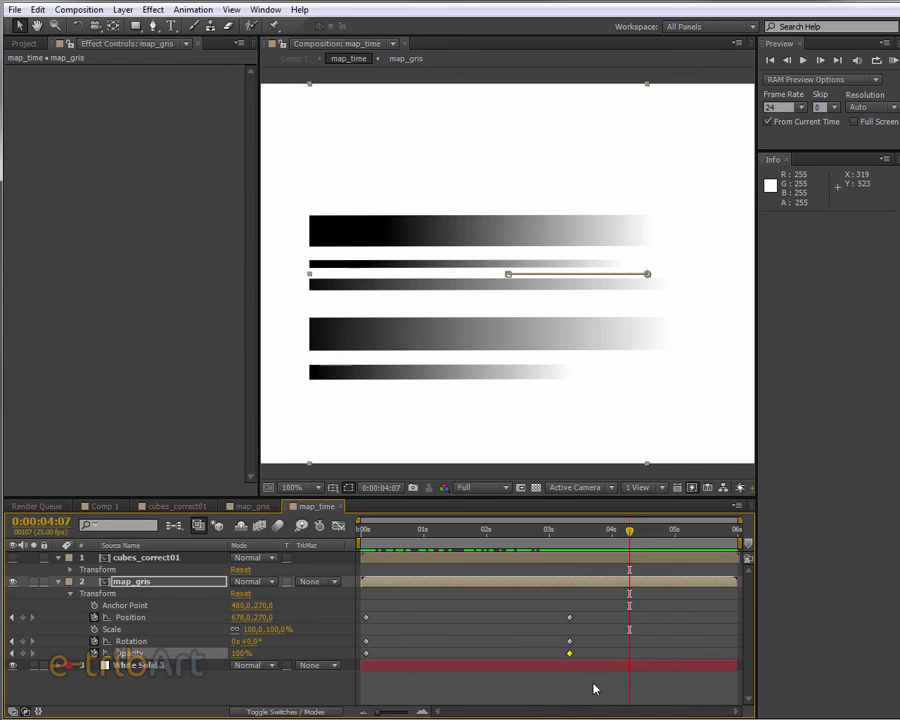
left_click_drag(236, 653, 173, 658)
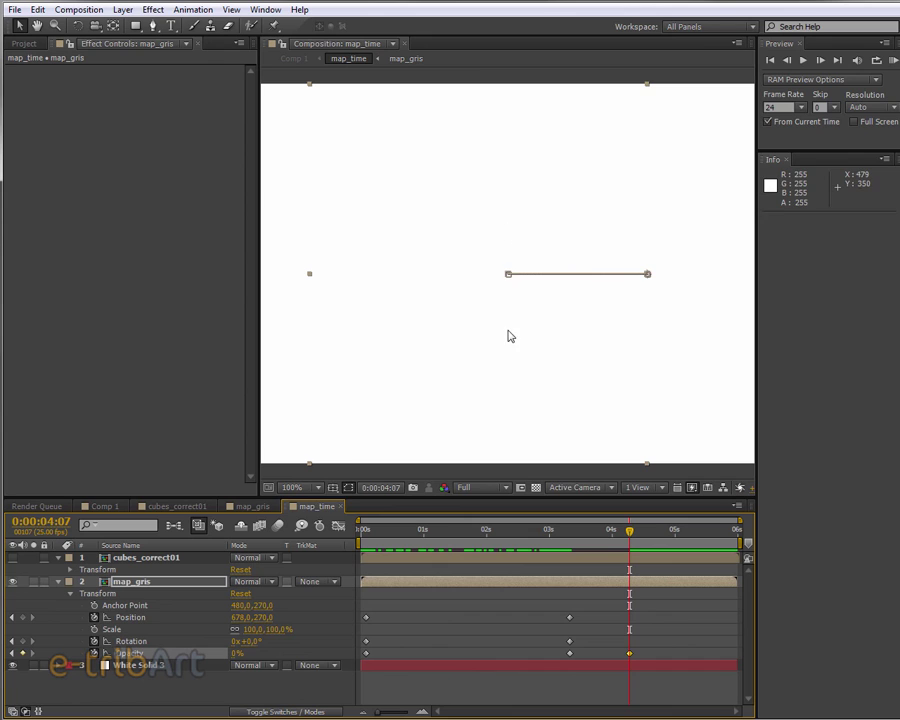
left_click_drag(506, 334, 615, 336)
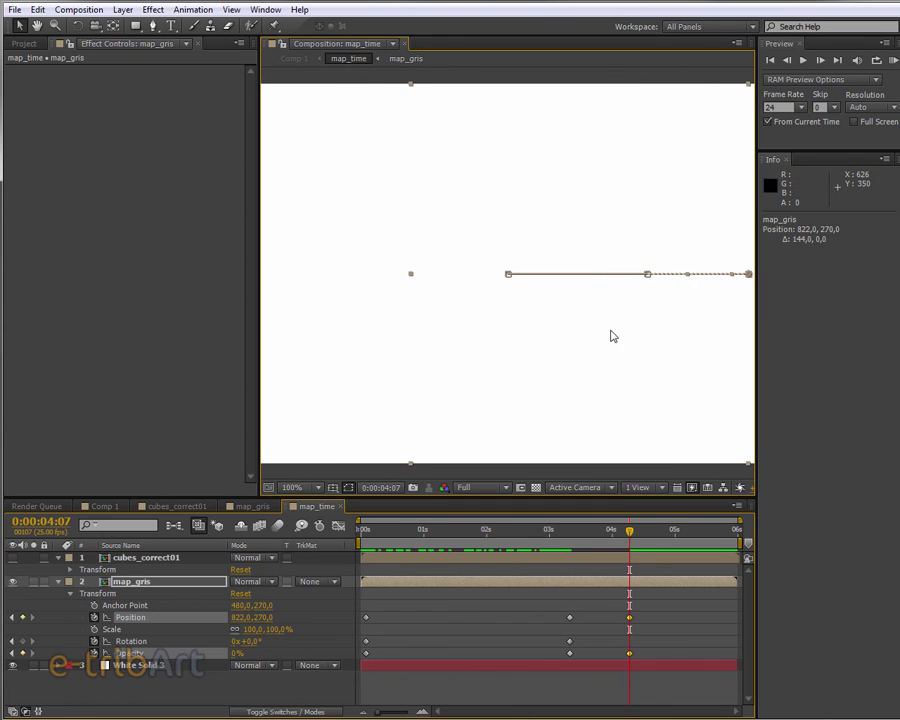
Step: Show cubes_correct01 again and scrub to preview the sliding, fading bars around 3:24
mouse_move(629, 538)
left_mouse_down()
mouse_move(358, 540)
mouse_move(630, 556)
mouse_move(421, 565)
left_mouse_up()
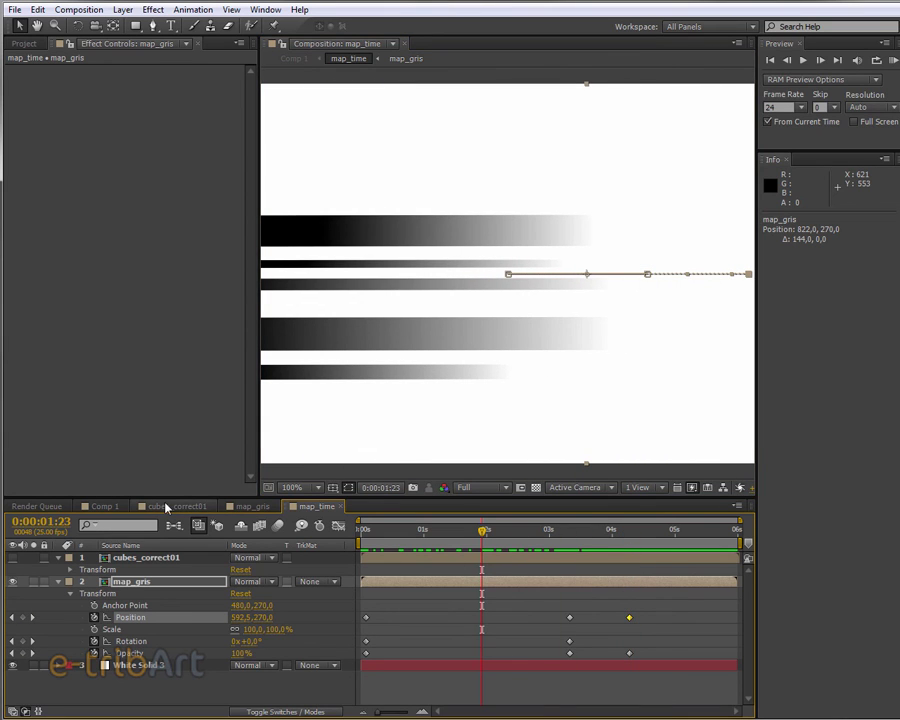
left_click(13, 557)
mouse_move(482, 537)
left_mouse_down()
mouse_move(622, 540)
mouse_move(605, 541)
left_mouse_up()
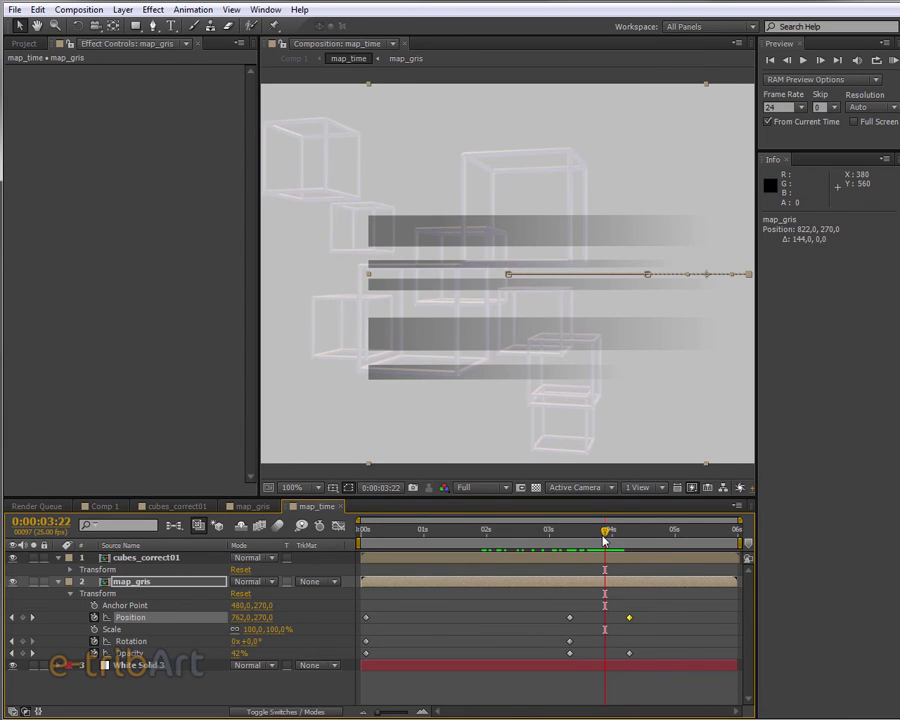
mouse_move(604, 540)
left_mouse_down()
mouse_move(494, 560)
mouse_move(368, 560)
left_mouse_up()
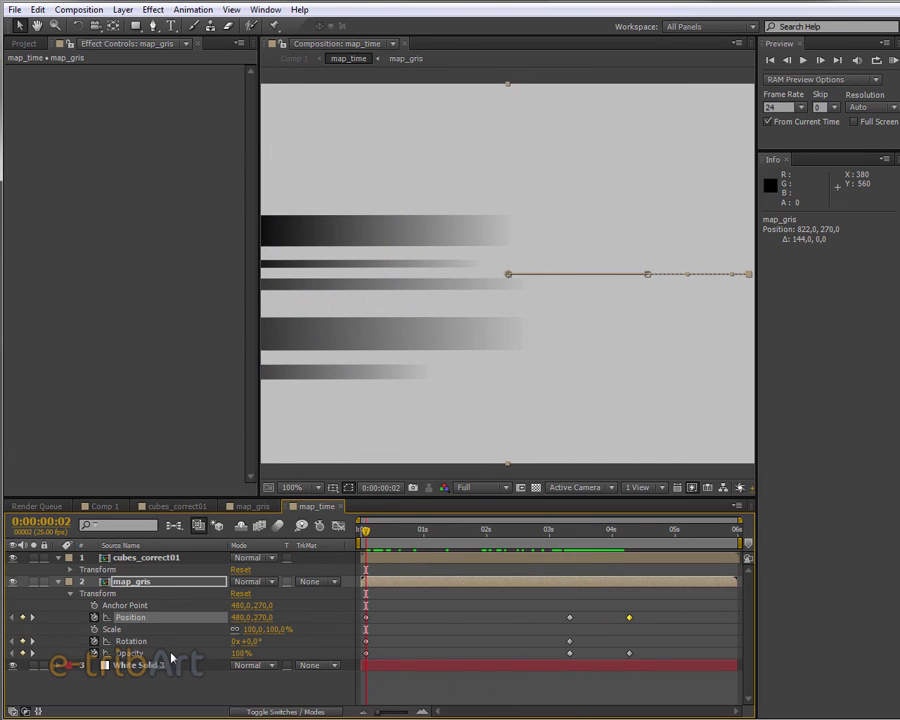
Step: Keyframe map_gris Scale, widening the bars to about 149% at 3:08
left_click(94, 629)
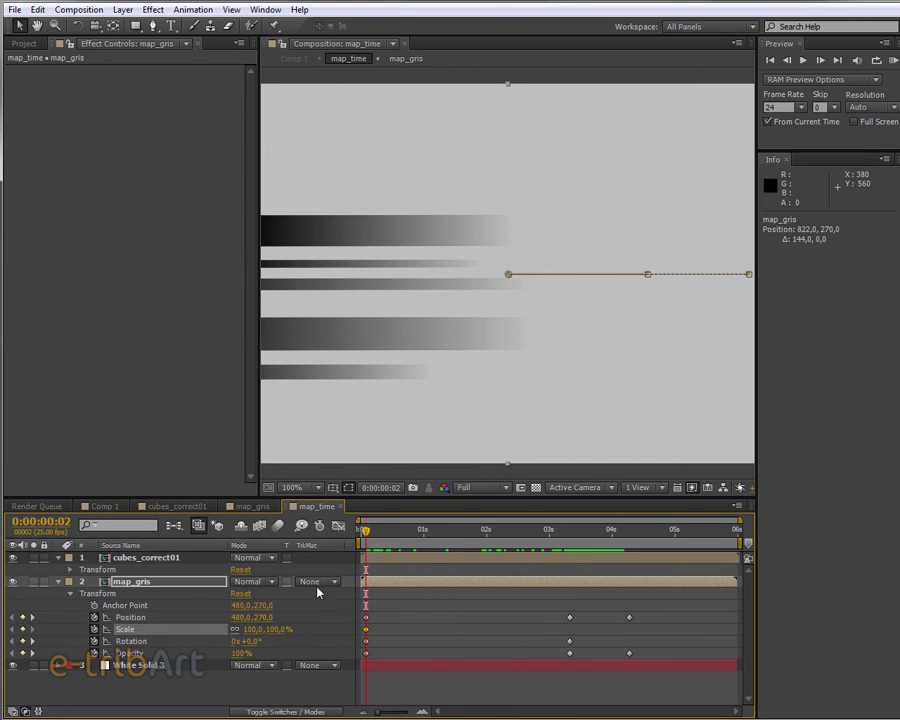
left_click_drag(367, 537, 571, 560)
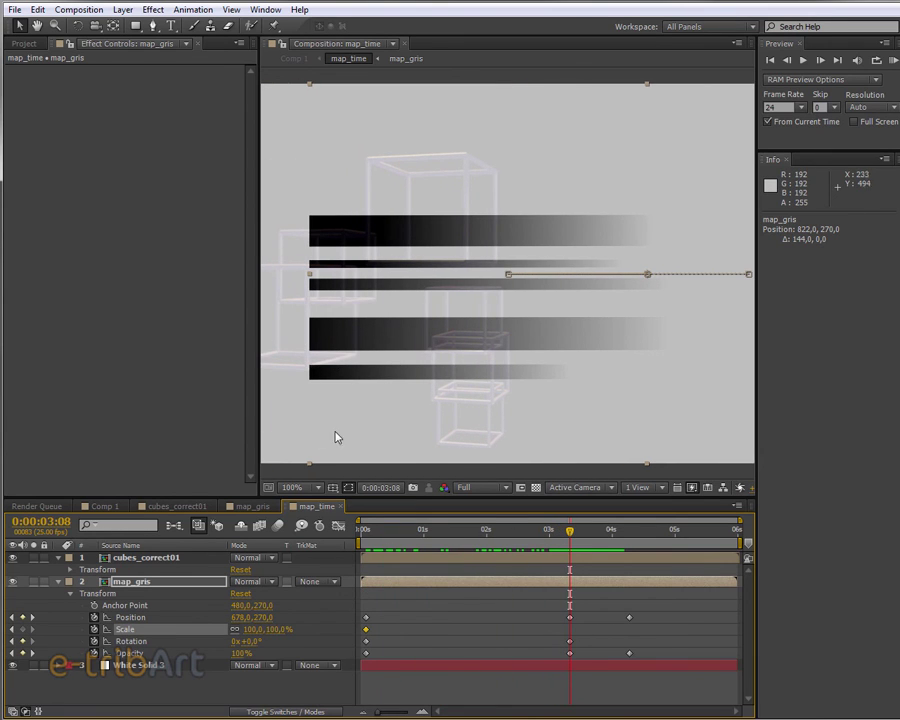
key("comma")
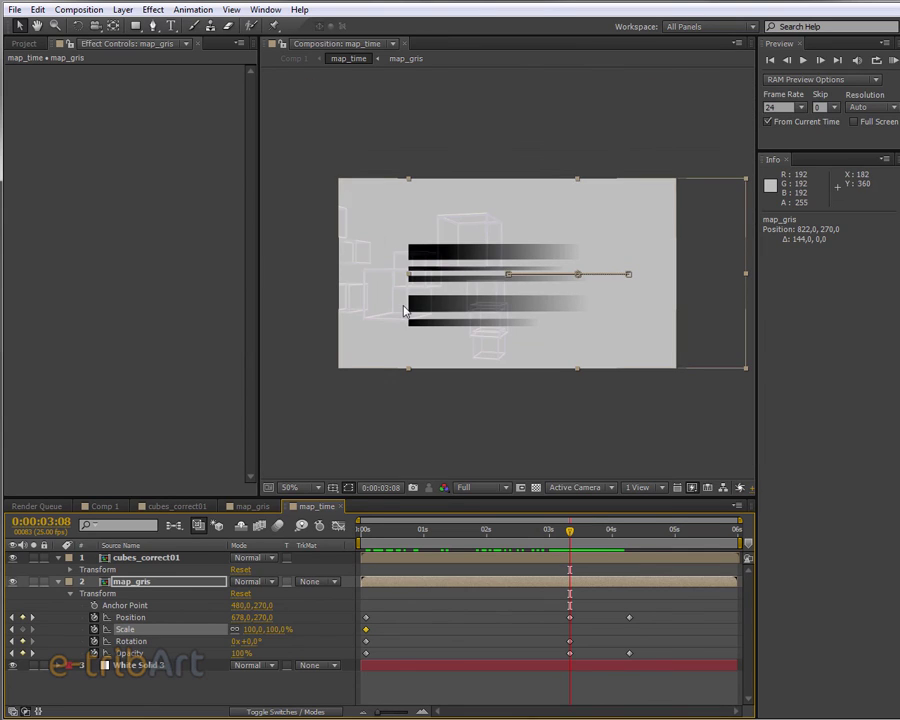
left_click_drag(409, 276, 345, 284)
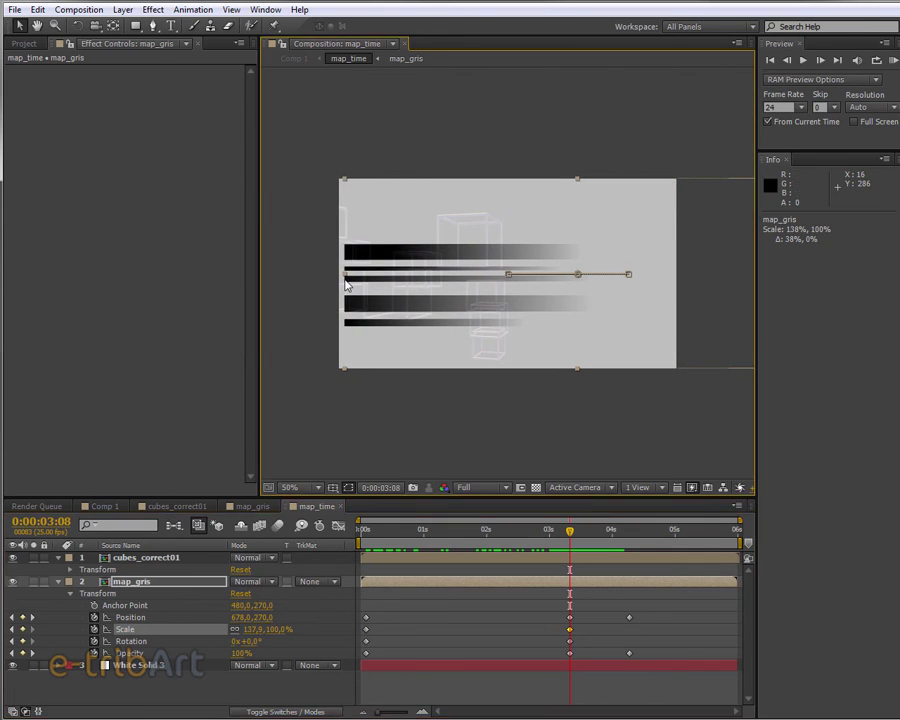
mouse_move(567, 538)
left_mouse_down()
mouse_move(360, 538)
mouse_move(570, 541)
left_mouse_up()
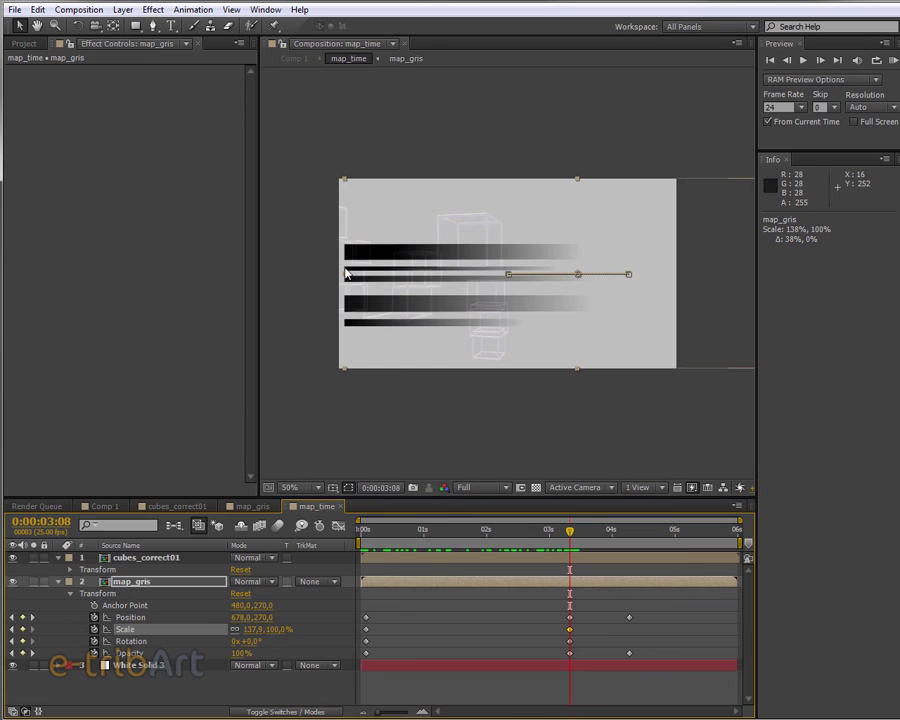
left_click_drag(343, 273, 327, 285)
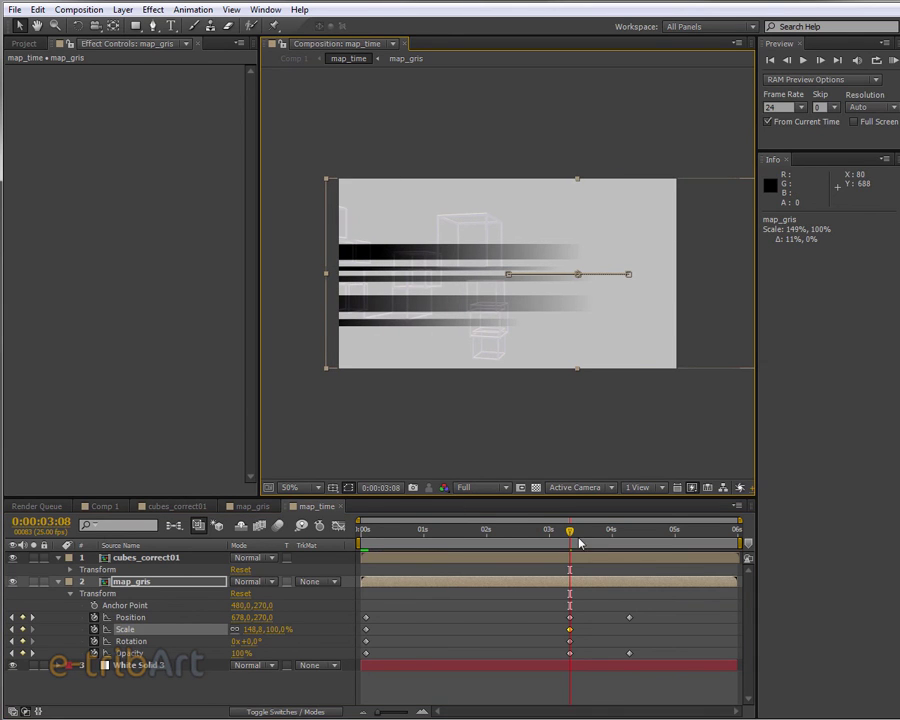
Step: Stretch the bars to 182,1, 100% scale at 4:07, then hide cubes_correct01
mouse_move(570, 538)
left_mouse_down()
mouse_move(402, 538)
mouse_move(562, 538)
mouse_move(628, 557)
left_mouse_up()
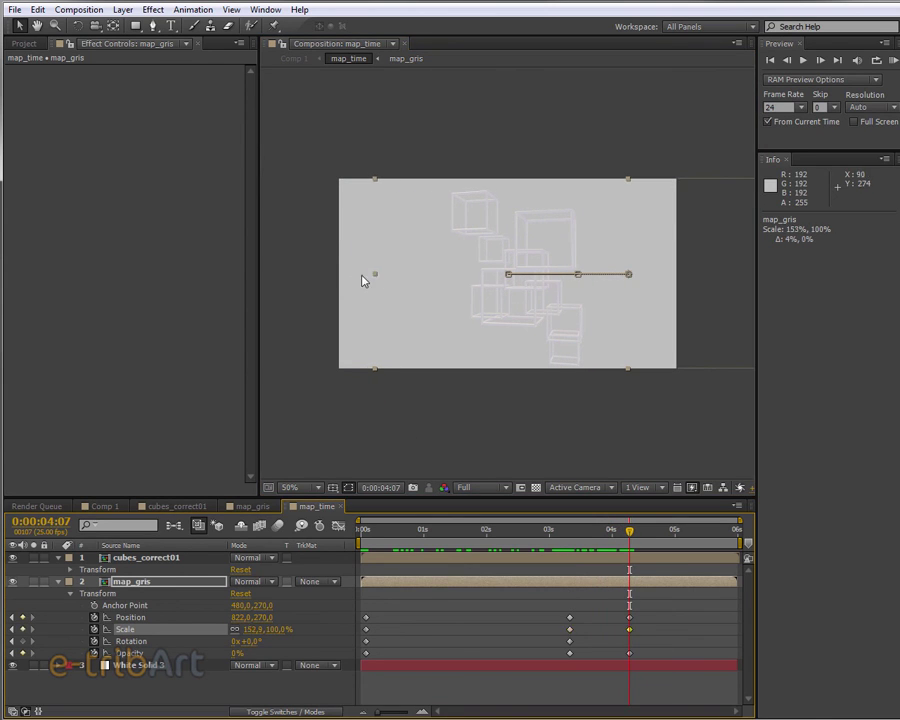
left_click_drag(374, 274, 321, 274)
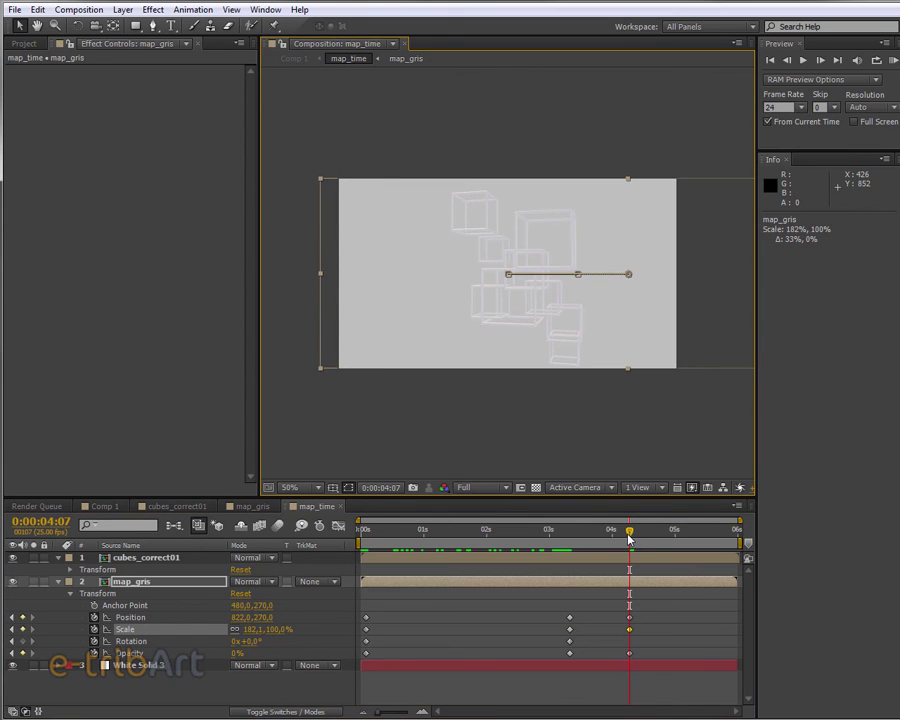
mouse_move(628, 538)
left_mouse_down()
mouse_move(392, 540)
mouse_move(518, 540)
mouse_move(624, 557)
mouse_move(446, 552)
mouse_move(589, 557)
left_mouse_up()
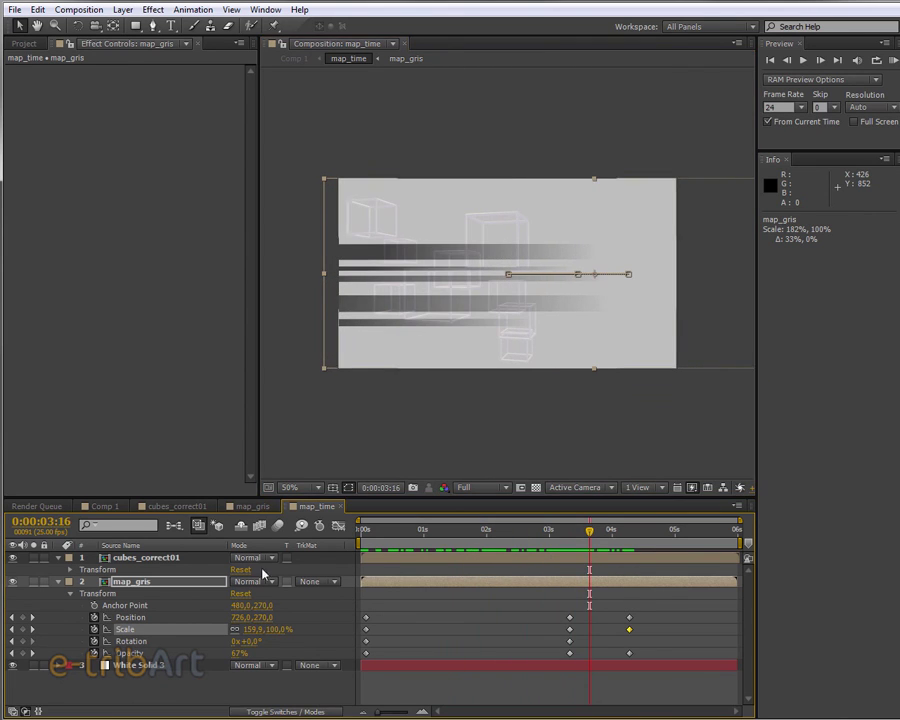
left_click(12, 557)
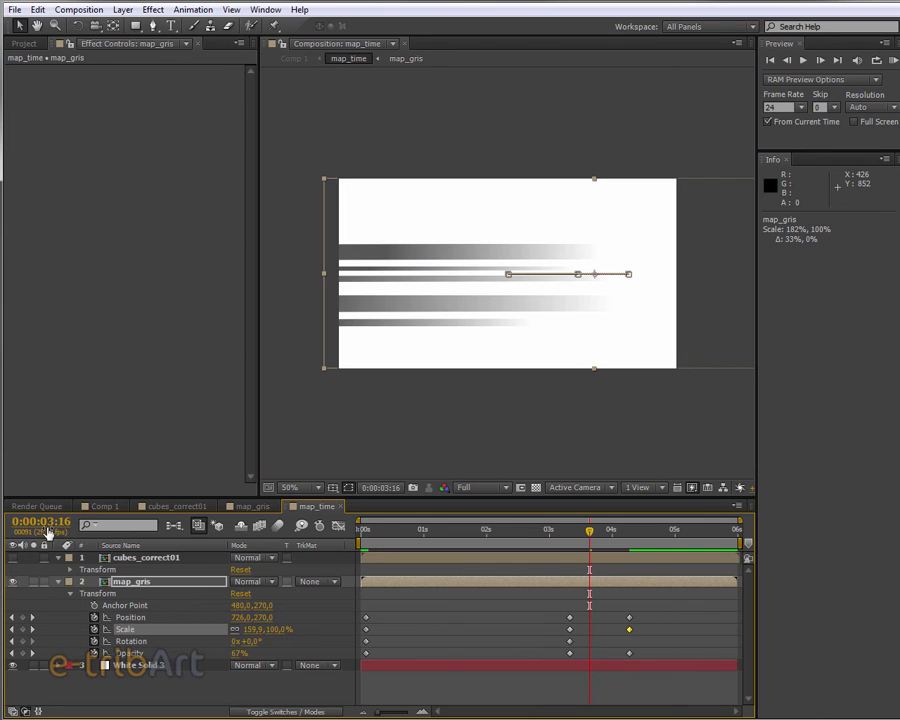
Step: Switch to Comp 1 and scrub around 3:12 to view the time-displaced wireframe cubes
left_click(58, 508)
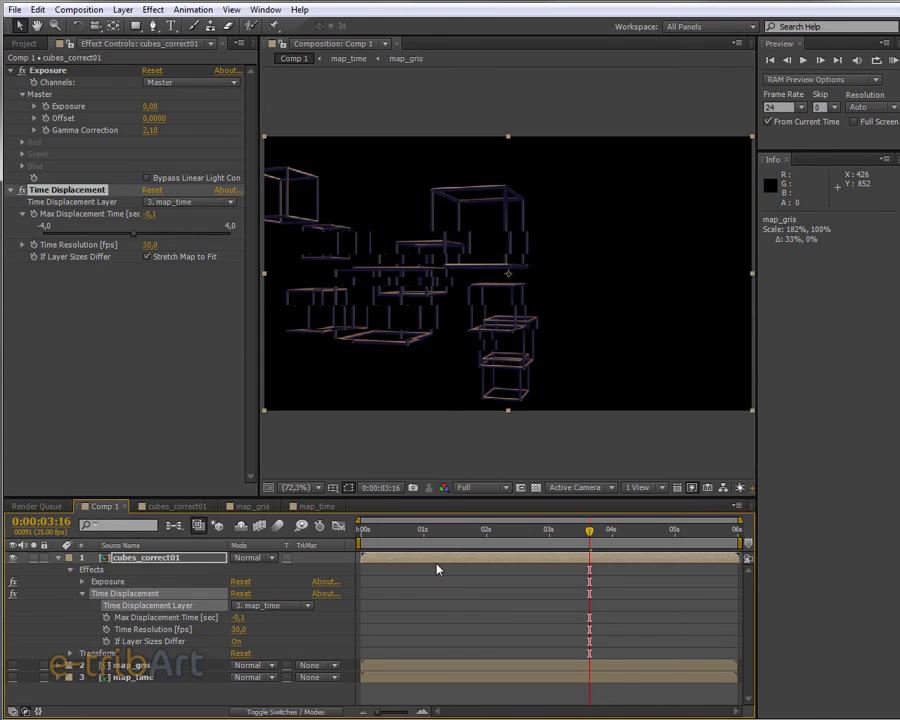
mouse_move(591, 534)
left_mouse_down()
mouse_move(585, 567)
mouse_move(689, 579)
mouse_move(453, 583)
mouse_move(605, 526)
mouse_move(542, 566)
mouse_move(609, 573)
left_mouse_up()
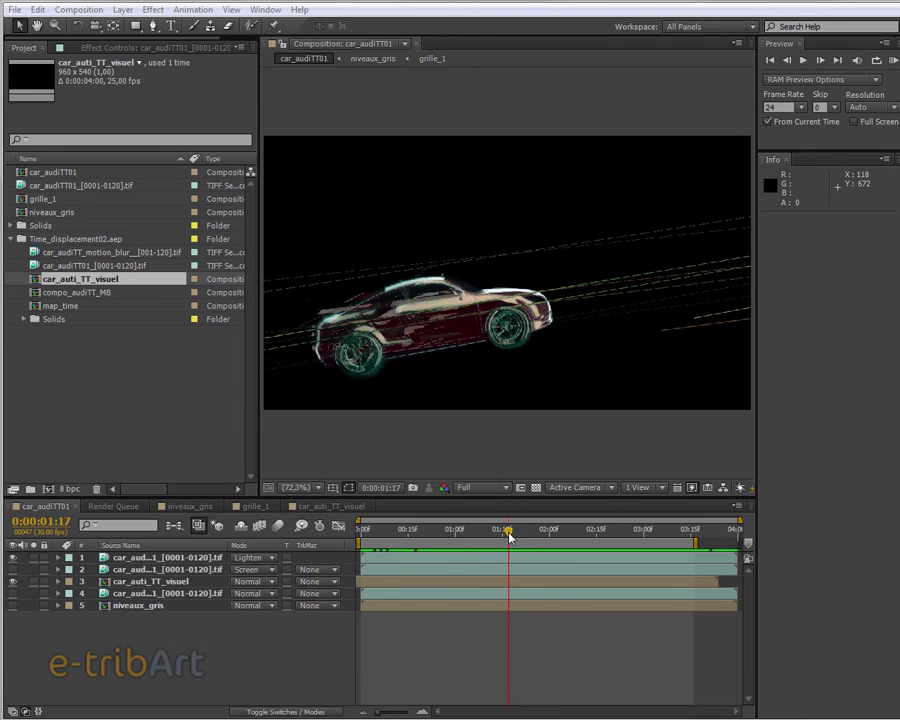
Step: Inspect the grille_1 stripes and niveaux_gris gradient comps, briefly showing the car layer over the gradient
mouse_move(508, 537)
left_mouse_down()
mouse_move(612, 540)
mouse_move(641, 531)
mouse_move(438, 530)
mouse_move(592, 540)
mouse_move(443, 538)
left_mouse_up()
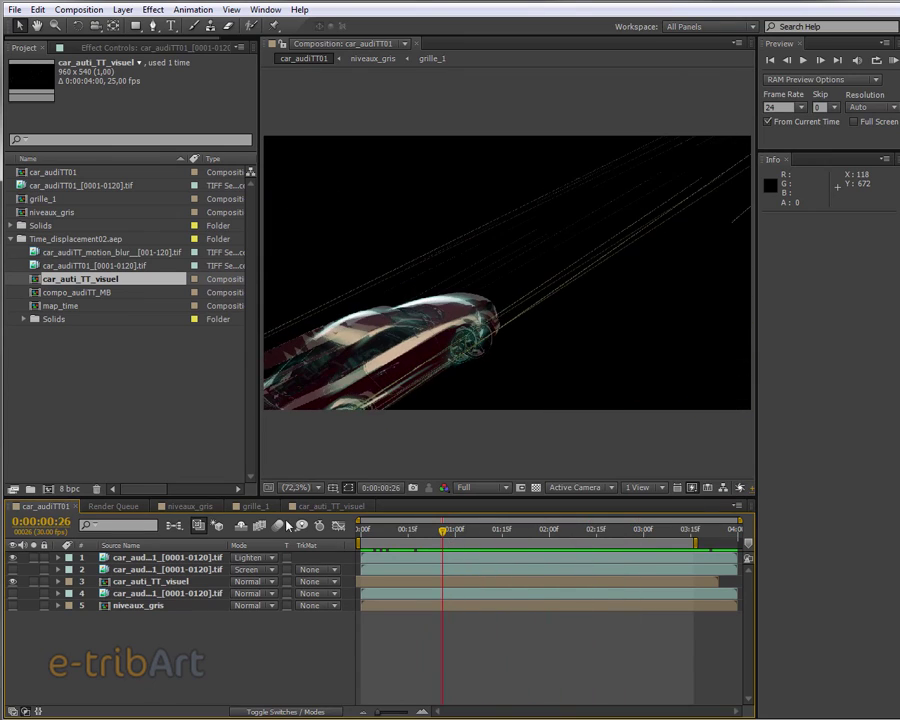
key("shift+comma")
key("shift+comma")
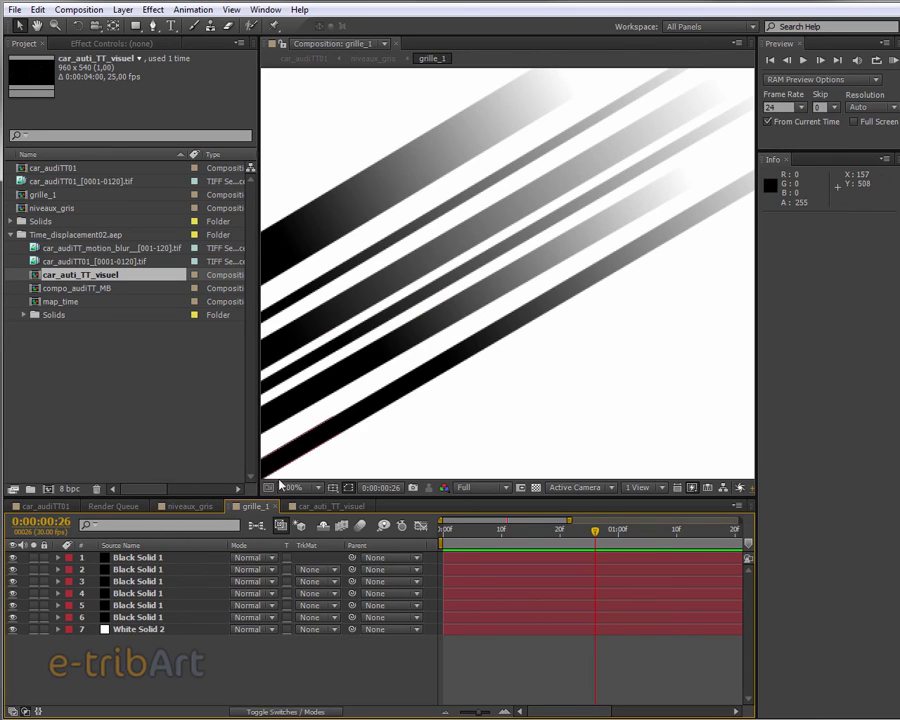
left_click(183, 508)
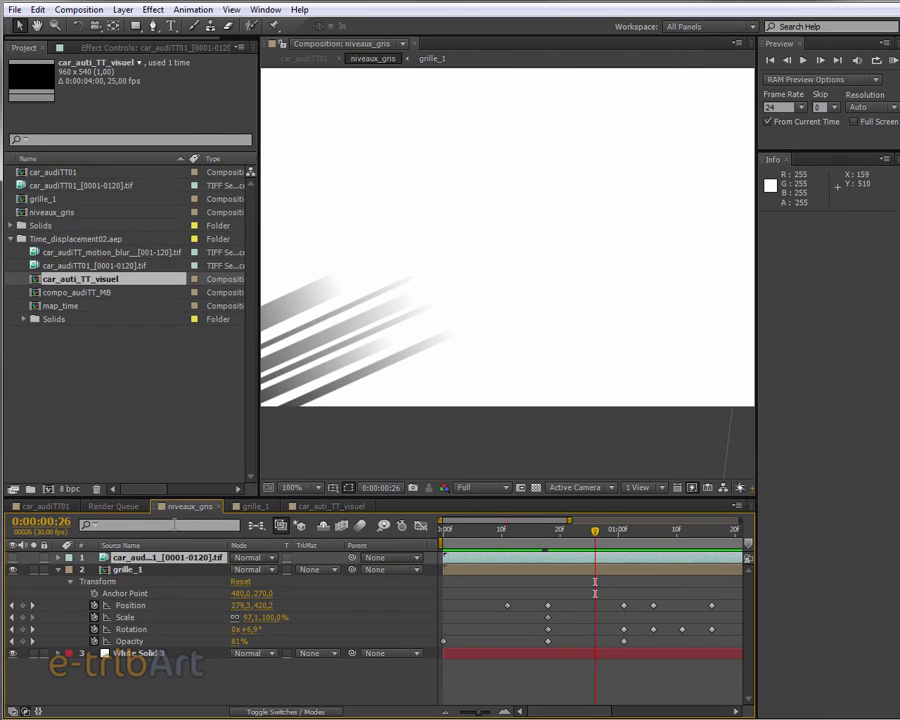
left_click(13, 569)
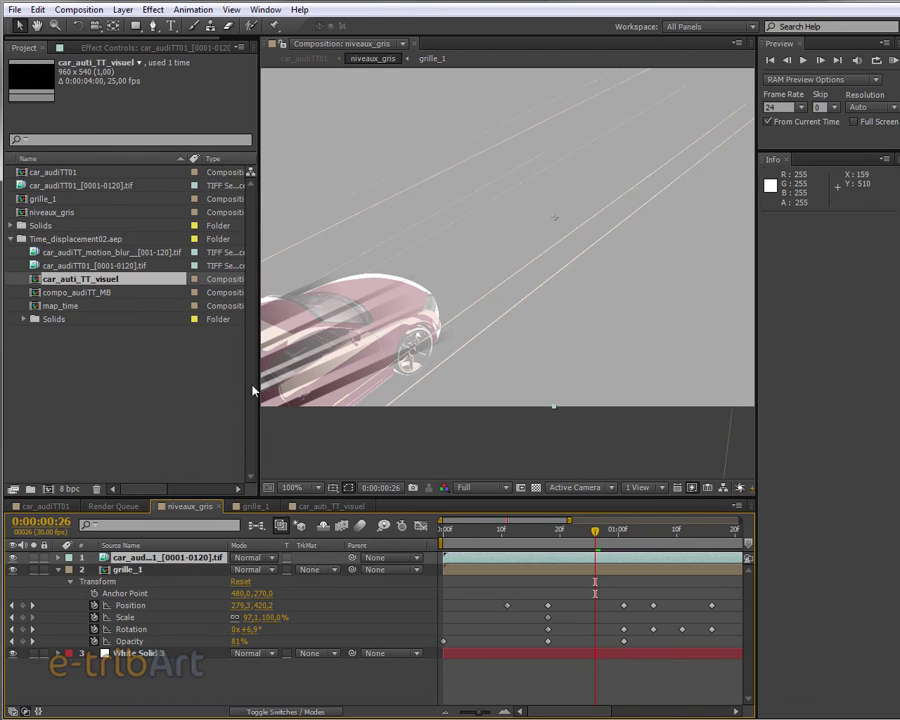
mouse_move(476, 535)
left_mouse_down()
mouse_move(766, 538)
mouse_move(446, 538)
mouse_move(526, 538)
mouse_move(476, 538)
left_mouse_up()
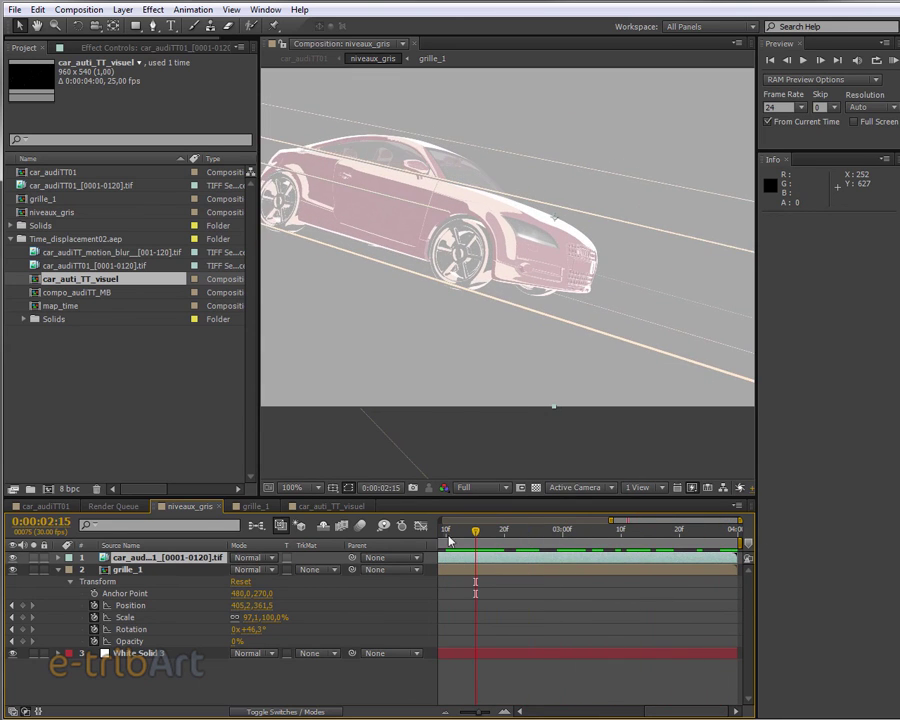
left_click(12, 558)
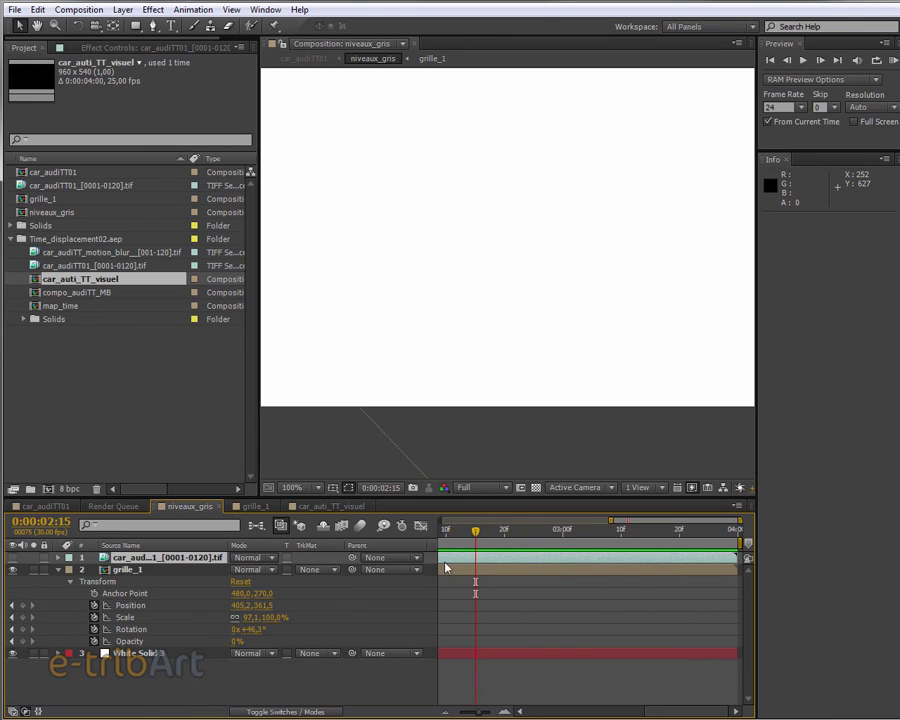
key("equal")
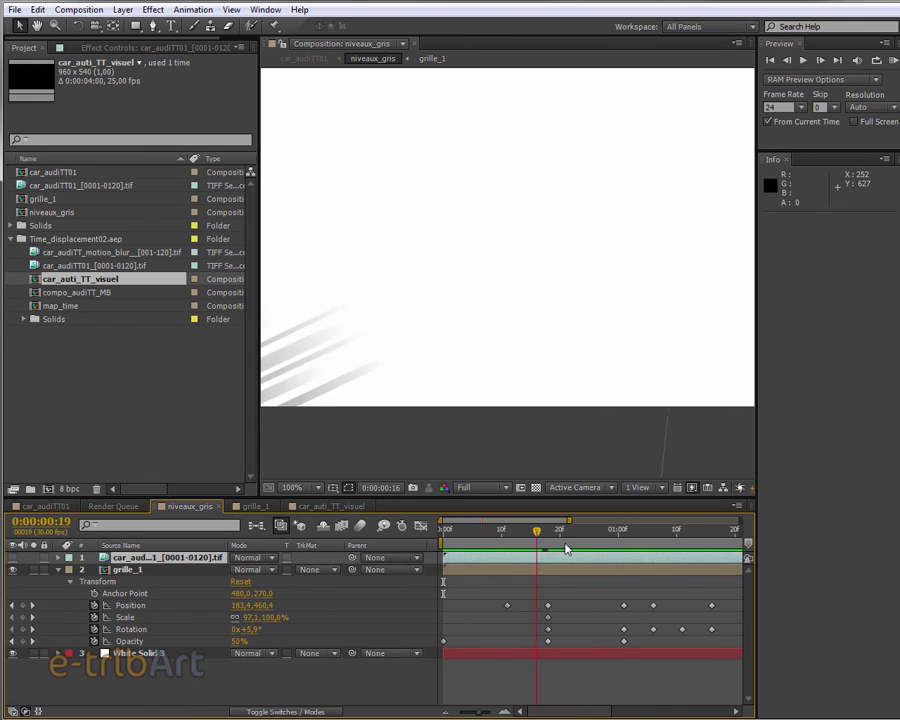
left_click_drag(458, 538, 647, 545)
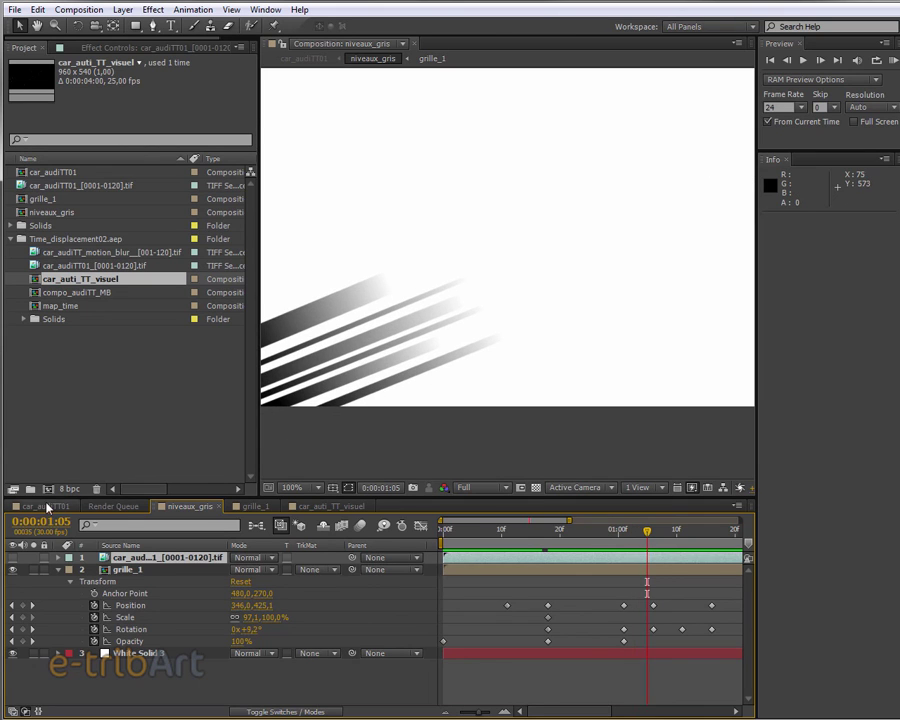
Step: Return to car_audiTT01 and scrub past 2:01 to preview the car's glitch streaks
left_click(120, 506)
left_click(45, 506)
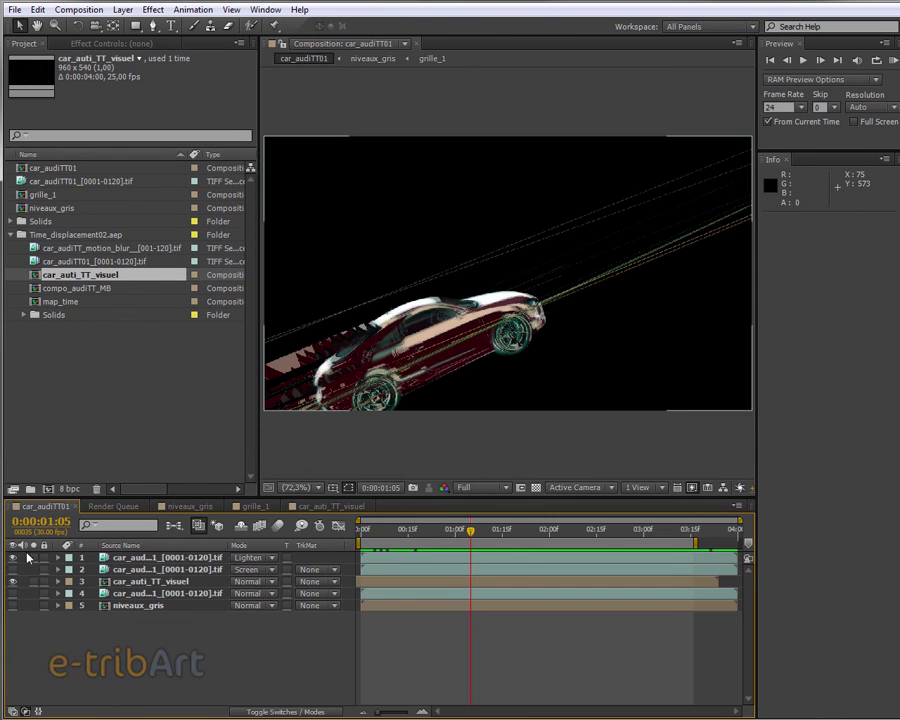
left_click_drag(474, 540, 557, 543)
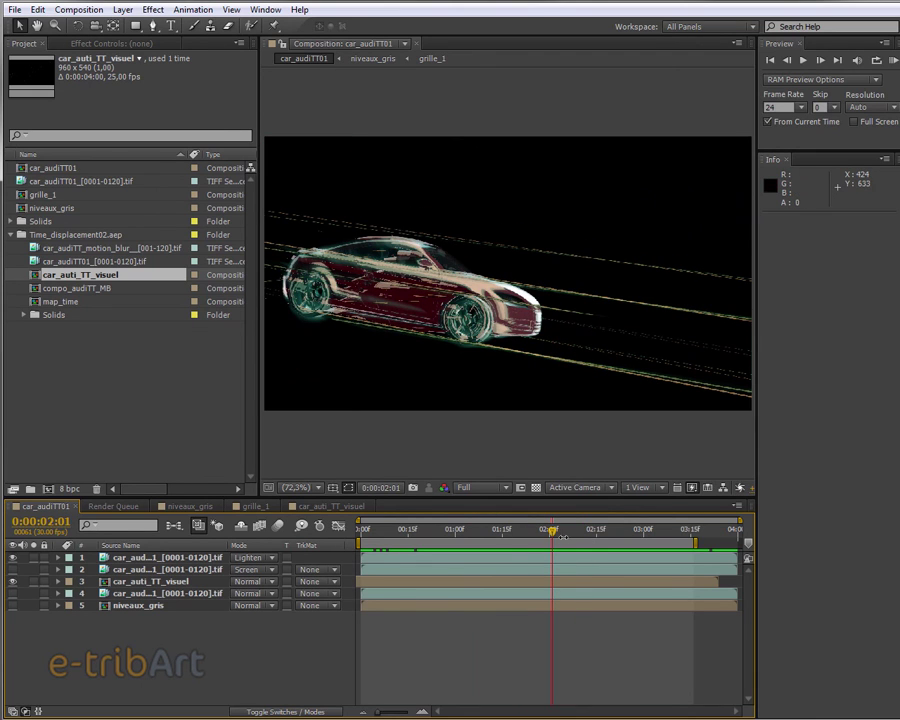
left_click_drag(555, 538, 689, 540)
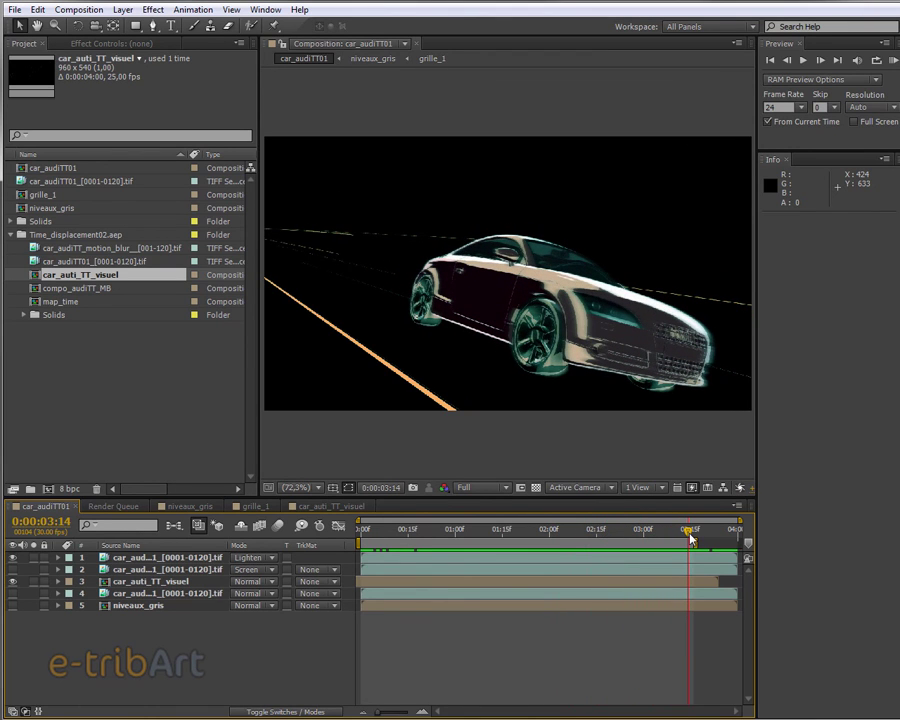